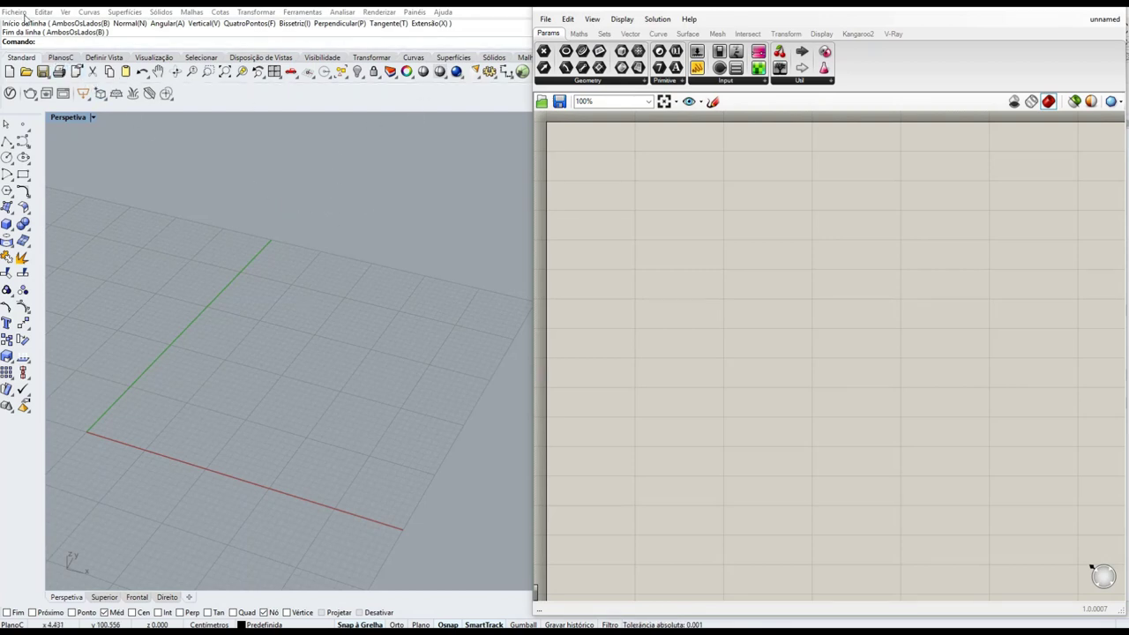
Set the document's model units to metres (Metros) in the document properties.
left_click(23, 14)
left_click(60, 237)
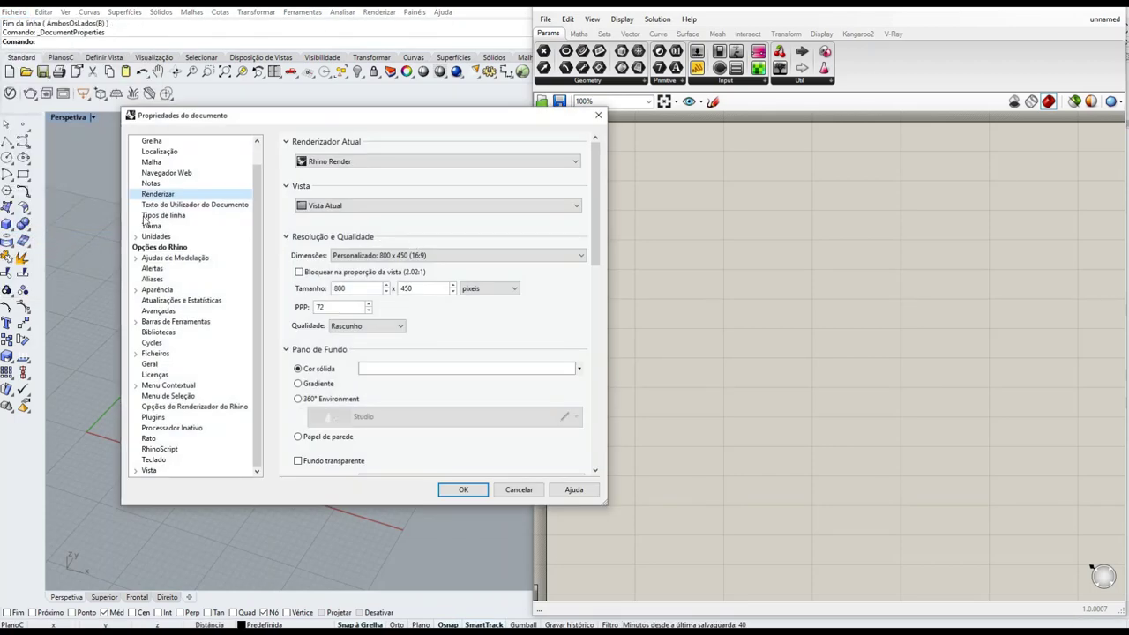
left_click(161, 238)
left_click(466, 166)
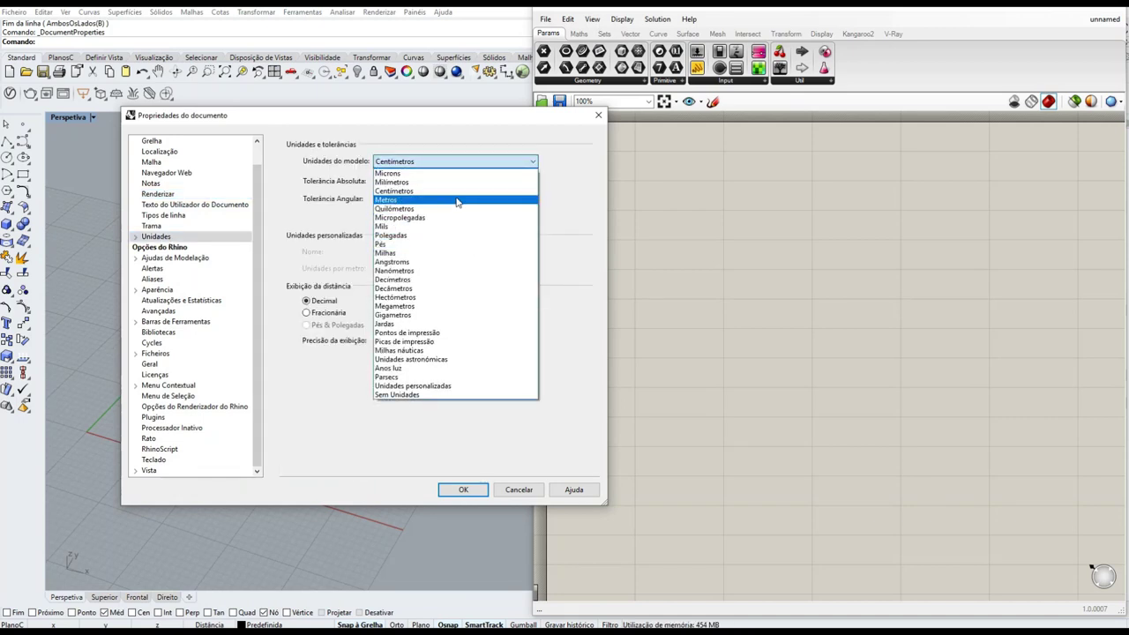
left_click(457, 203)
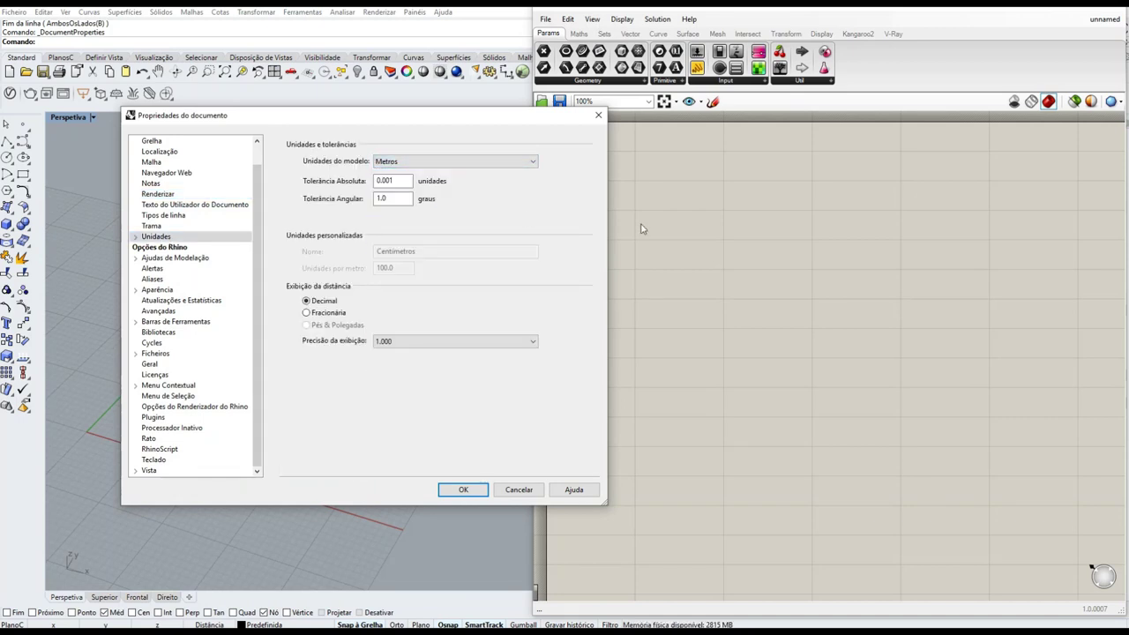
left_click(464, 492)
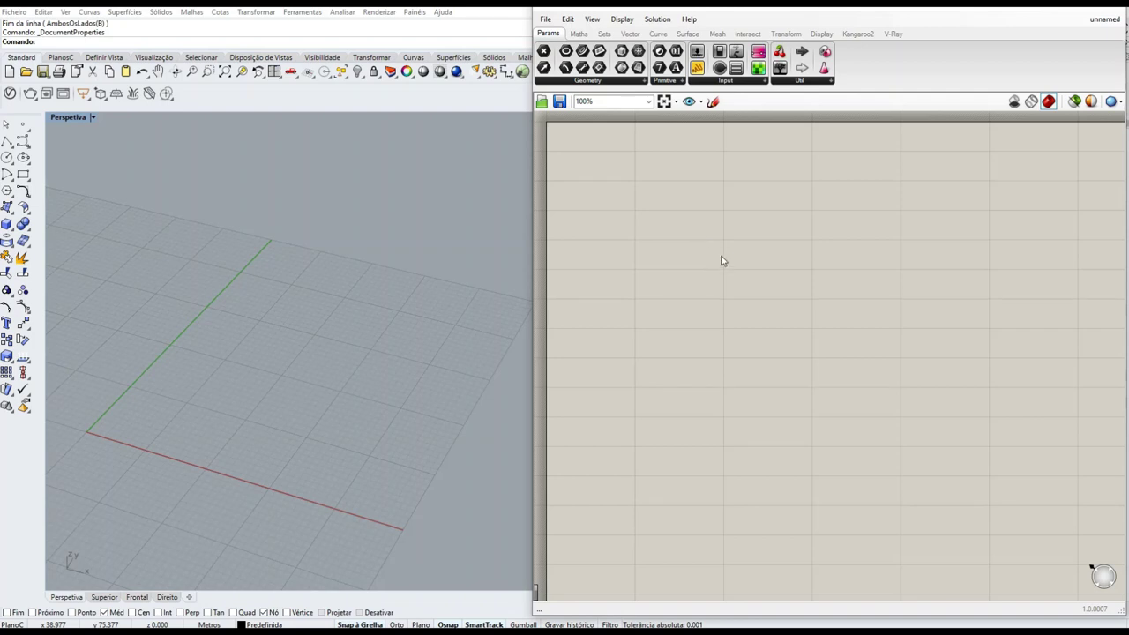
right_click_drag(721, 247, 726, 247)
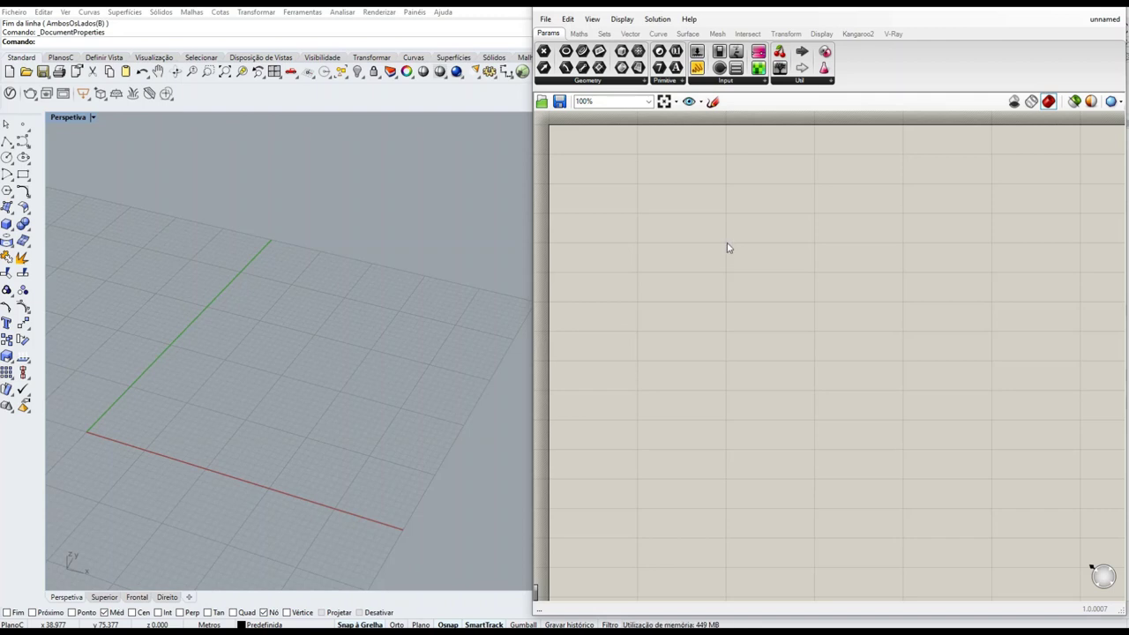
double_click(729, 248)
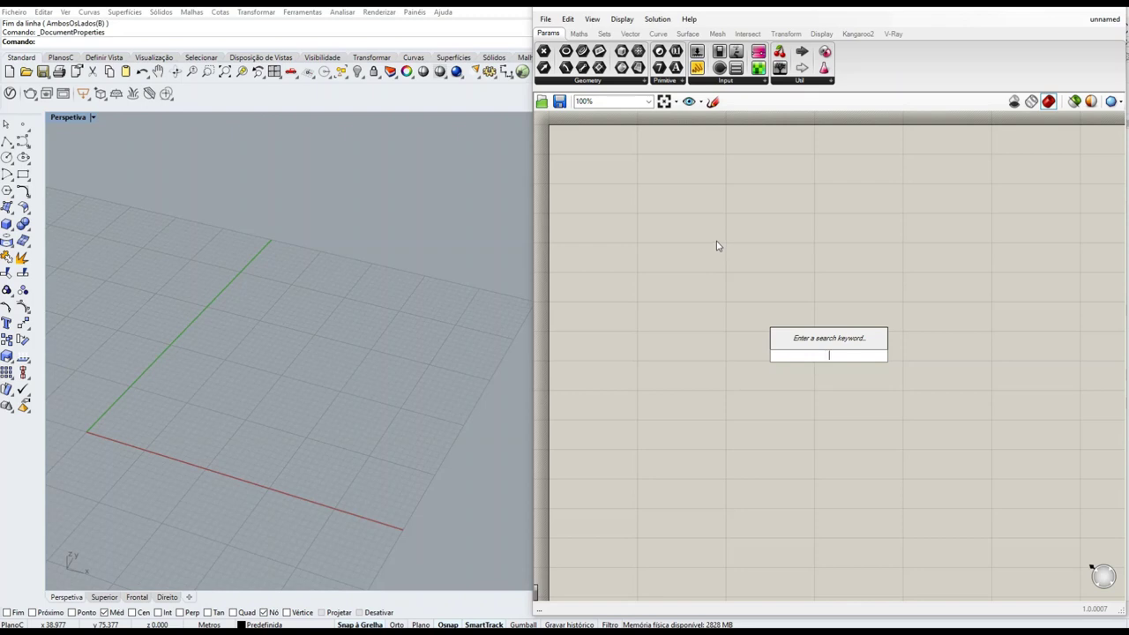
type("squa")
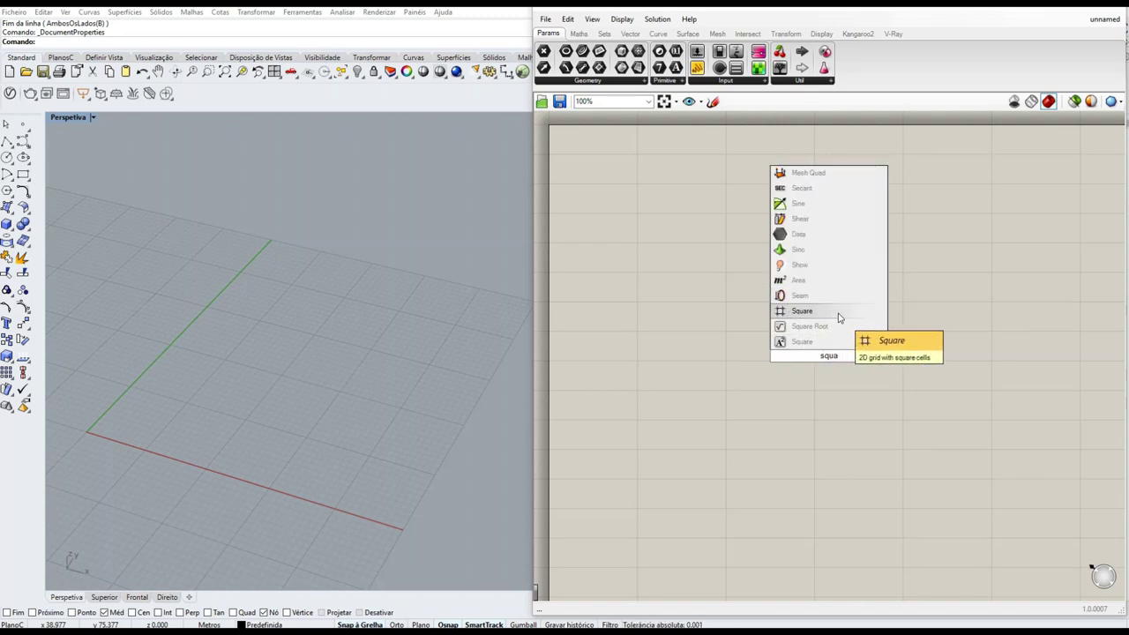
double_click(848, 356)
type("grid")
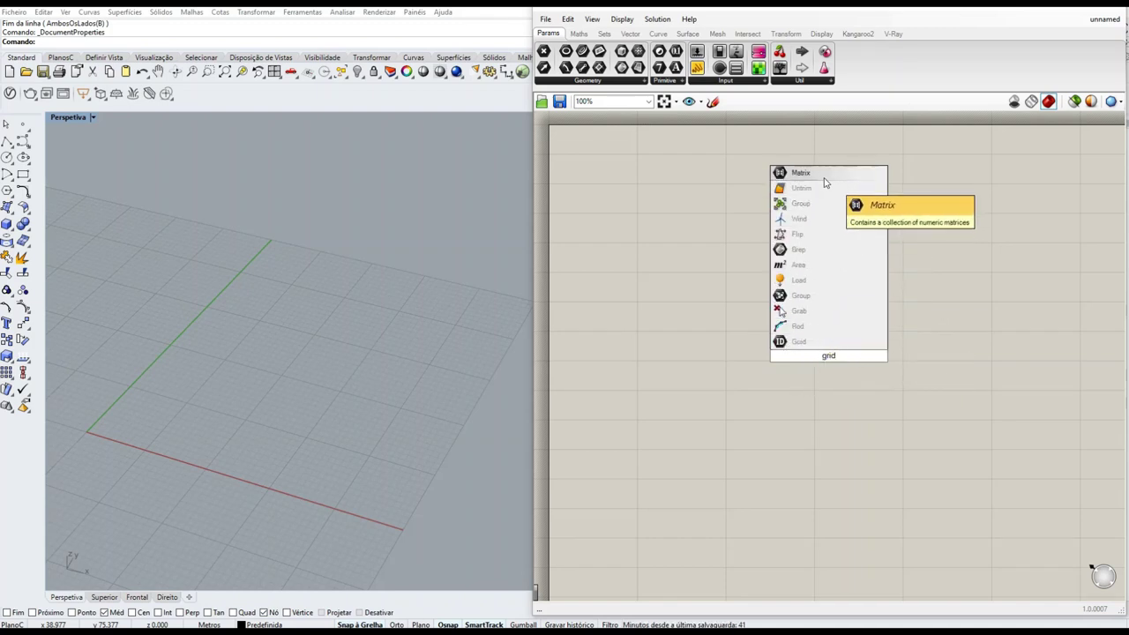
Place a Square grid component from the Vector category's Grid group on the canvas.
left_click(632, 34)
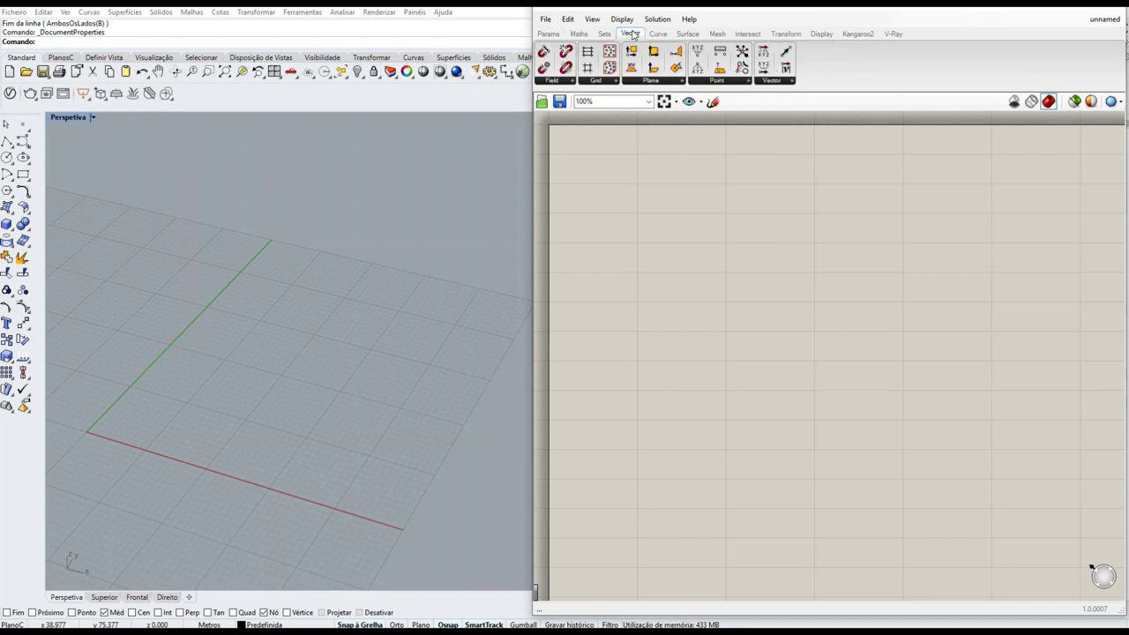
left_click(609, 82)
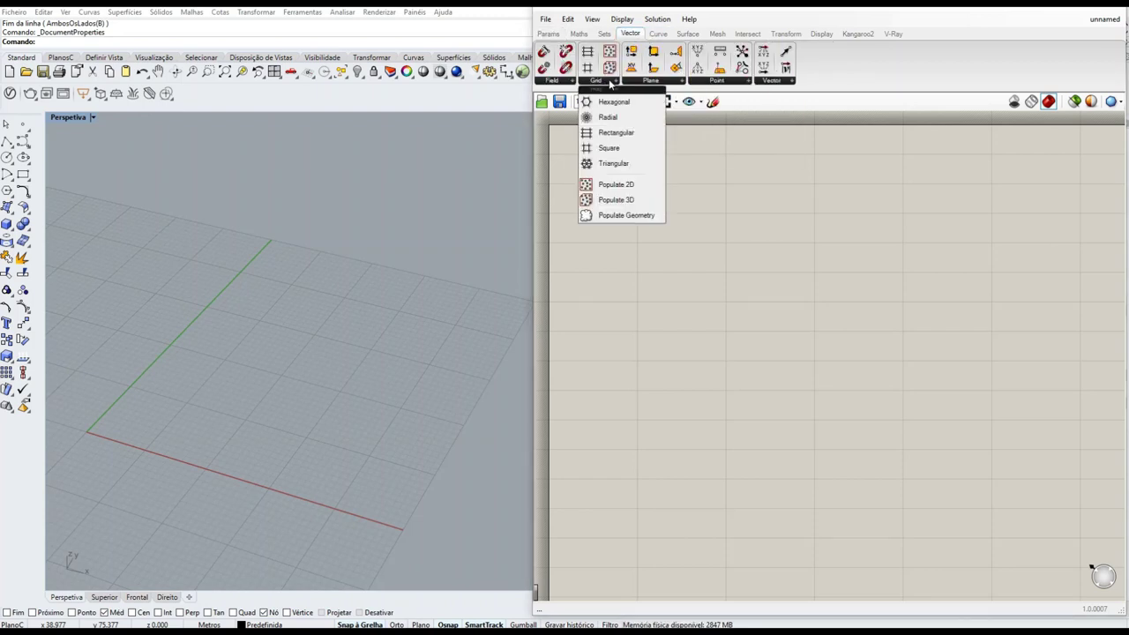
left_click(627, 149)
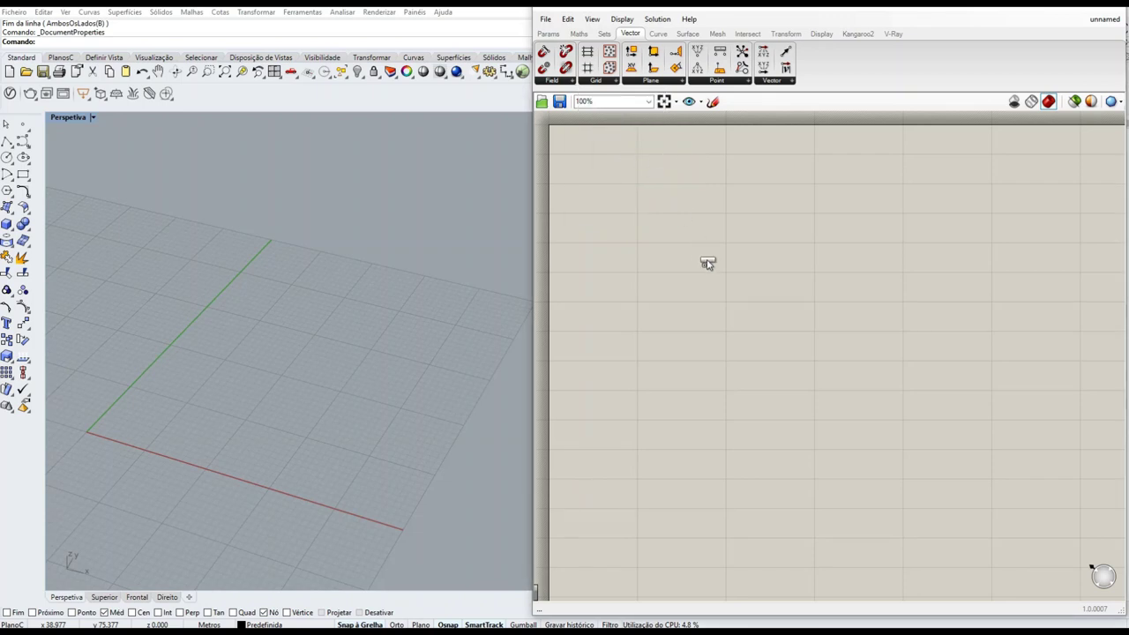
left_click(749, 249)
left_click_drag(750, 246, 778, 257)
Extract the square grid's Plane input as a parameter, place it just above the component and turn off its preview.
scroll(180, 443, "up", 3)
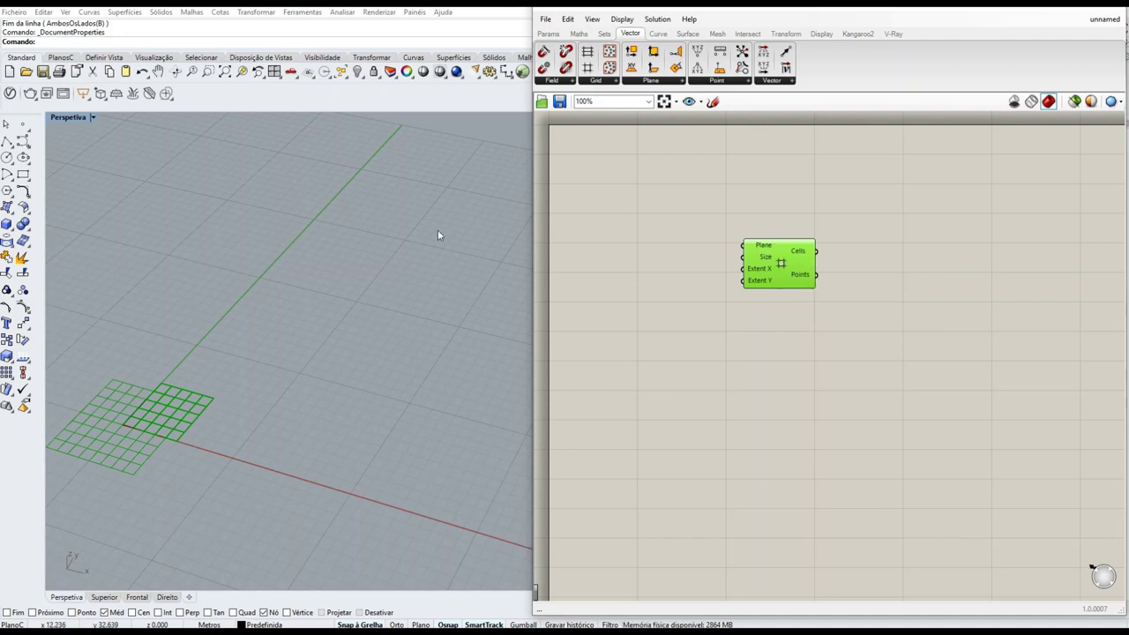
scroll(167, 374, "down", 3)
scroll(175, 371, "up", 2)
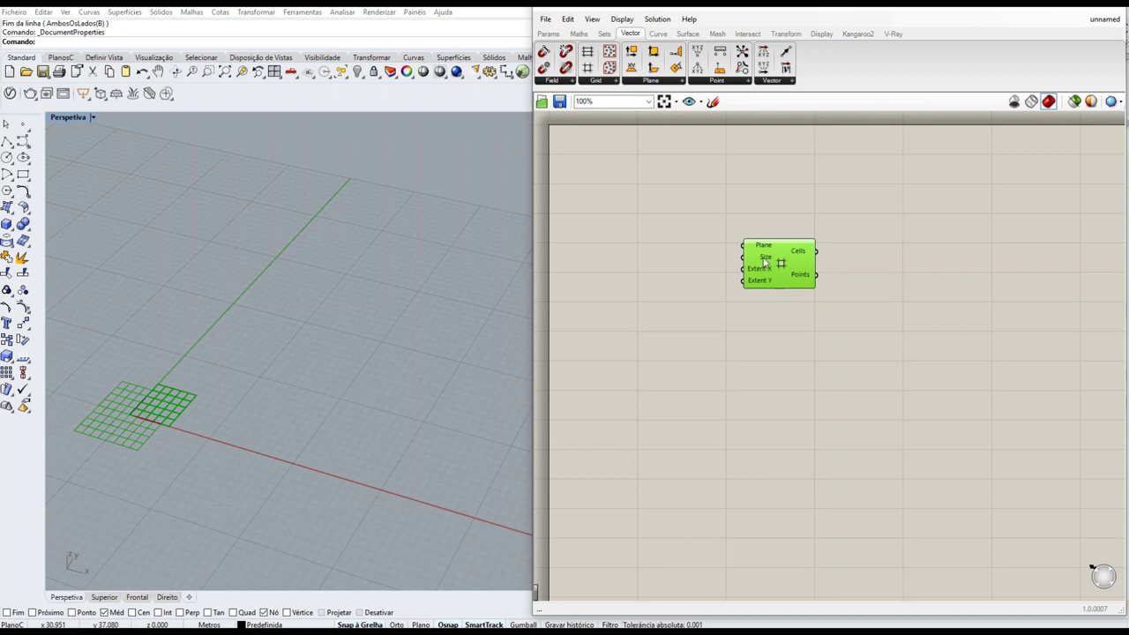
mouse_move(767, 260)
right_click(765, 249)
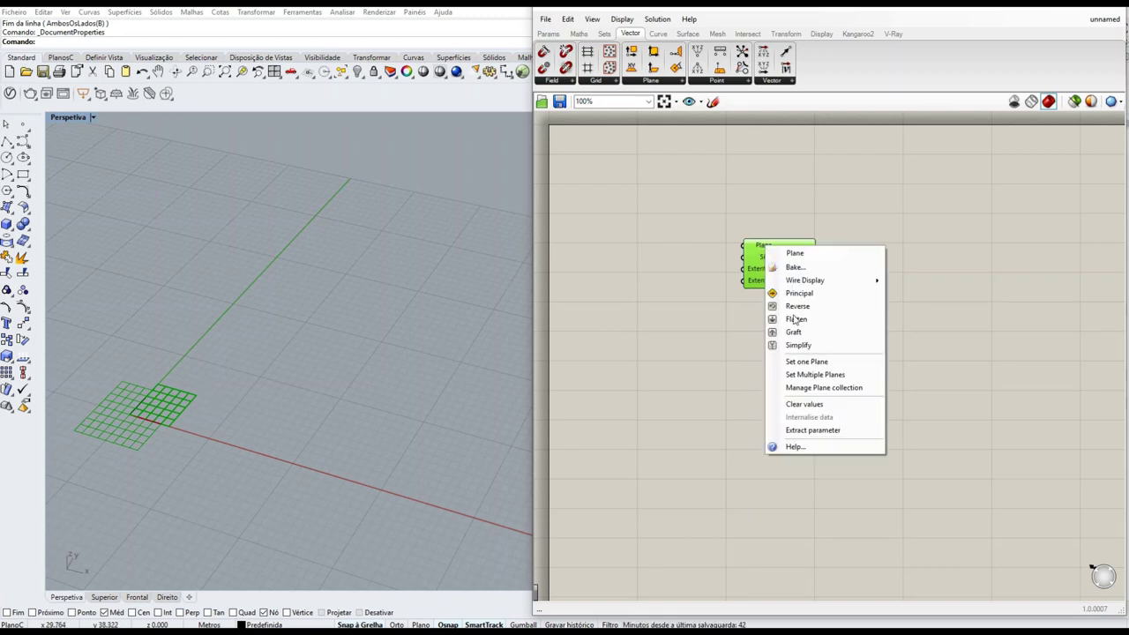
left_click(804, 430)
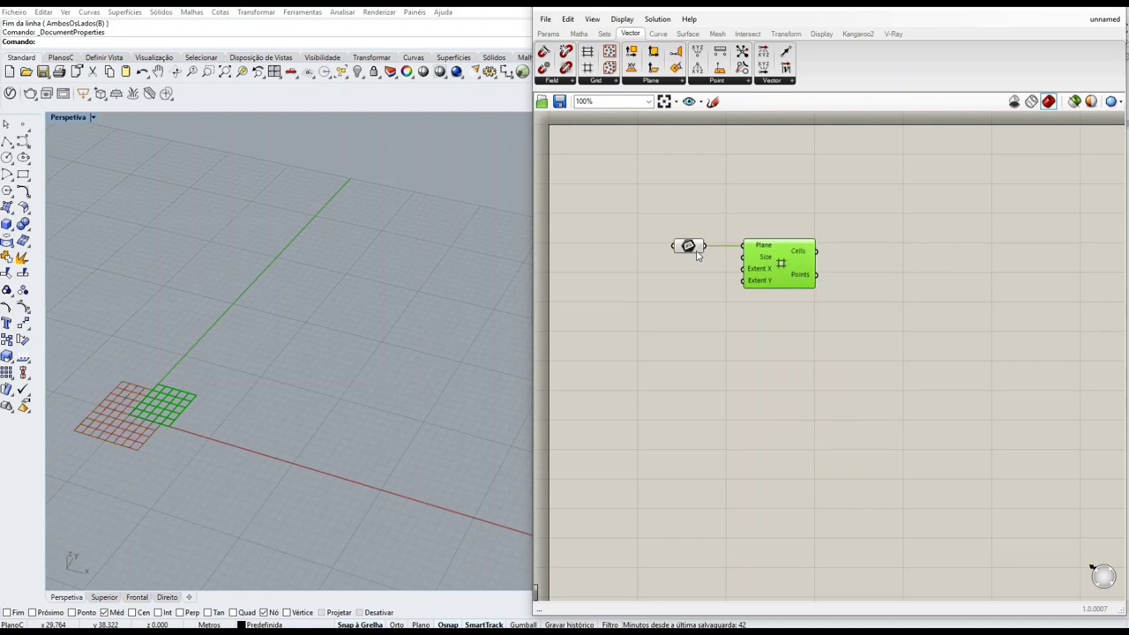
left_click_drag(697, 254, 759, 227)
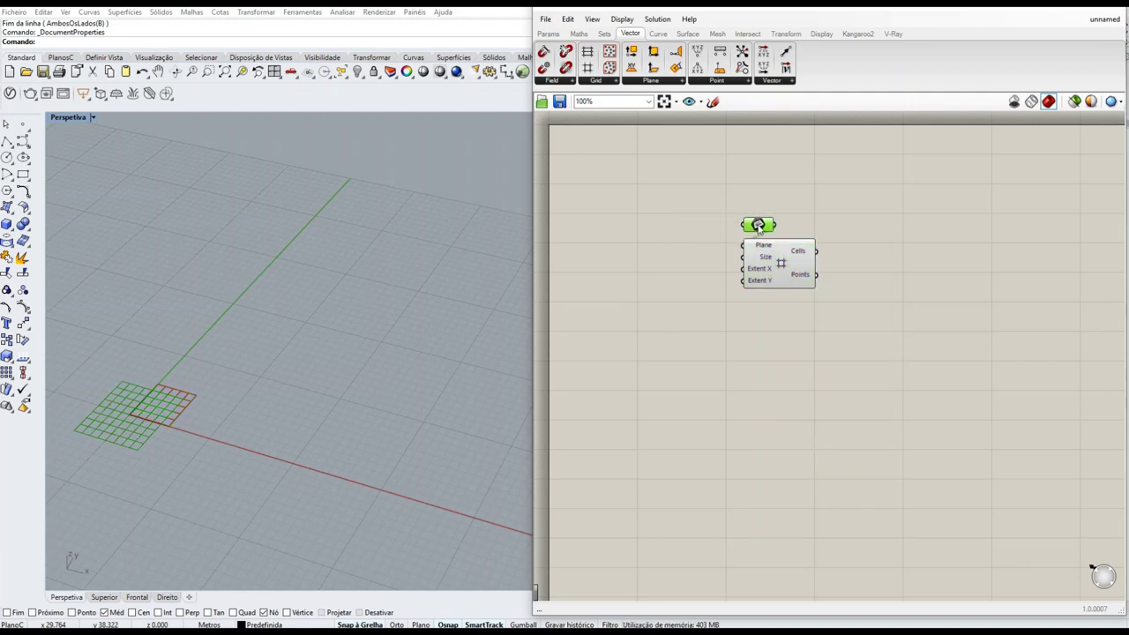
right_click(759, 228)
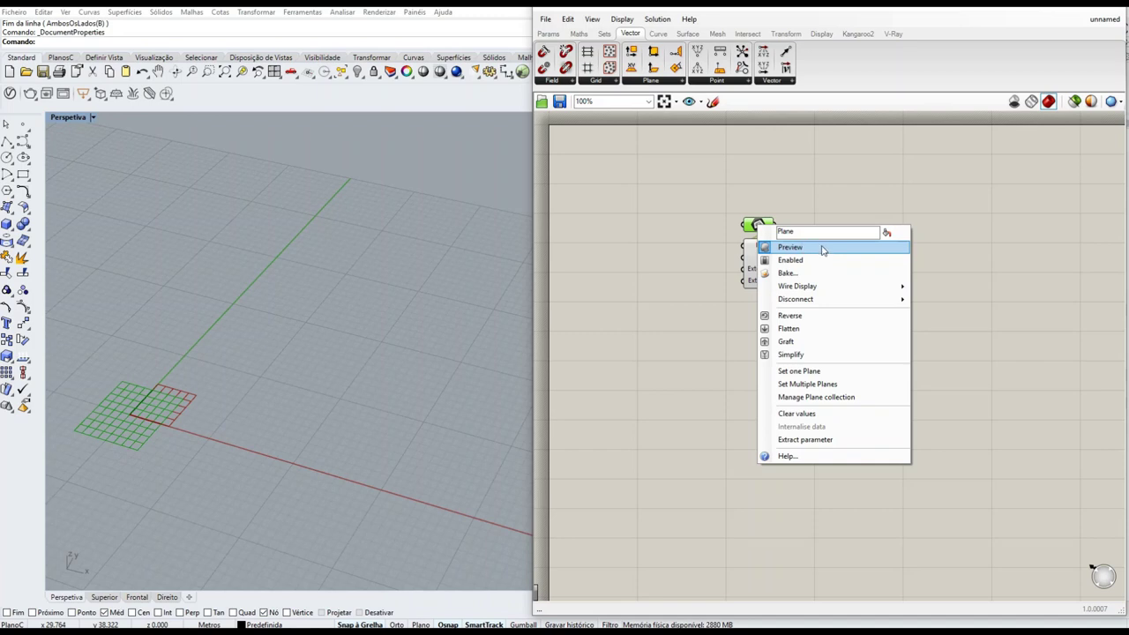
left_click(822, 250)
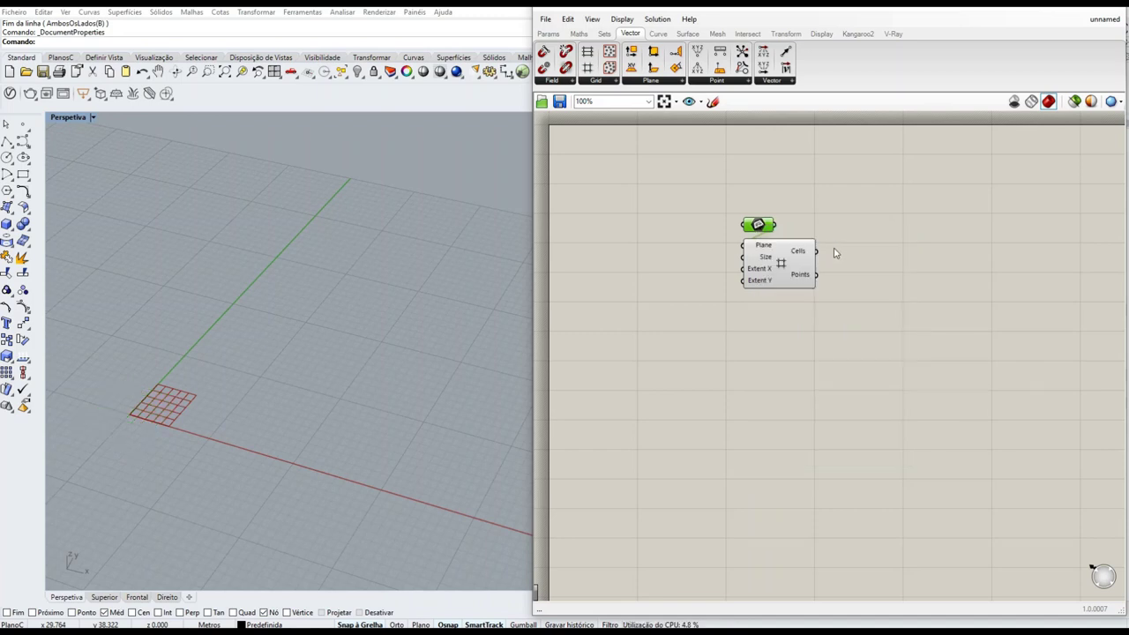
Create a number slider with 0<5<10, place it beside the square grid and wire it to the Size input.
double_click(643, 279)
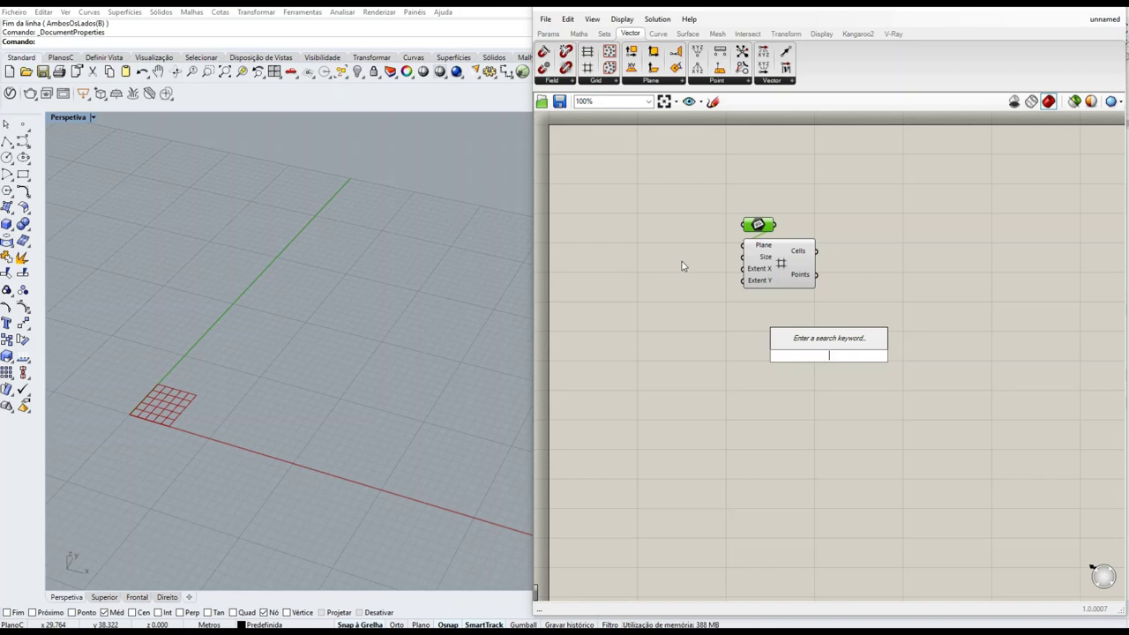
type("0")
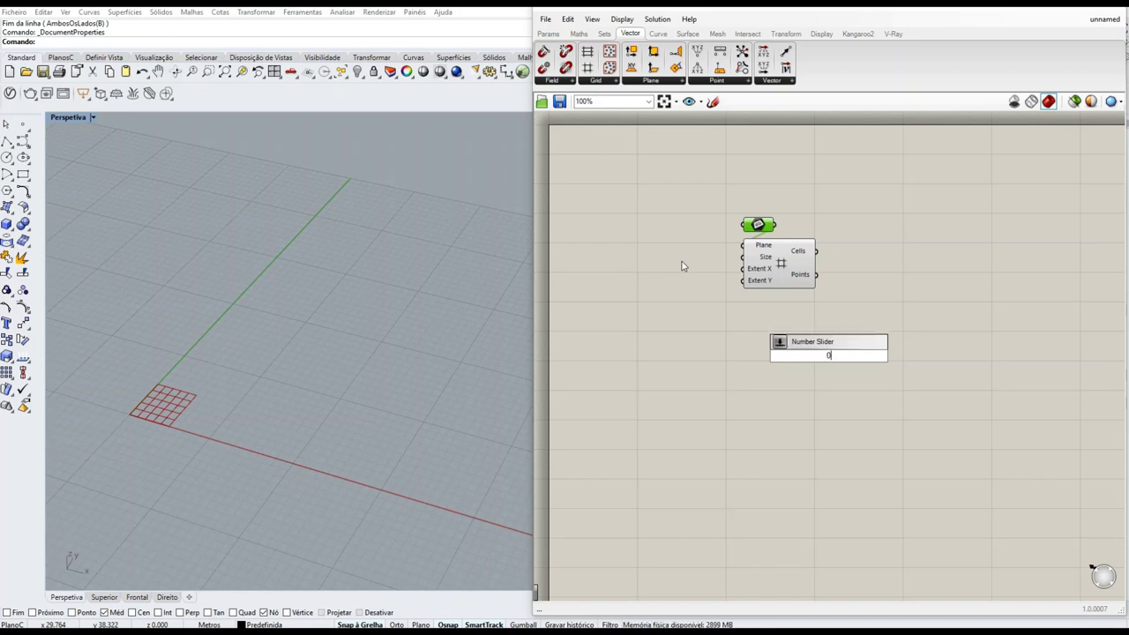
type("<5<10")
key("Return")
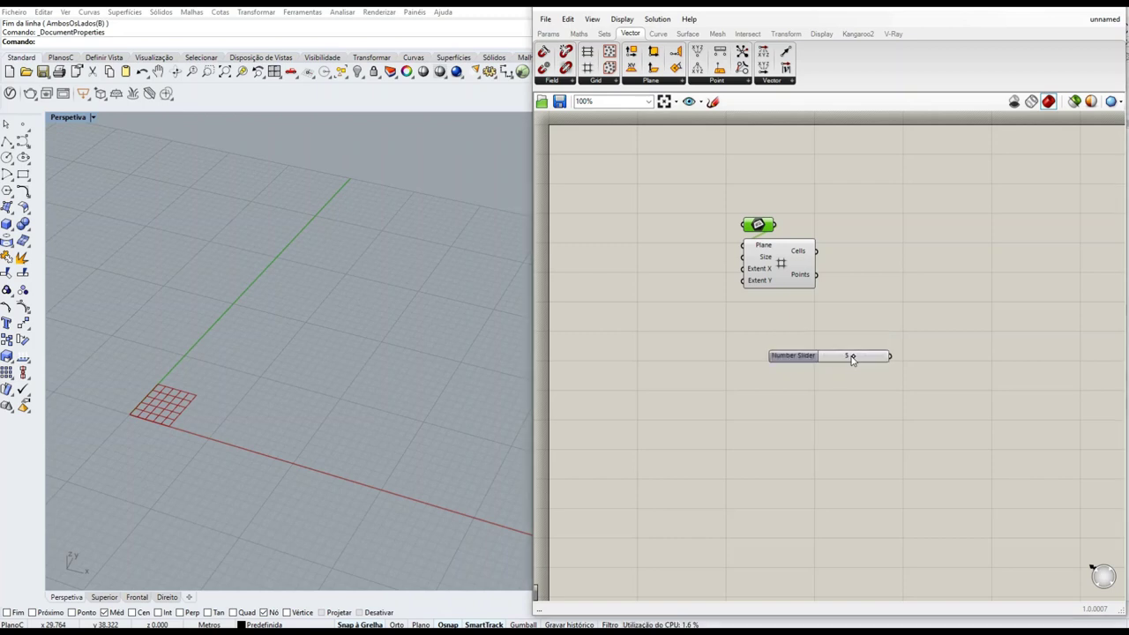
left_click_drag(796, 361, 584, 257)
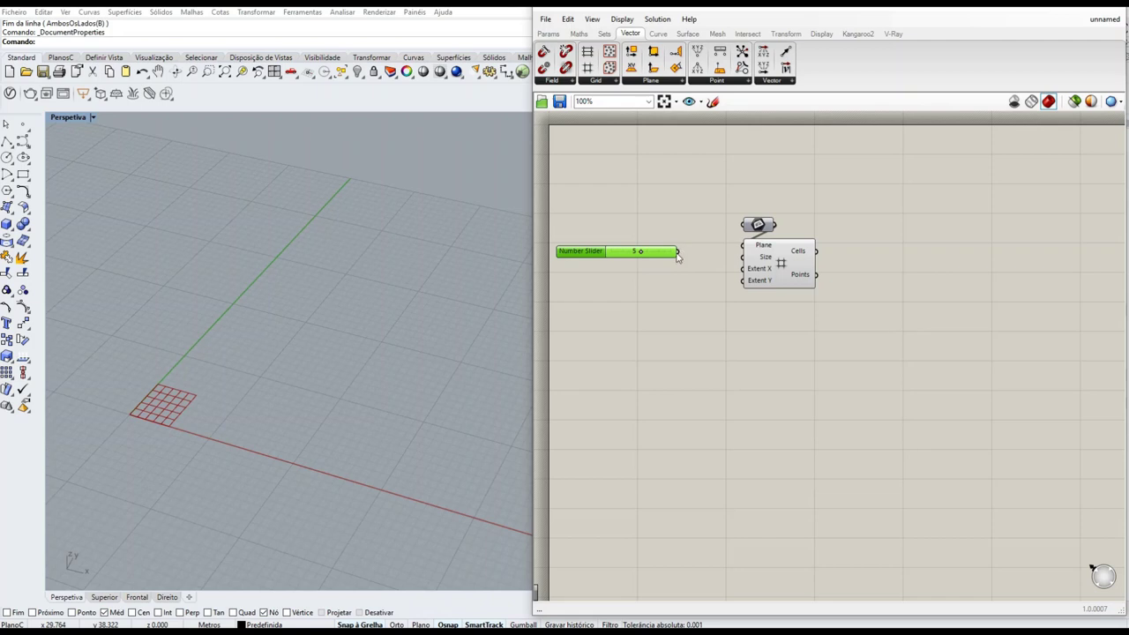
left_click_drag(677, 252, 740, 263)
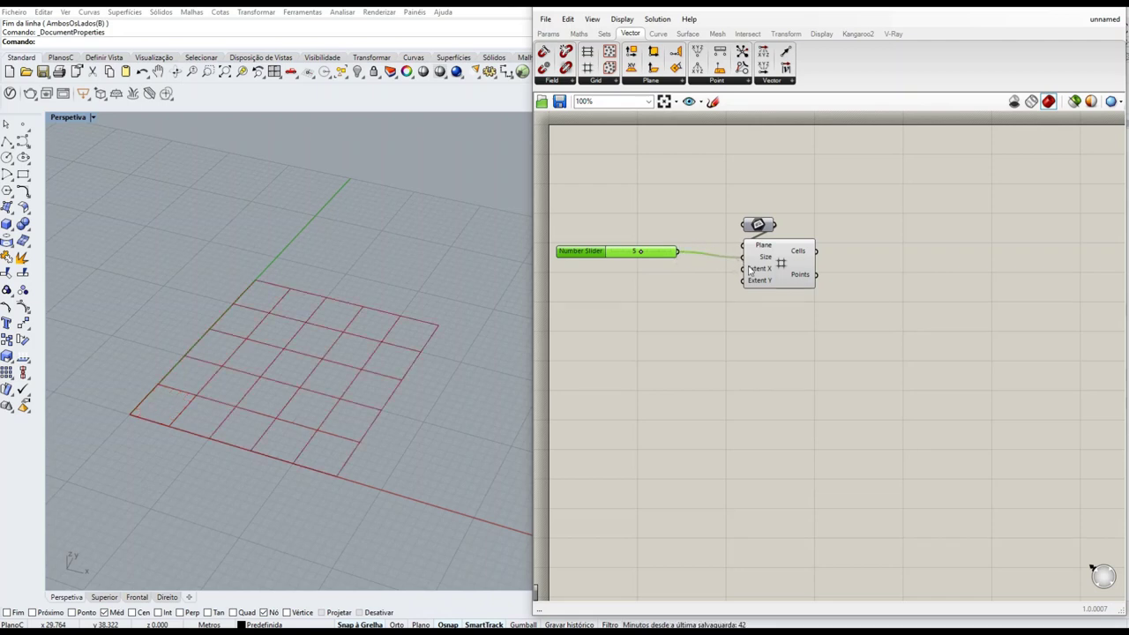
left_click_drag(570, 255, 587, 255)
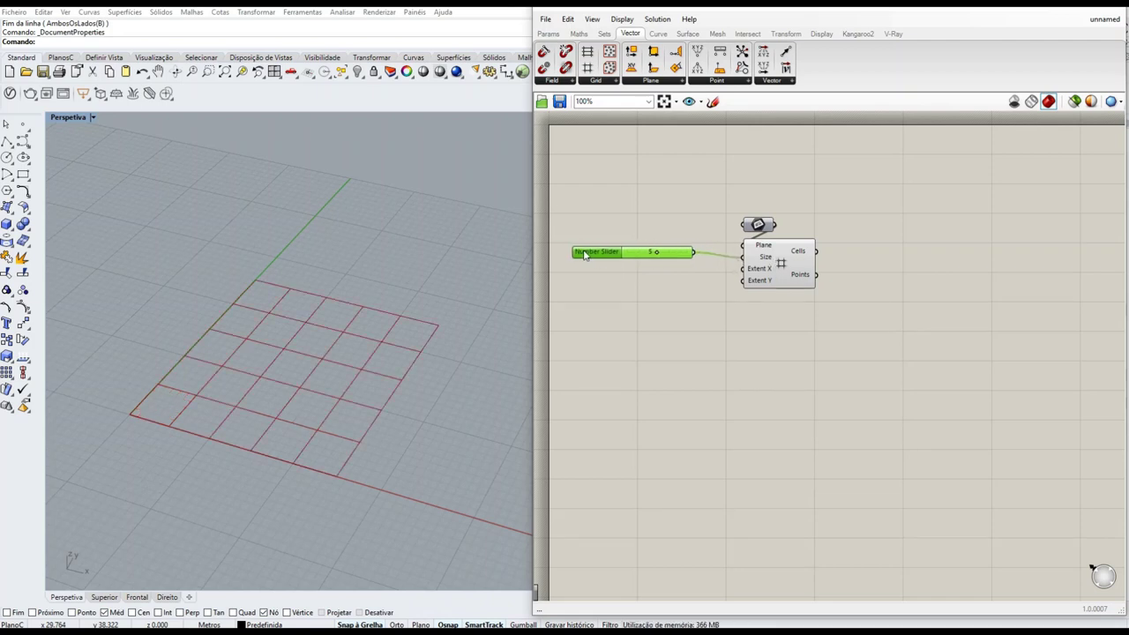
left_click_drag(656, 255, 606, 240)
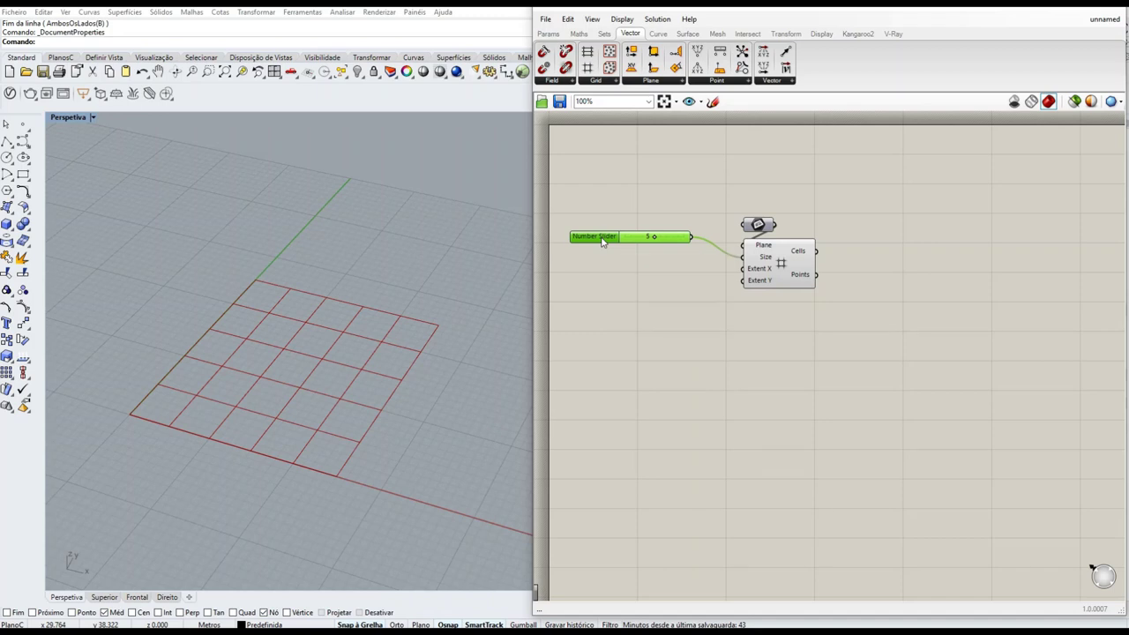
Duplicate the Size slider twice and wire one copy to Extent X and the other to Extent Y of the square grid.
left_click_drag(602, 241, 602, 268, "alt")
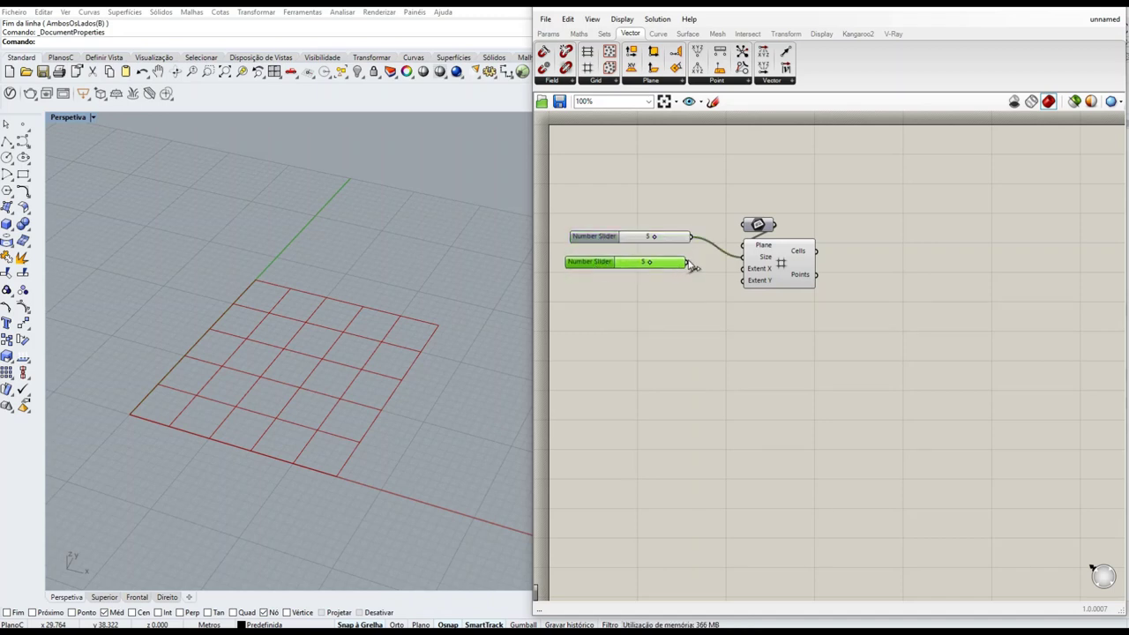
left_click_drag(689, 264, 749, 270)
left_click_drag(601, 262, 607, 291, "alt")
left_click_drag(692, 290, 748, 283)
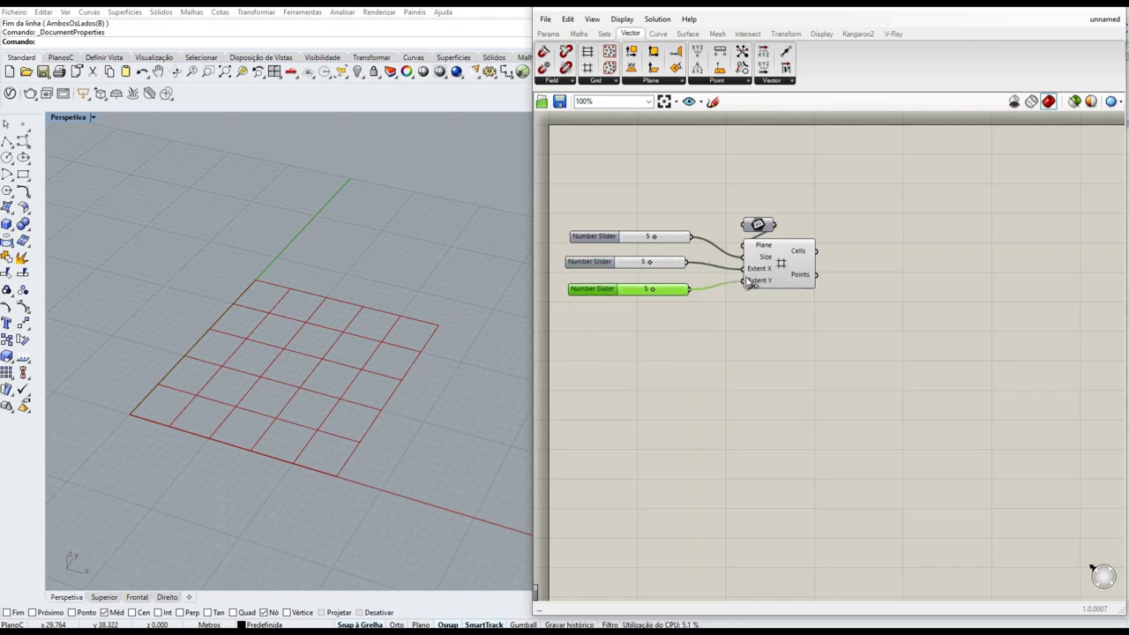
left_click_drag(654, 291, 746, 281)
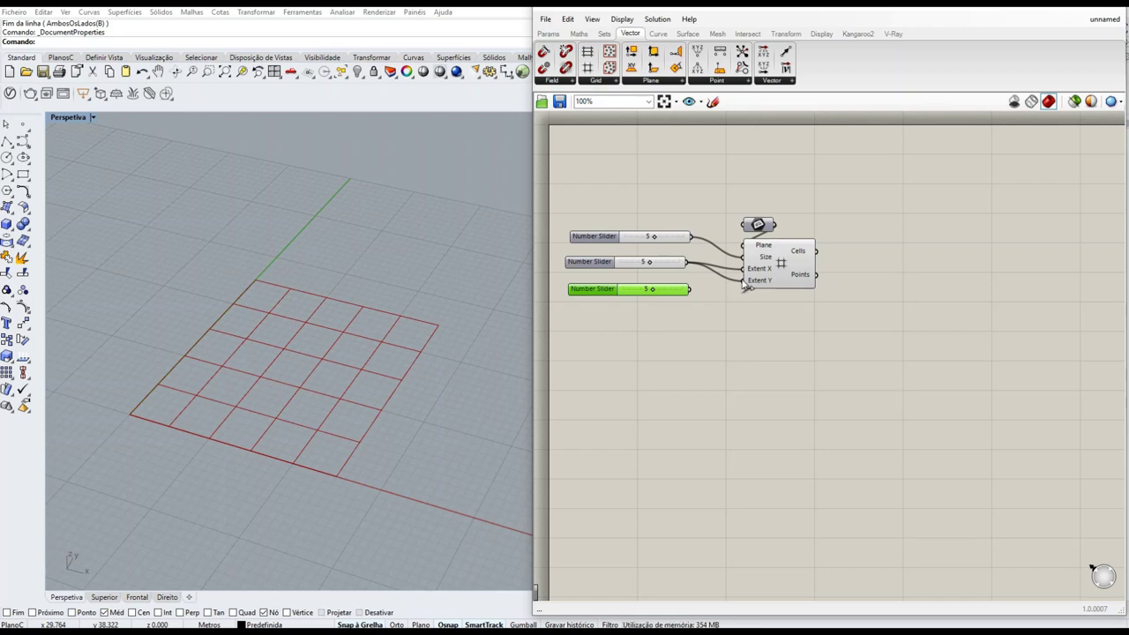
left_click_drag(650, 262, 748, 280)
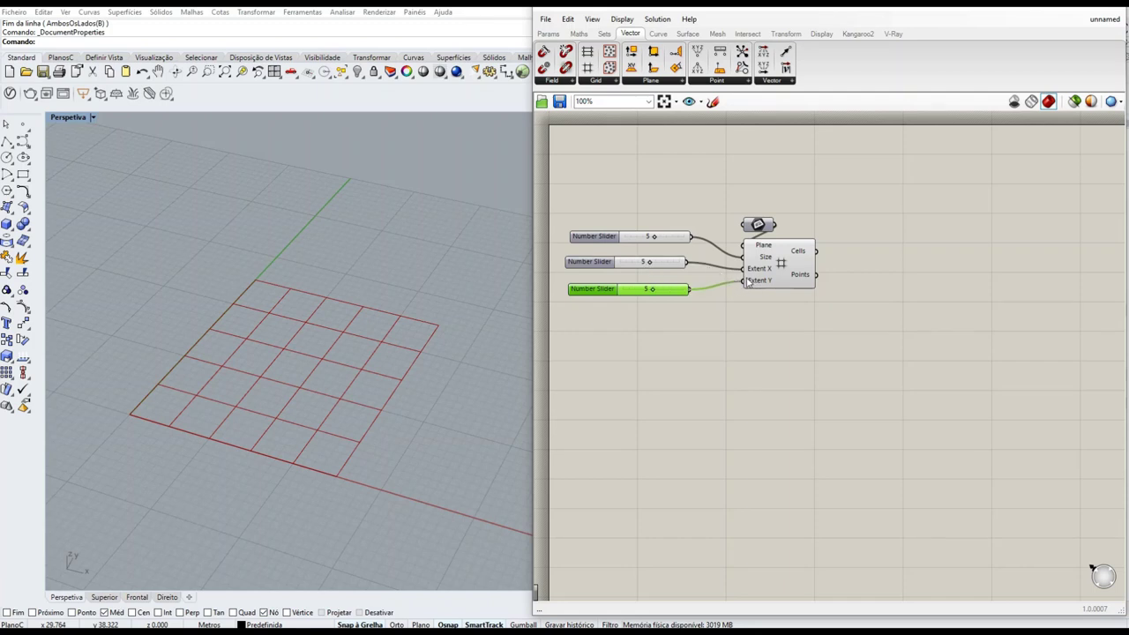
Move the Extent X and Extent Y sliders down together to space them from the Size slider.
left_click(622, 256, "shift")
left_click_drag(622, 256, 622, 278)
left_click(815, 320)
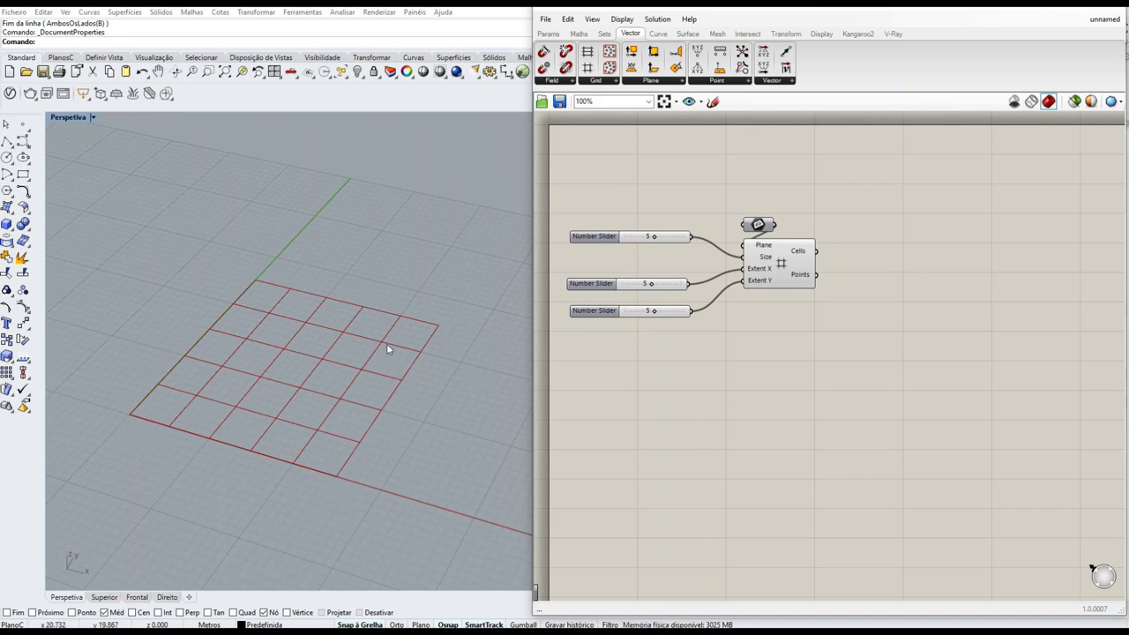
Add a Rectangle component with Plane, X Size, Y Size and Radius inputs beyond the square grid component.
right_click_drag(383, 282, 398, 290)
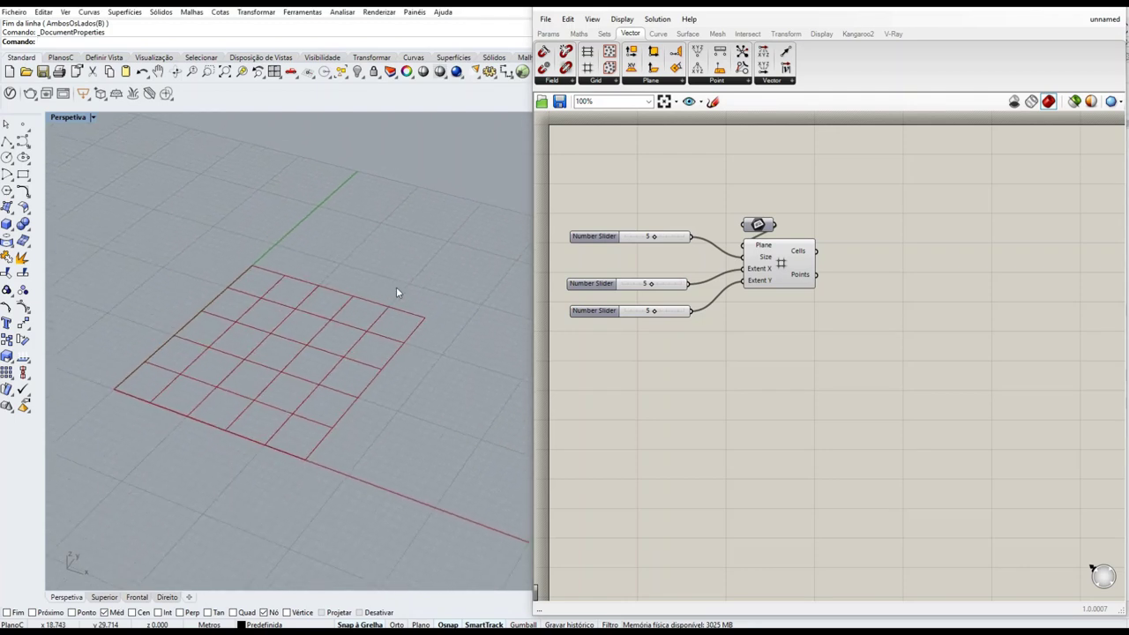
right_click_drag(907, 279, 785, 286)
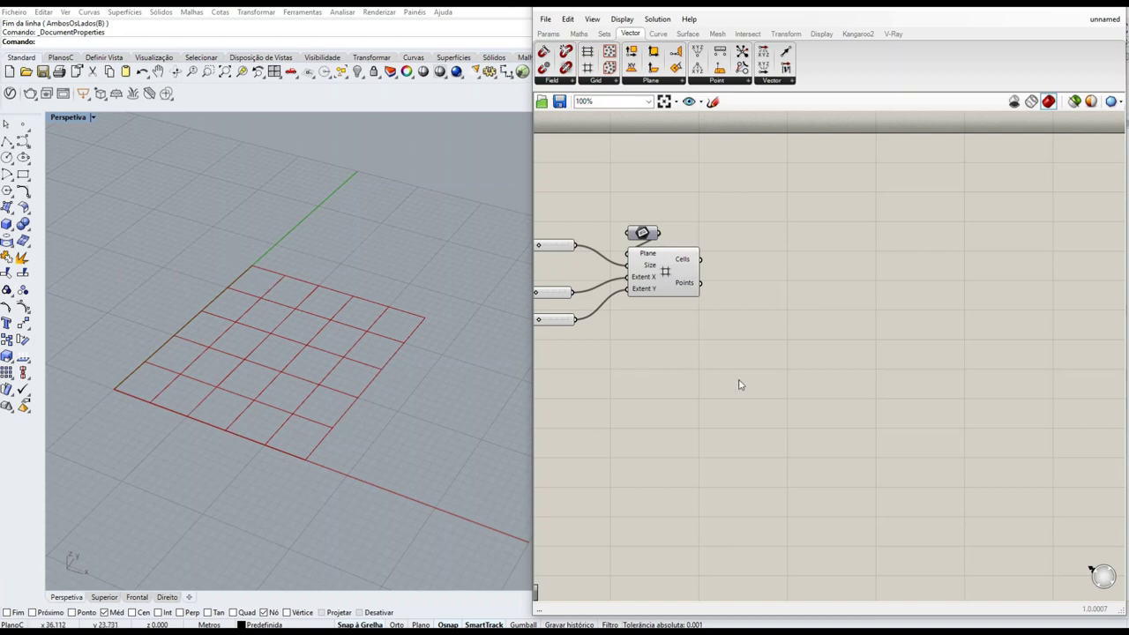
double_click(801, 365)
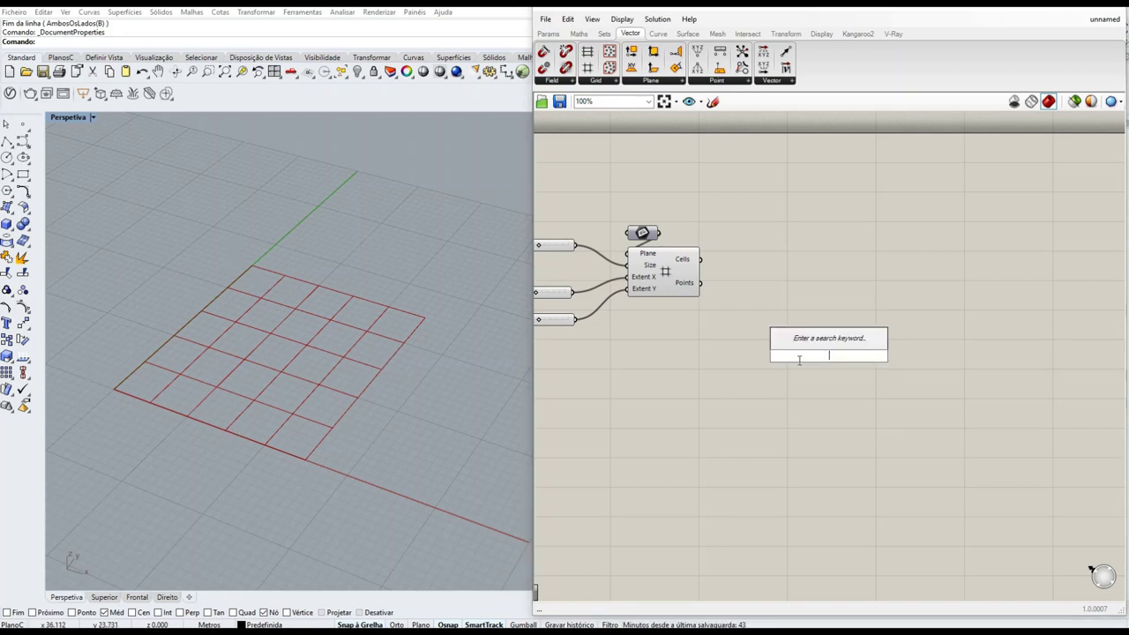
type("recta")
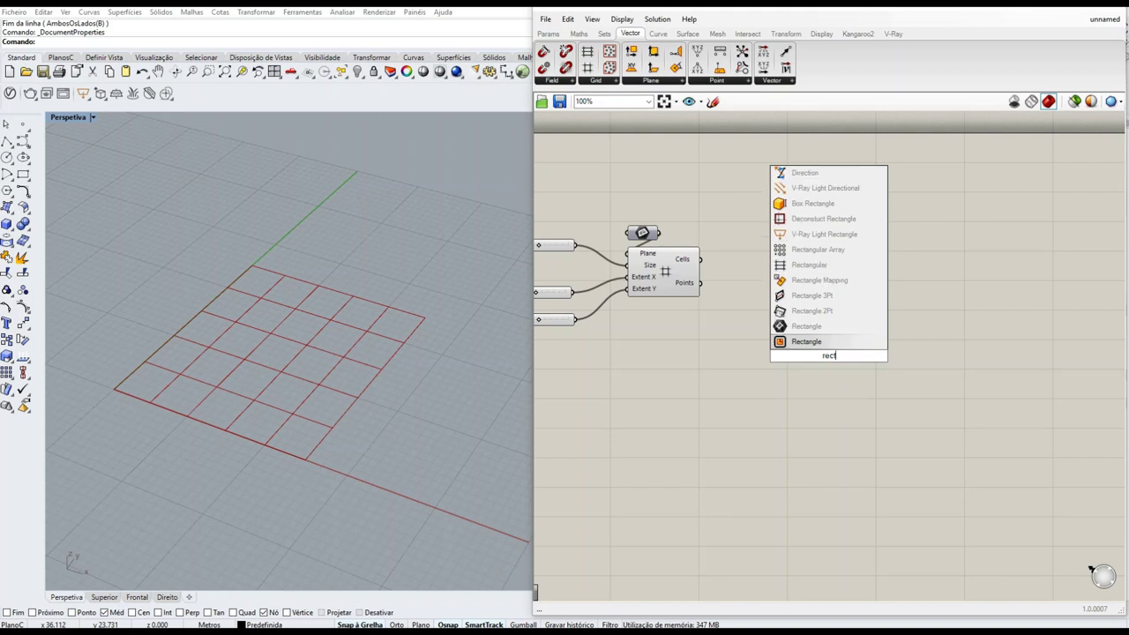
left_click(832, 341)
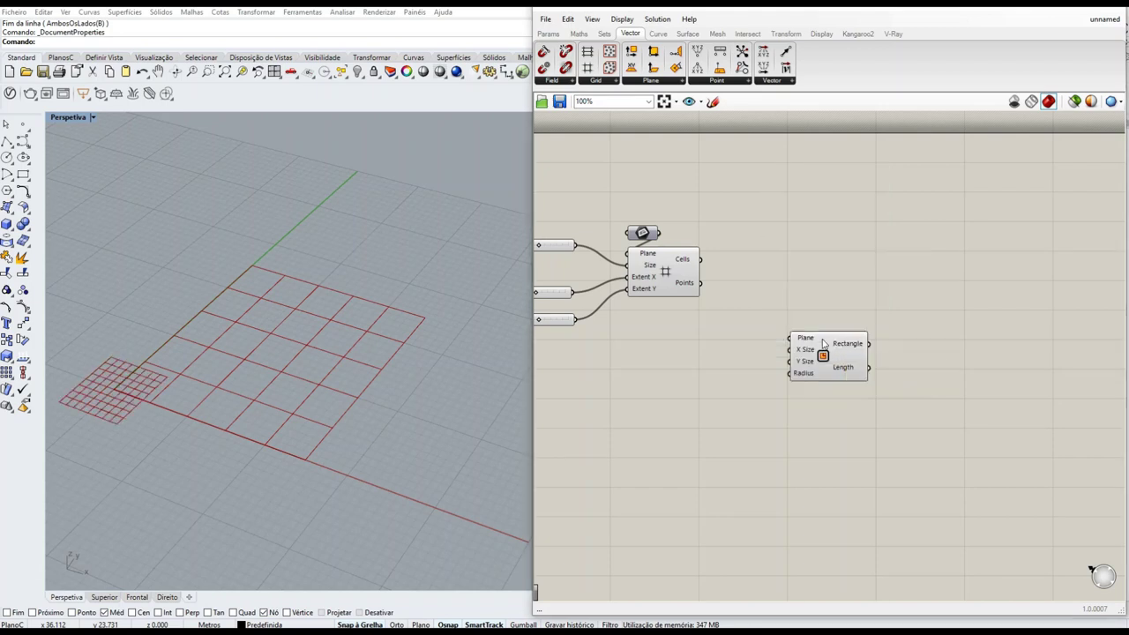
Move the Rectangle component level with the square grid and wire the grid's Cells output to its Plane input.
left_click_drag(822, 354, 833, 300)
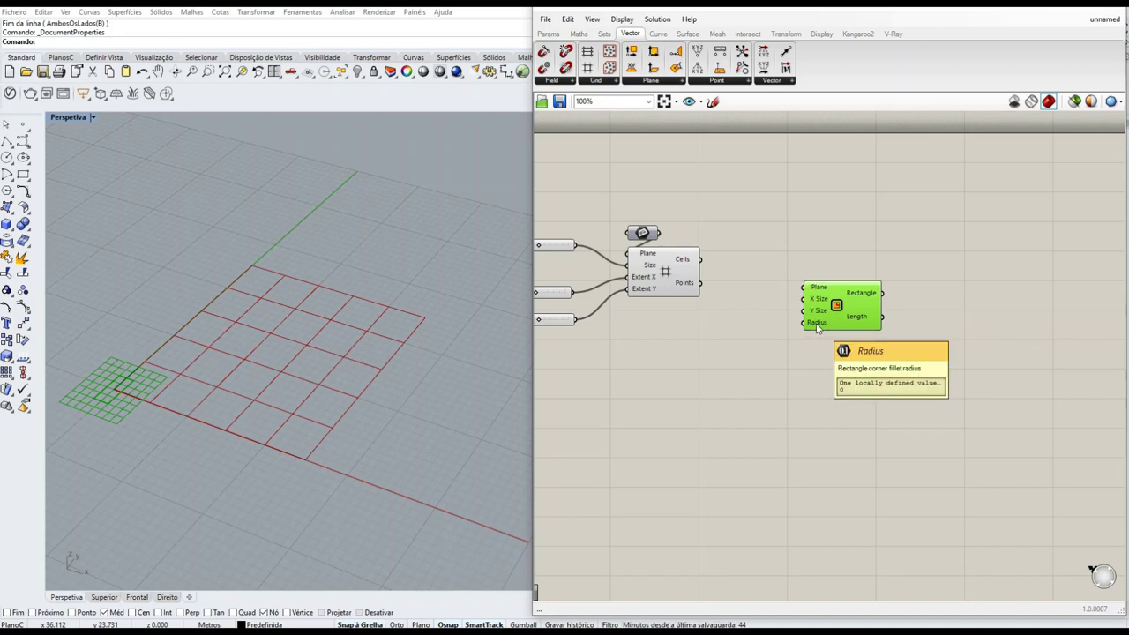
mouse_move(818, 328)
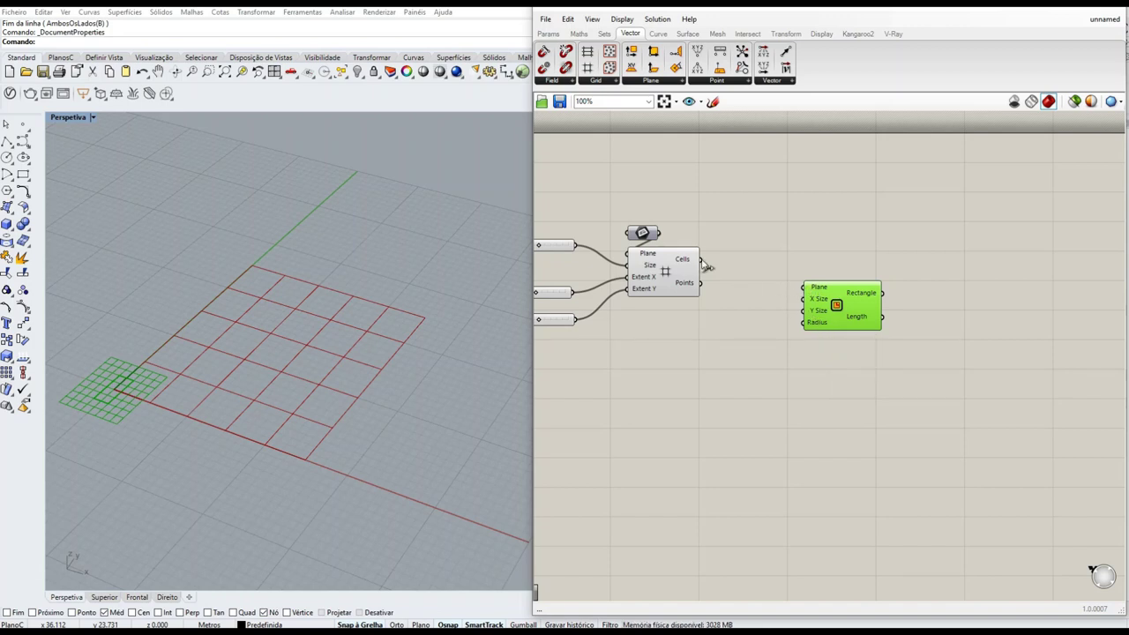
left_click_drag(701, 258, 808, 297)
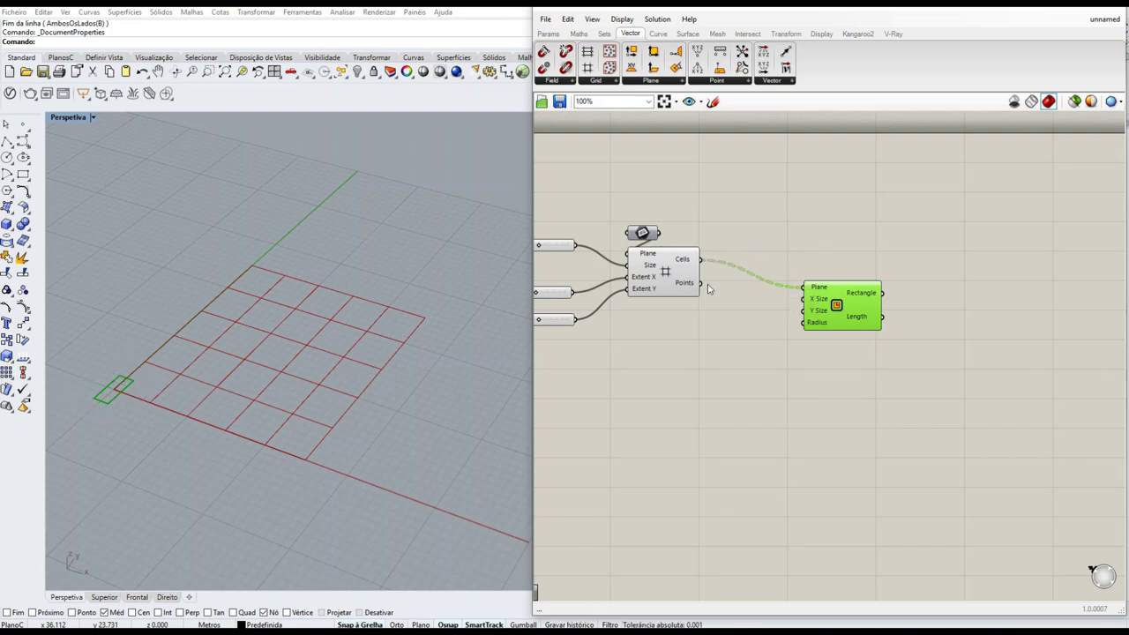
Try the grid's Points output as the rectangle's Plane input, inspect the rectangles in the viewport, and reconnect Cells.
left_click_drag(706, 291, 808, 288)
scroll(164, 427, "up", 5)
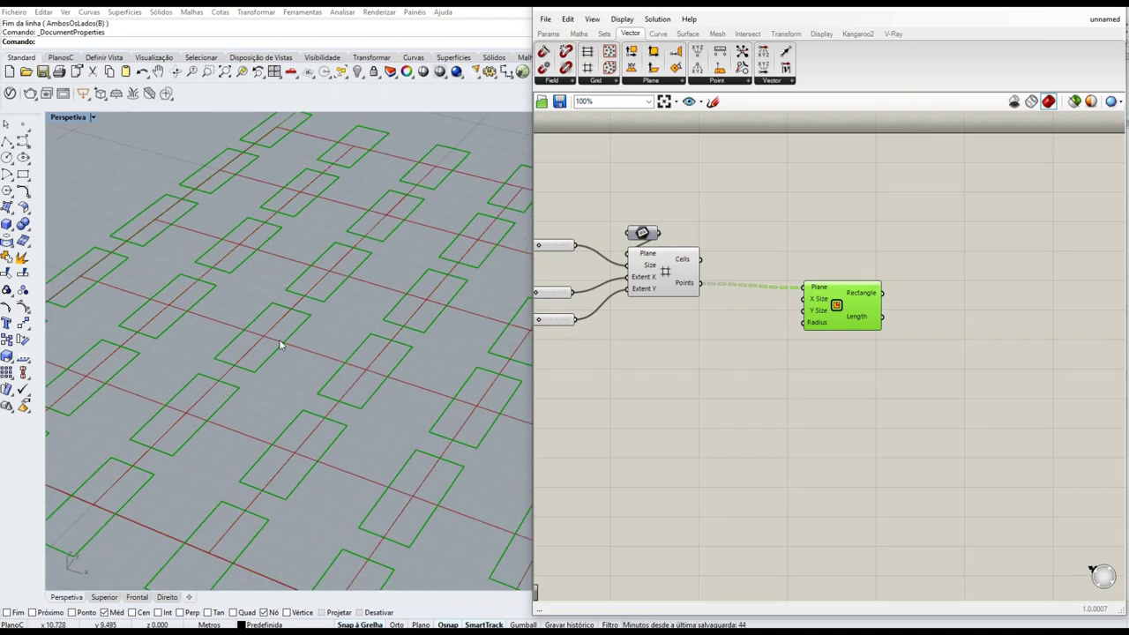
scroll(280, 344, "down", 5)
scroll(252, 327, "up", 5)
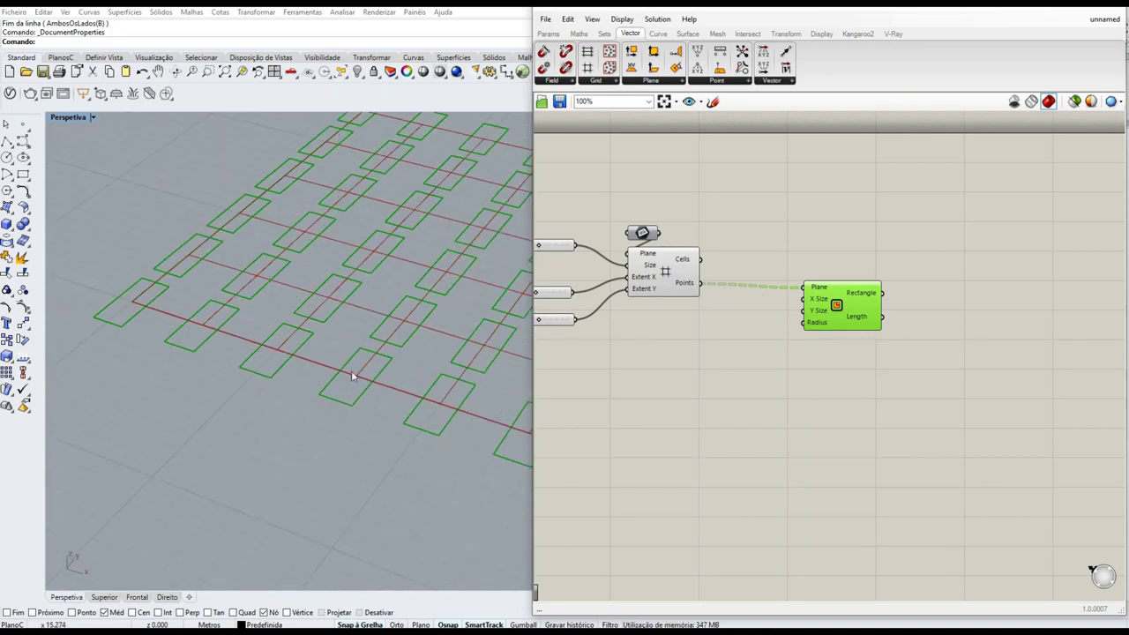
scroll(265, 311, "down", 3)
left_click_drag(701, 259, 854, 330)
Wire the grid's Size slider to both the X Size and Y Size inputs of the rectangle.
right_click_drag(640, 363, 754, 359)
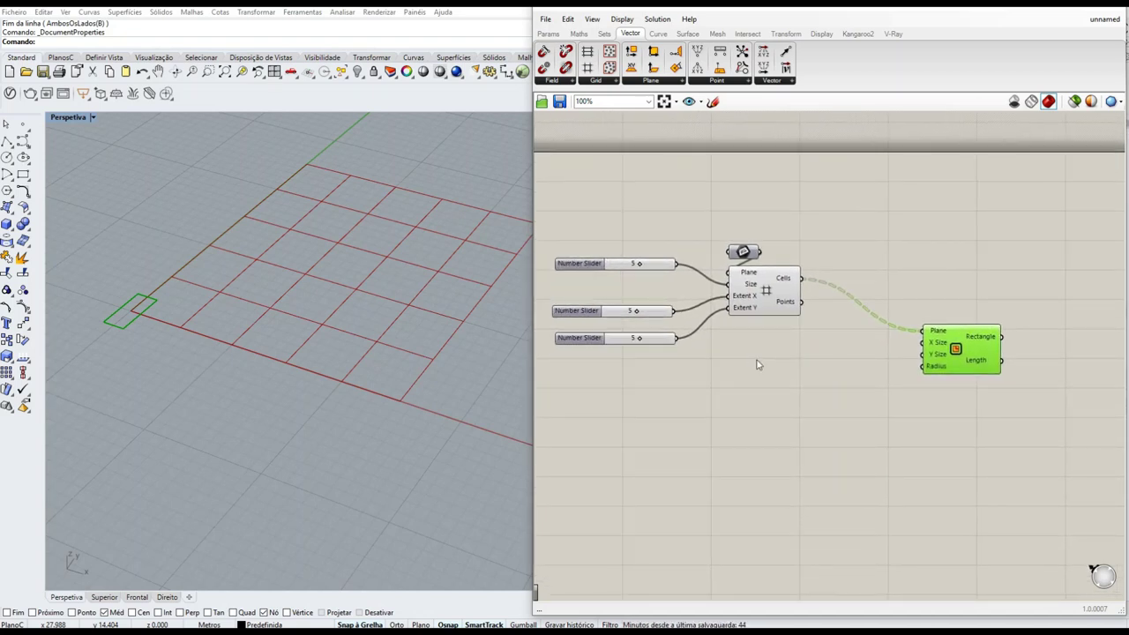
left_click_drag(677, 264, 918, 354)
left_click_drag(676, 264, 922, 354)
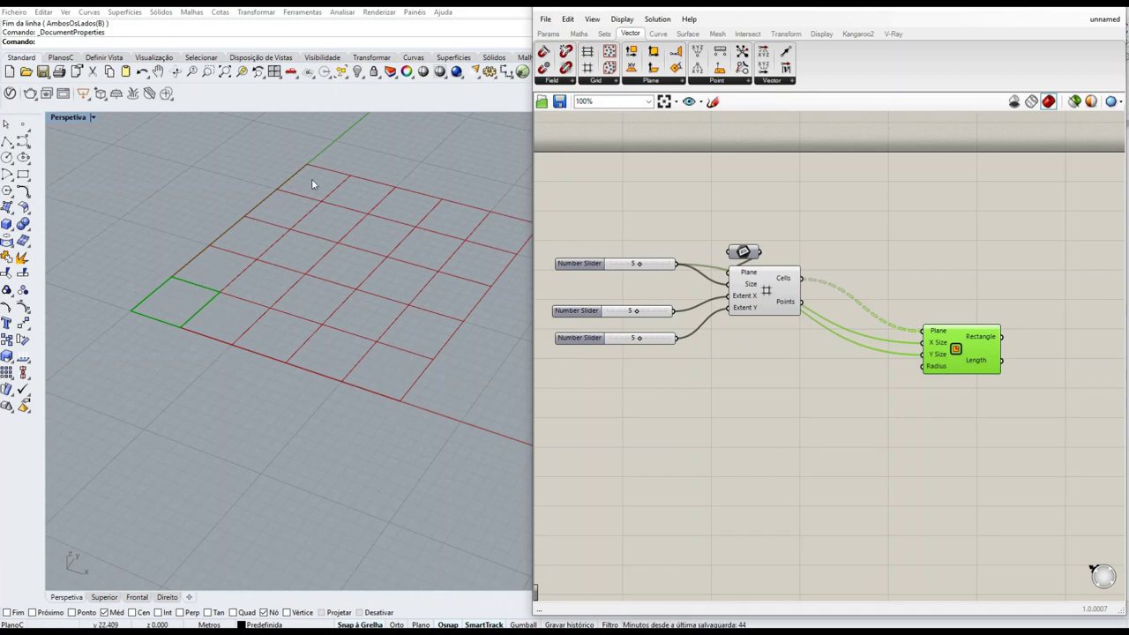
Add two Multiplication components stacked below the square grid component.
double_click(744, 371)
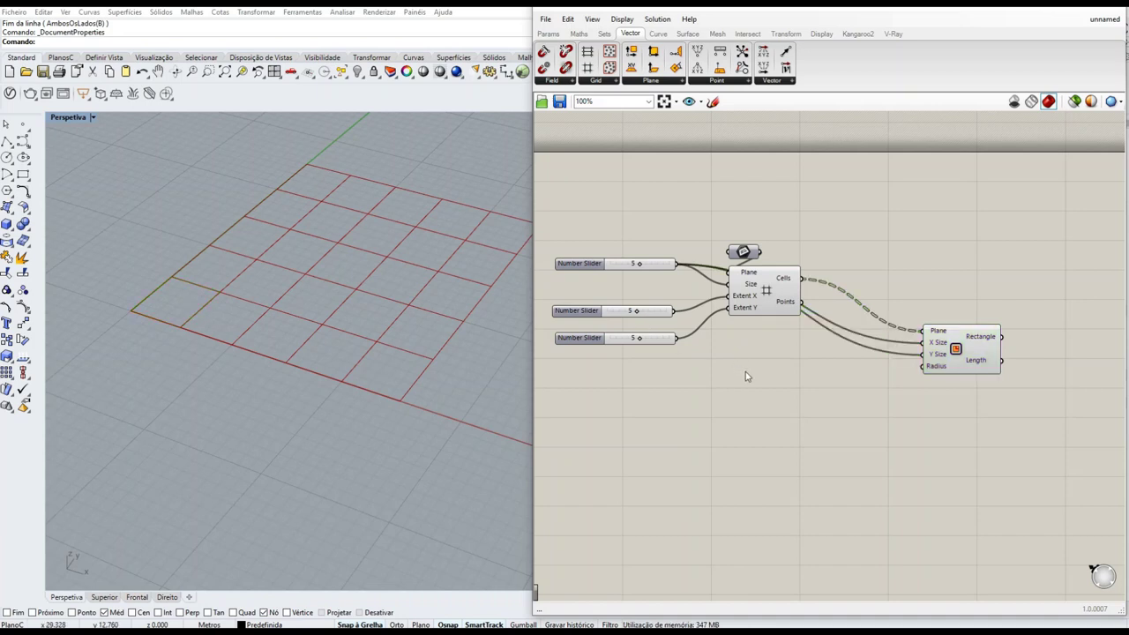
type("mult")
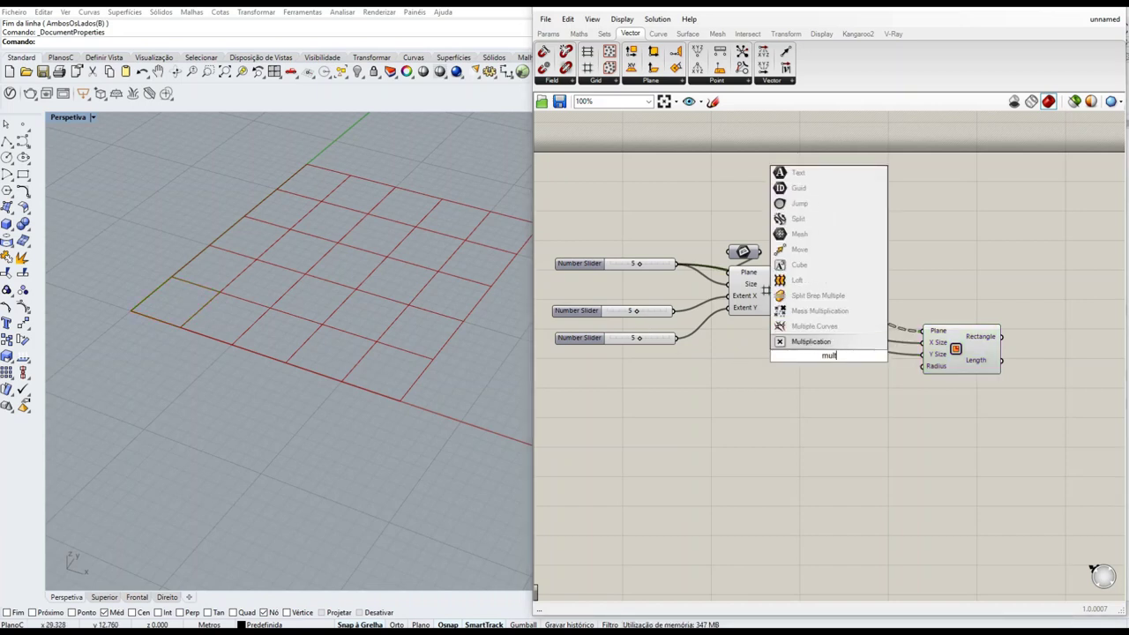
key("Return")
left_click_drag(821, 357, 759, 383)
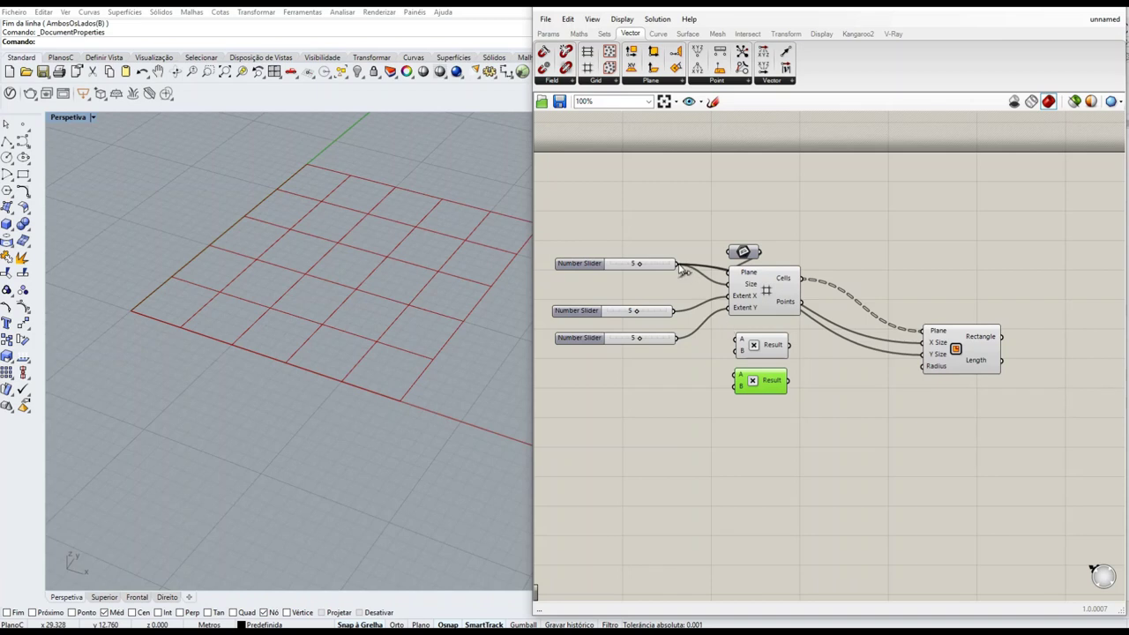
Multiply the Size and Extent X sliders in the upper Multiplication and feed its Result into the rectangle's X Size.
left_click_drag(682, 270, 741, 345)
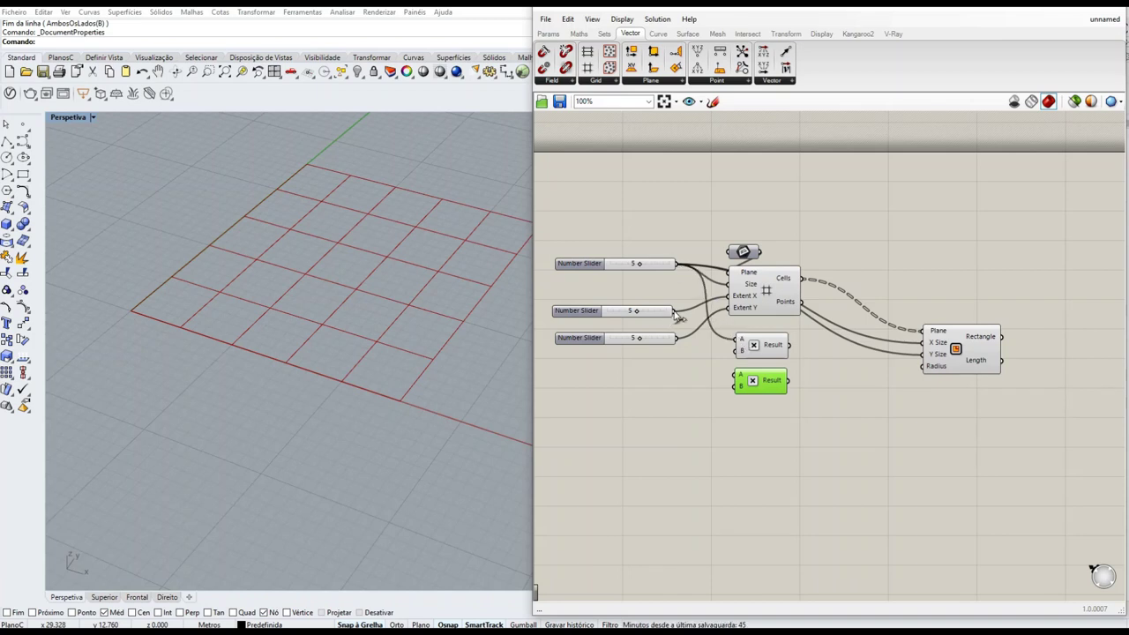
left_click_drag(675, 311, 928, 349)
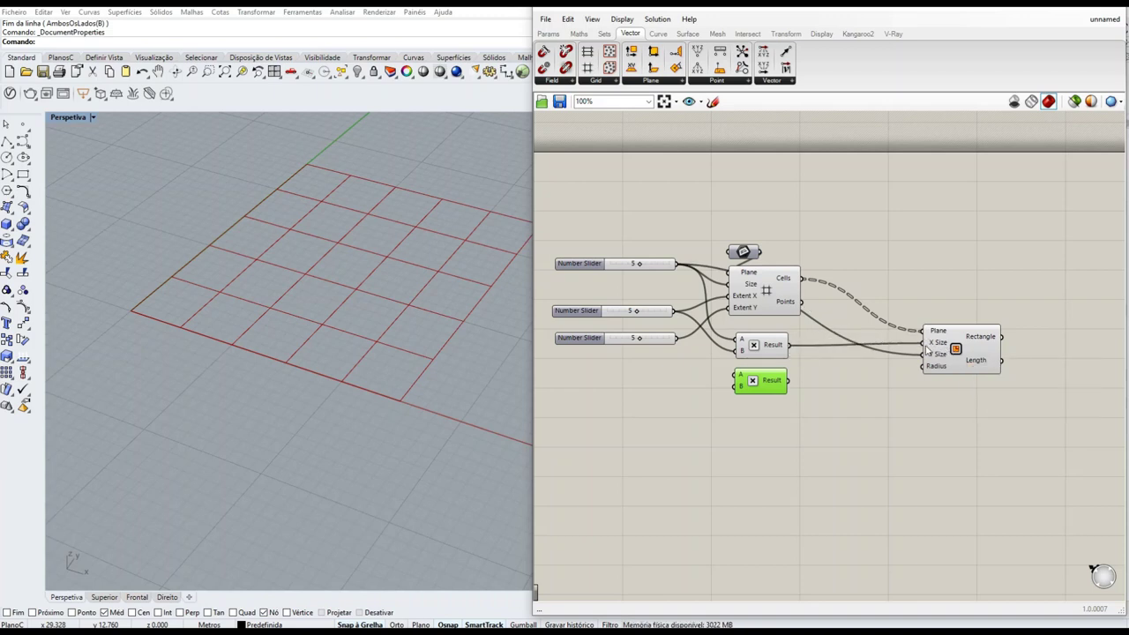
left_click(967, 349)
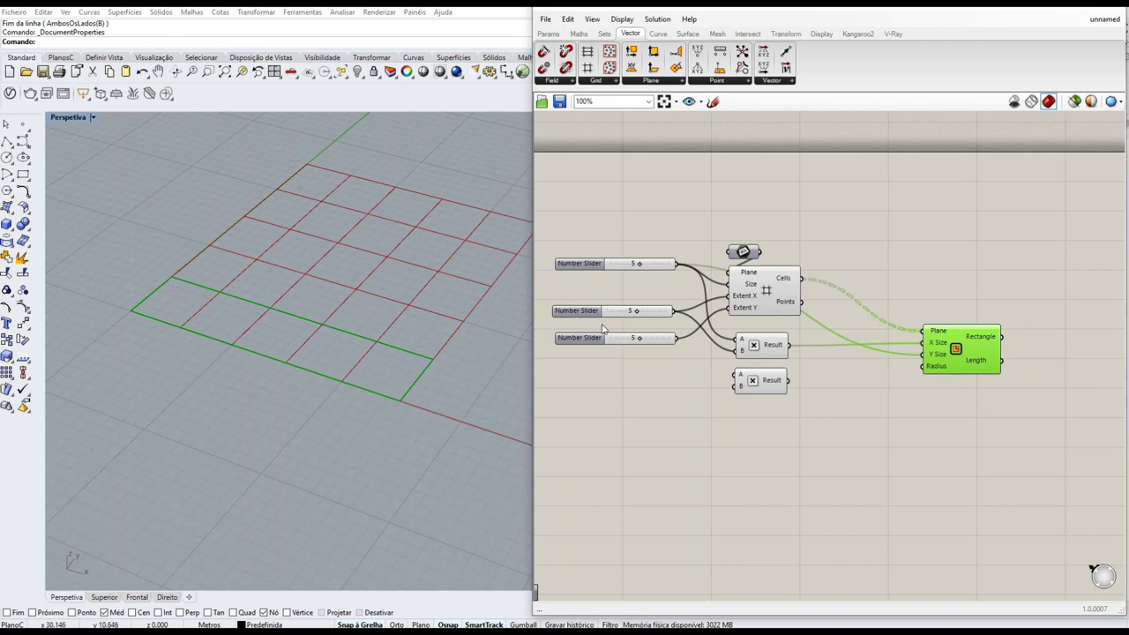
mouse_move(635, 312)
left_mouse_down()
mouse_move(626, 312)
mouse_move(636, 318)
left_mouse_up()
Multiply the Size and Extent Y sliders in the lower Multiplication and feed its Result into the rectangle's Y Size.
left_click_drag(681, 270, 739, 377)
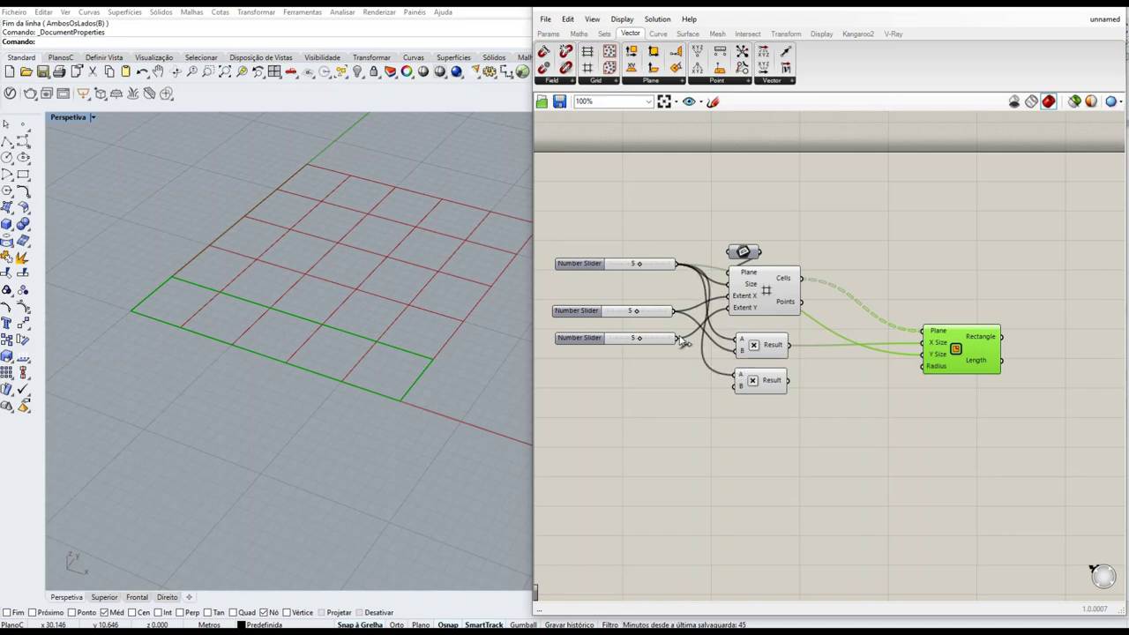
left_click_drag(678, 339, 924, 354)
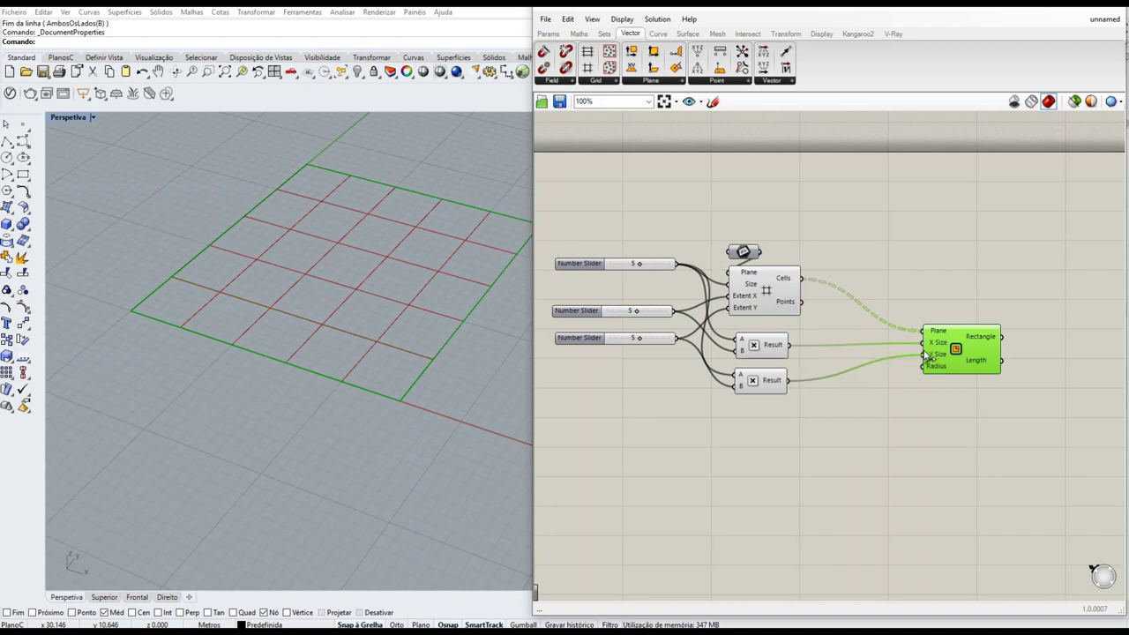
left_click_drag(635, 311, 642, 342)
scroll(252, 366, "down", 3)
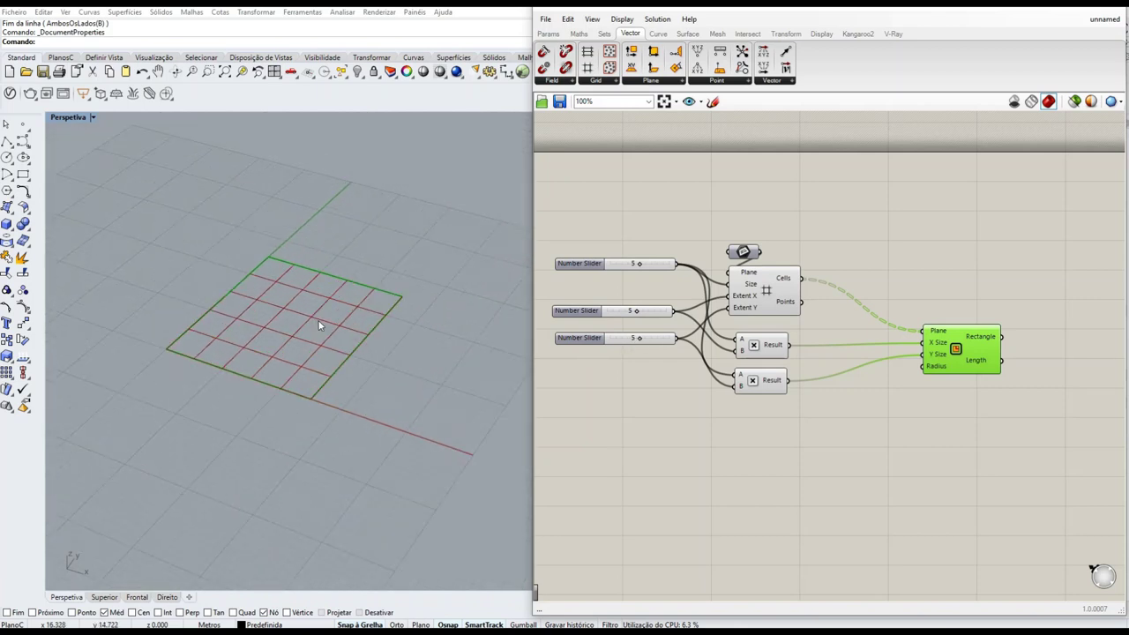
scroll(323, 323, "up", 2)
Move the Rectangle component lower on the canvas to free space beside the square grid, and deselect it.
left_click_drag(976, 365, 946, 422)
right_click_drag(980, 334, 786, 330)
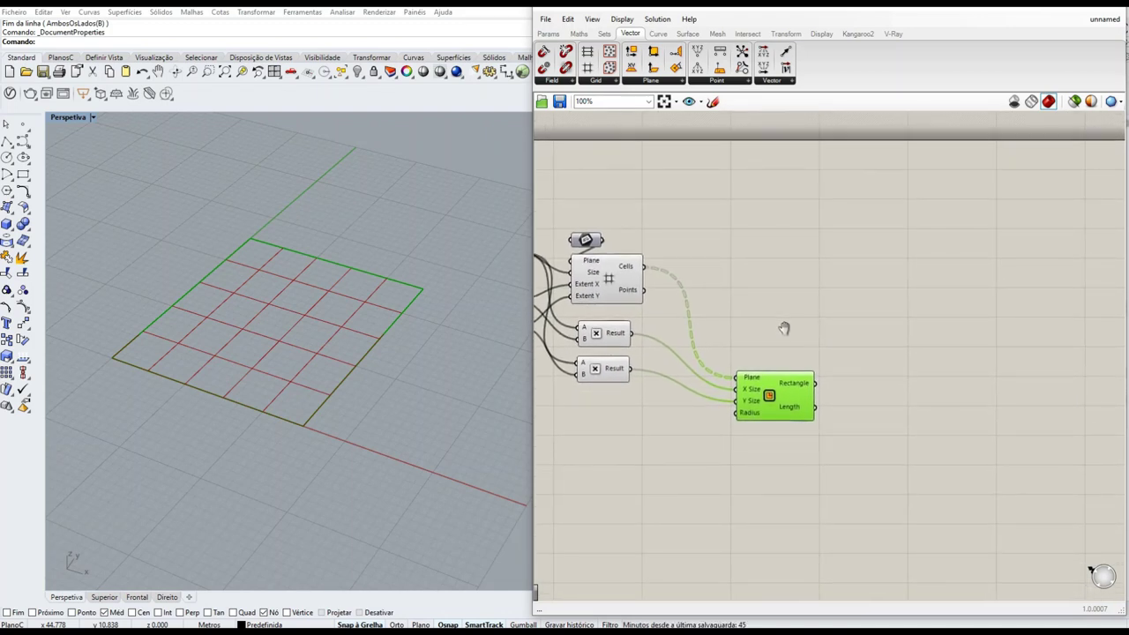
left_click(792, 338)
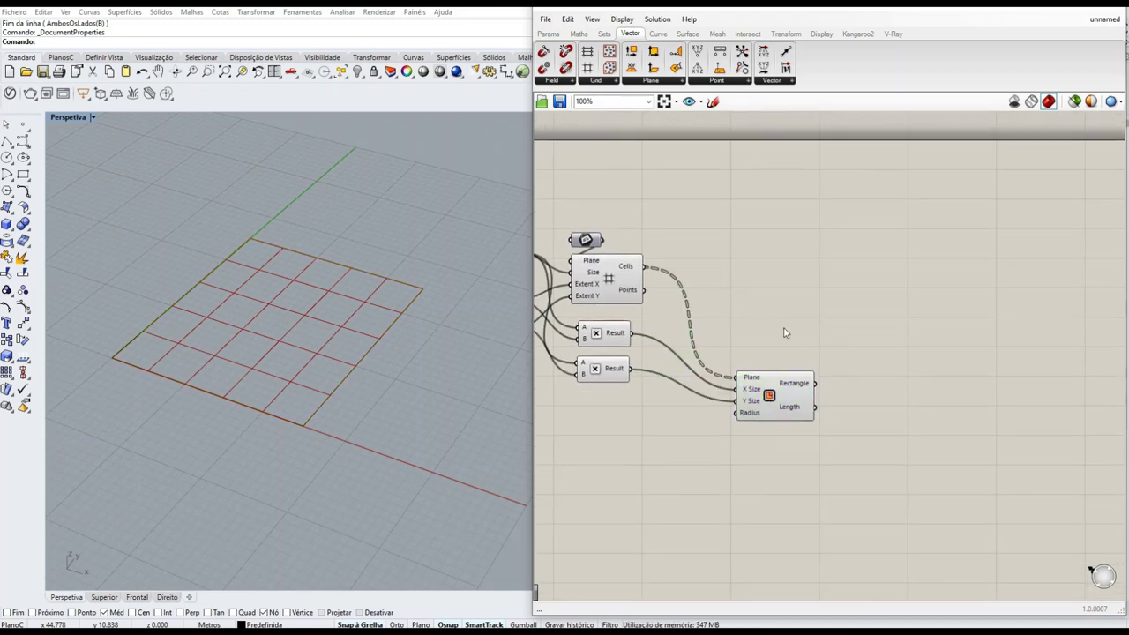
right_click_drag(778, 321, 788, 323)
Add a Circle component with Plane and Radius inputs, placed above the Rectangle component and level with the square grid.
scroll(228, 344, "up", 3)
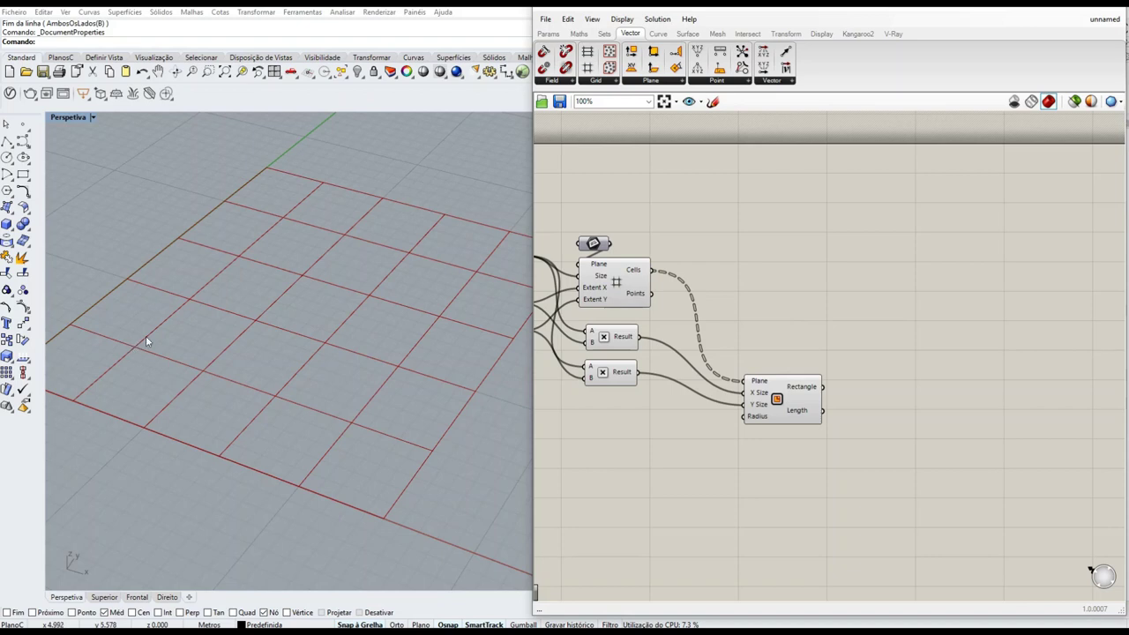
double_click(805, 295)
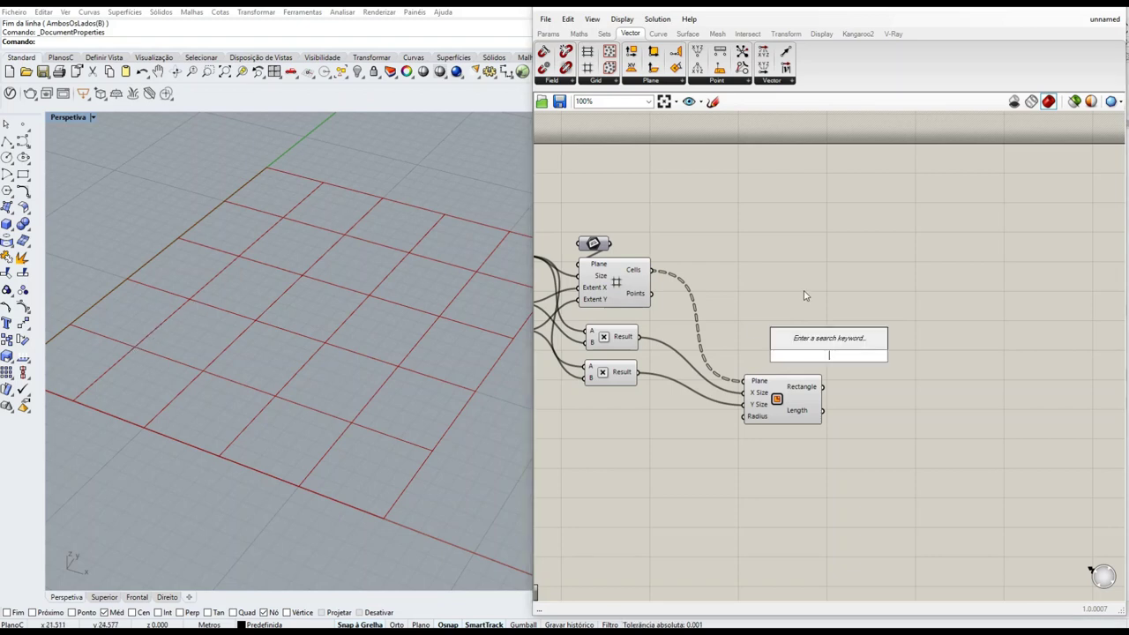
type("ci")
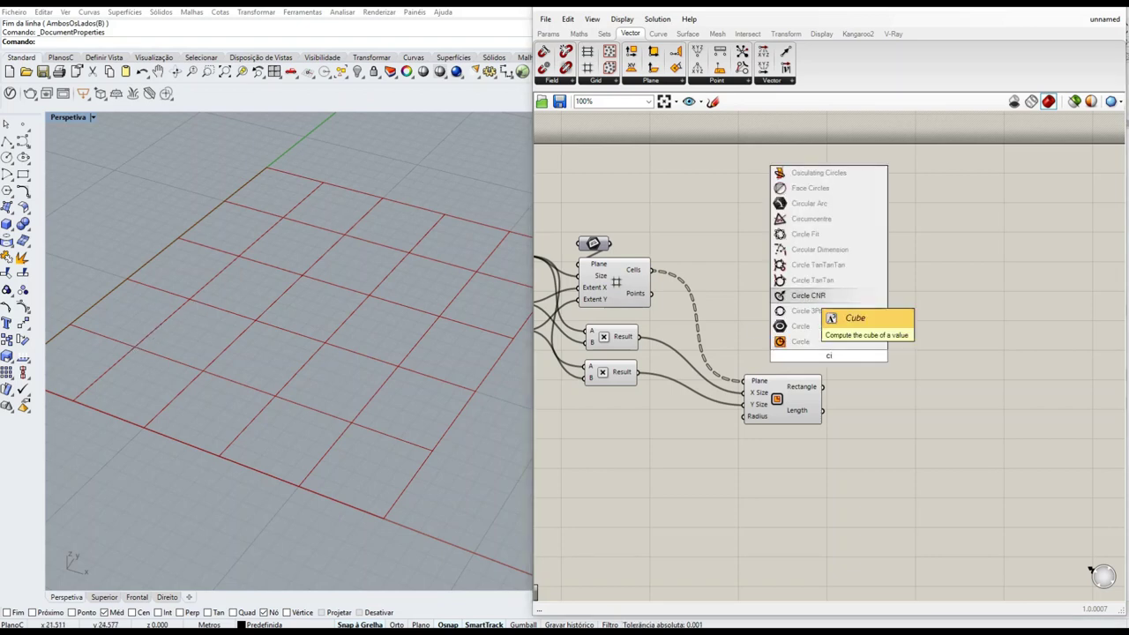
type("rcl")
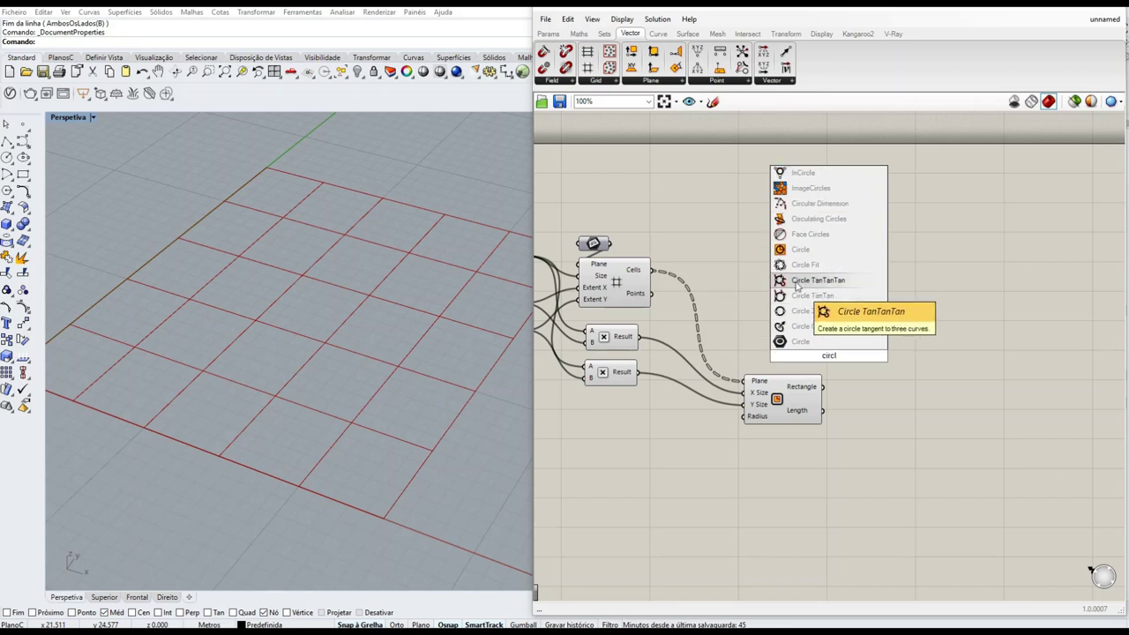
left_click(797, 250)
left_click_drag(830, 358, 834, 268)
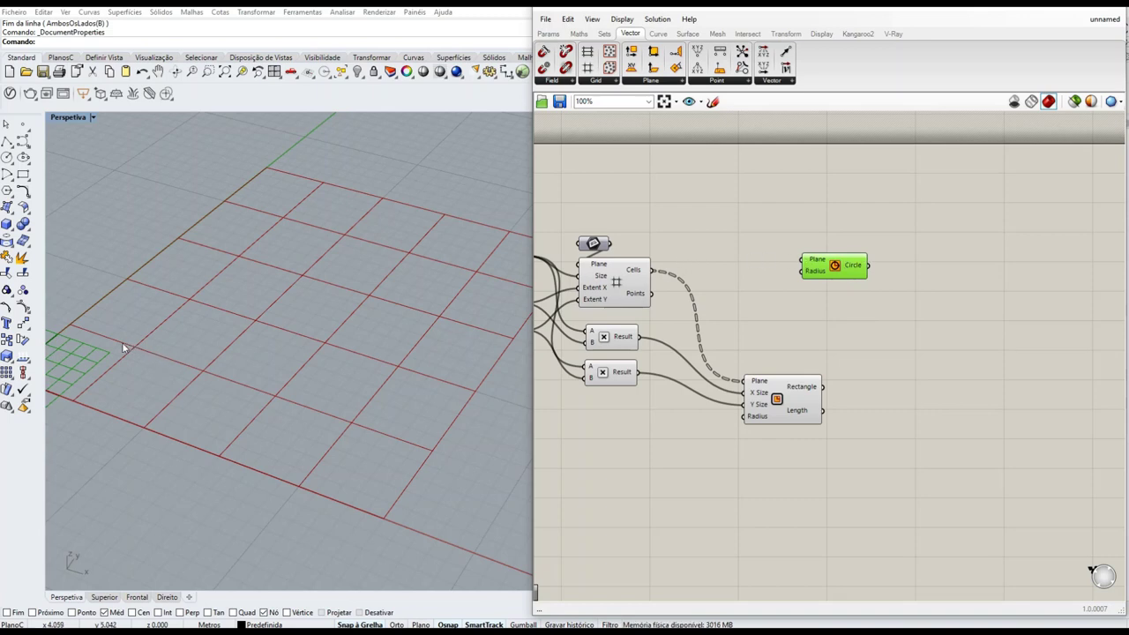
left_click_drag(831, 270, 829, 273)
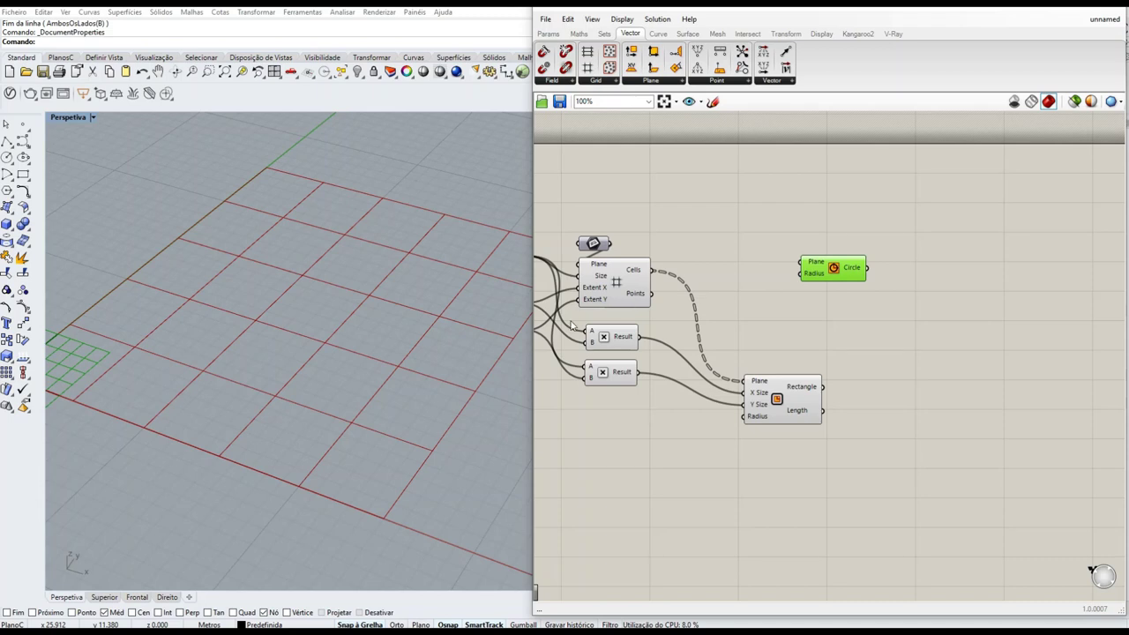
Wire the grid's Points output to the circle's Plane input and inspect the circles at the grid points.
left_click_drag(654, 295, 805, 265)
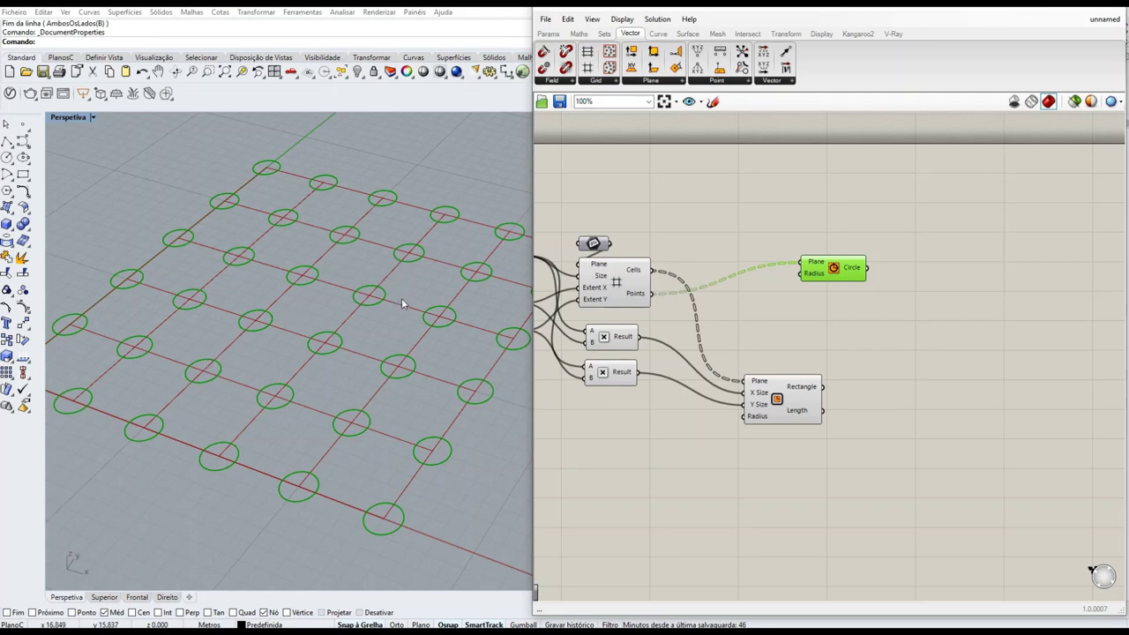
scroll(238, 309, "up", 2)
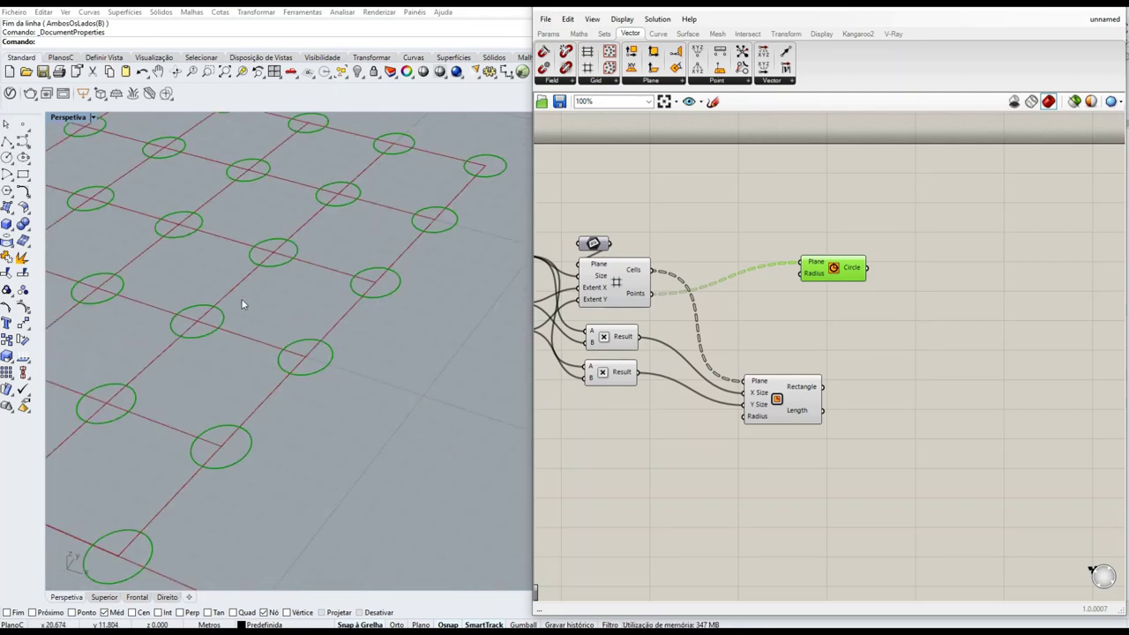
scroll(242, 305, "down", 3)
scroll(370, 303, "down", 2)
scroll(206, 301, "up", 5)
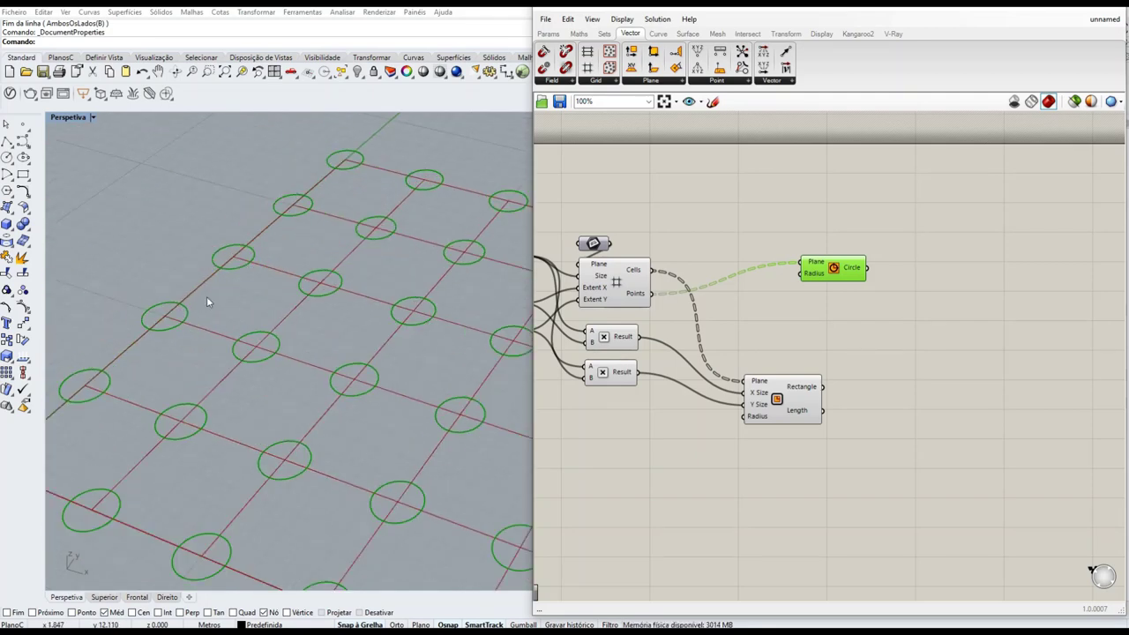
scroll(207, 301, "down", 4)
Move the Circle component further from the grid and place a number slider ranging from 0.1 to 0.5 before it.
left_click_drag(833, 268, 855, 250)
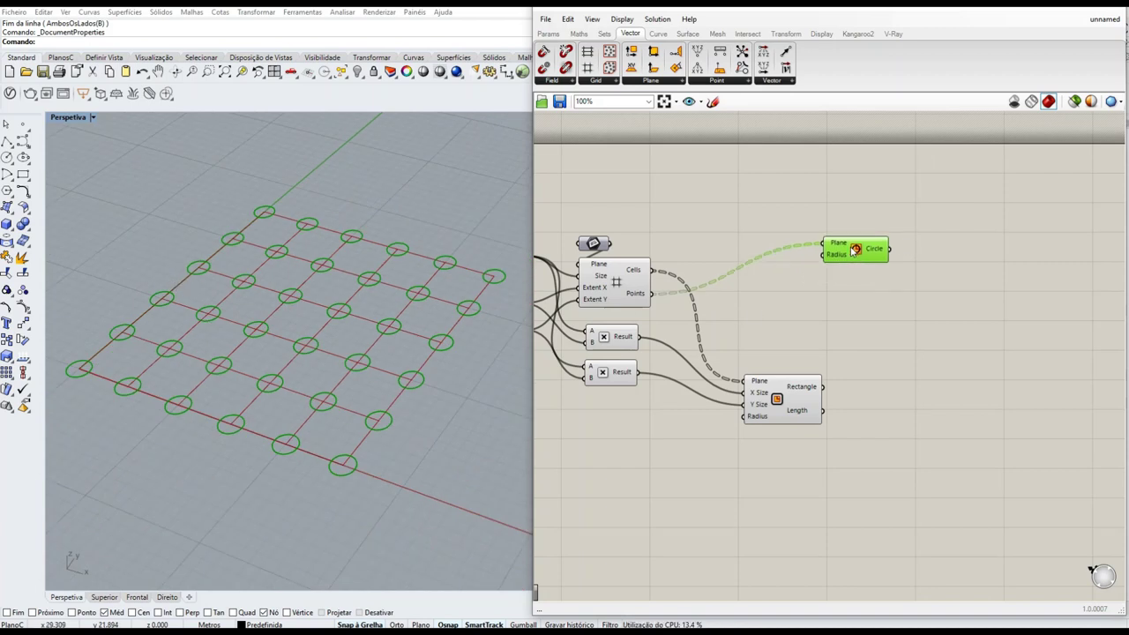
double_click(781, 314)
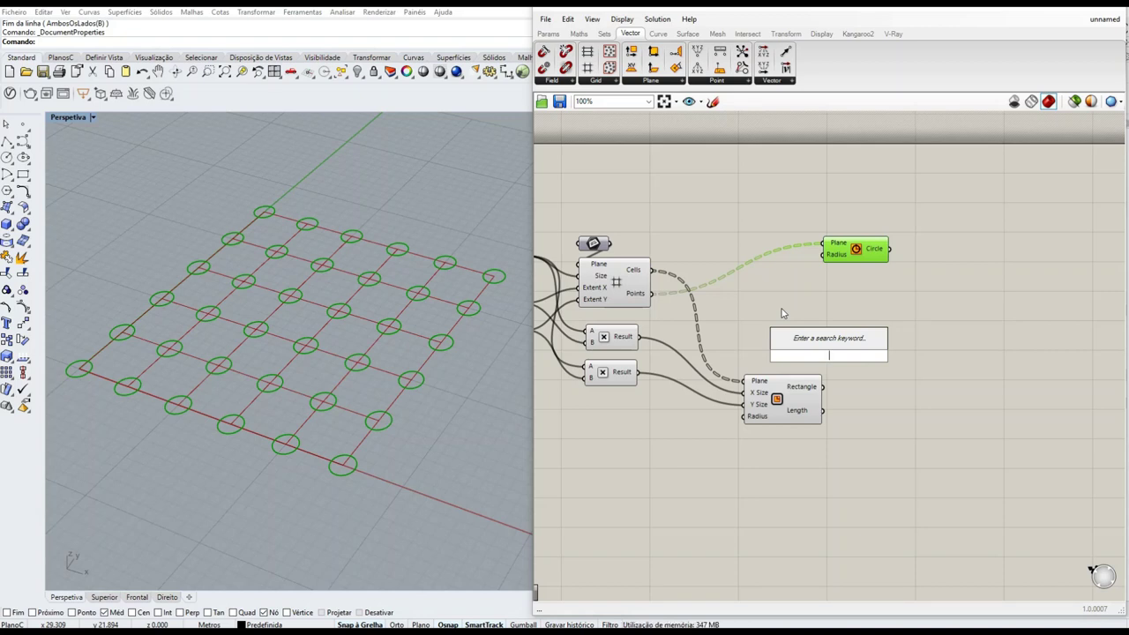
type(".1")
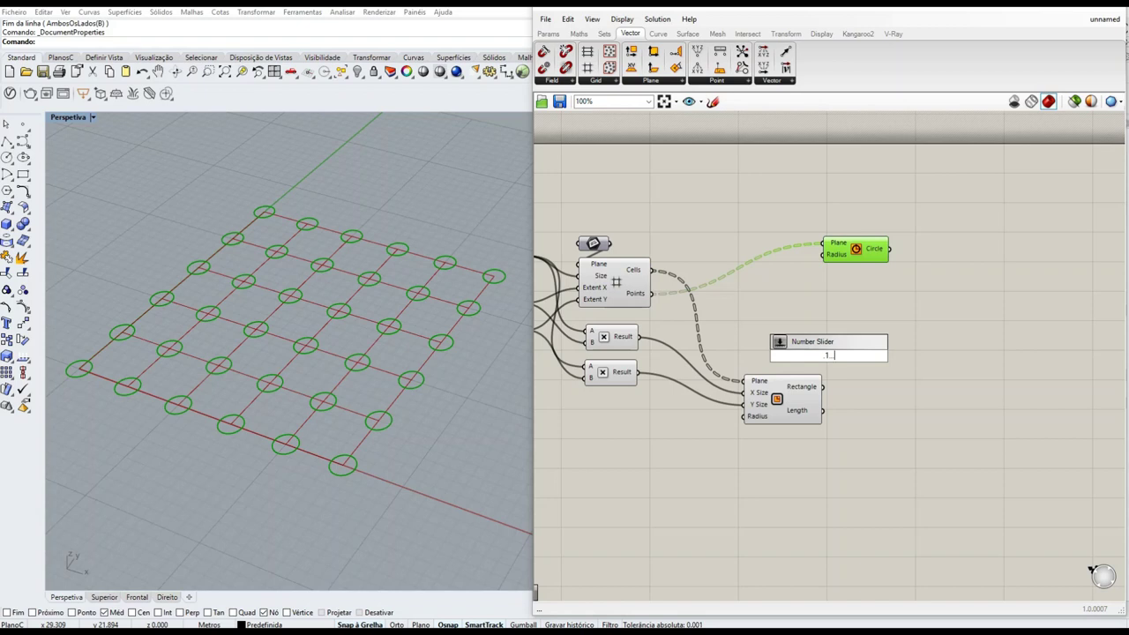
type("0")
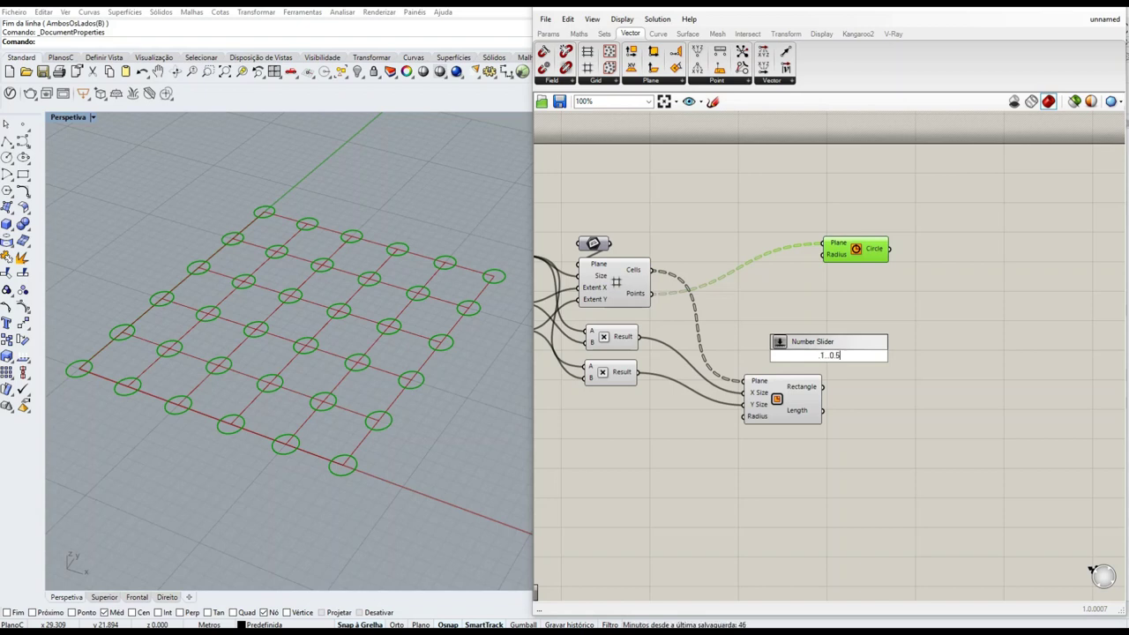
type(".5")
key("Return")
left_click_drag(825, 356, 671, 250)
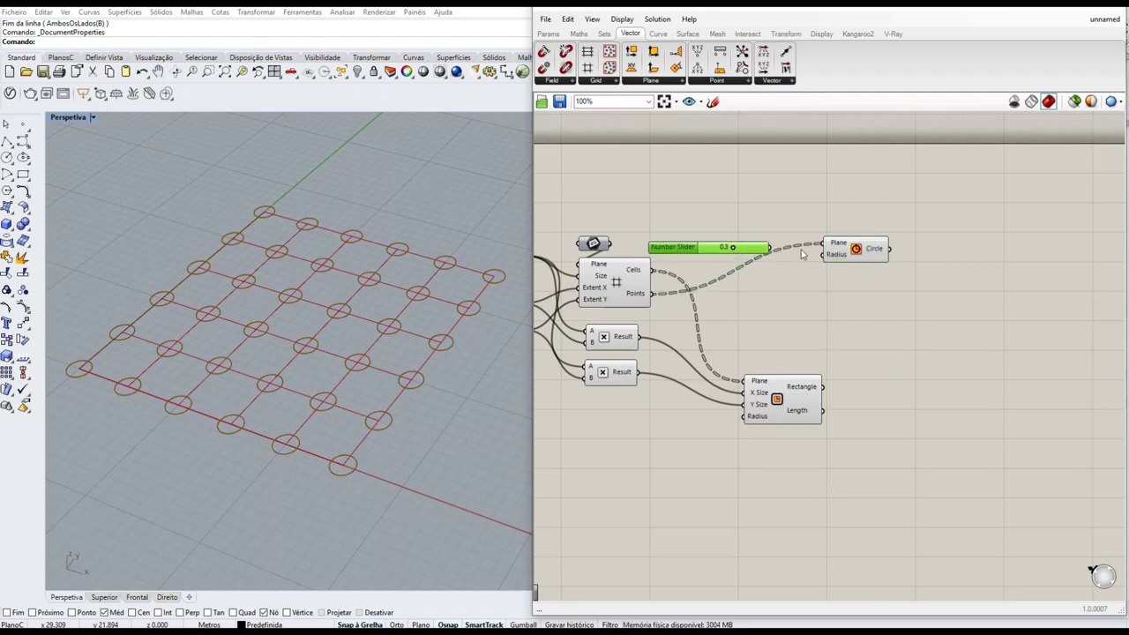
Wire the new slider to the circle's Radius input, reposition the slider below the Plane wire, and select the Circle component.
left_click_drag(773, 248, 923, 250)
left_click_drag(712, 257, 801, 286)
scroll(813, 258, "up", 3)
left_click(1013, 240)
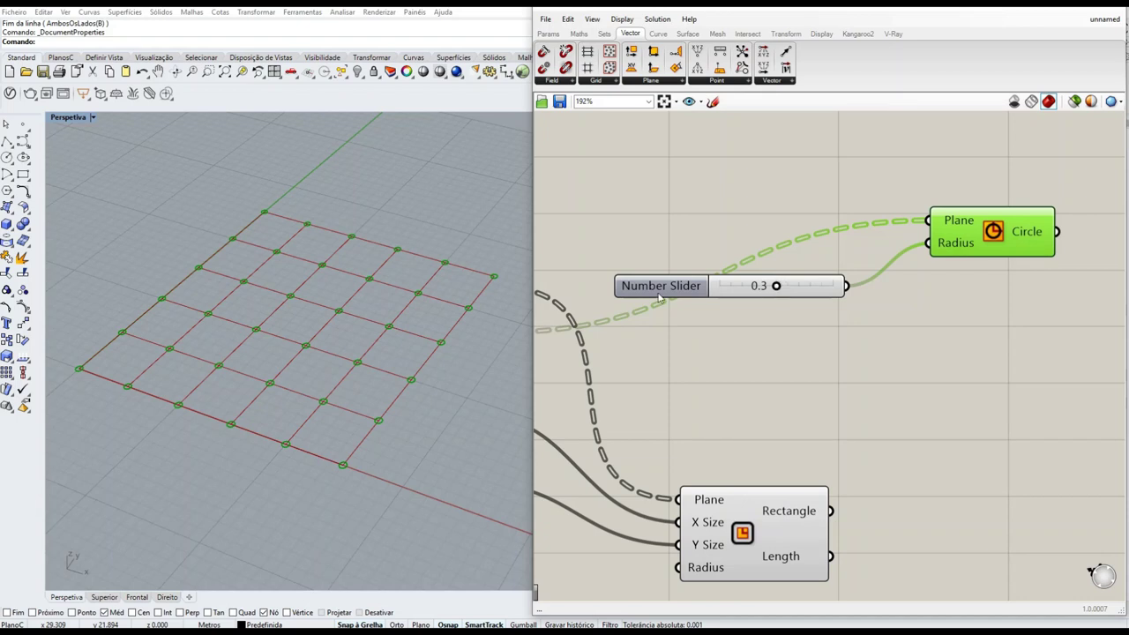
scroll(424, 389, "up", 3)
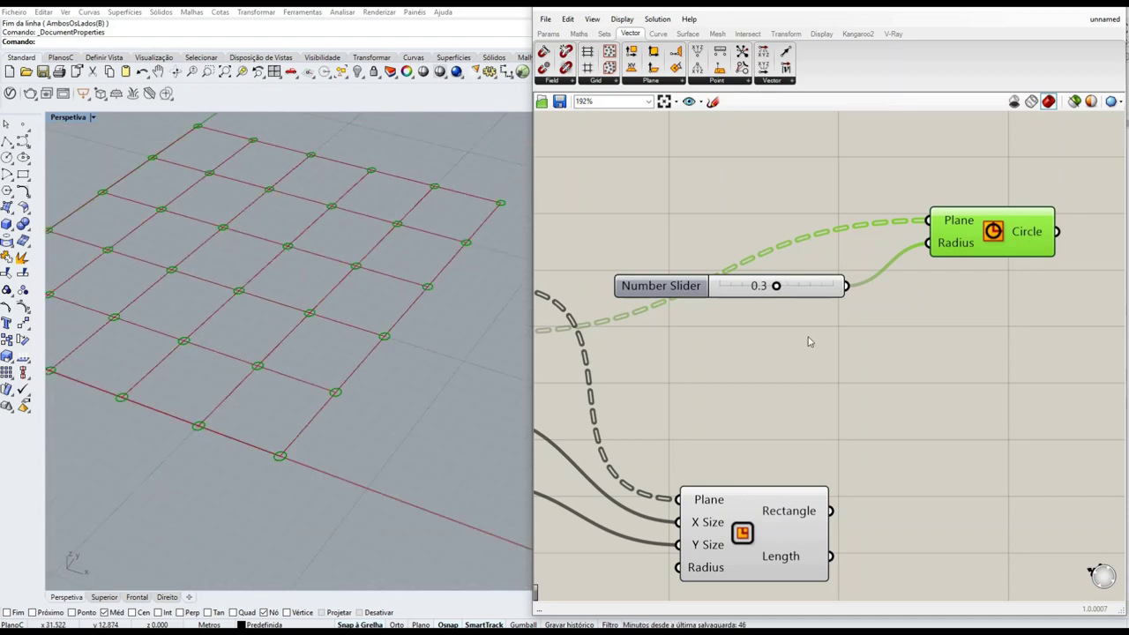
right_click_drag(1059, 313, 765, 355)
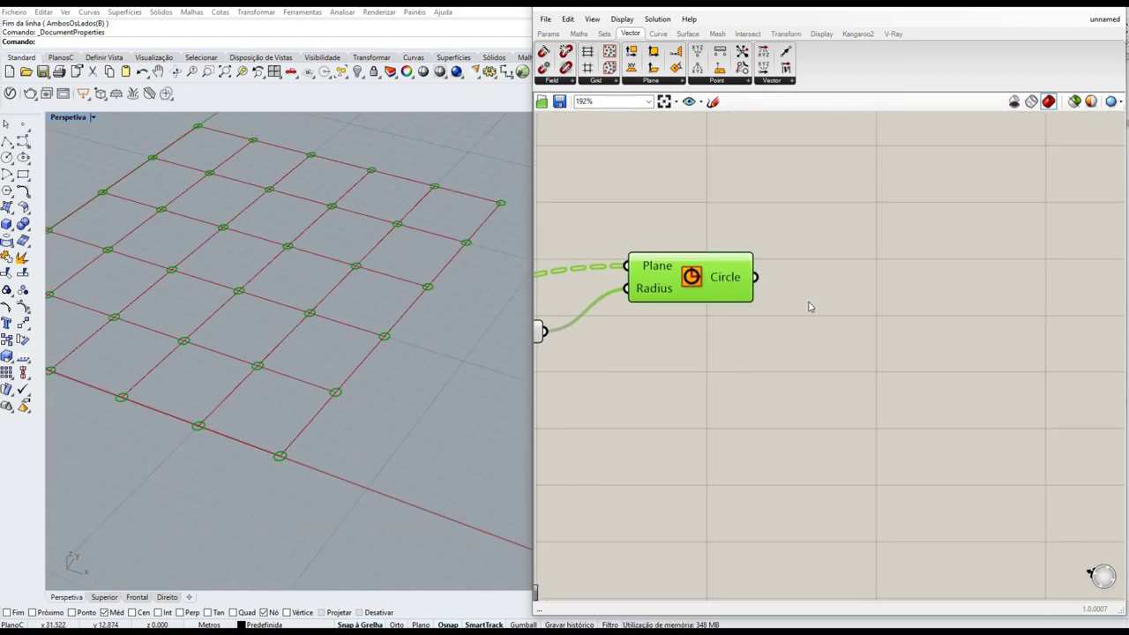
Add a Box parameter after the Circle component and wire the Circle output into it.
scroll(839, 325, "down", 1)
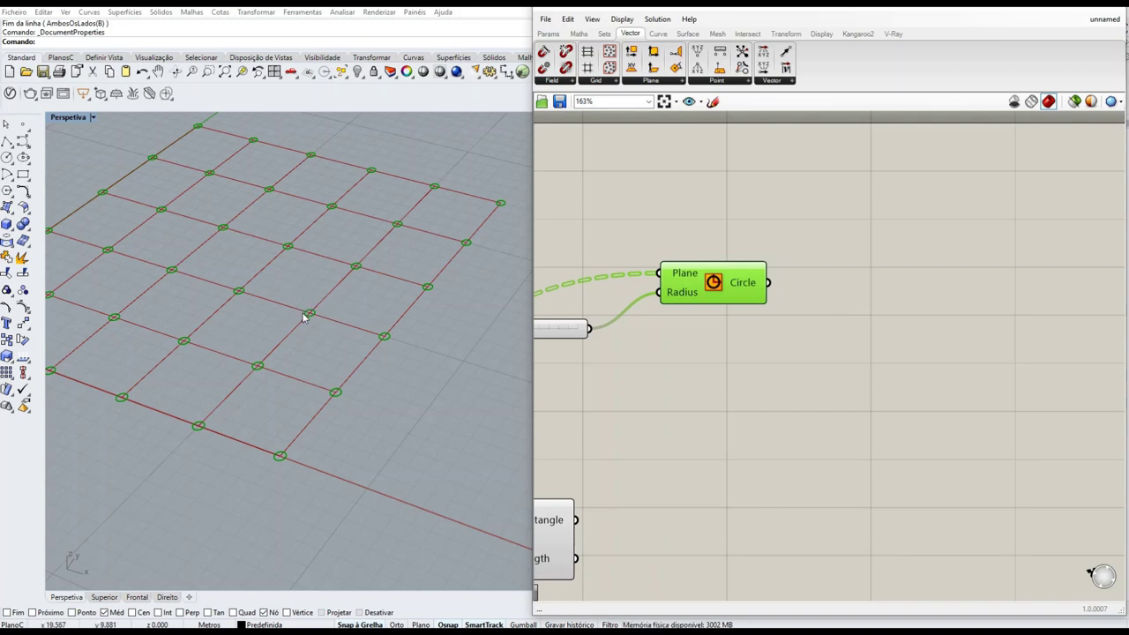
double_click(850, 287)
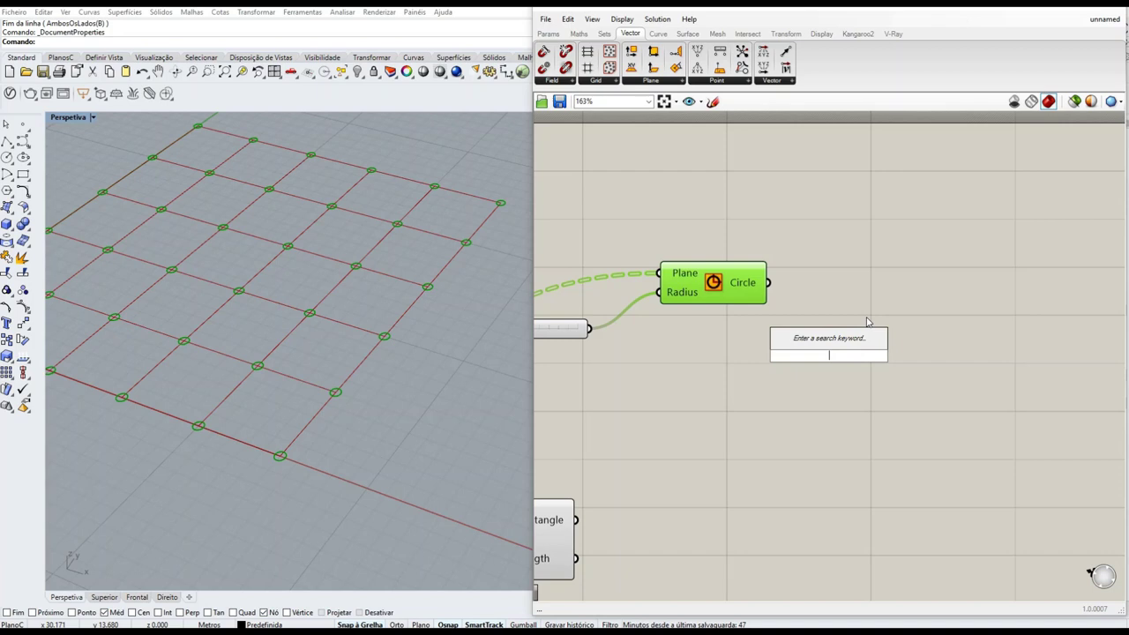
type("box")
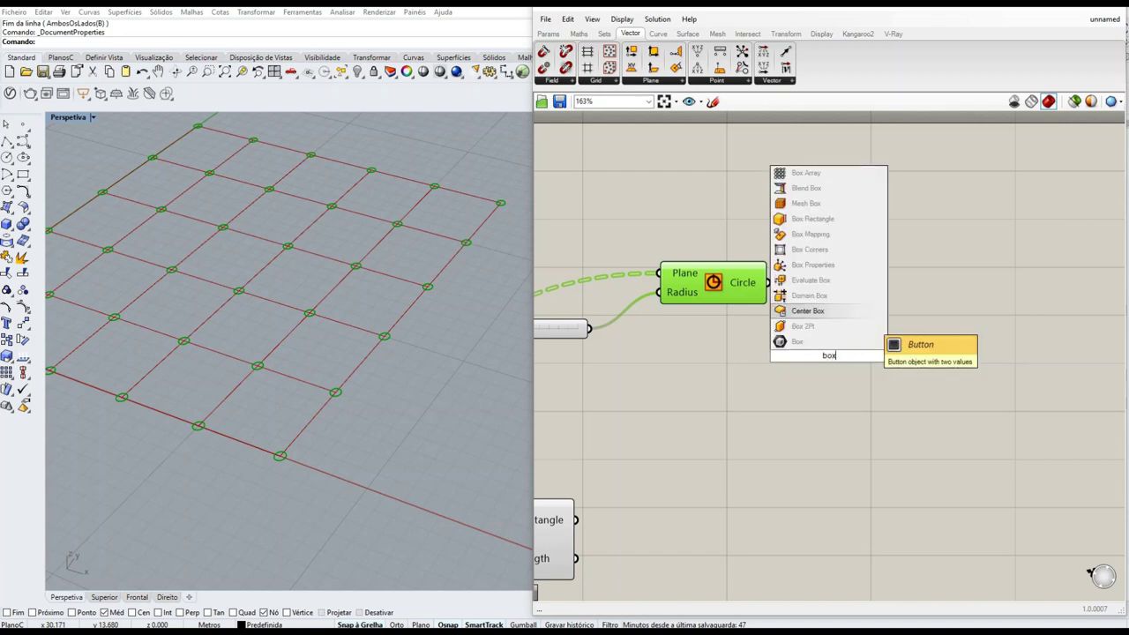
left_click(813, 349)
left_click_drag(816, 351, 876, 284)
left_click_drag(768, 282, 877, 295)
Compare the box outlines with the circles at the grid points and move the Box parameter closer to and slightly below the Circle component.
scroll(354, 403, "up", 5)
scroll(373, 359, "down", 3)
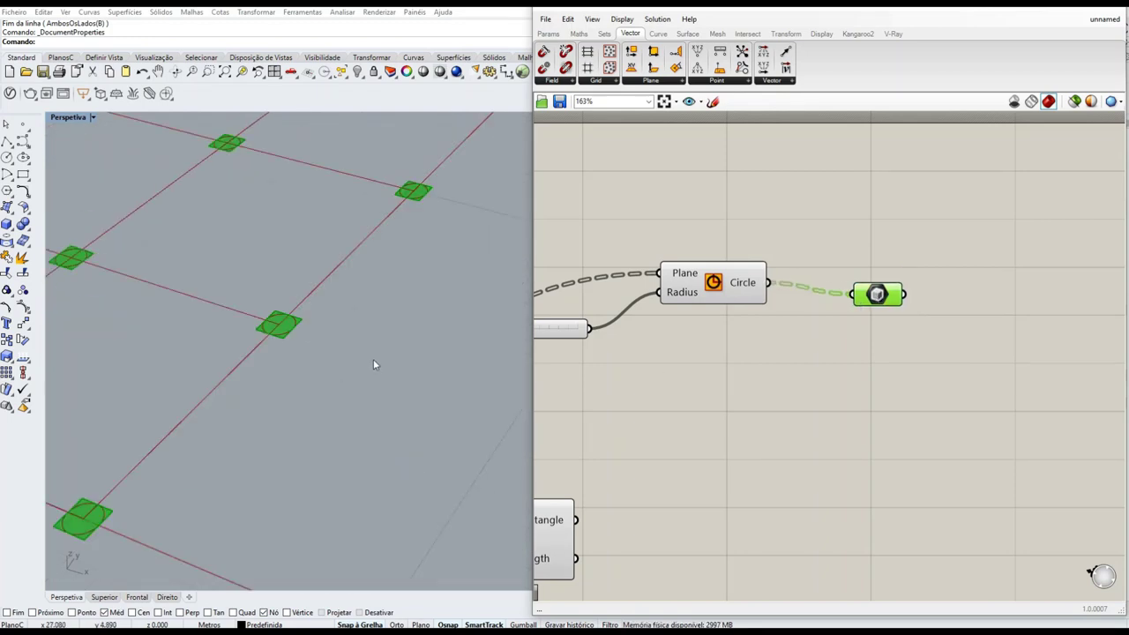
scroll(300, 344, "up", 5)
scroll(344, 350, "down", 5)
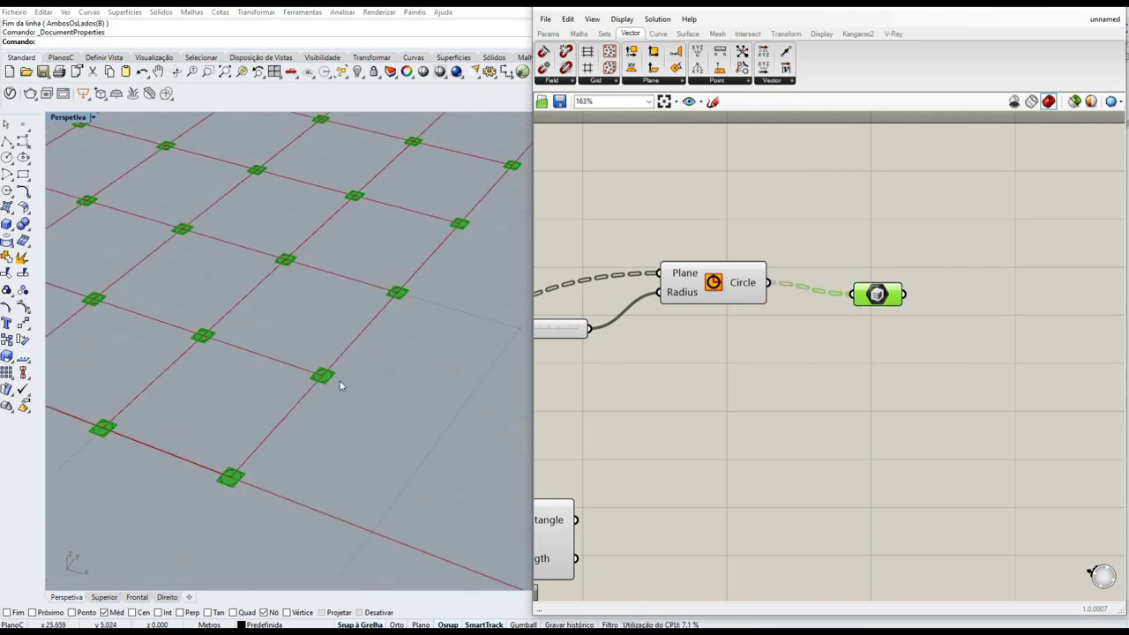
scroll(343, 383, "up", 5)
scroll(322, 375, "down", 5)
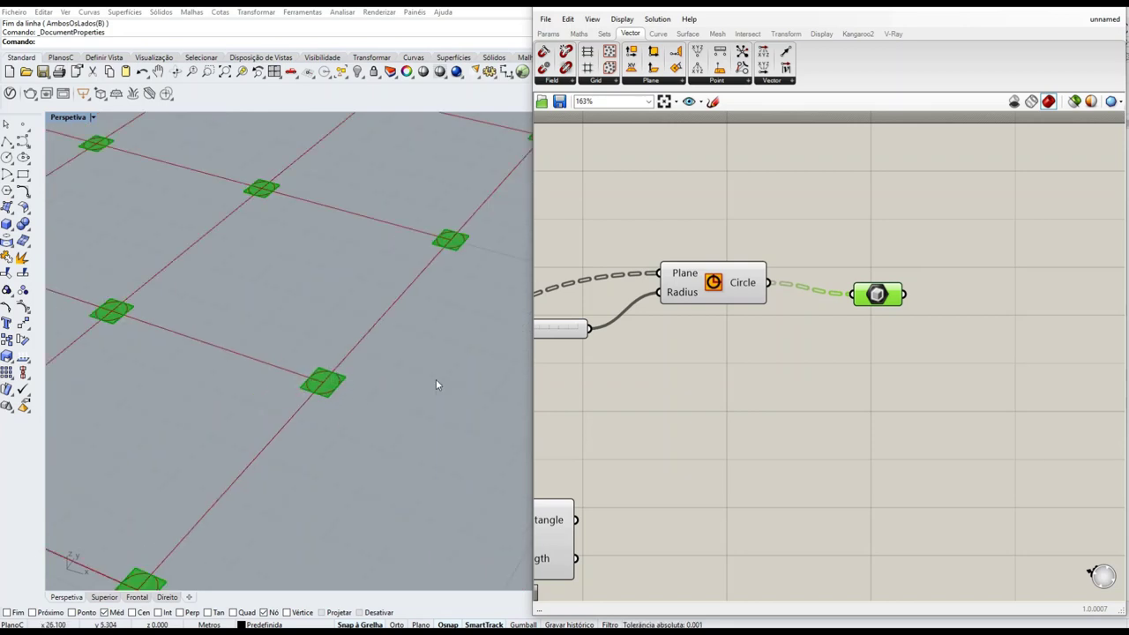
left_click(716, 289)
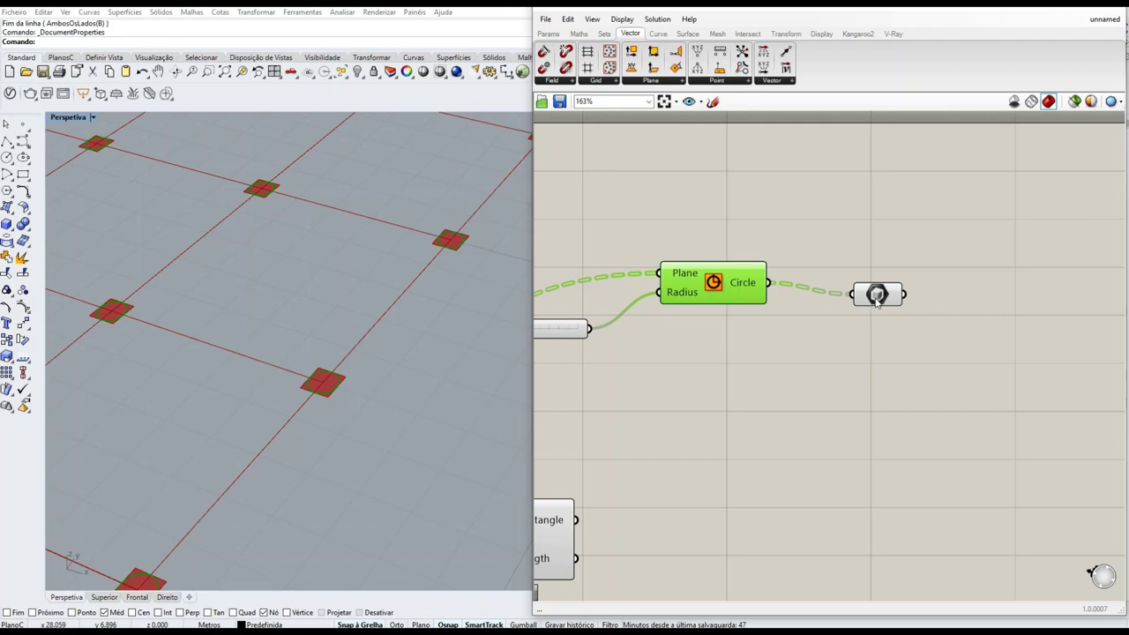
left_click_drag(877, 298, 852, 317)
left_click(725, 294)
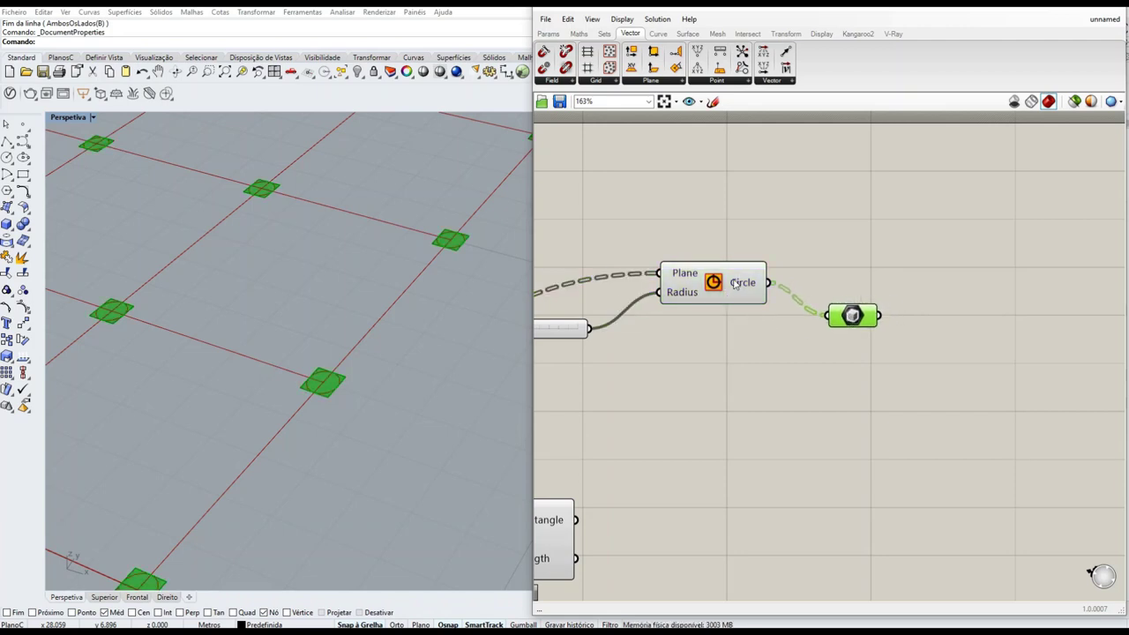
left_click(900, 281)
Add an Extrude component with Base and Direction inputs, placed after the Box parameter and level with it.
scroll(739, 322, "down", 5)
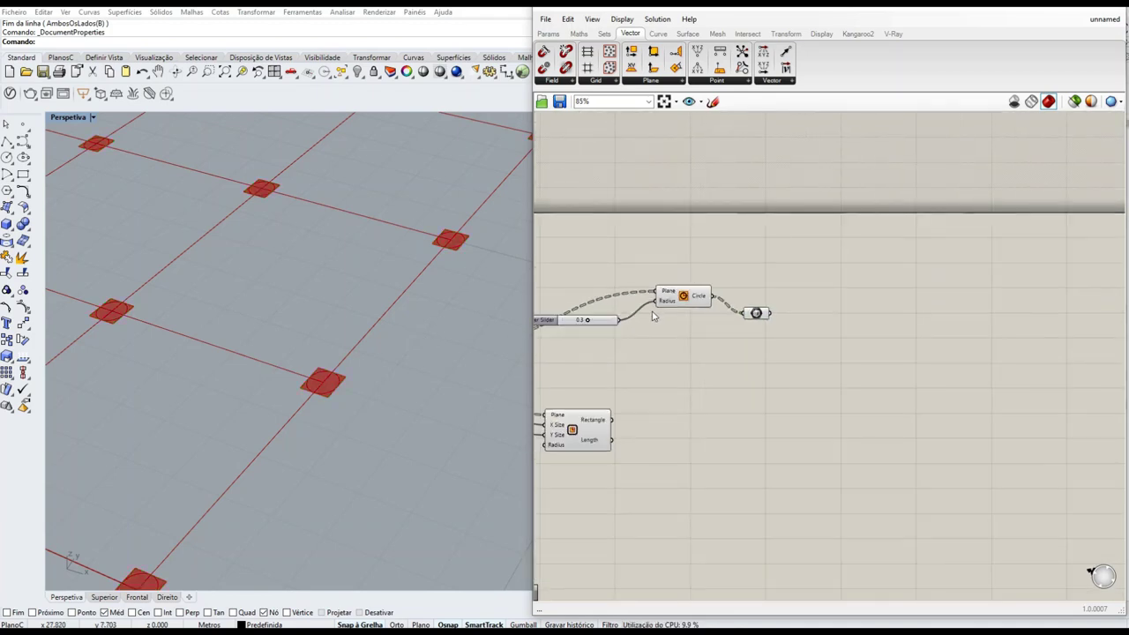
scroll(814, 306, "up", 2)
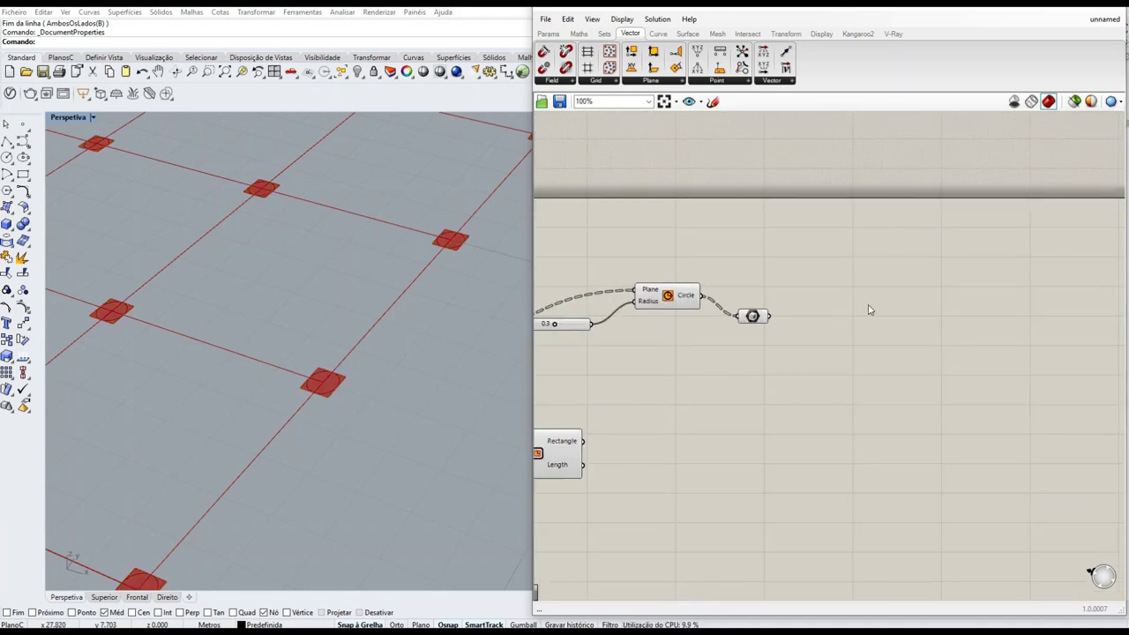
double_click(868, 313)
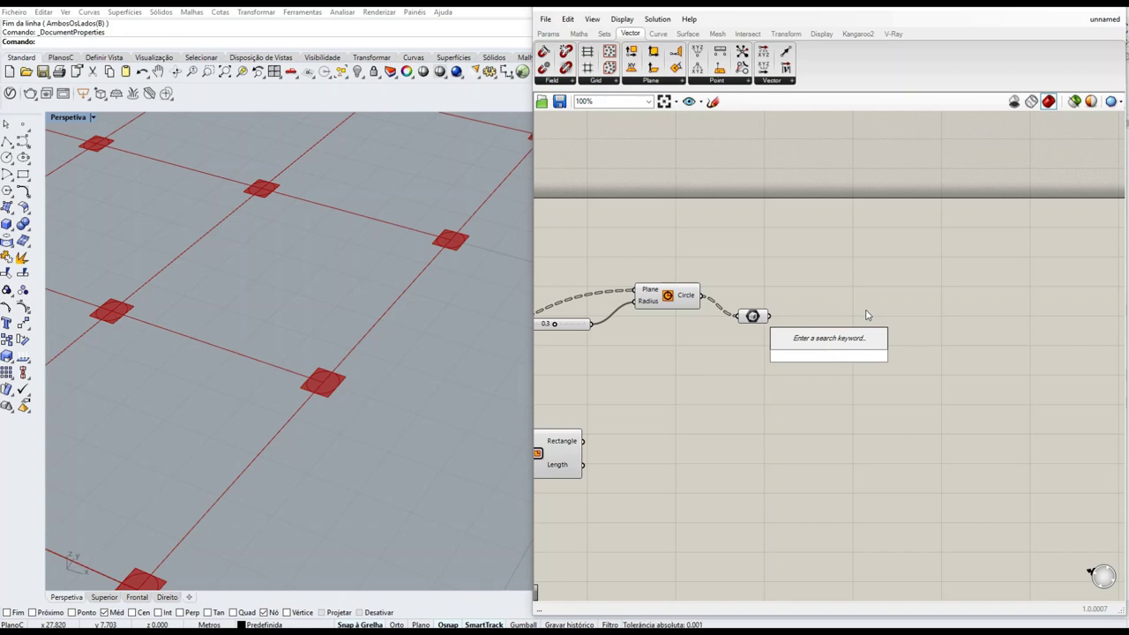
type("extru")
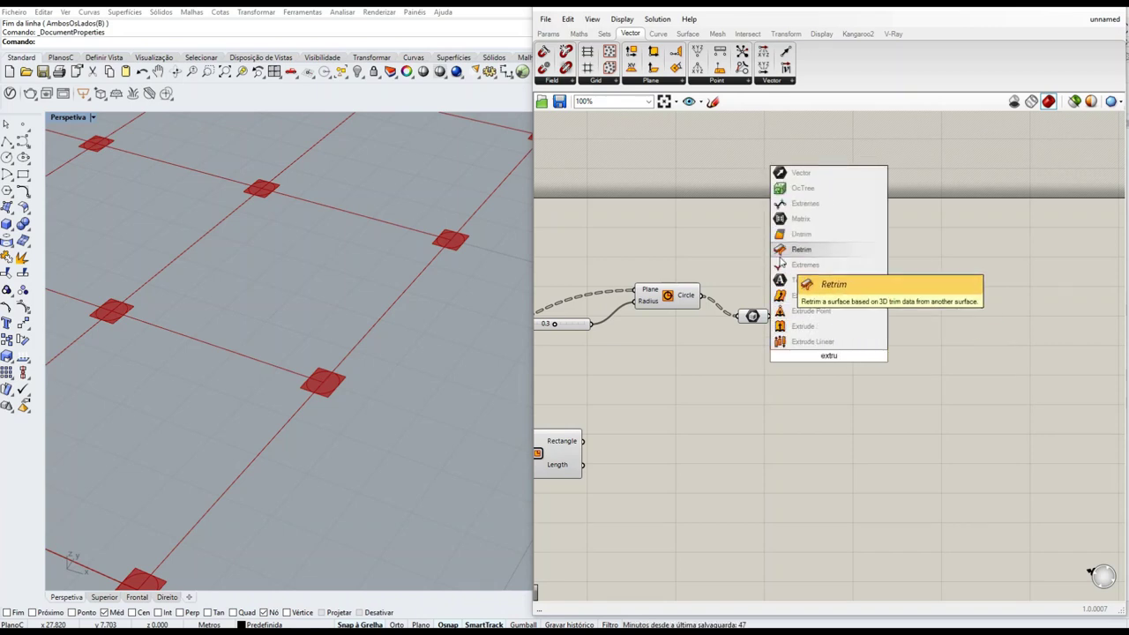
left_click(810, 311)
left_click_drag(828, 359, 898, 320)
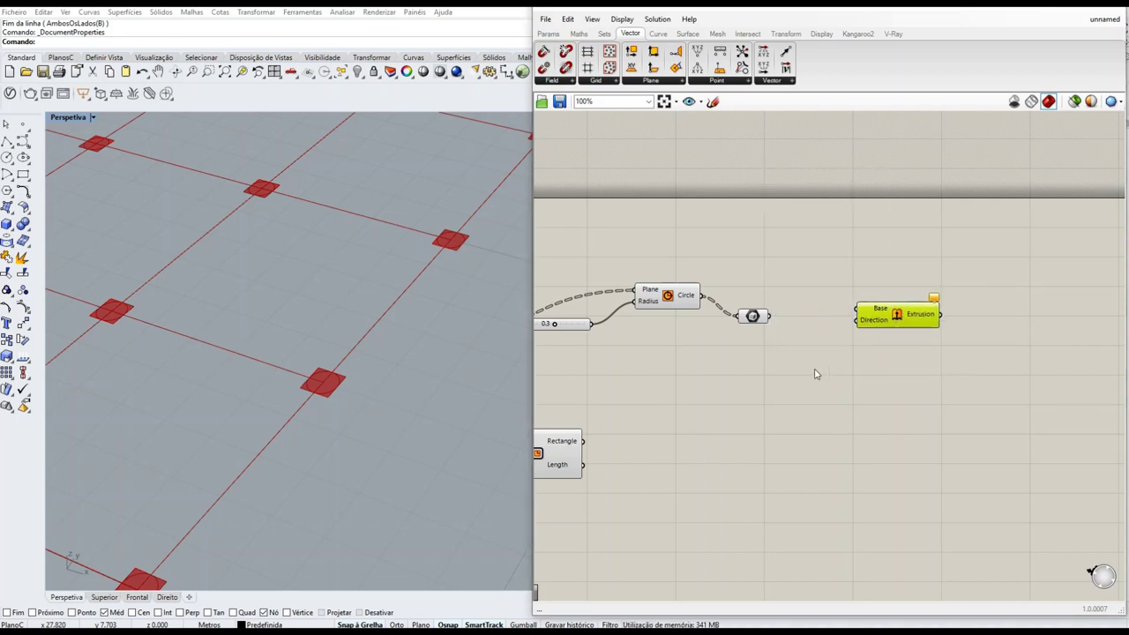
left_click(814, 378)
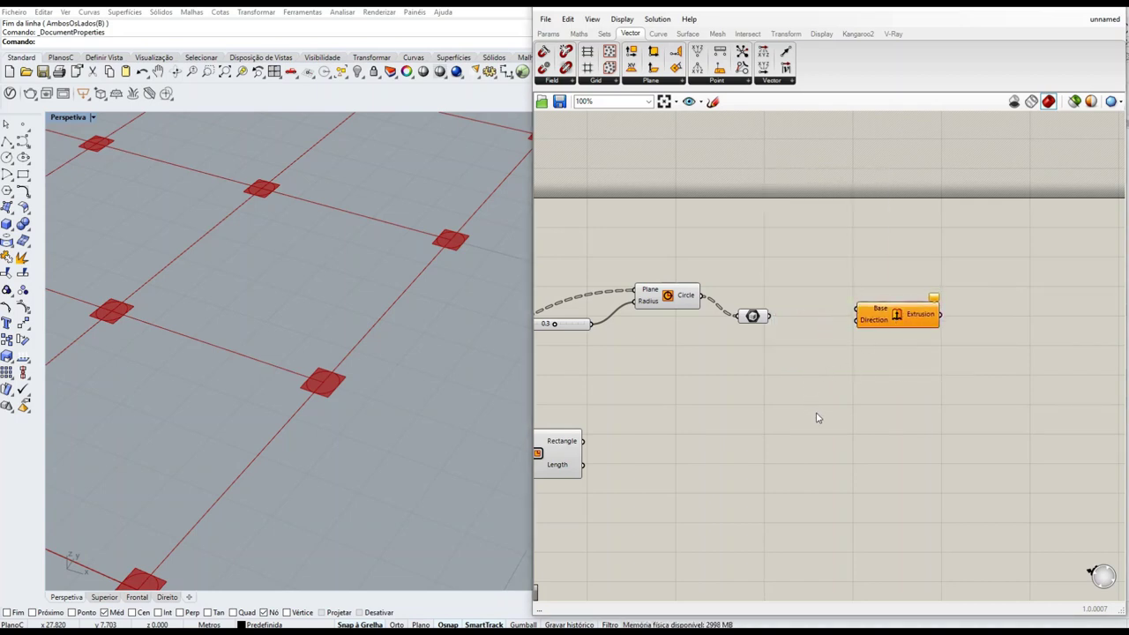
double_click(813, 405)
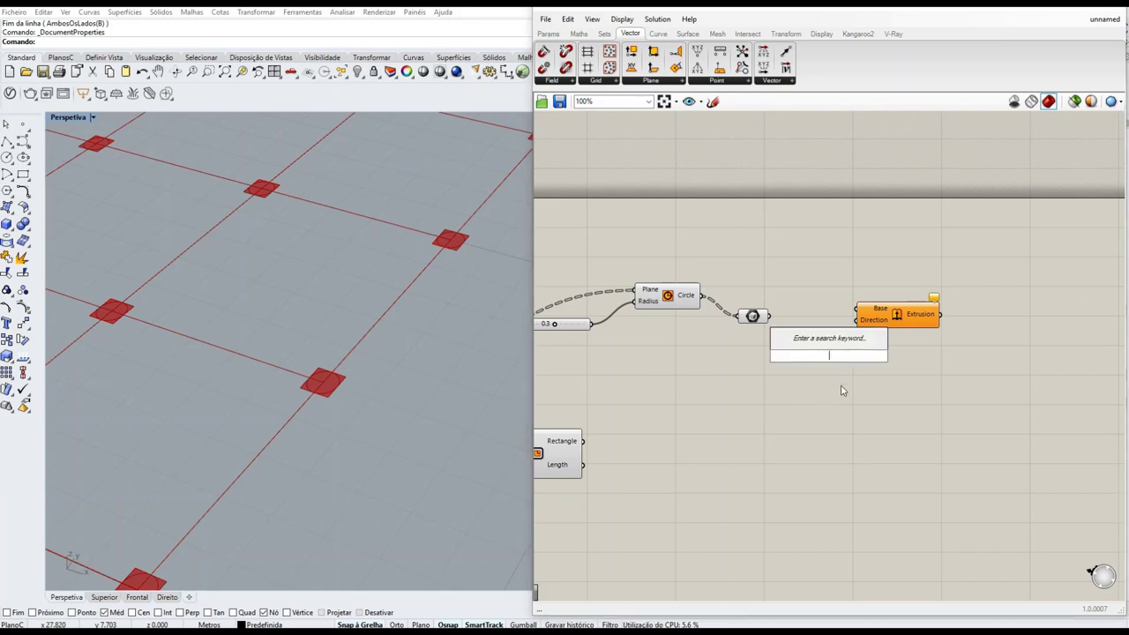
double_click(842, 391)
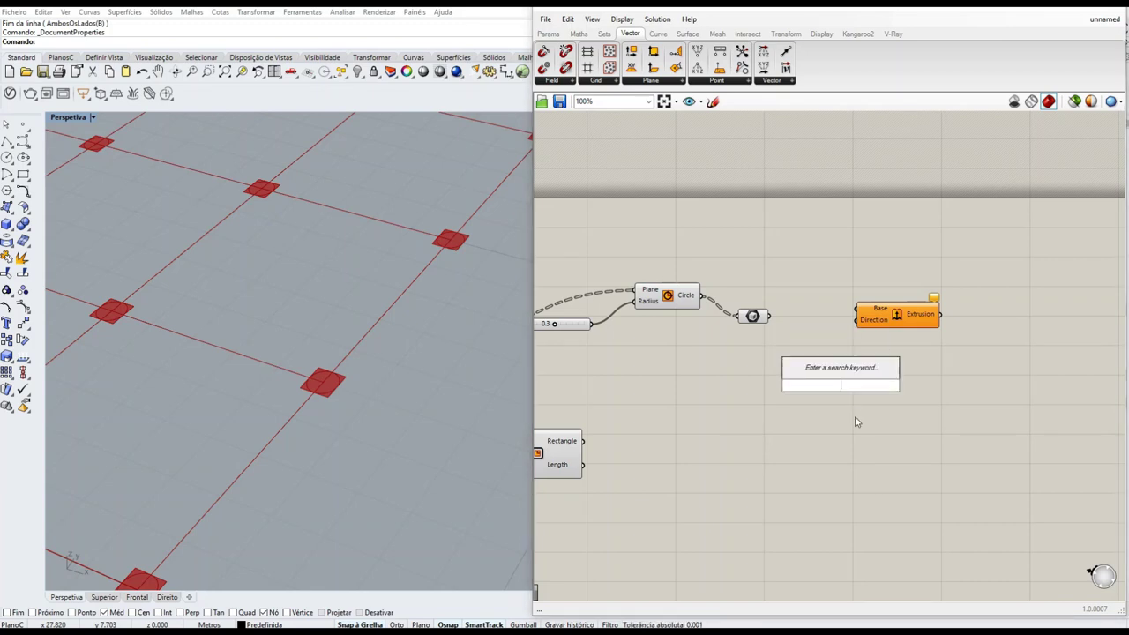
double_click(836, 368)
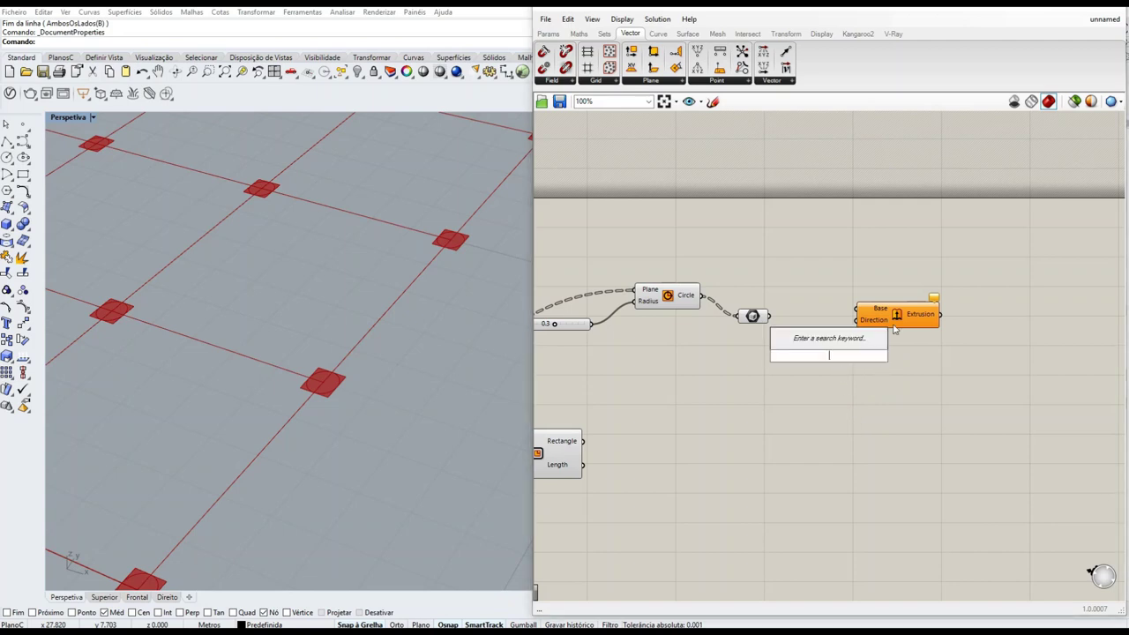
Wire the Box parameter's output to the Extrude component's Base input and move Extrude further from the box, slightly above it.
left_click_drag(898, 319, 911, 324)
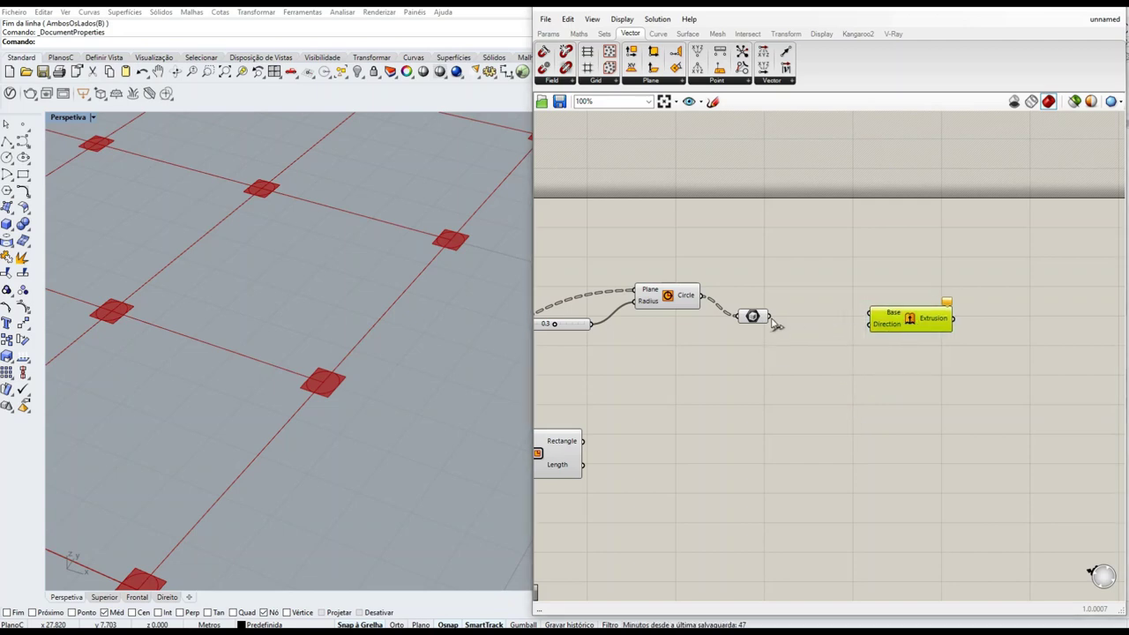
left_click_drag(771, 316, 954, 300)
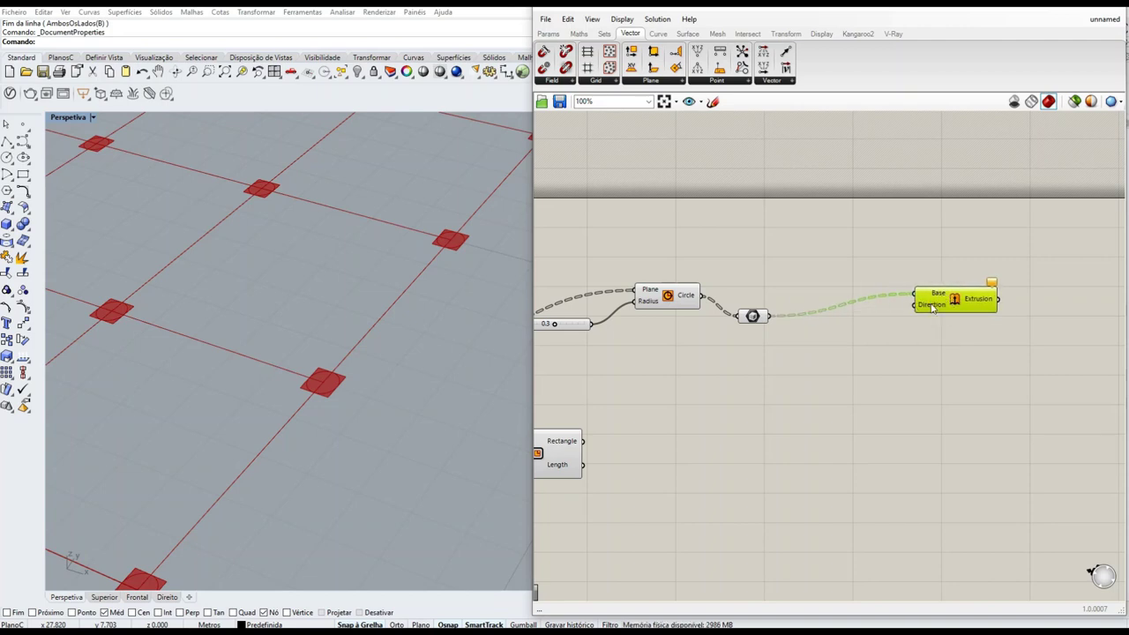
left_click_drag(954, 304, 959, 304)
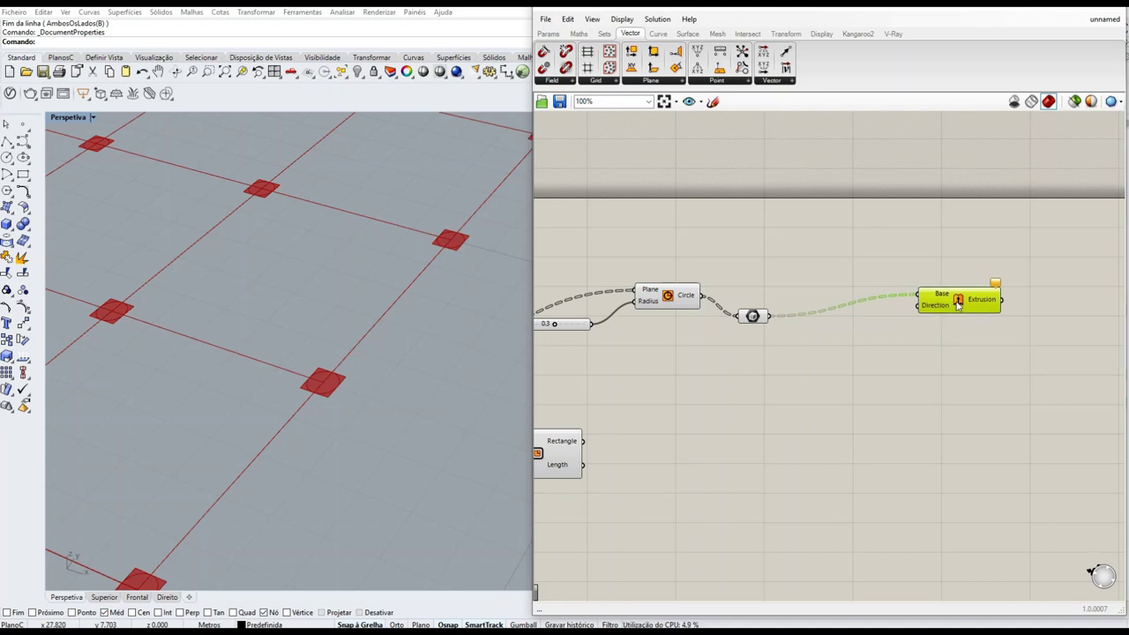
scroll(372, 355, "down", 5)
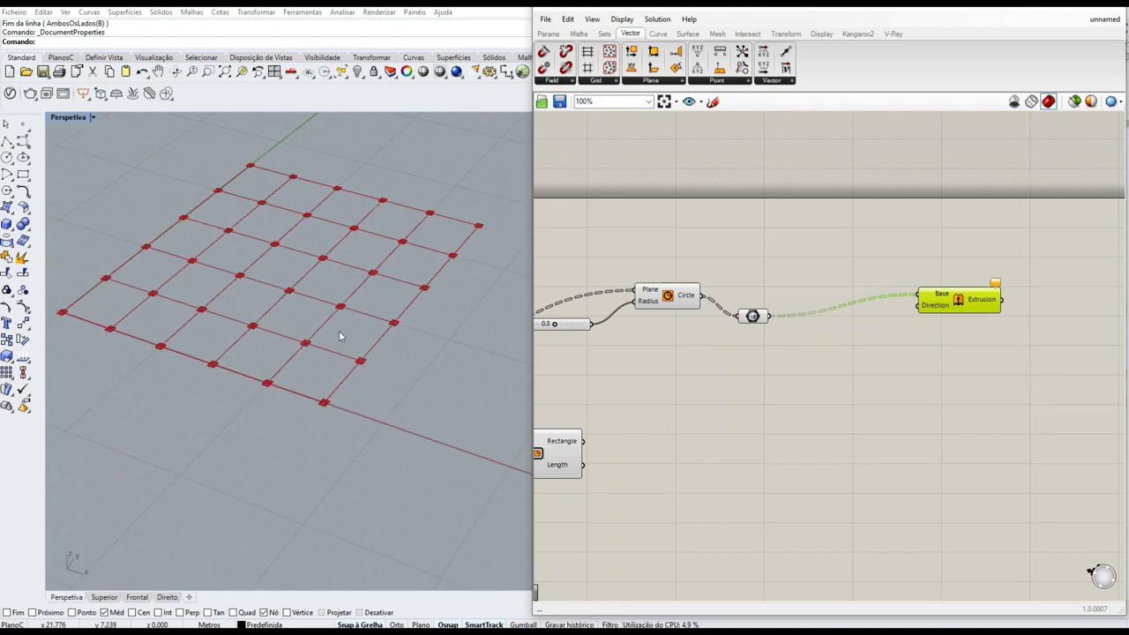
scroll(339, 330, "up", 3)
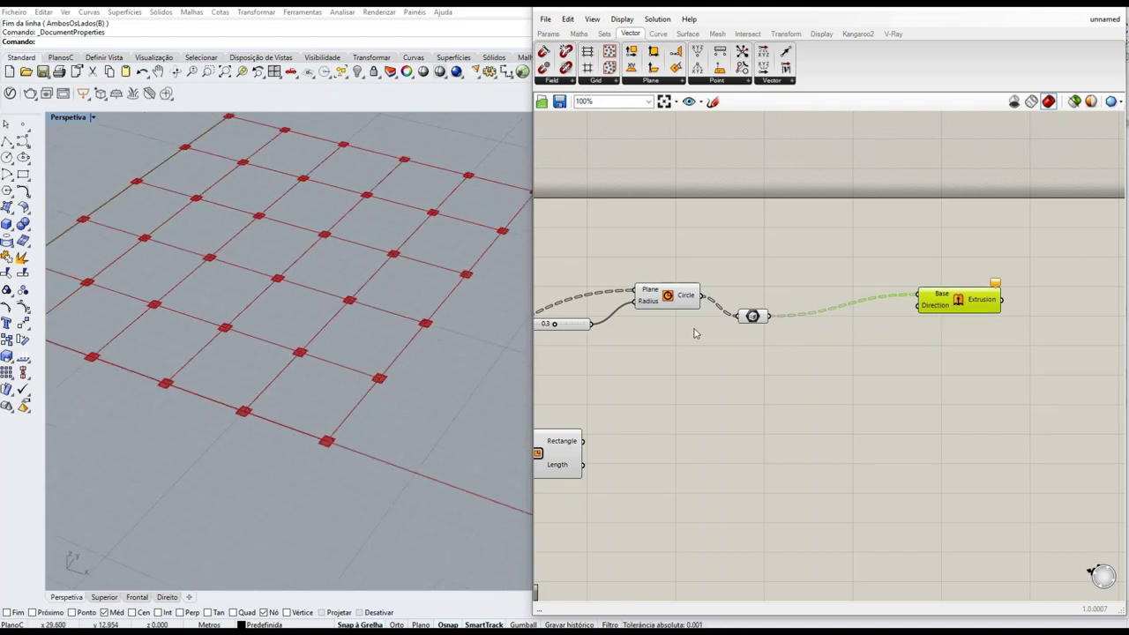
Add a Unit Z component below the Base wire, connect its Unit vector output to Extrude's Direction input, and move it closer to Extrude.
scroll(941, 304, "up", 2)
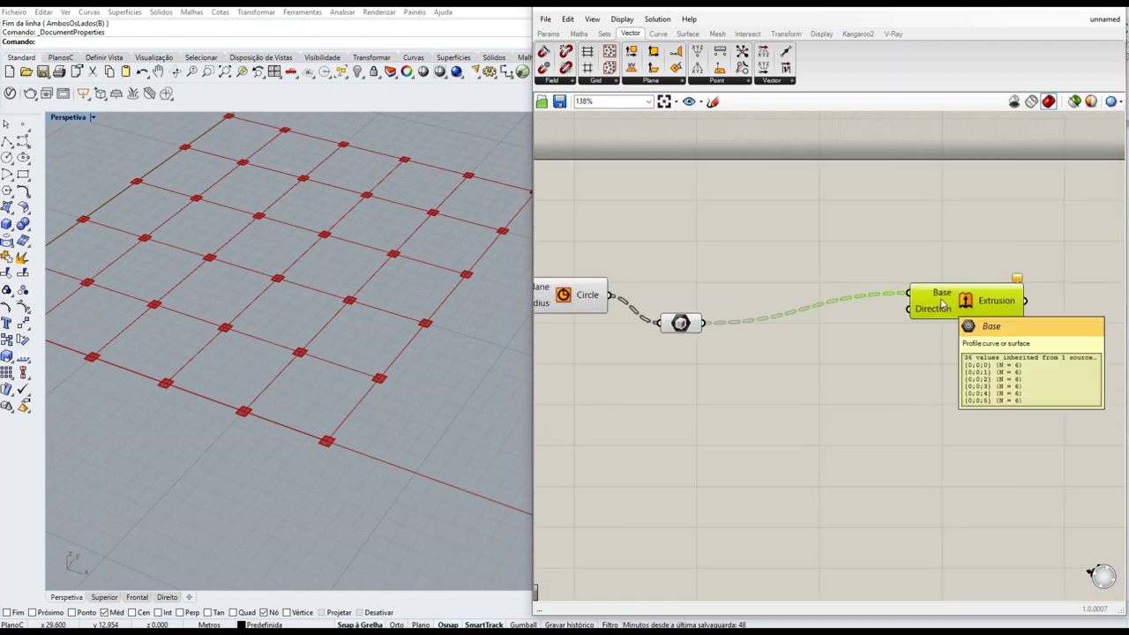
double_click(843, 346)
type("z")
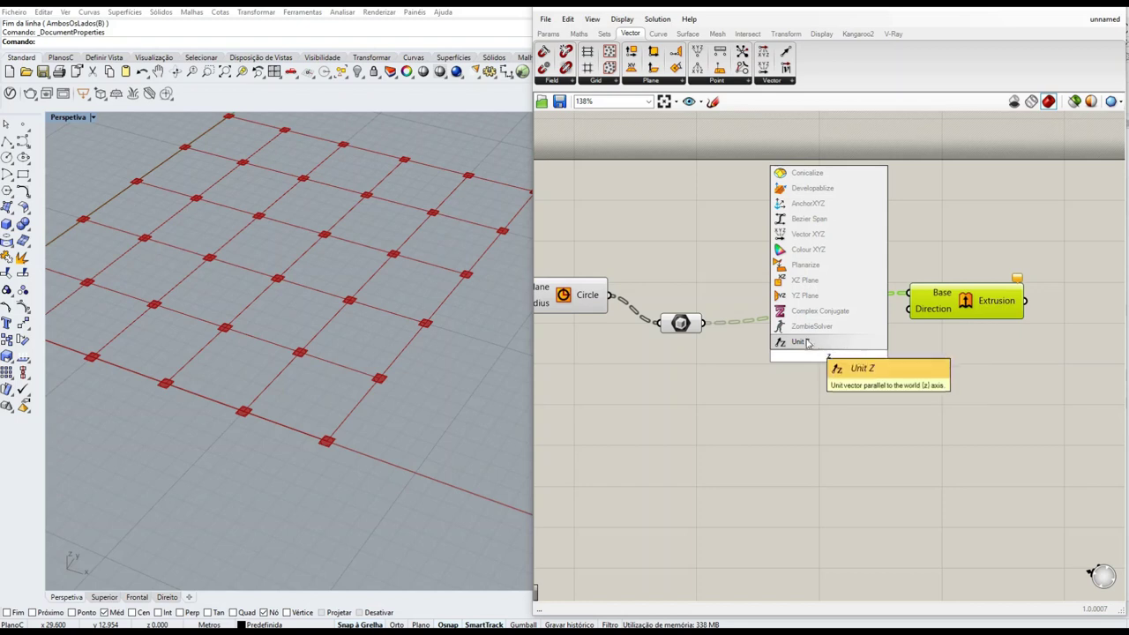
left_click(821, 344)
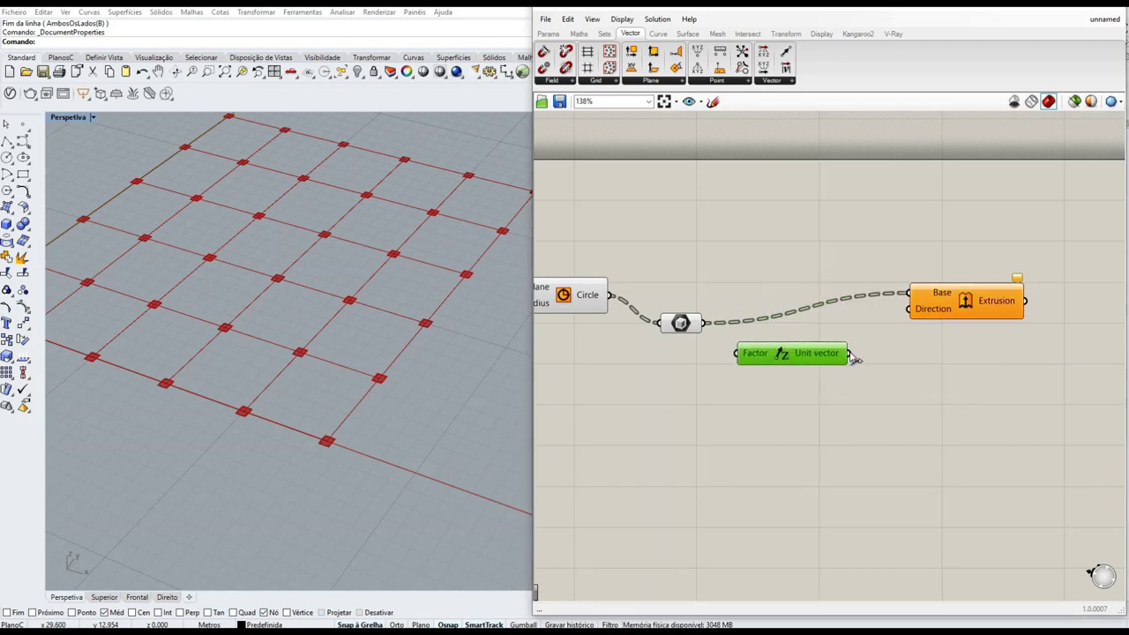
left_click_drag(849, 354, 916, 310)
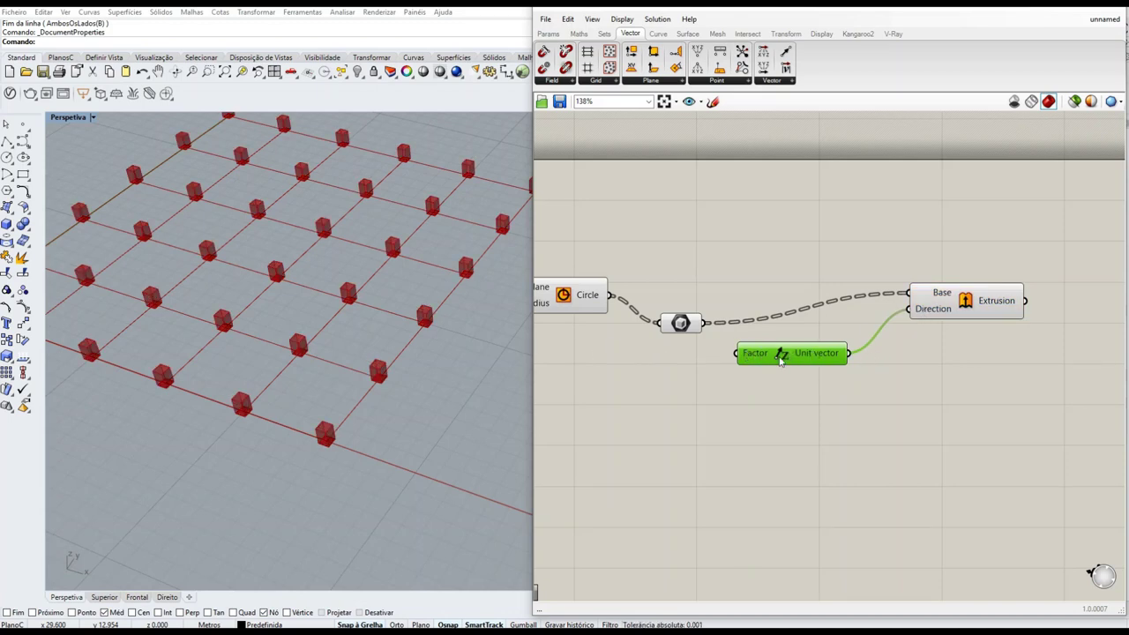
left_click_drag(781, 359, 809, 360)
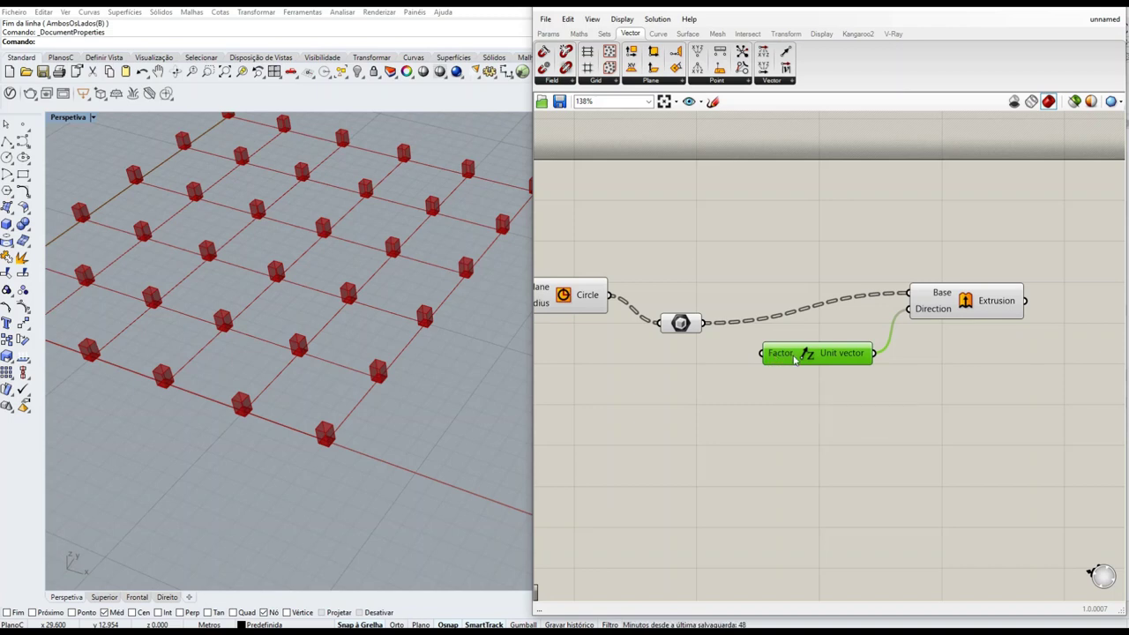
left_click_drag(817, 358, 830, 367)
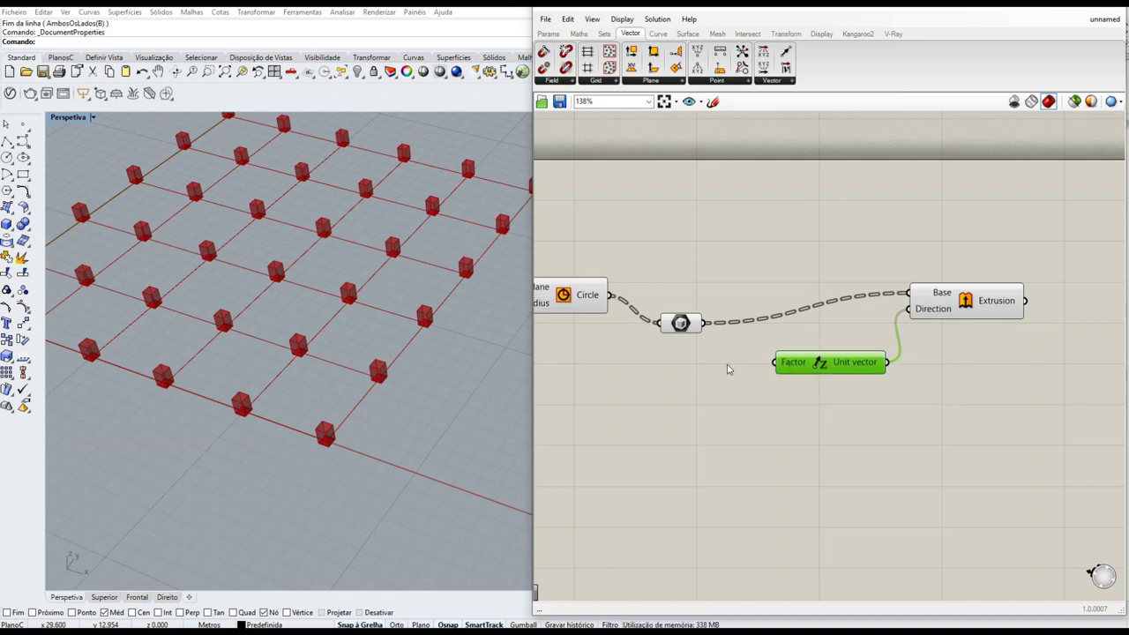
Add a number slider ranging from 3 to 6.0 and place it before the Unit Z component.
double_click(688, 391)
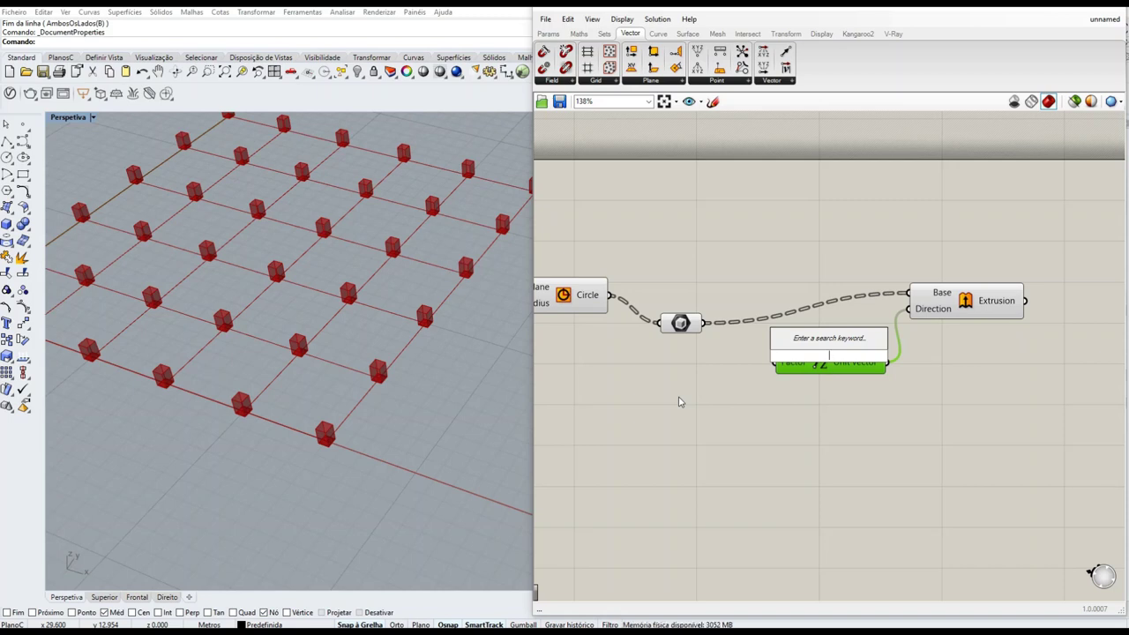
type("3")
key("Return")
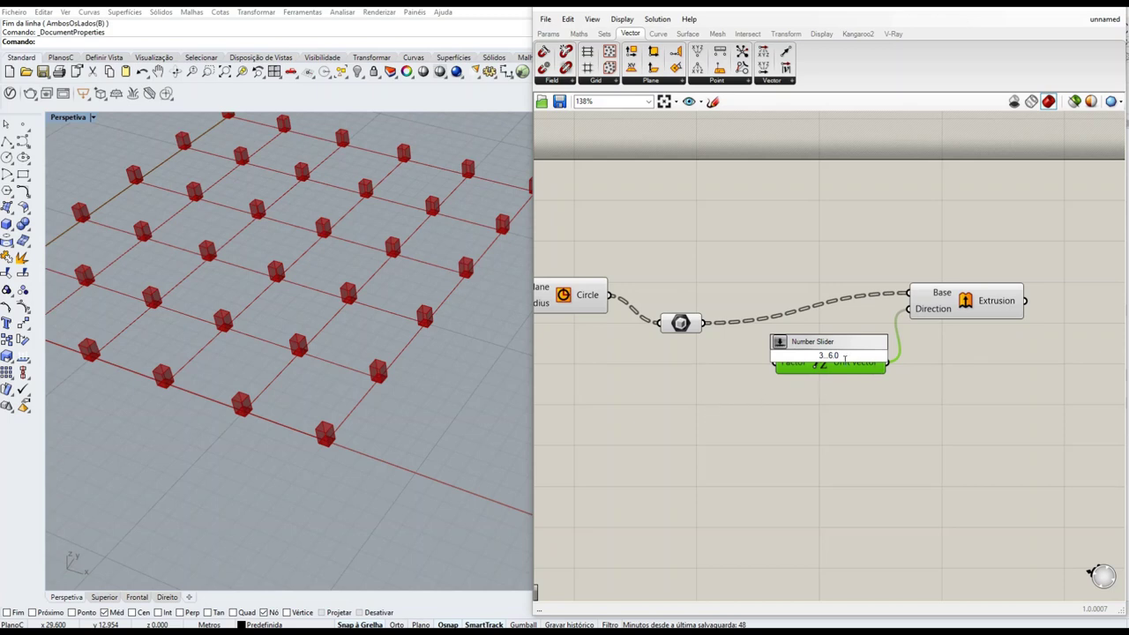
key("Return")
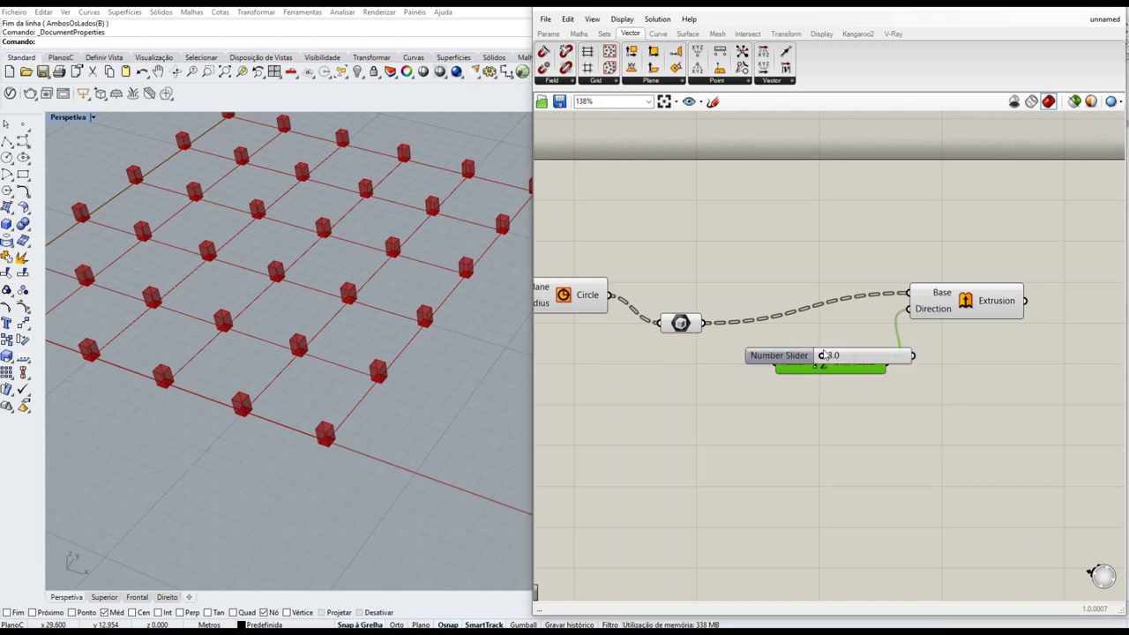
left_click_drag(834, 358, 592, 377)
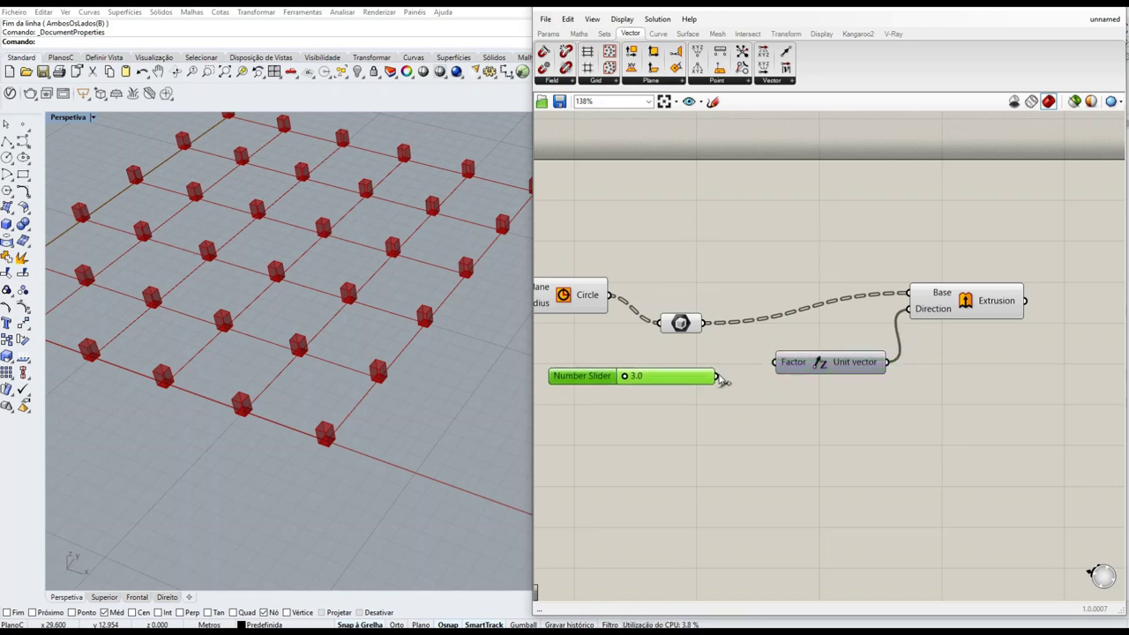
Wire the new slider to the Unit Z Factor input and inspect the extruded columns on the grid.
left_click_drag(717, 376, 775, 361)
scroll(345, 332, "down", 5)
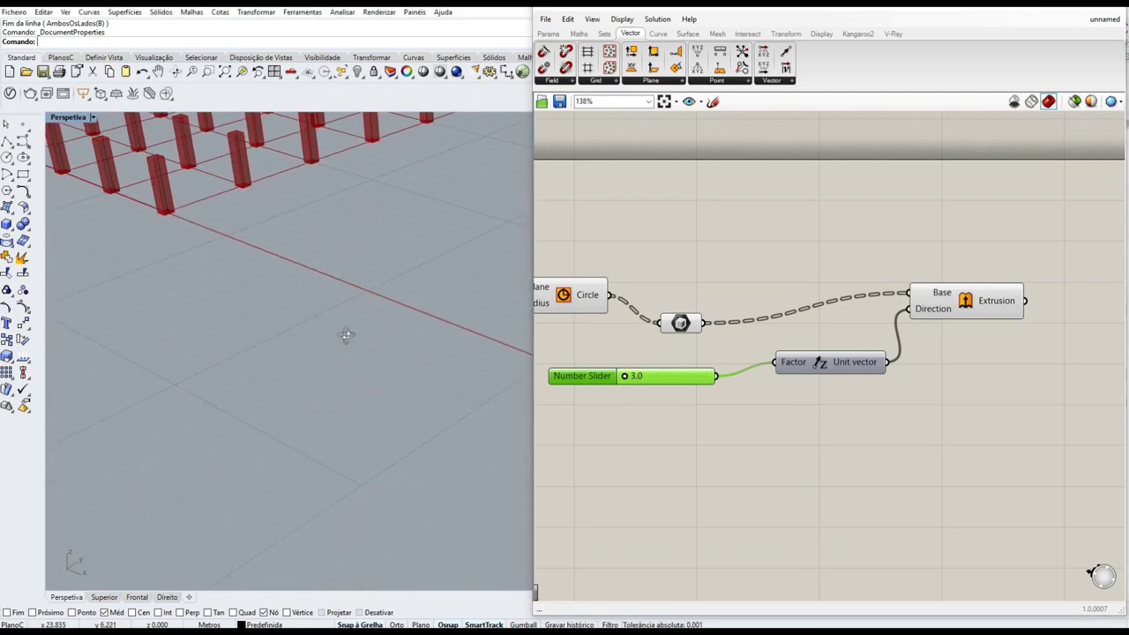
right_click_drag(376, 368, 308, 328)
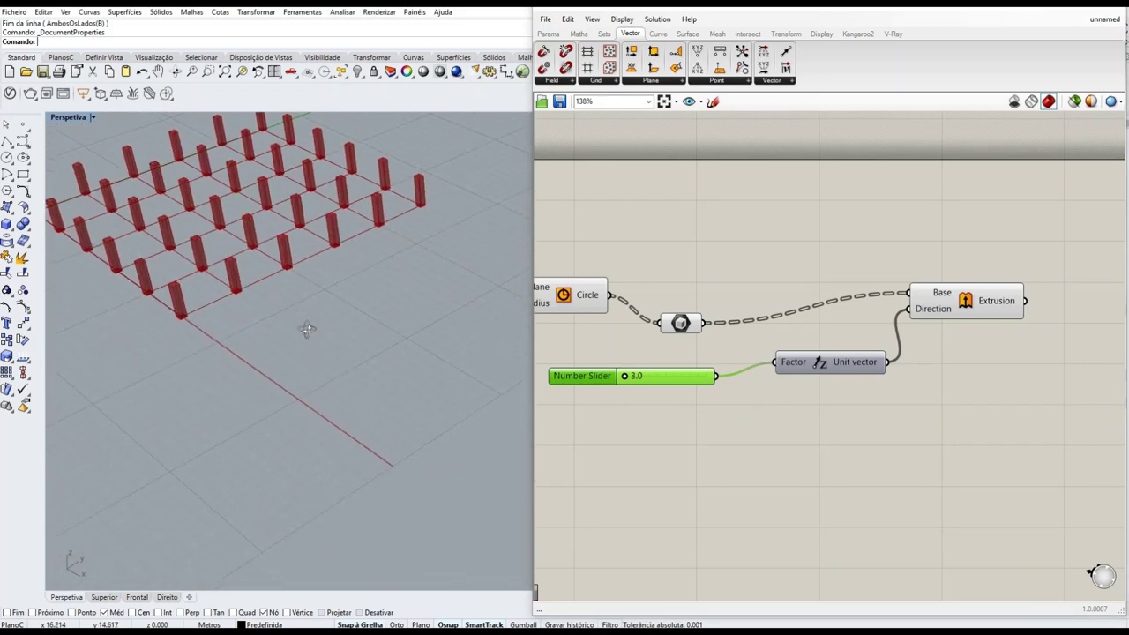
scroll(887, 268, "down", 3)
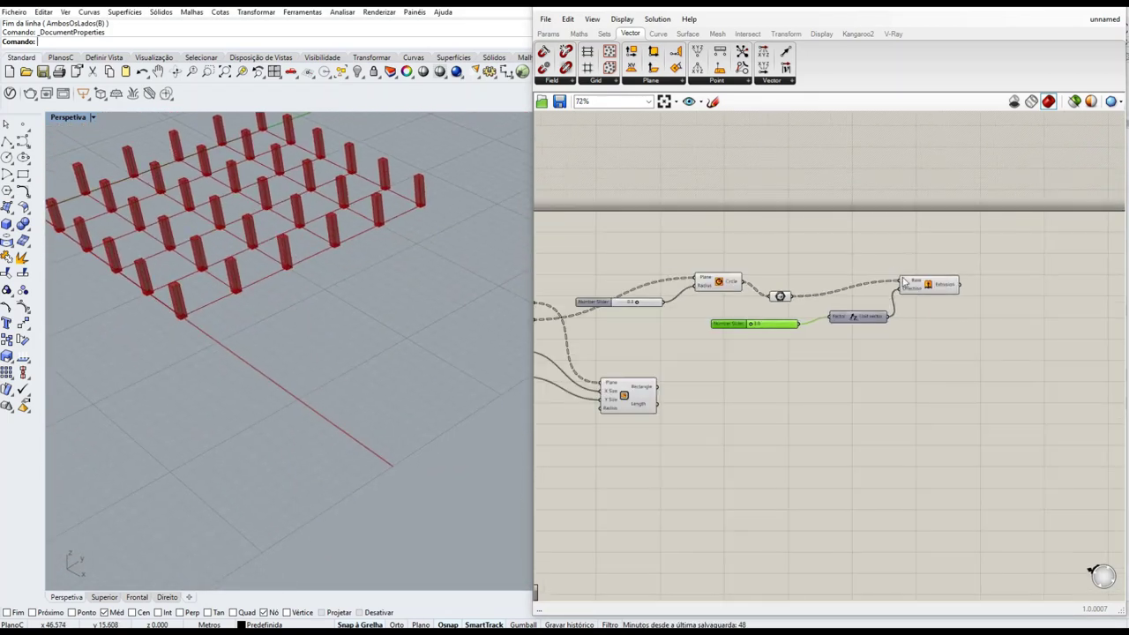
Examine the outline produced by the Rectangle component against the edge columns of the grid.
scroll(371, 282, "up", 5)
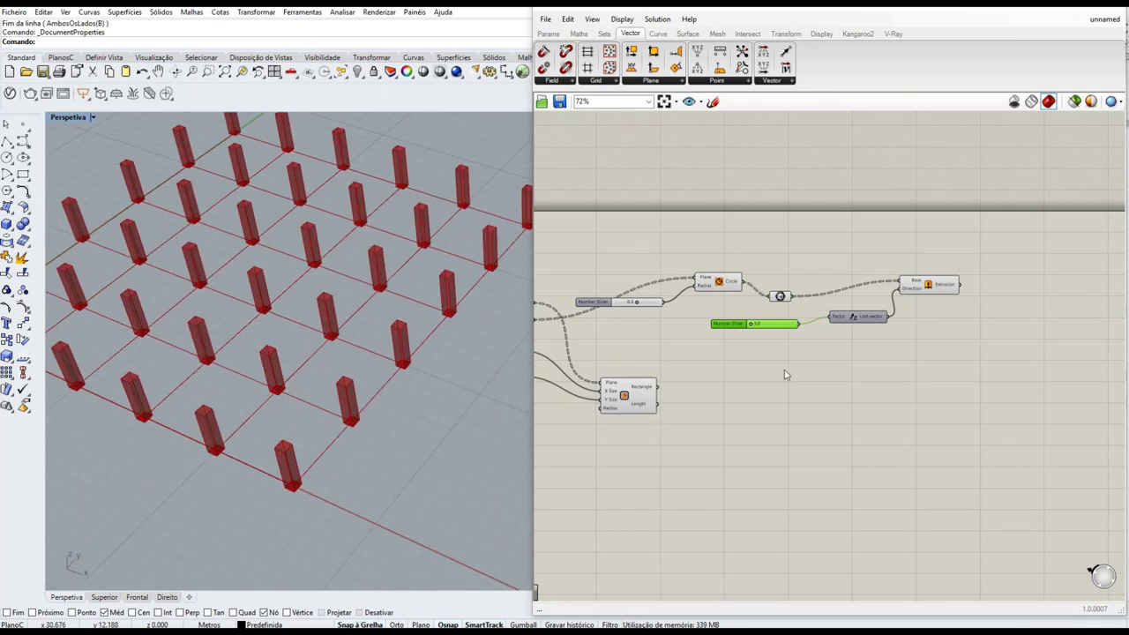
right_click_drag(784, 373, 917, 306)
left_click(758, 341)
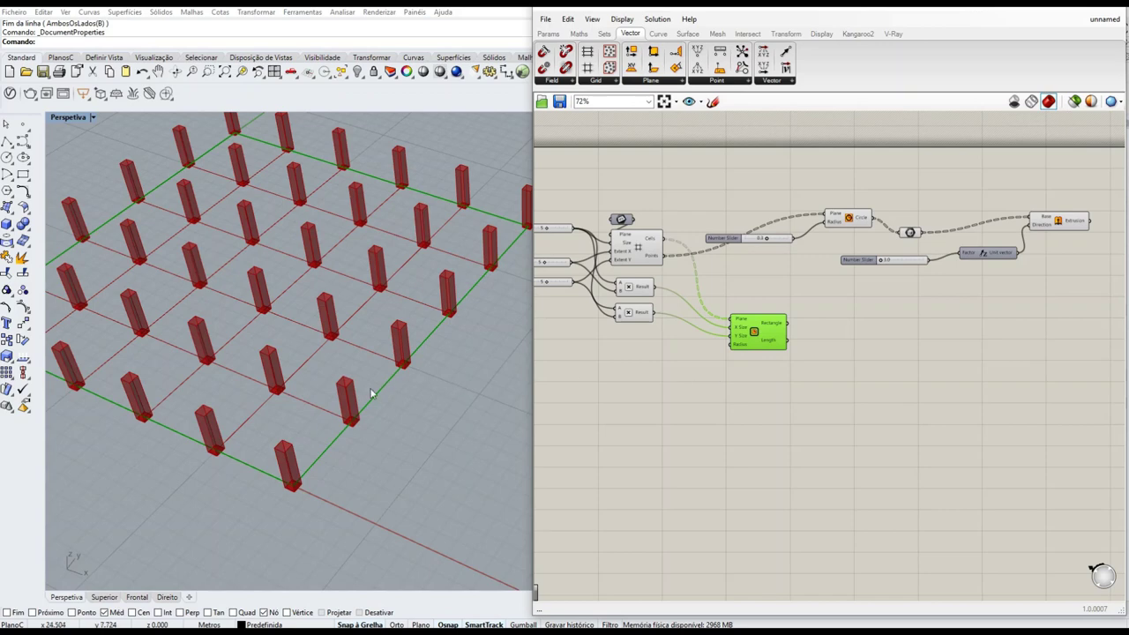
scroll(211, 385, "up", 5)
scroll(223, 356, "down", 8)
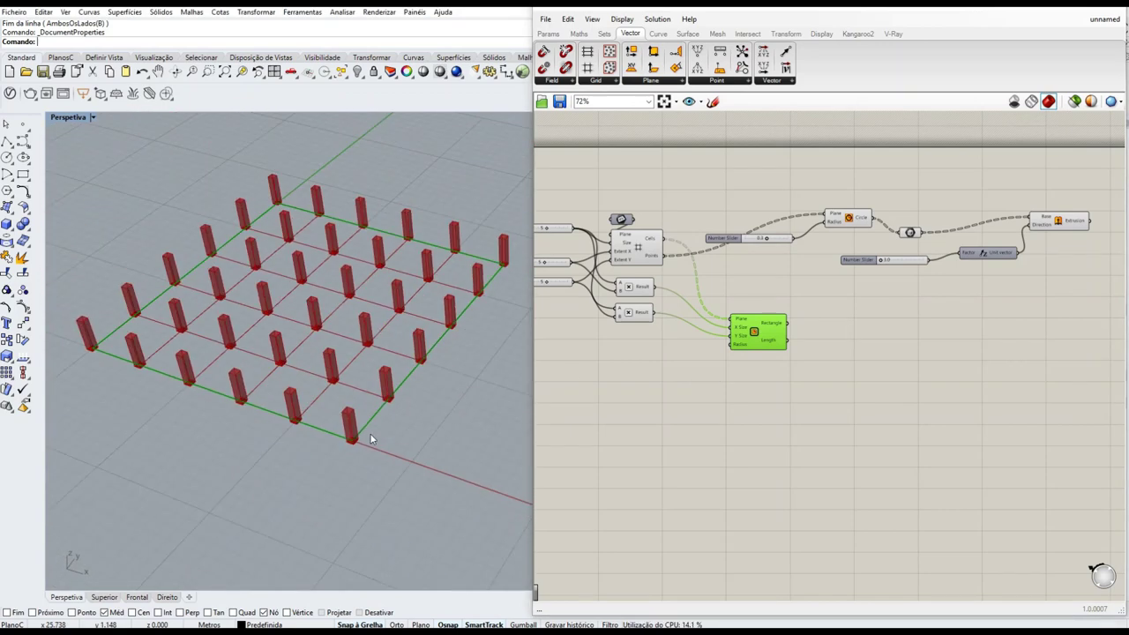
scroll(336, 360, "up", 3)
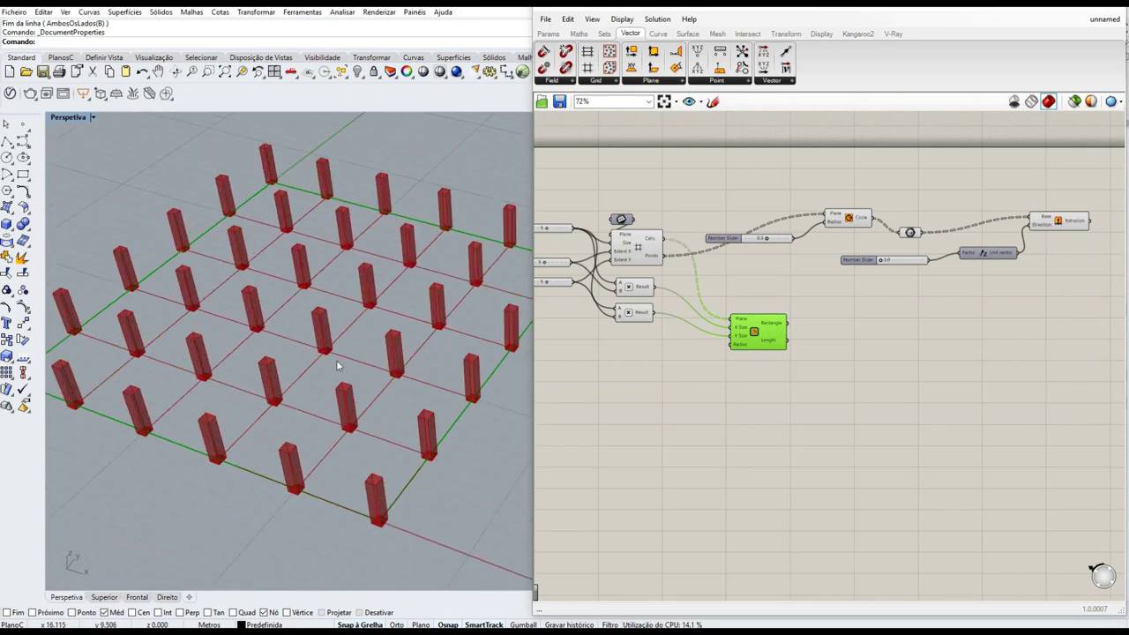
left_click(909, 335)
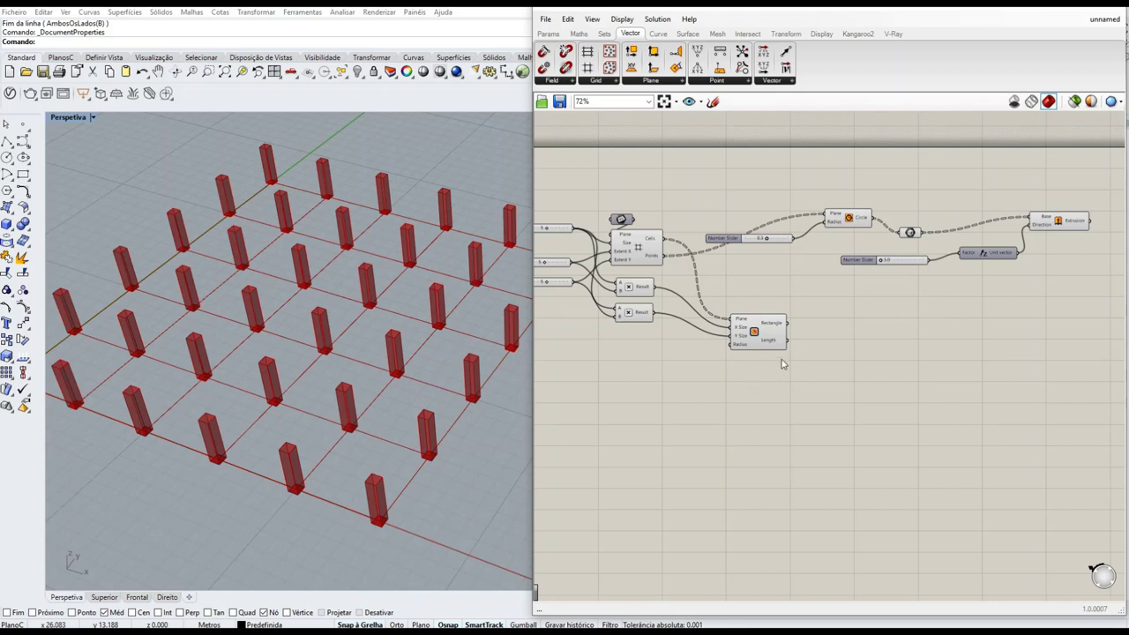
Add an Extrude component beside the Rectangle component and connect the Rectangle output to its Base input.
left_click(768, 335)
double_click(875, 333)
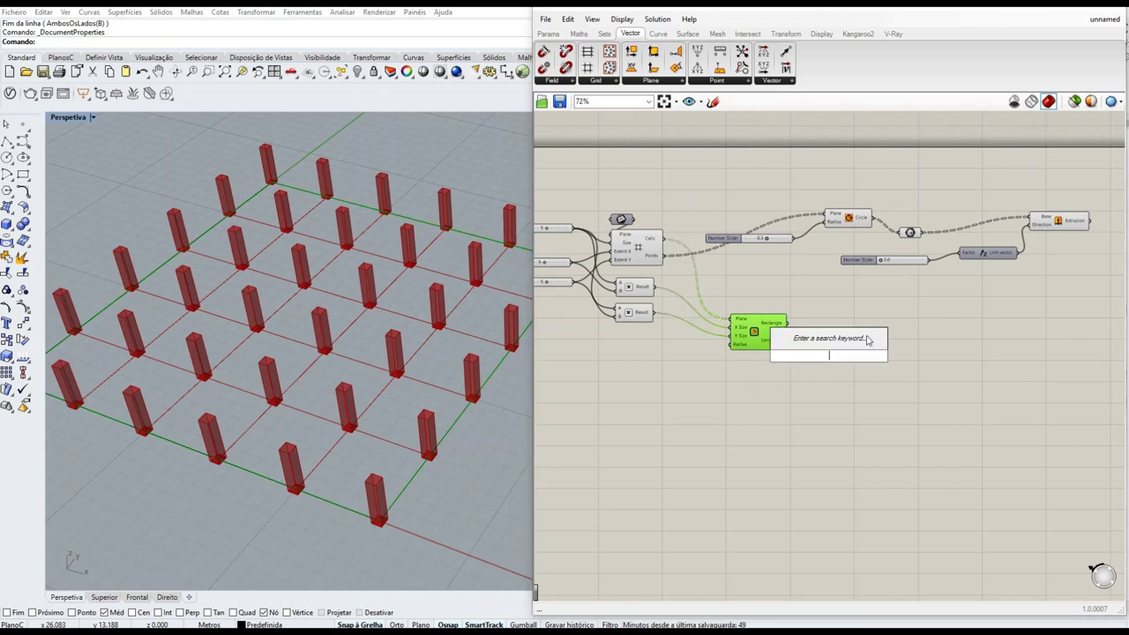
type("extrud")
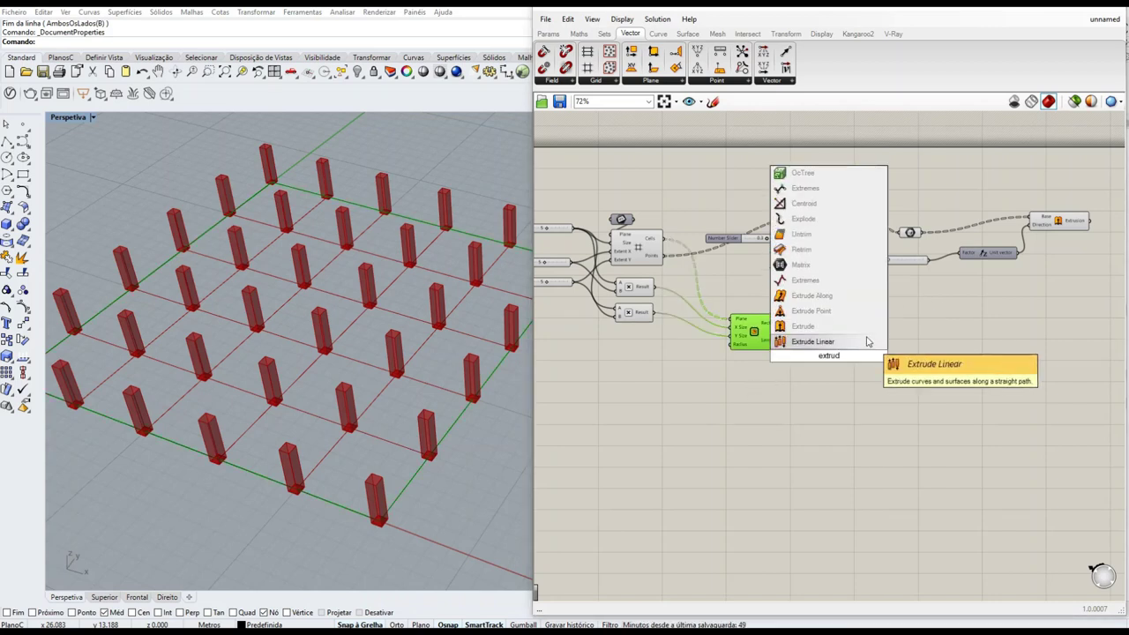
key("Return")
scroll(836, 349, "up", 3)
left_click_drag(836, 353, 904, 323)
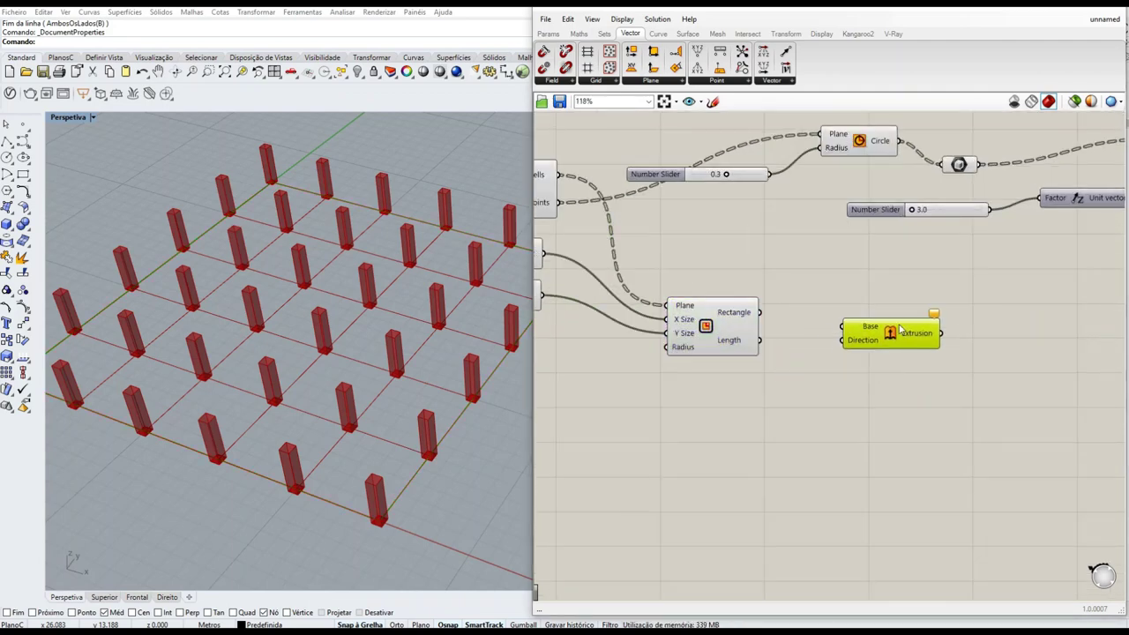
left_click_drag(761, 313, 950, 349)
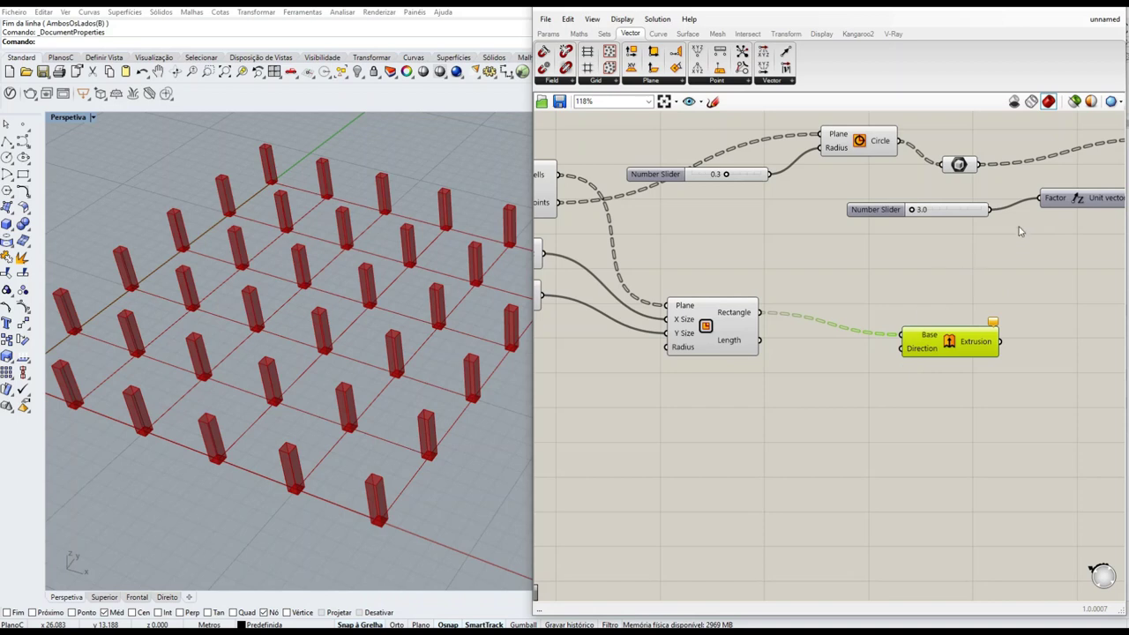
Duplicate the 3.0 slider with its Unit Z component, connect the copy's Unit vector output to the new Extrude's Direction input, and inspect the extruded perimeter.
left_click_drag(1071, 236, 979, 186)
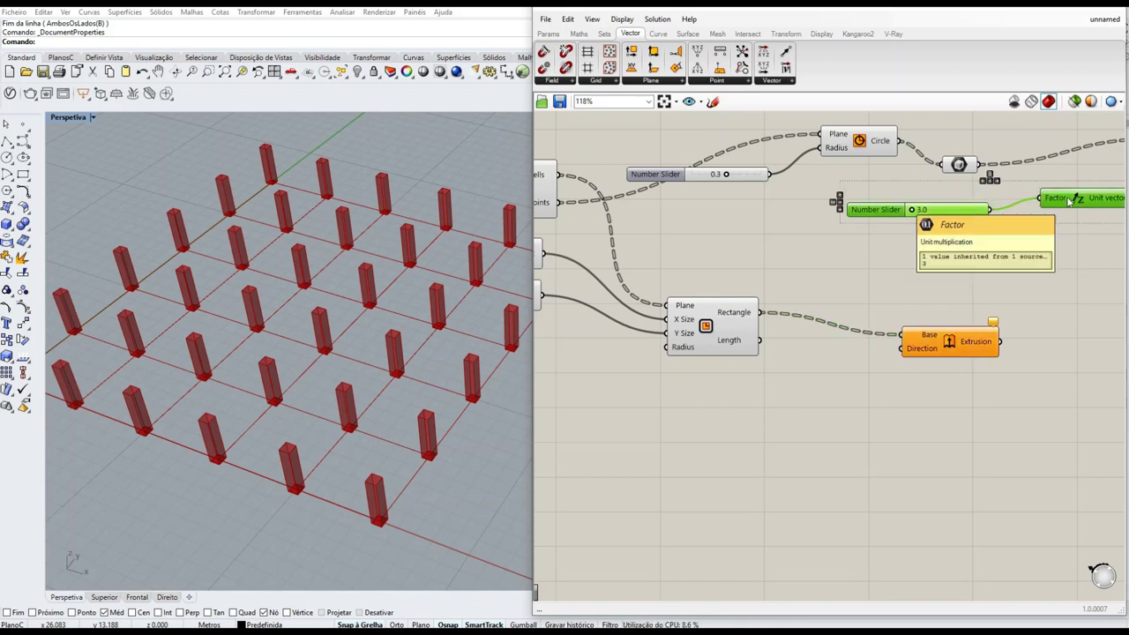
key("ctrl+c")
key("ctrl+v")
left_click(862, 419)
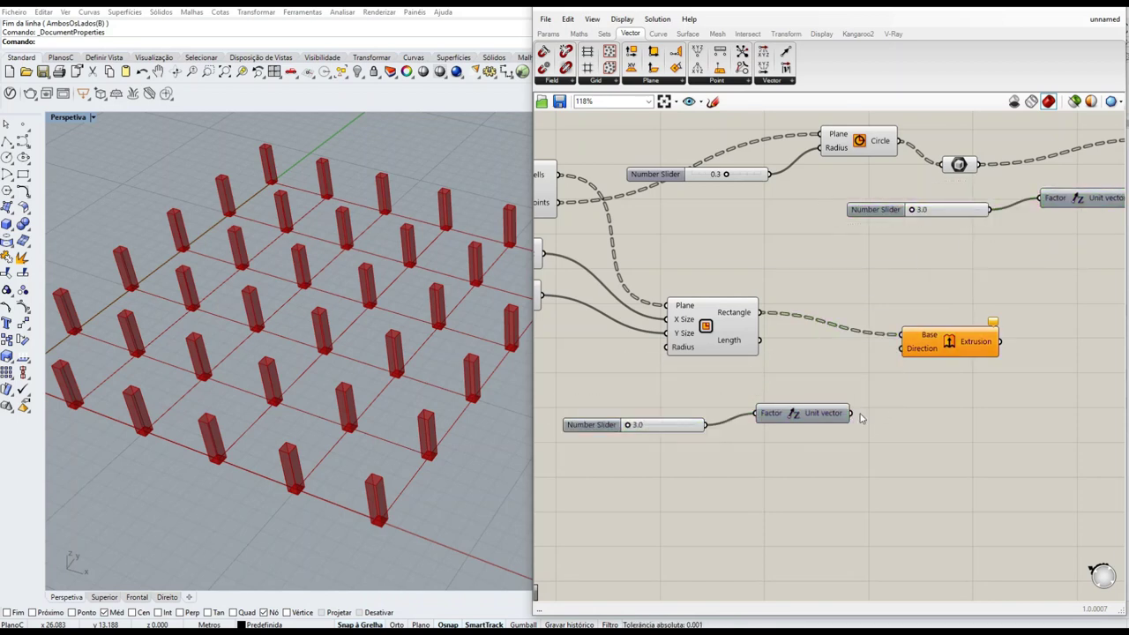
left_click_drag(852, 414, 902, 348)
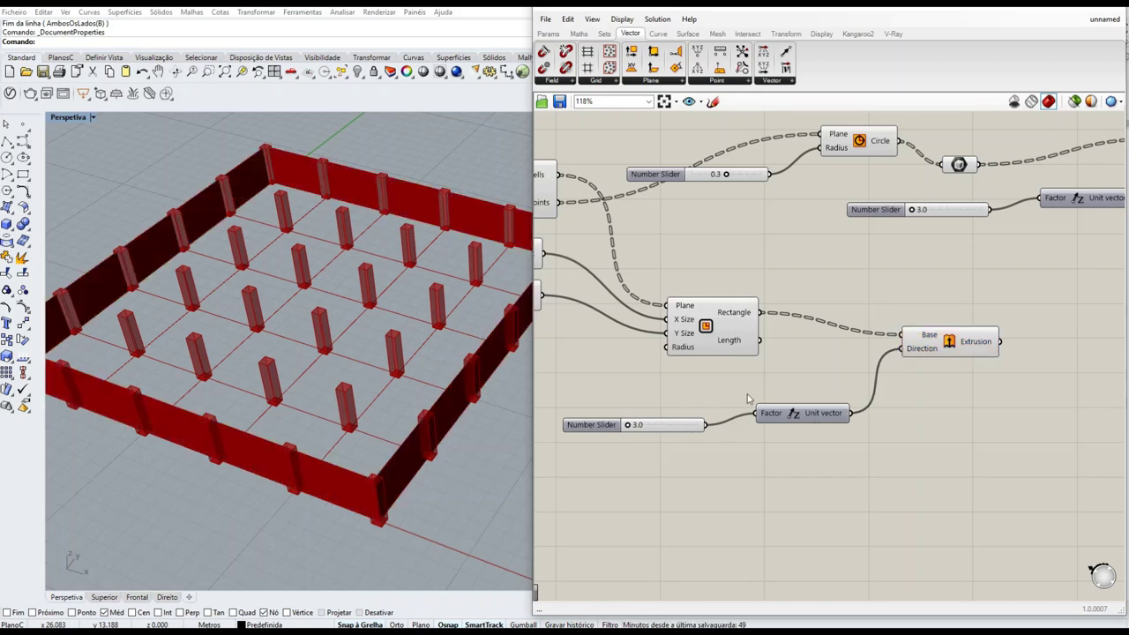
right_click_drag(477, 397, 243, 351)
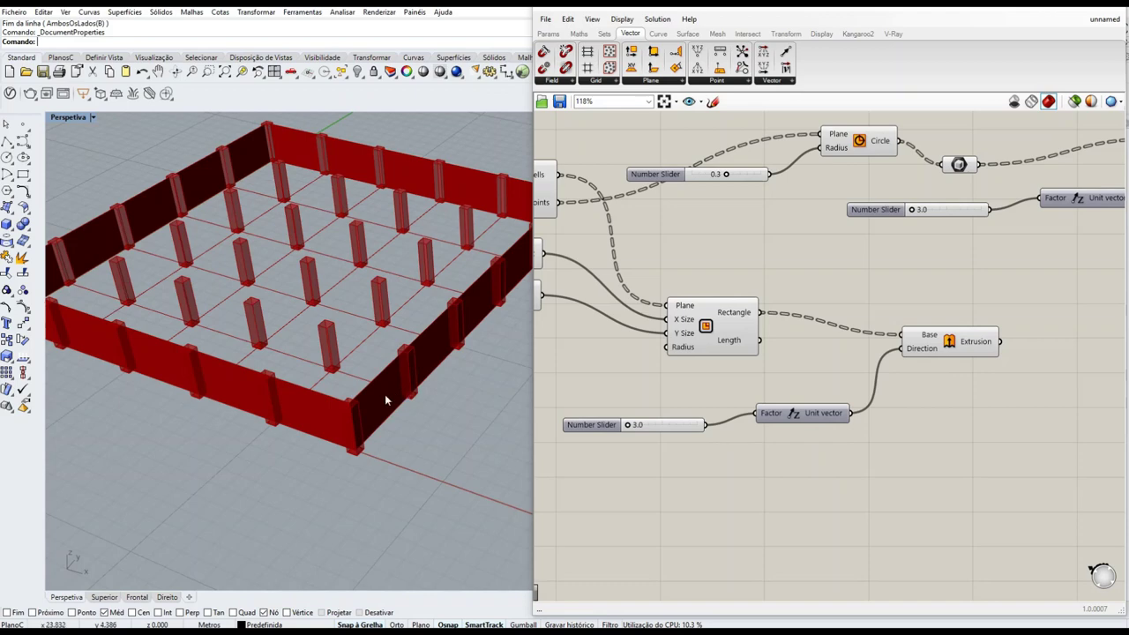
mouse_move(384, 394)
right_mouse_down()
mouse_move(379, 385)
mouse_move(381, 395)
right_mouse_up()
Delete the copied slider and Unit Z together with the Extrude component attached to the Rectangle.
left_click_drag(959, 381, 597, 498)
key("Delete")
left_click_drag(1056, 312, 1013, 332)
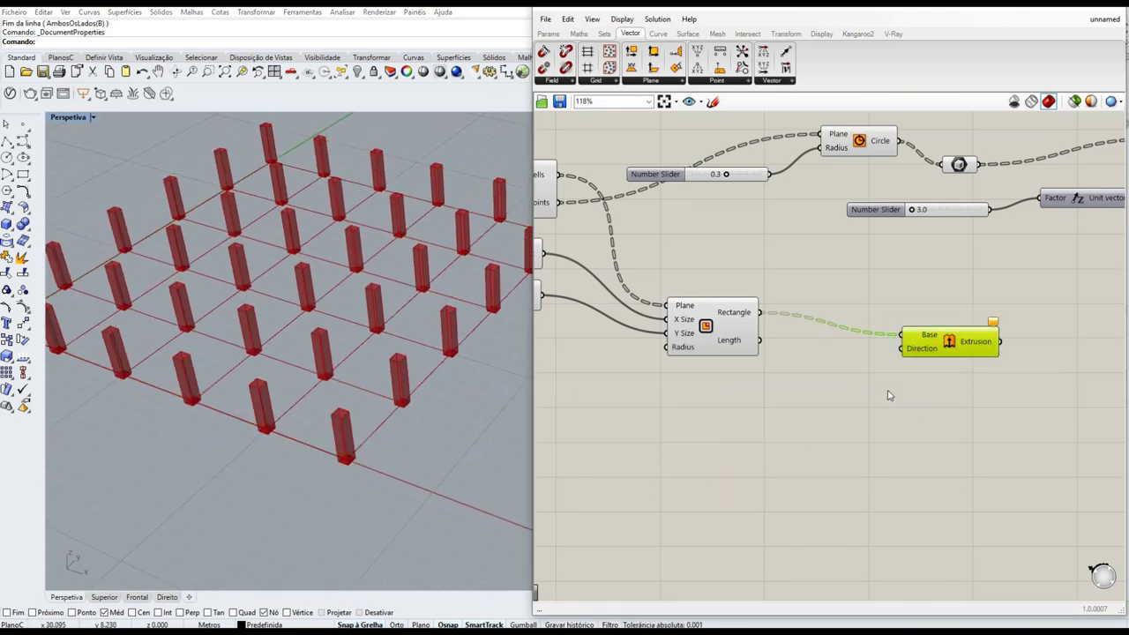
key("Delete")
Add a Box Rectangle component, connect the Rectangle output to its Rectangle input, and place it in line with the Rectangle component.
double_click(886, 337)
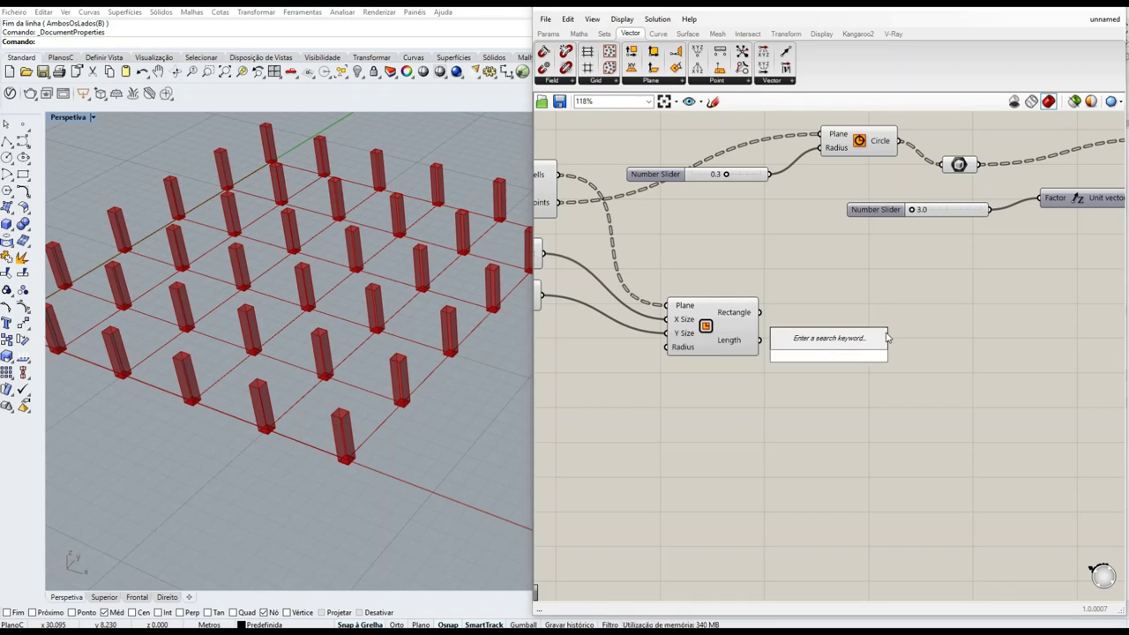
type("box")
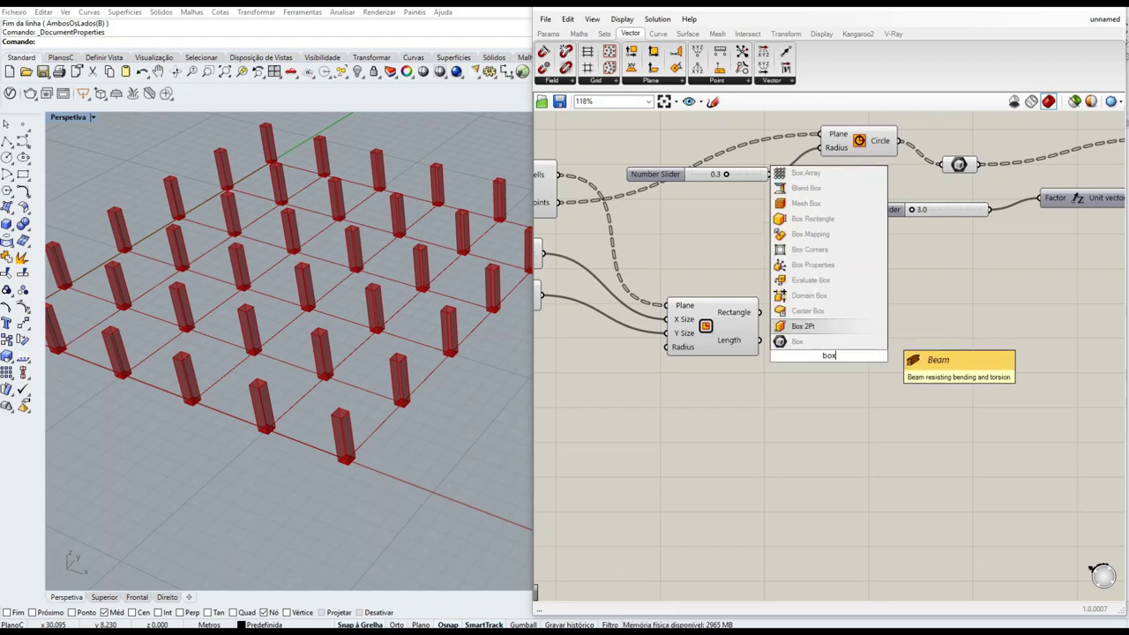
type(" re")
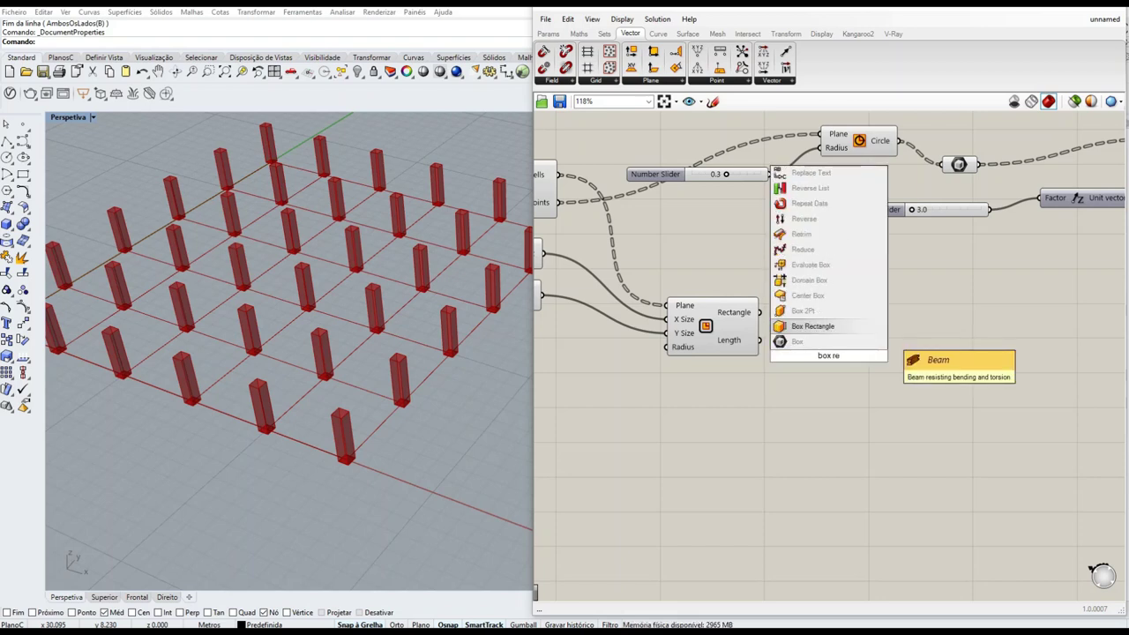
key("Return")
left_click_drag(856, 348, 952, 333)
left_click_drag(760, 312, 886, 325)
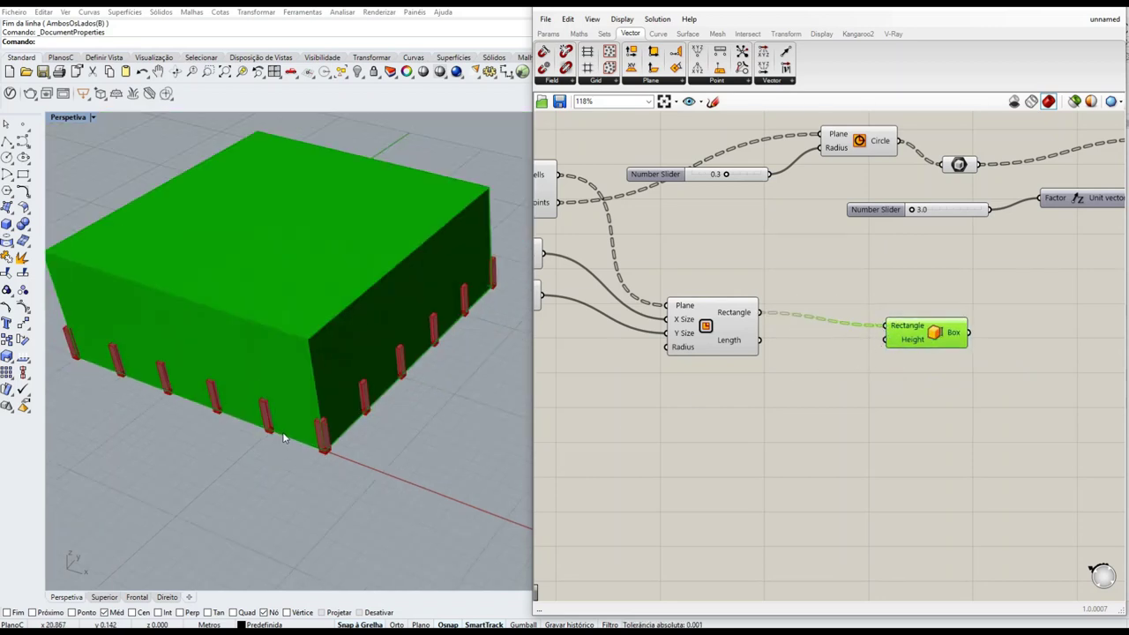
scroll(291, 419, "up", 3)
left_click_drag(935, 338, 966, 332)
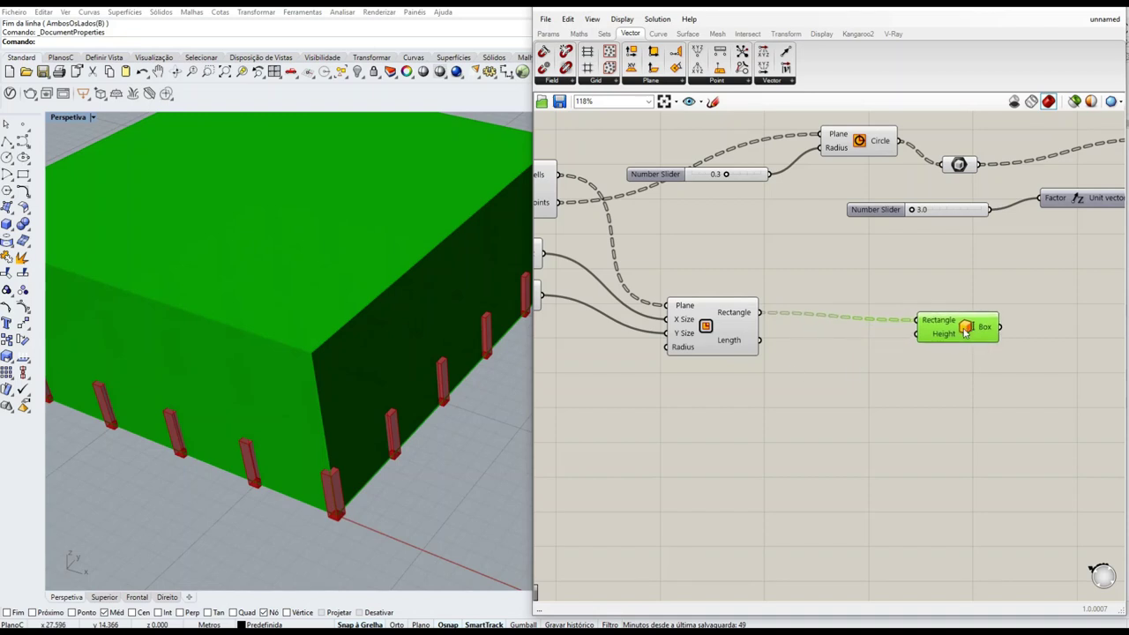
Add a number slider ranging from 0.1 to 0.5 below the Rectangle component and connect it to Box Rectangle's Height input.
double_click(855, 397)
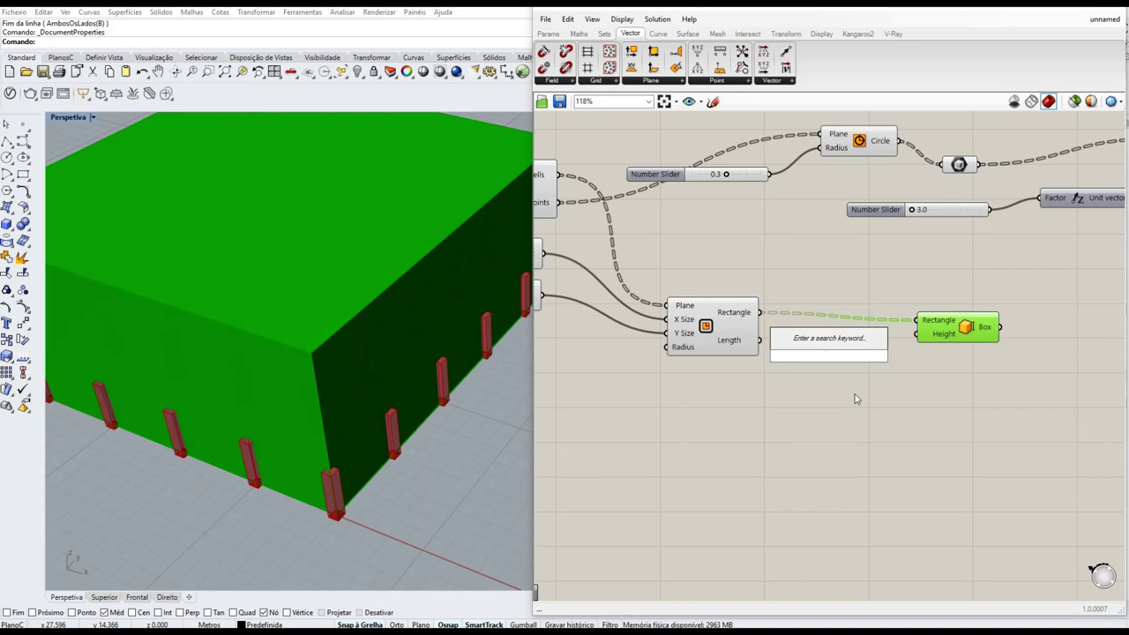
type(".1")
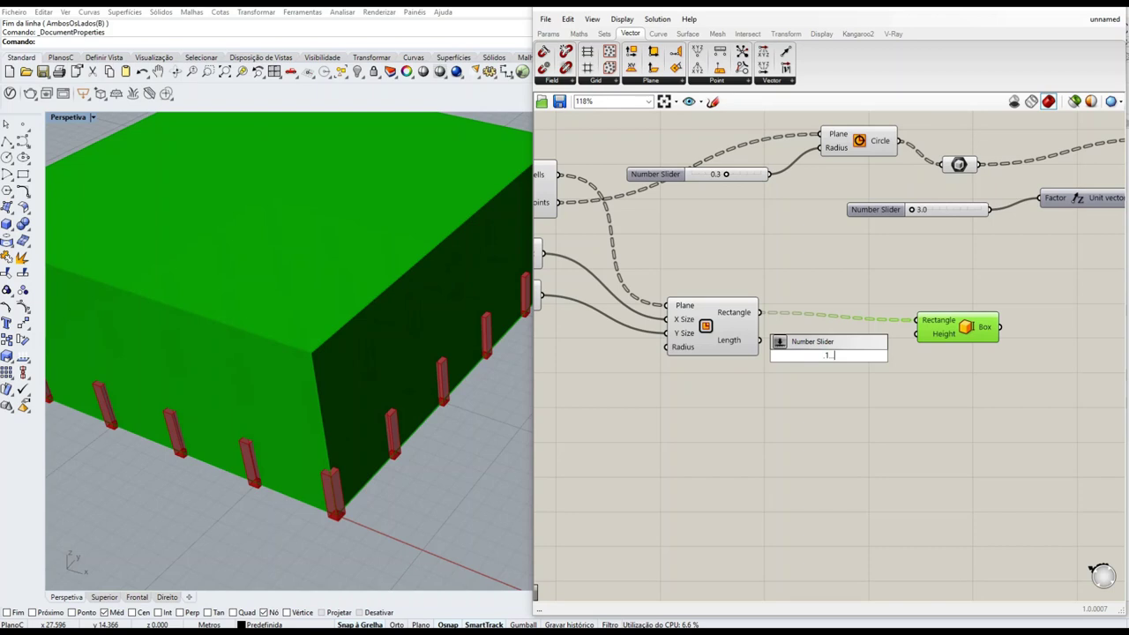
type("0.5")
key("Return")
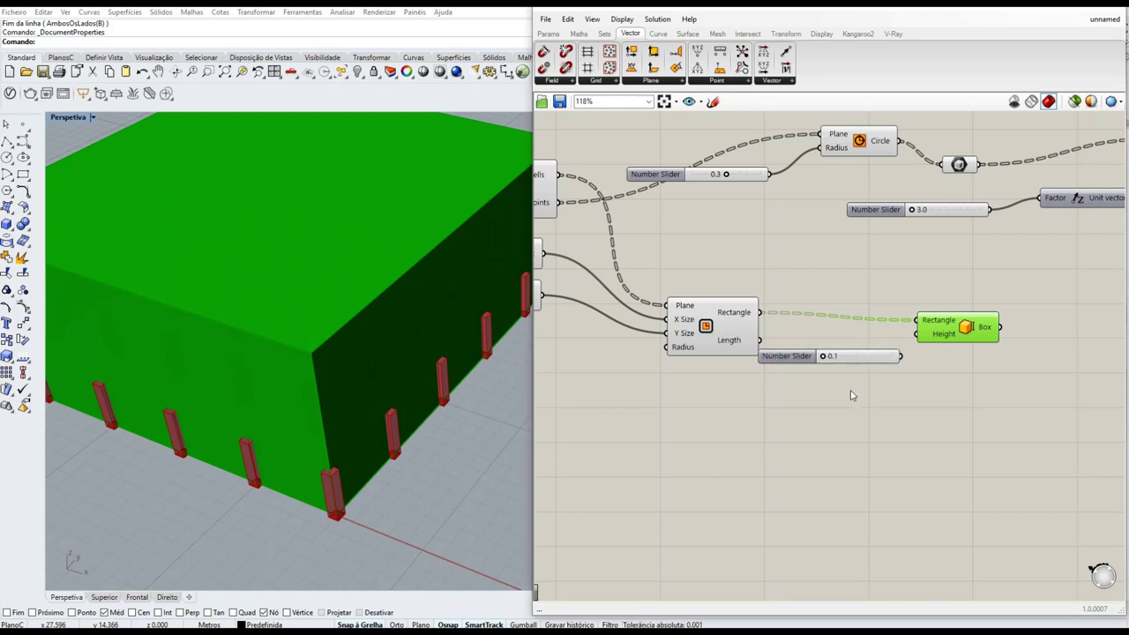
left_click_drag(800, 362, 753, 411)
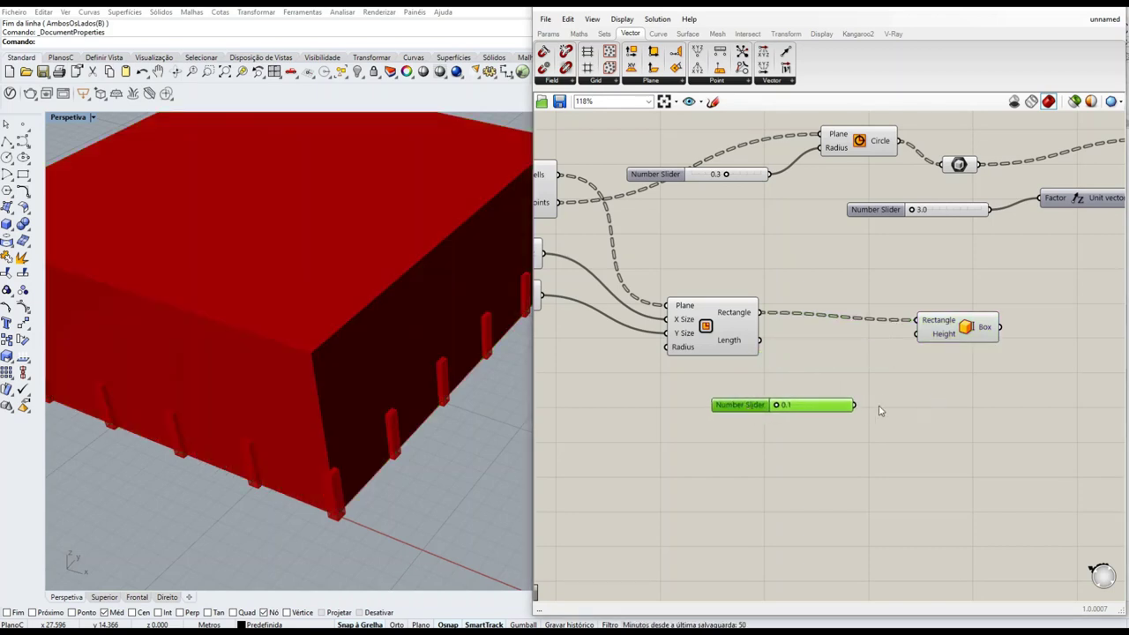
left_click_drag(854, 405, 918, 334)
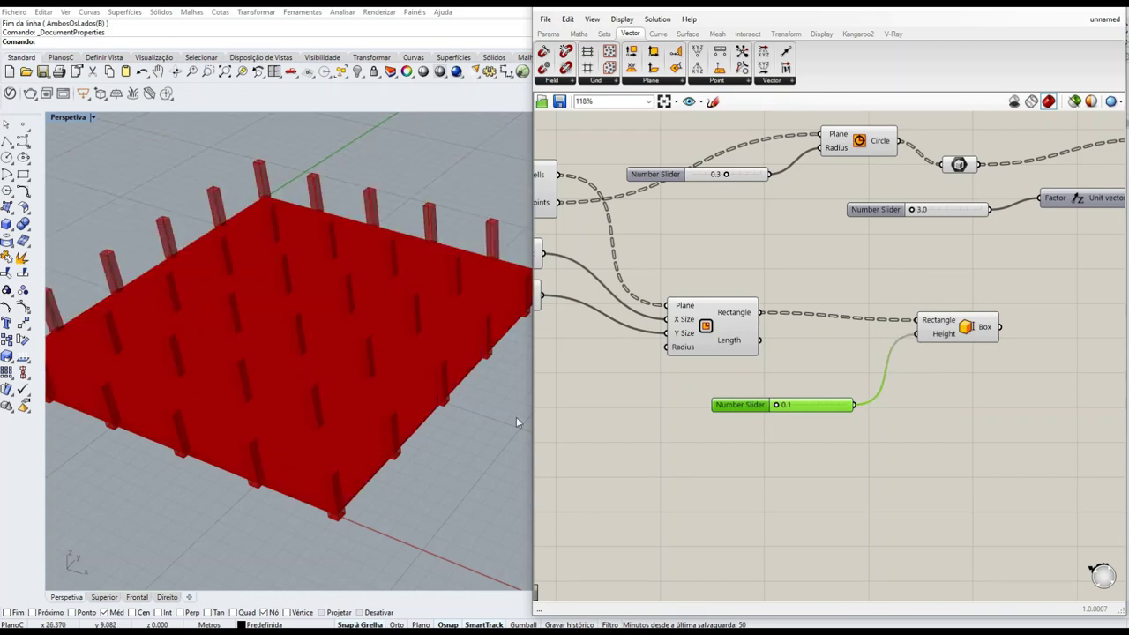
Examine the thin floor slab made by Box Rectangle together with the columns standing on it.
right_click_drag(516, 422, 348, 415, "shift")
scroll(302, 246, "down", 3)
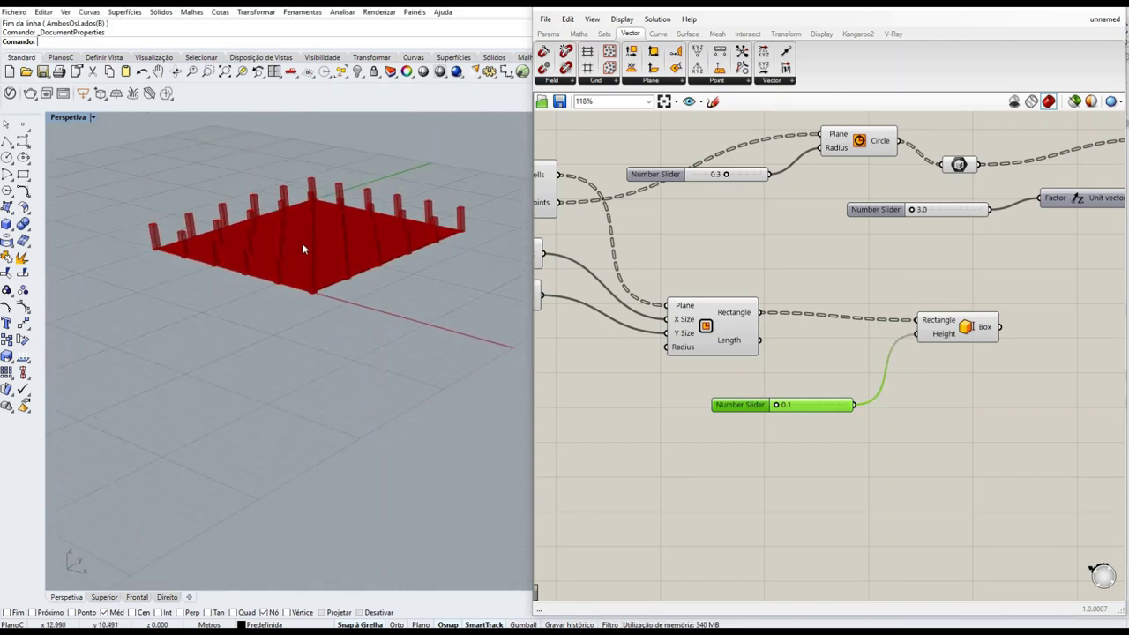
scroll(313, 315, "up", 8)
left_click(949, 327)
scroll(234, 383, "down", 3)
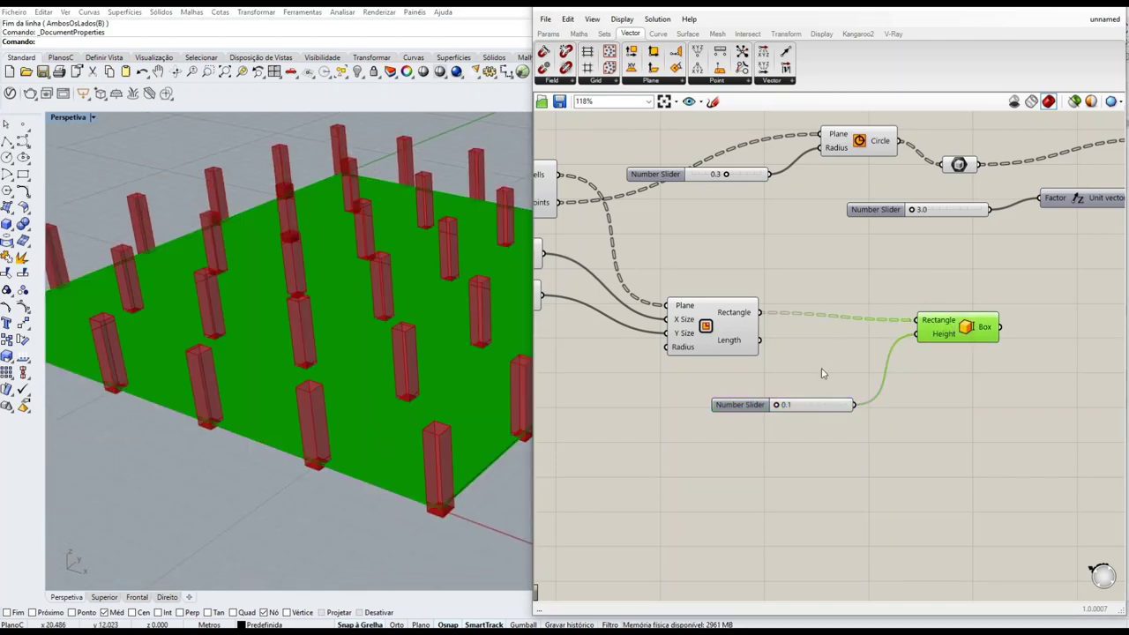
scroll(323, 435, "up", 5)
scroll(323, 406, "down", 5)
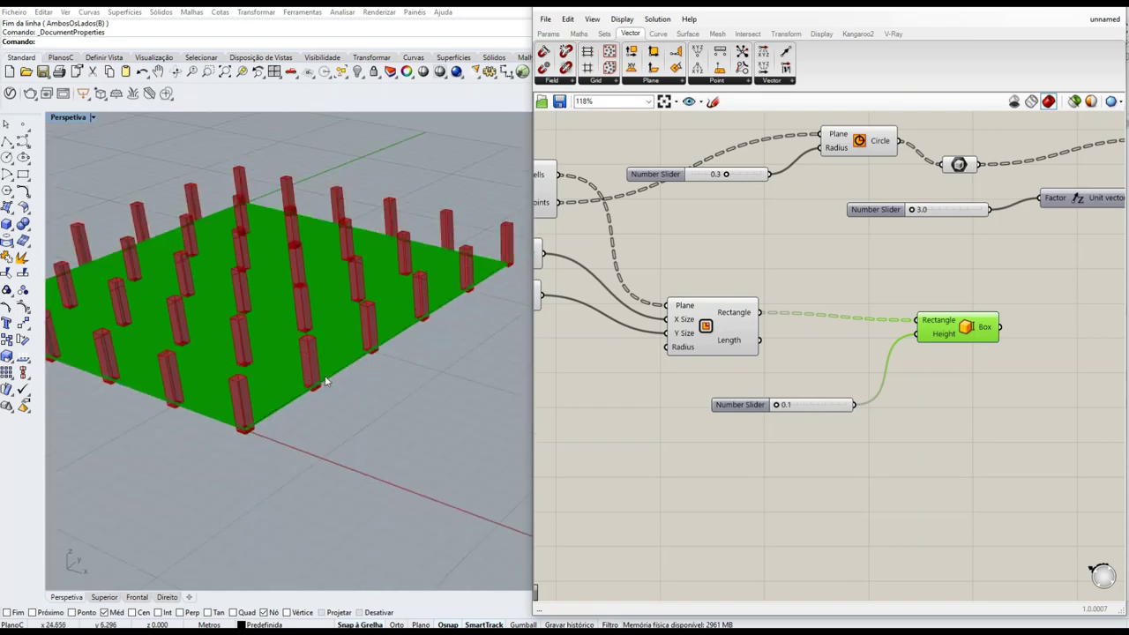
scroll(335, 383, "down", 1)
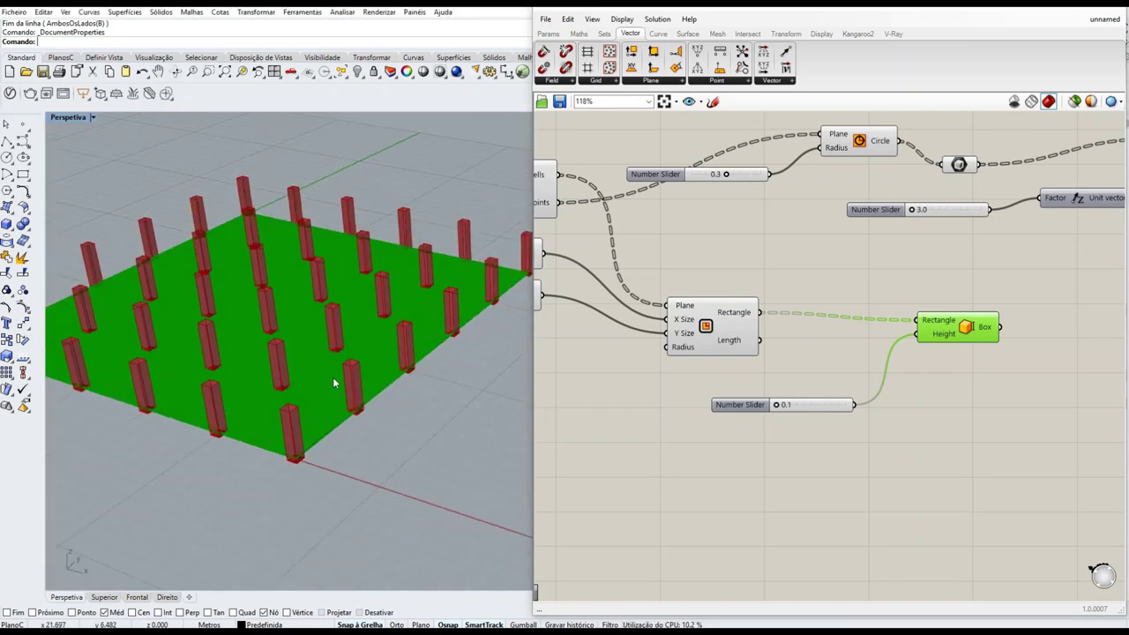
Compare the source rectangle with the slab box and examine how the slab's edge meets the outer column bases.
left_click(697, 347)
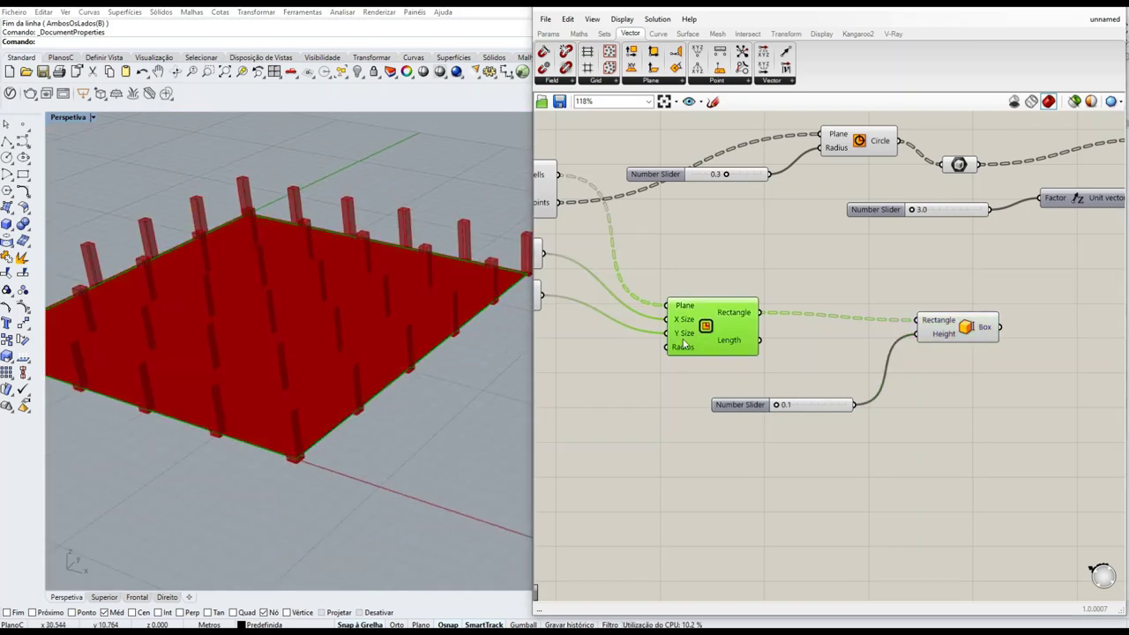
left_click(966, 331)
scroll(334, 429, "up", 5)
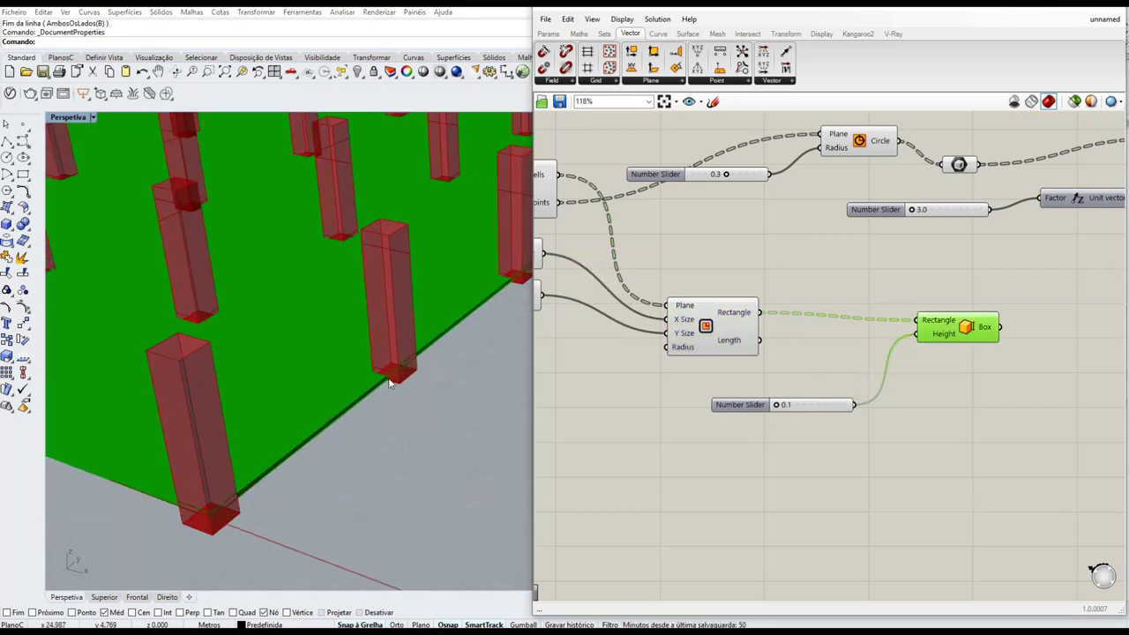
scroll(379, 393, "down", 2)
scroll(371, 406, "up", 2)
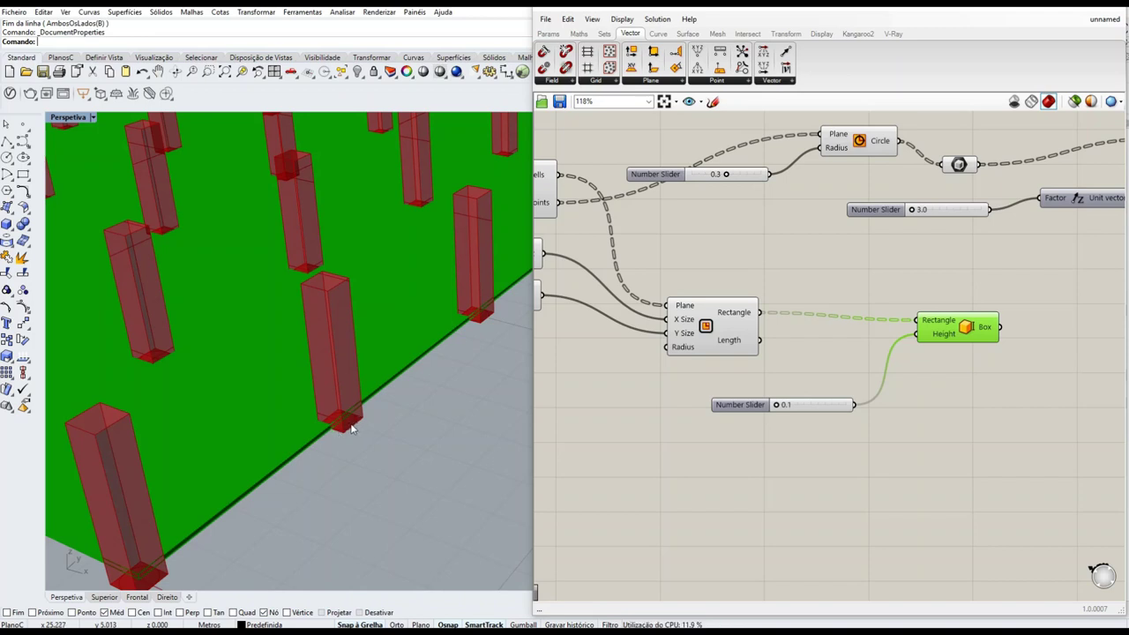
scroll(368, 310, "down", 5)
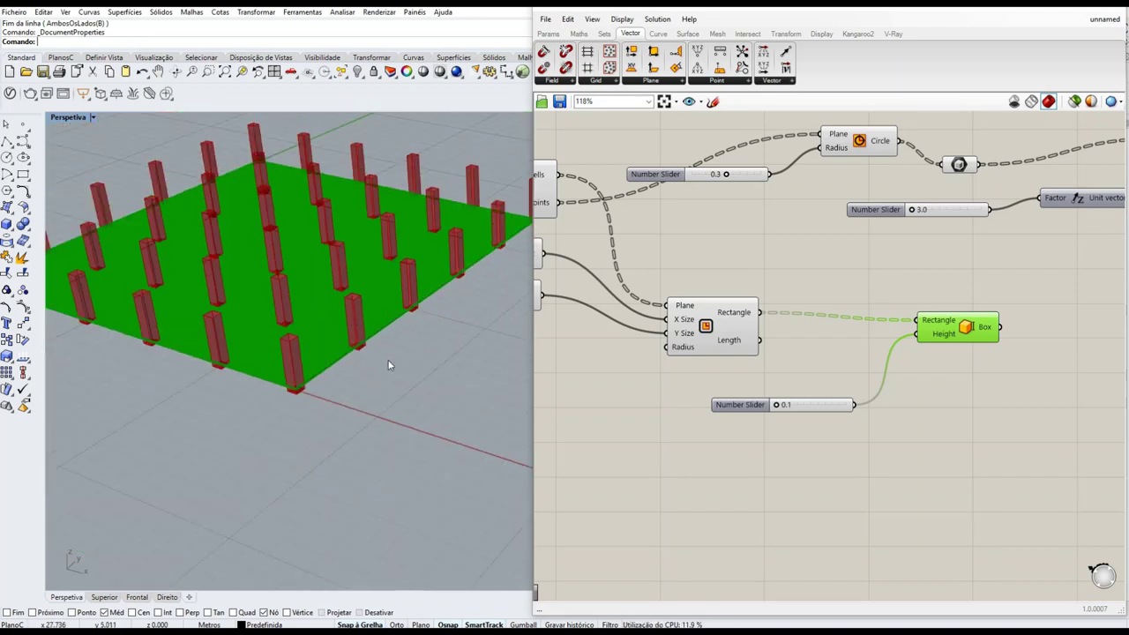
scroll(367, 344, "up", 5)
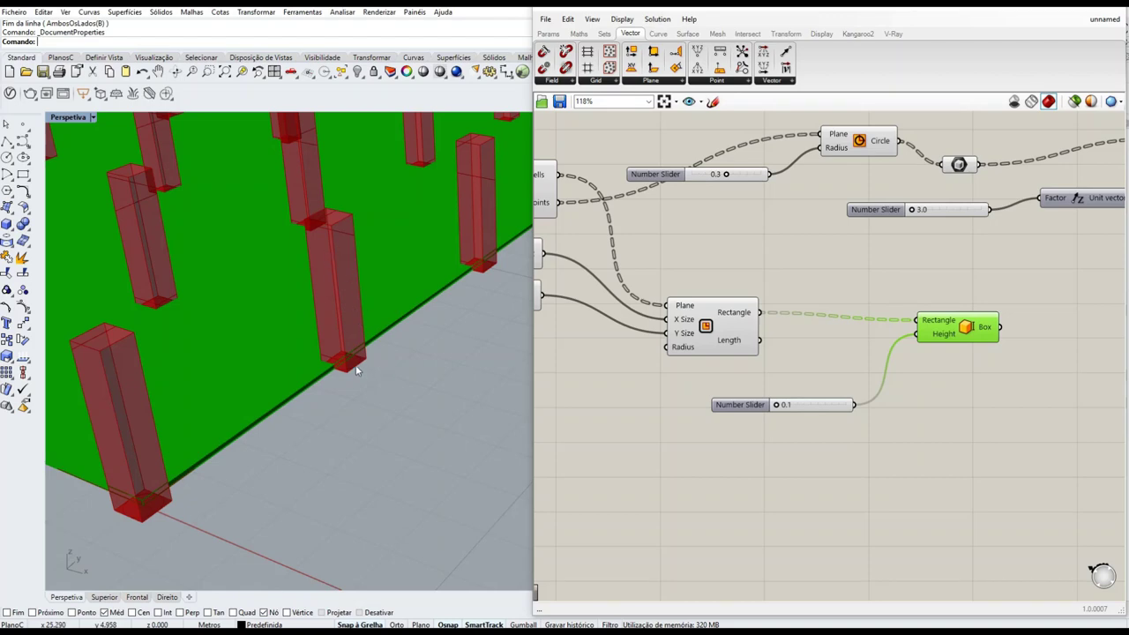
Add an Offset Curve component between Rectangle and Box Rectangle, and connect the Rectangle output to its Curve input.
left_click_drag(893, 357, 898, 416)
scroll(948, 352, "down", 3)
left_click(782, 370)
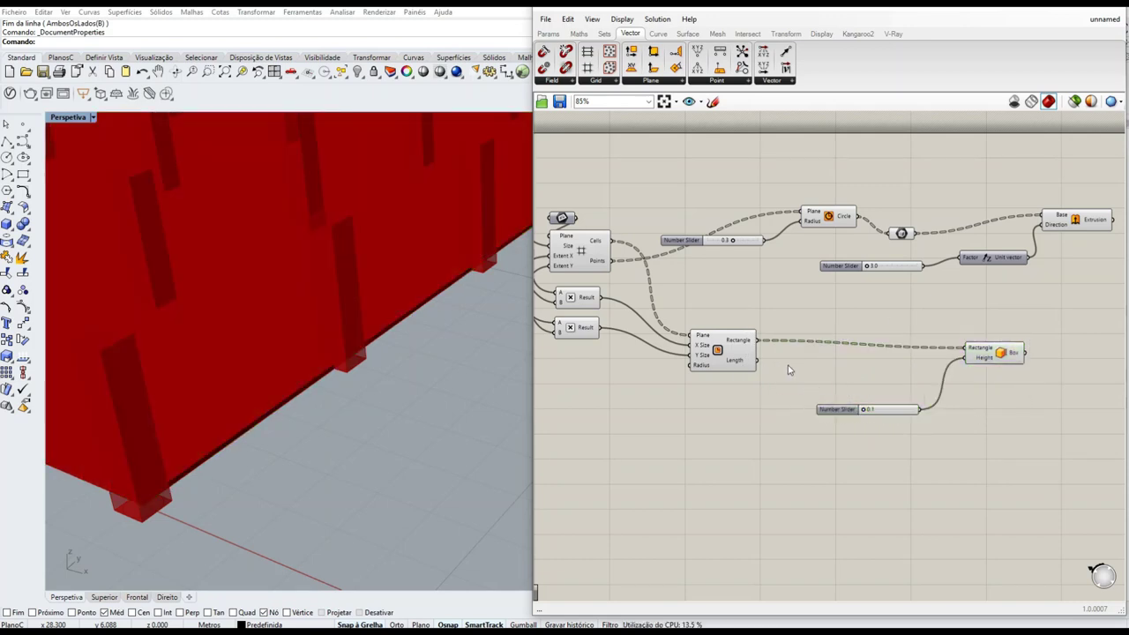
double_click(786, 370)
type("off")
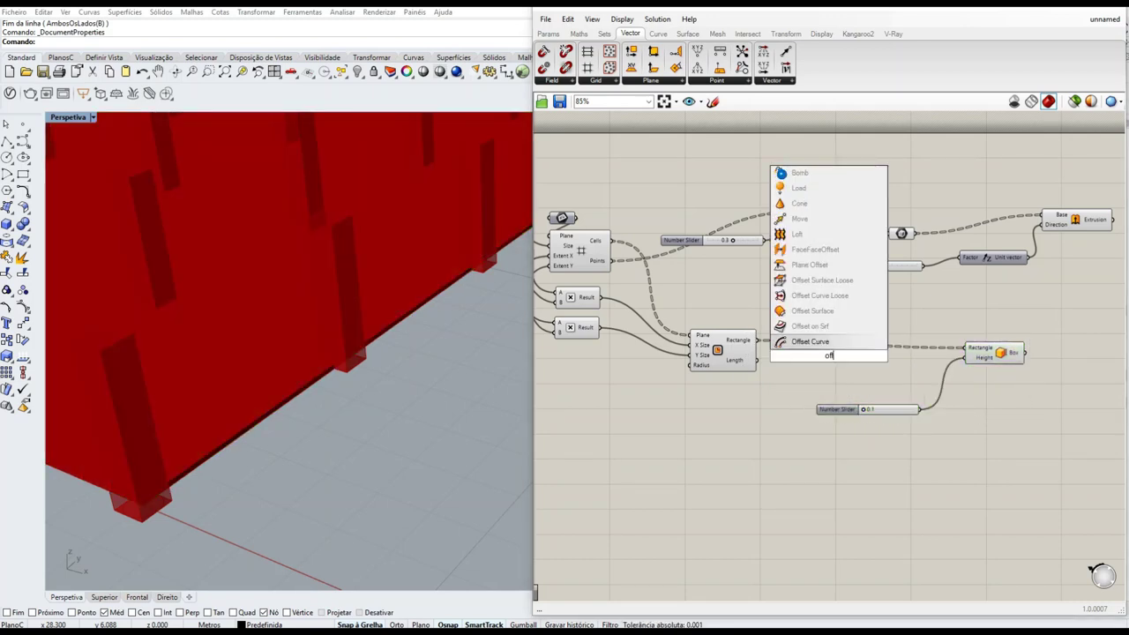
left_click(810, 342)
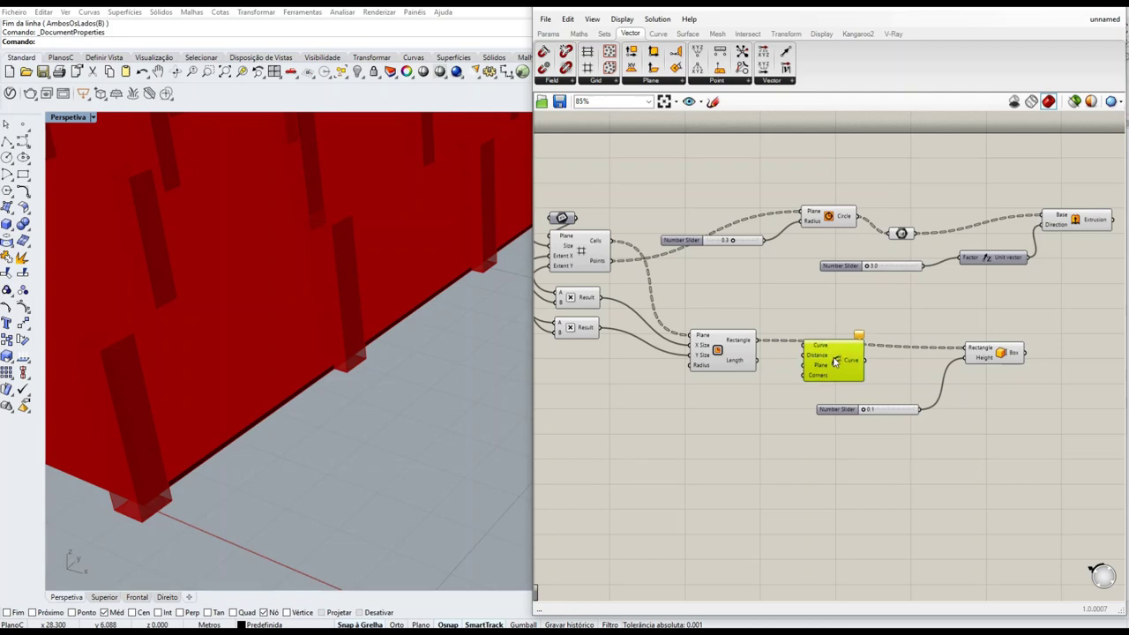
scroll(804, 327, "up", 4)
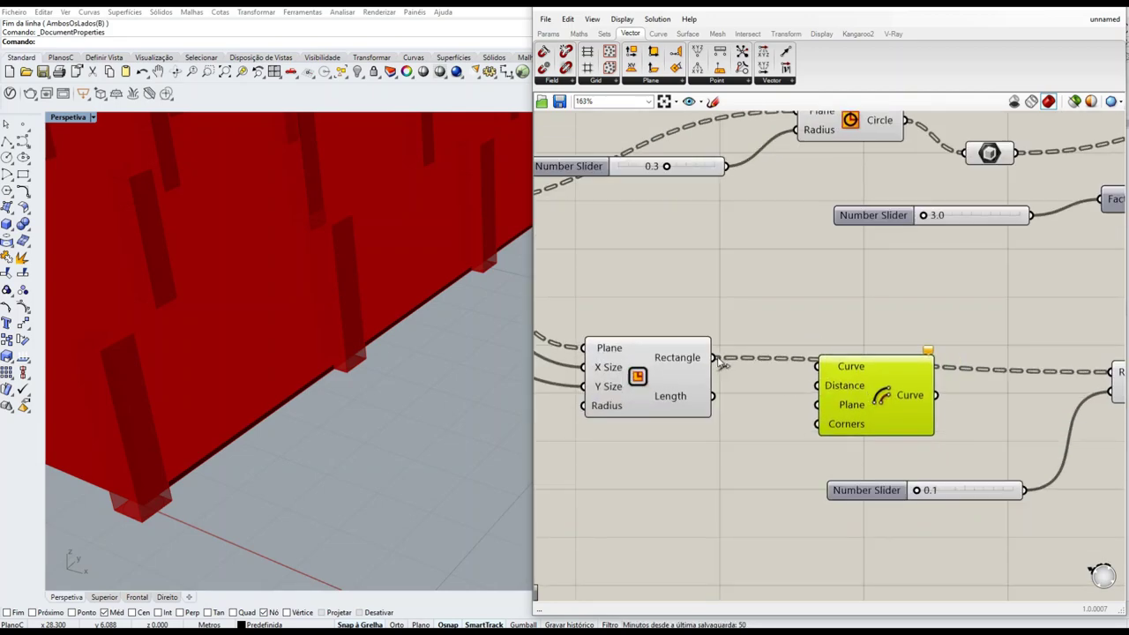
left_click_drag(716, 359, 817, 366)
scroll(386, 423, "down", 5)
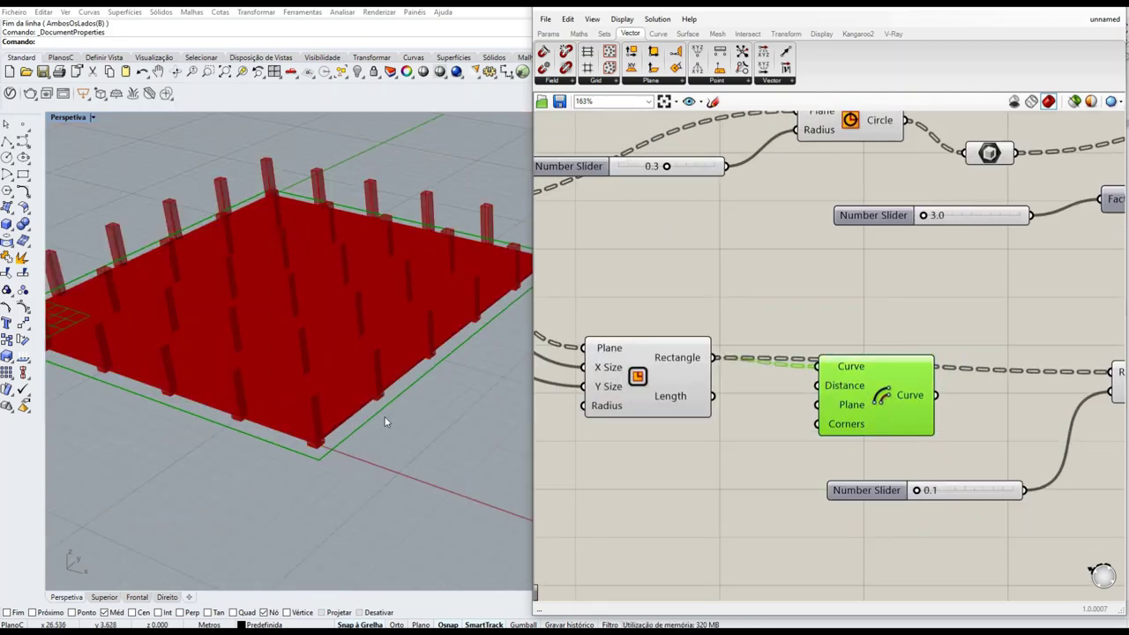
scroll(455, 382, "up", 2)
mouse_move(864, 395)
left_mouse_down()
mouse_move(856, 404)
mouse_move(882, 404)
left_mouse_up()
scroll(920, 397, "down", 2)
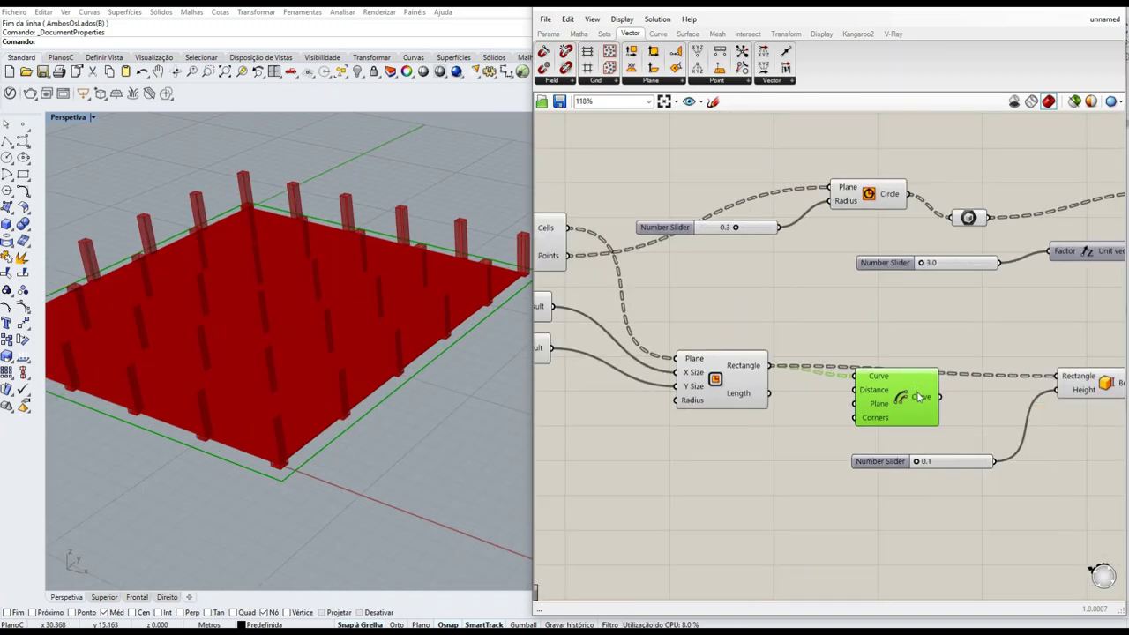
Add a number slider ranging from 0 to 2.0 below the Rectangle component and connect it to Offset Curve's Distance input.
double_click(773, 452)
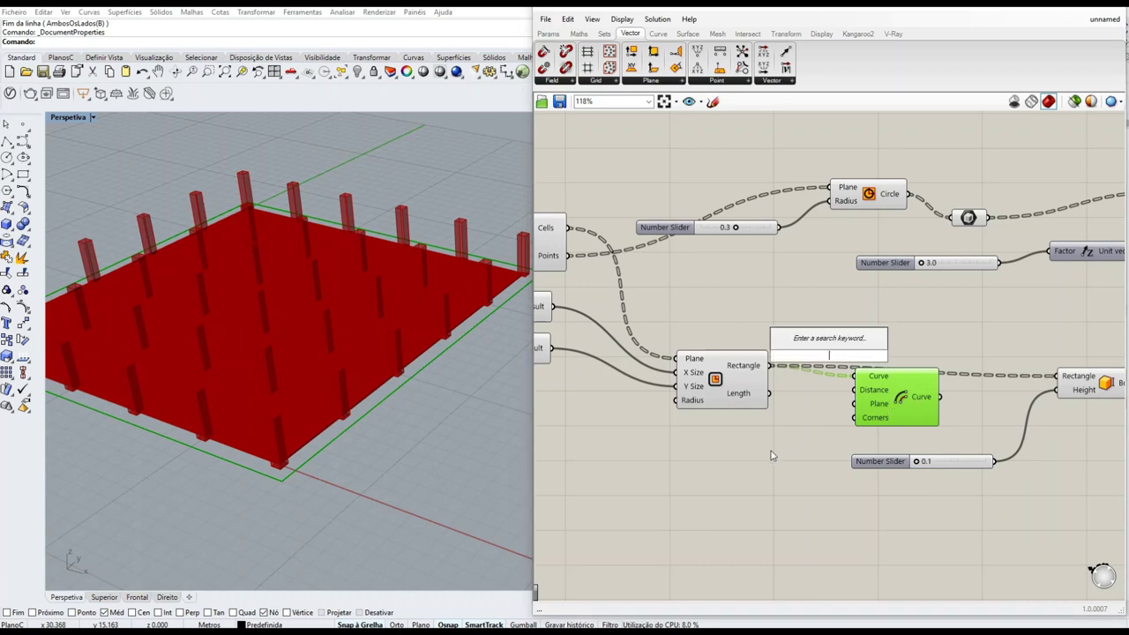
type("0..2.0")
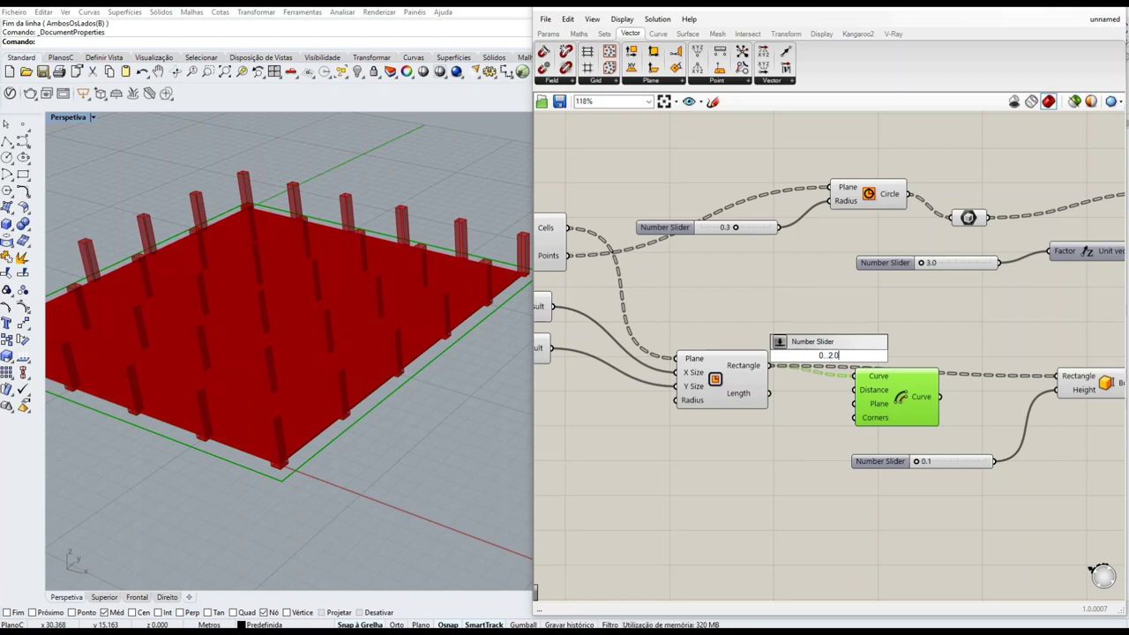
key("Return")
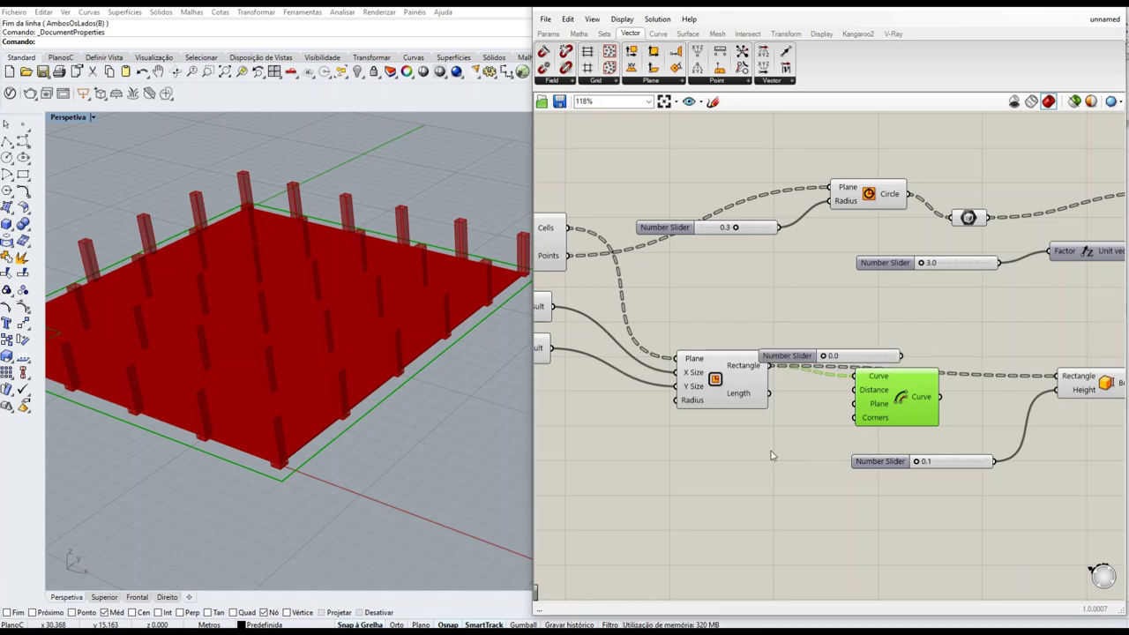
mouse_move(801, 360)
left_mouse_down()
mouse_move(757, 446)
mouse_move(699, 444)
left_mouse_up()
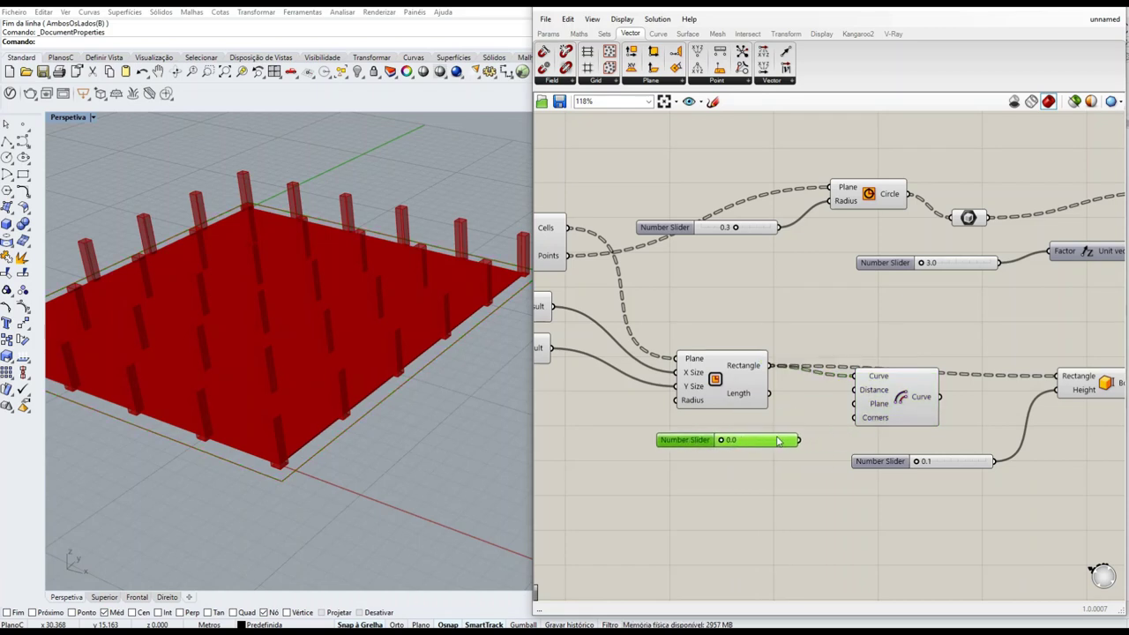
left_click_drag(798, 439, 860, 389)
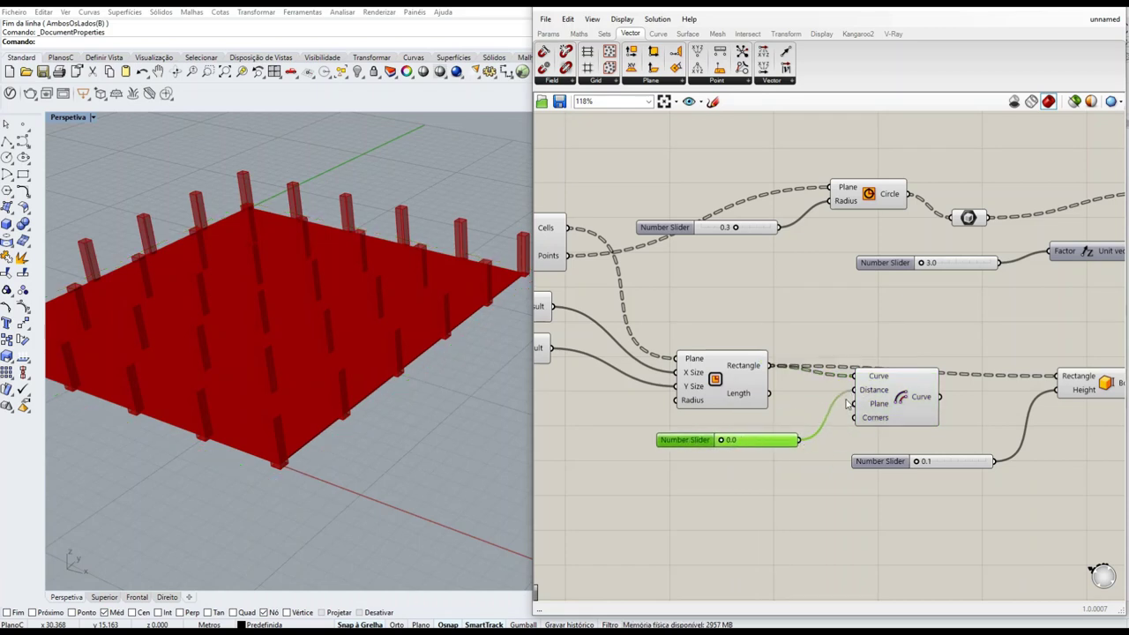
left_click(885, 400)
Set the offset distance slider to 0.3 while checking the offset curve against the outer edges of the column bases.
scroll(328, 423, "up", 5)
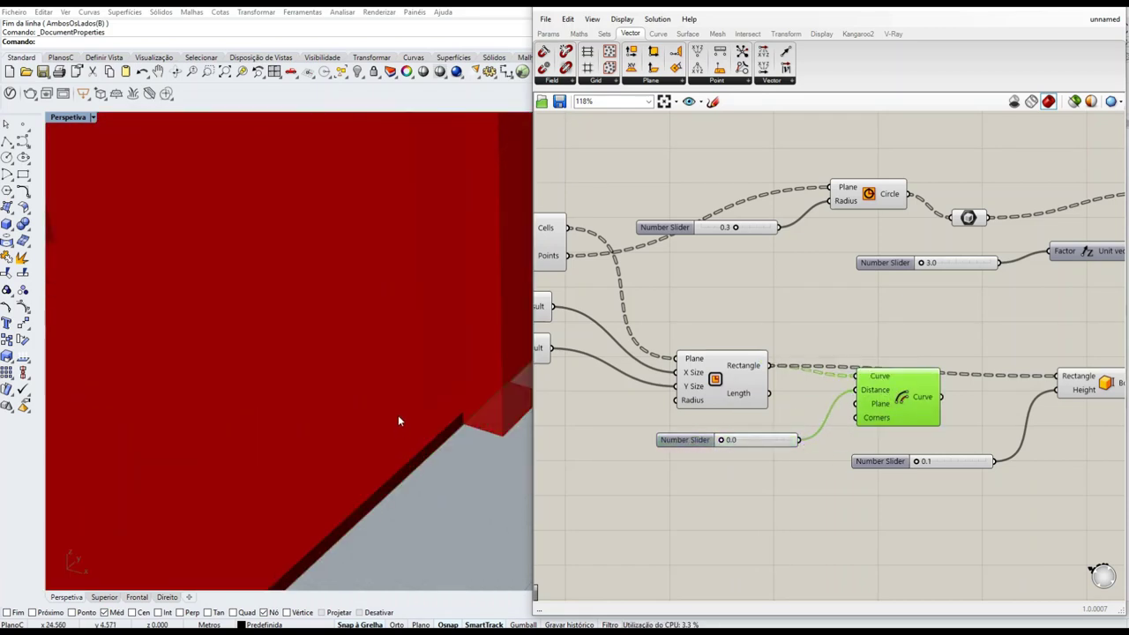
right_click_drag(297, 373, 303, 373)
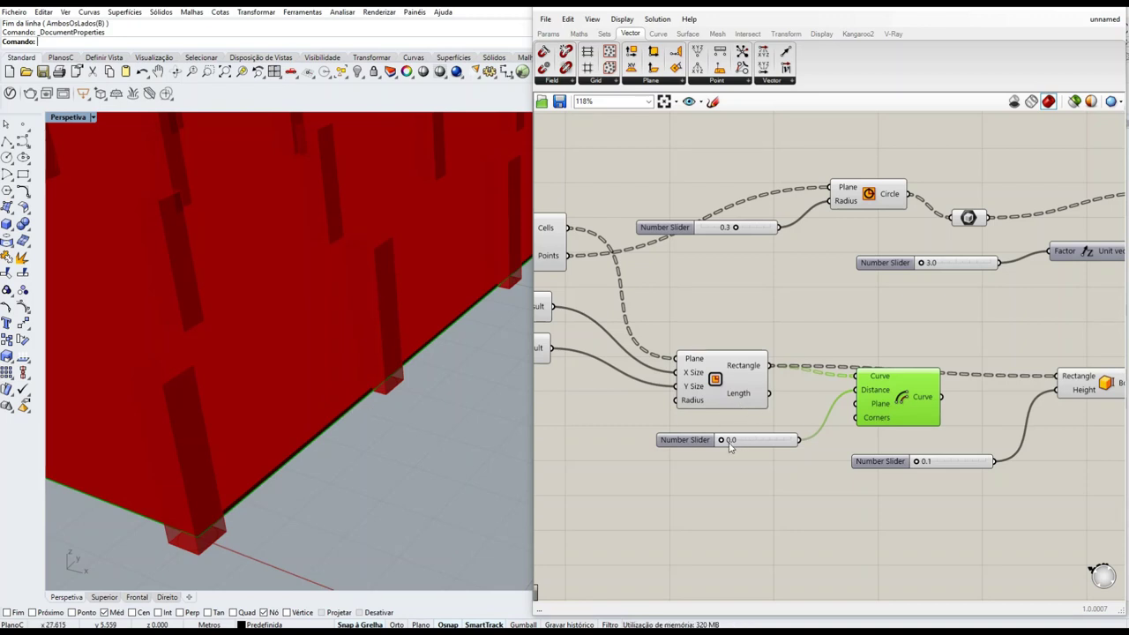
left_click_drag(721, 440, 732, 441)
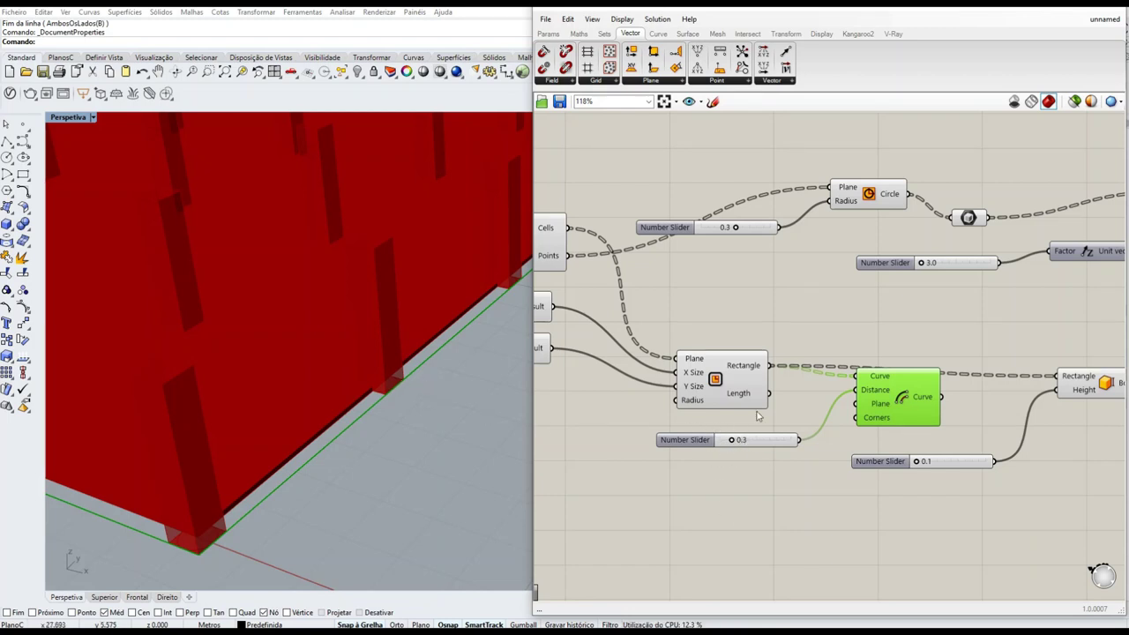
Rearrange the canvas: place the offset slider between the radius slider and Rectangle, and shift the column height slider and Unit vector away from Circle.
left_click_drag(706, 439, 696, 310)
left_click_drag(673, 231, 680, 259)
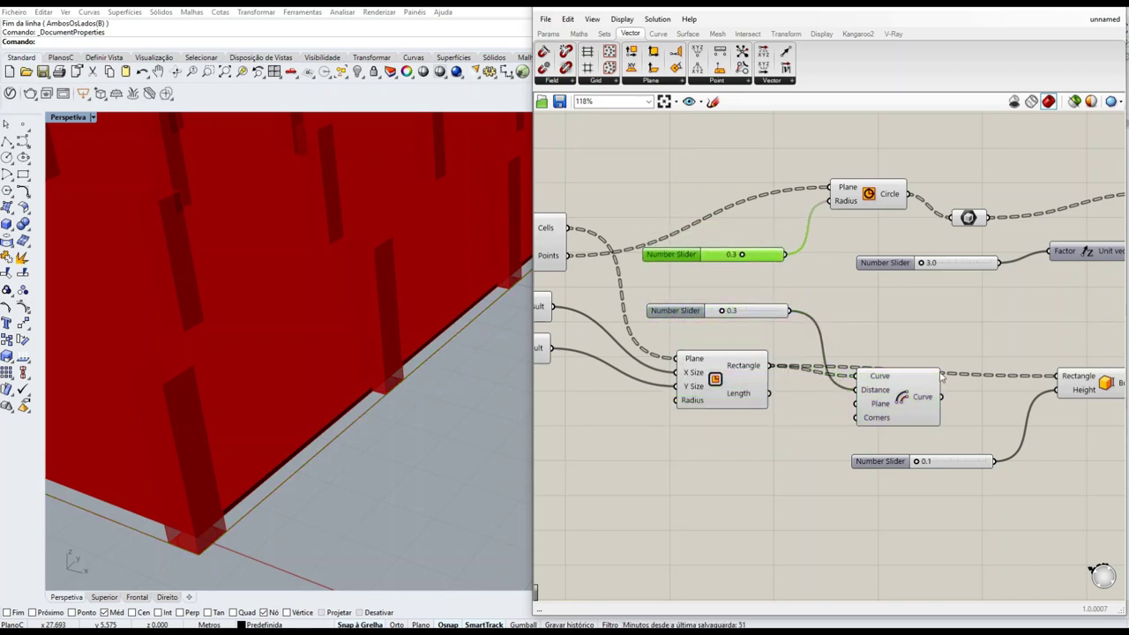
scroll(941, 290, "down", 4)
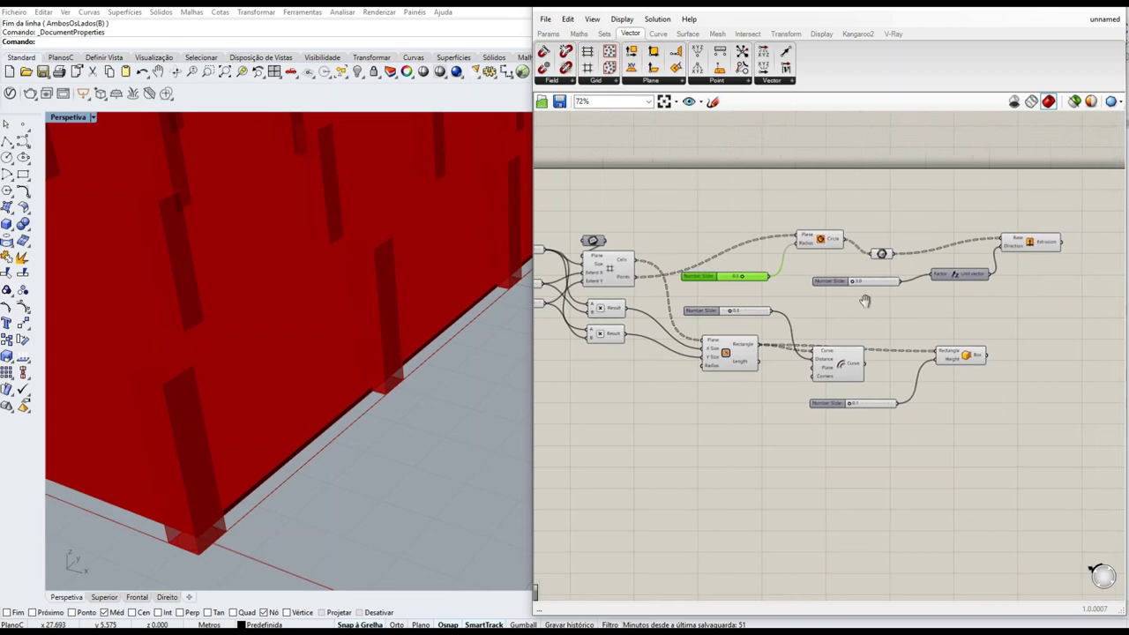
left_click(856, 307)
left_click_drag(913, 305, 743, 269)
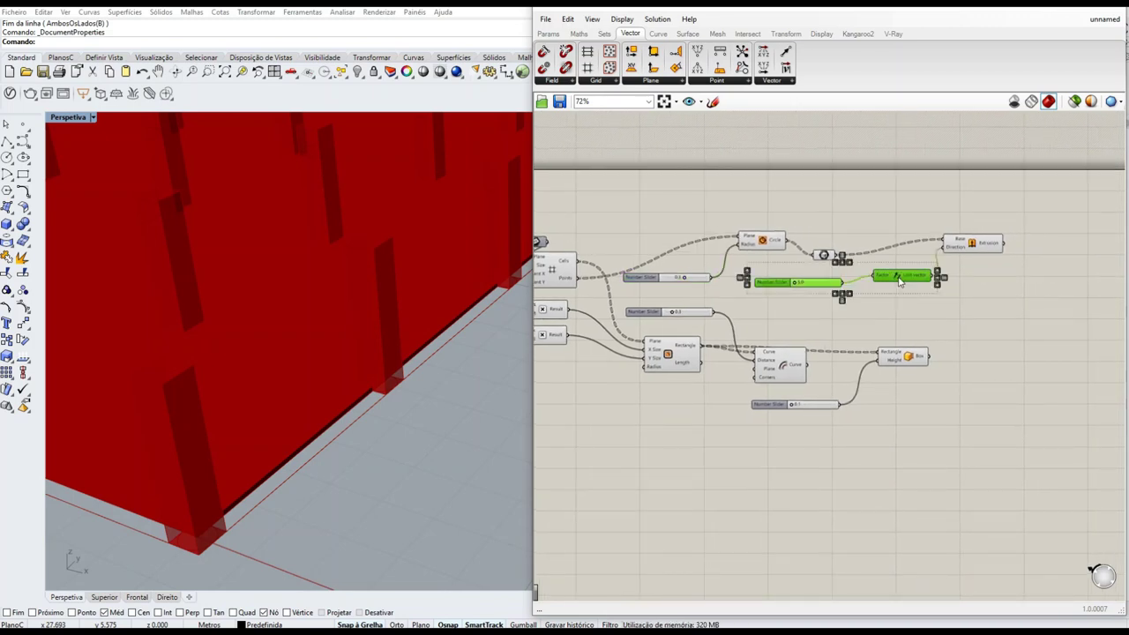
left_click_drag(903, 281, 940, 281)
left_click(820, 314)
scroll(775, 360, "up", 4)
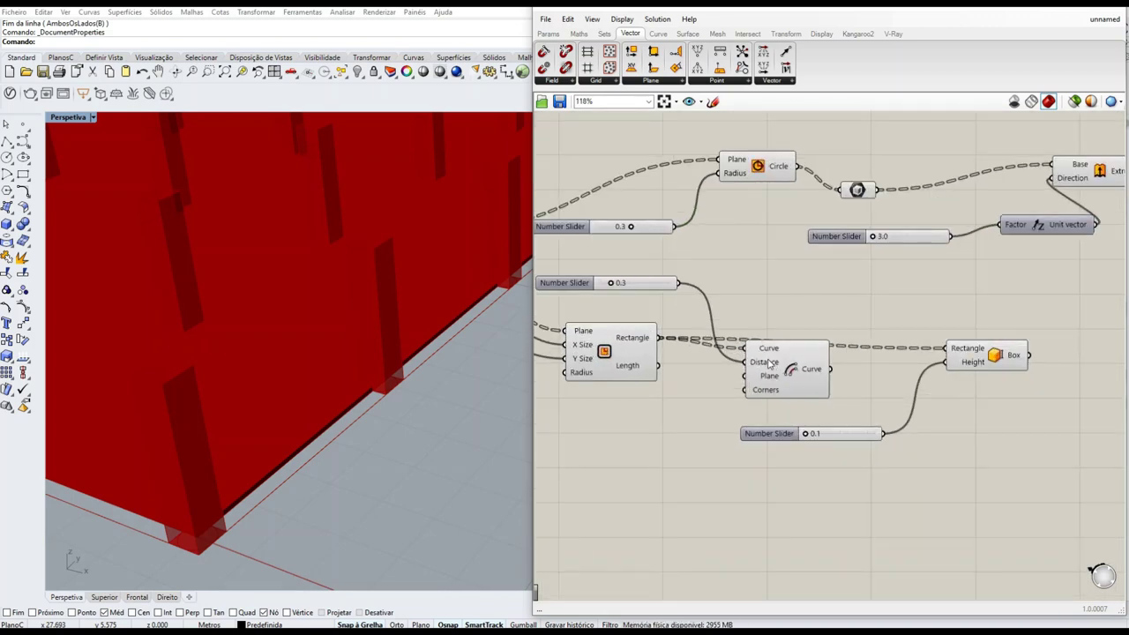
Add an Addition component and connect the column radius slider to input A and the offset slider to input B.
double_click(729, 255)
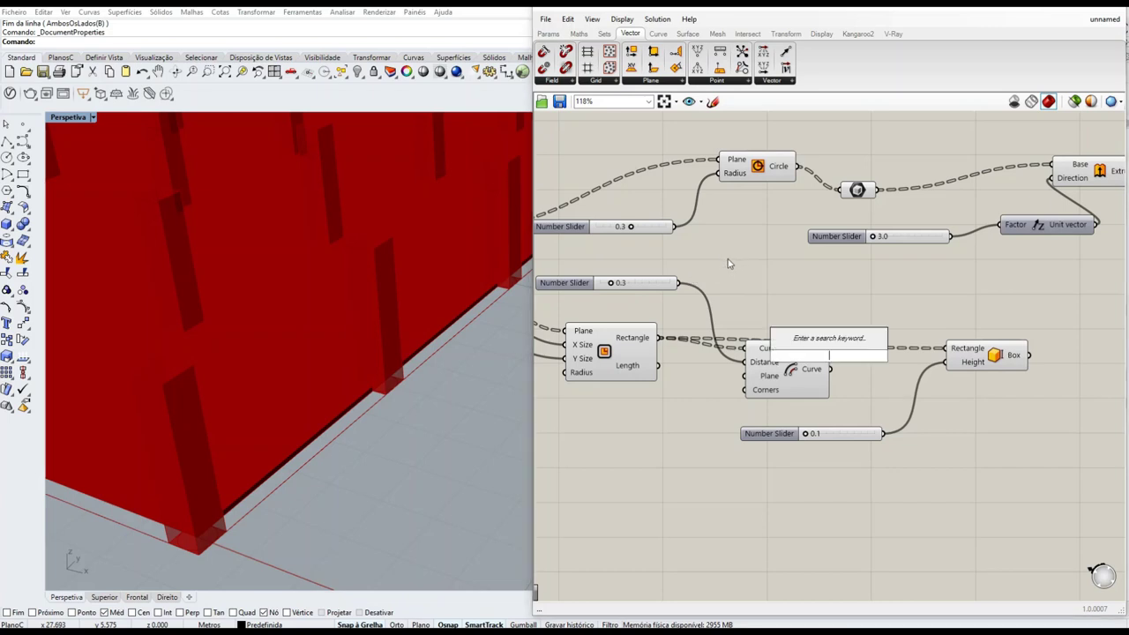
type("add")
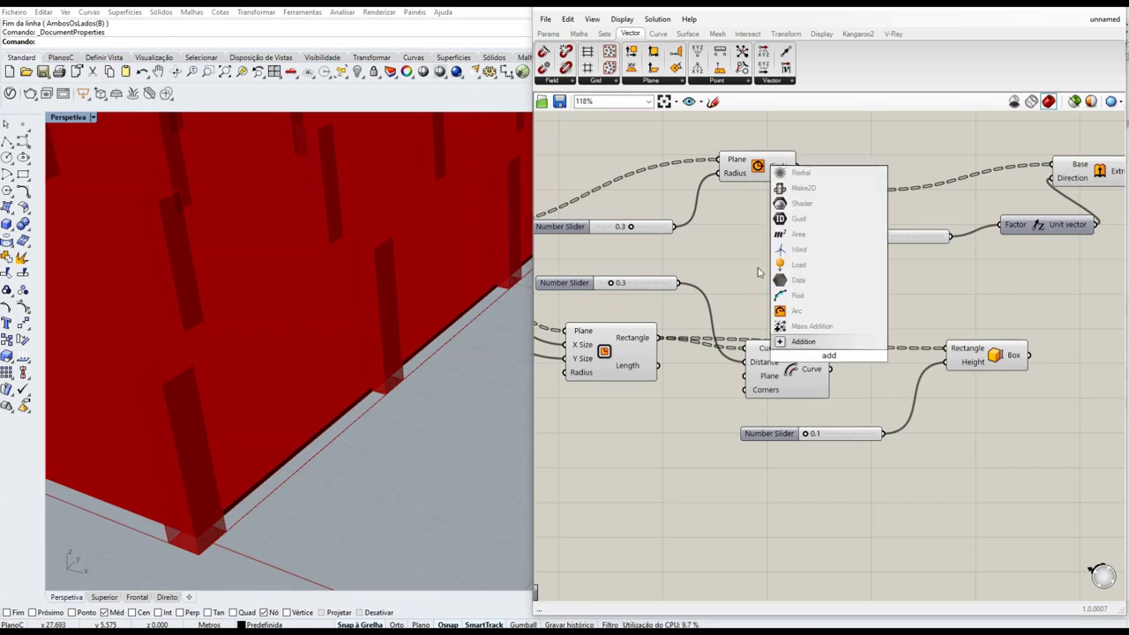
left_click(804, 342)
left_click_drag(822, 356, 748, 258)
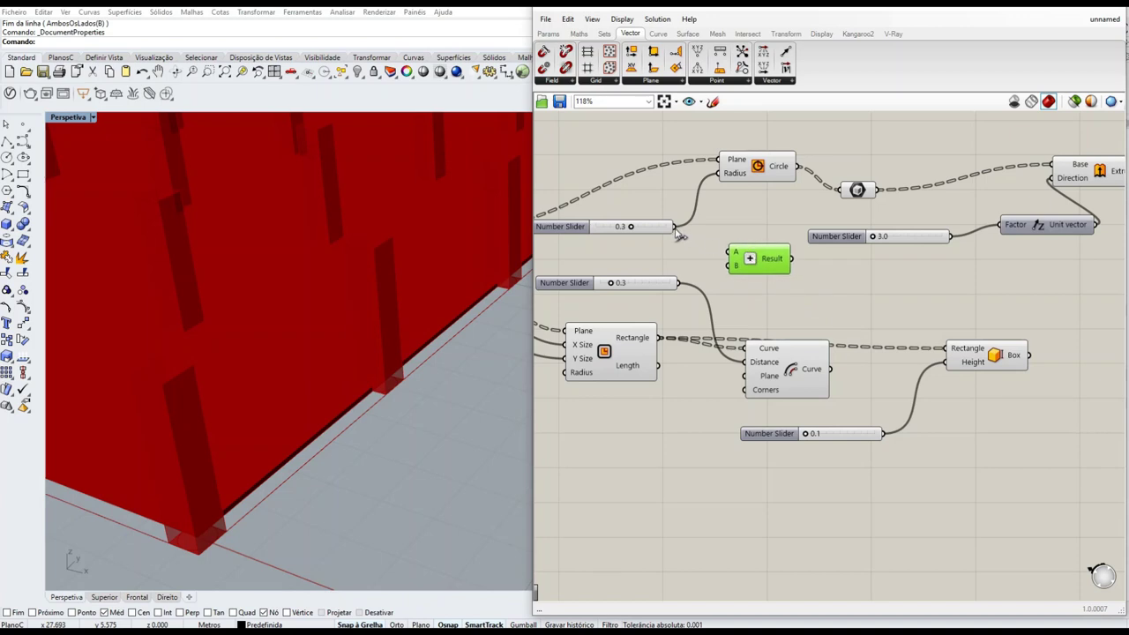
left_click_drag(676, 227, 732, 254)
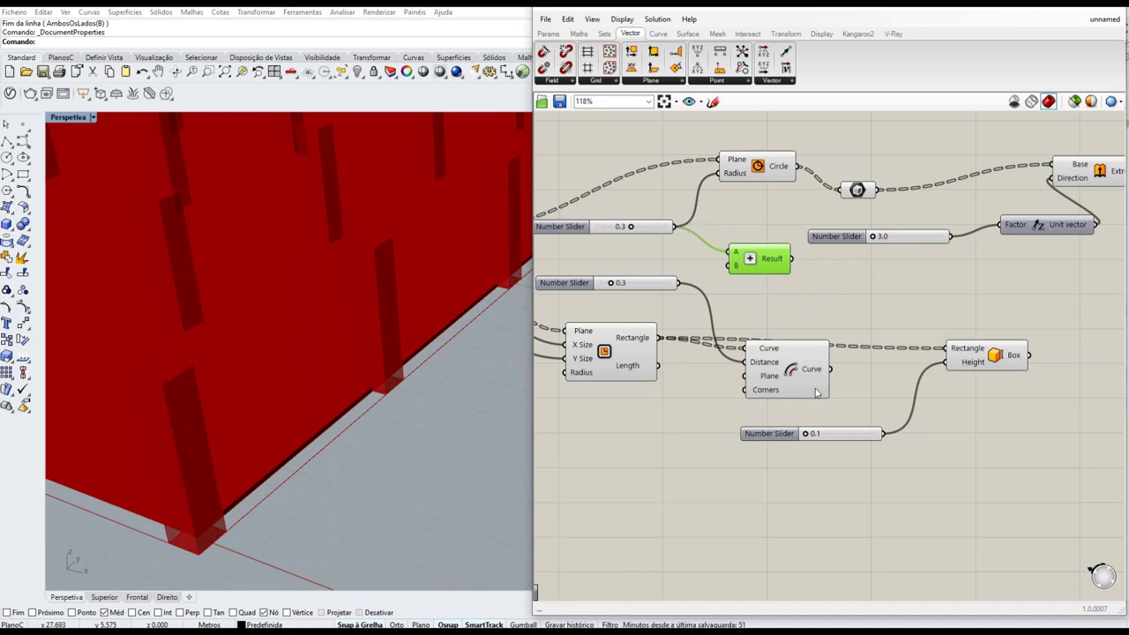
scroll(794, 353, "up", 2)
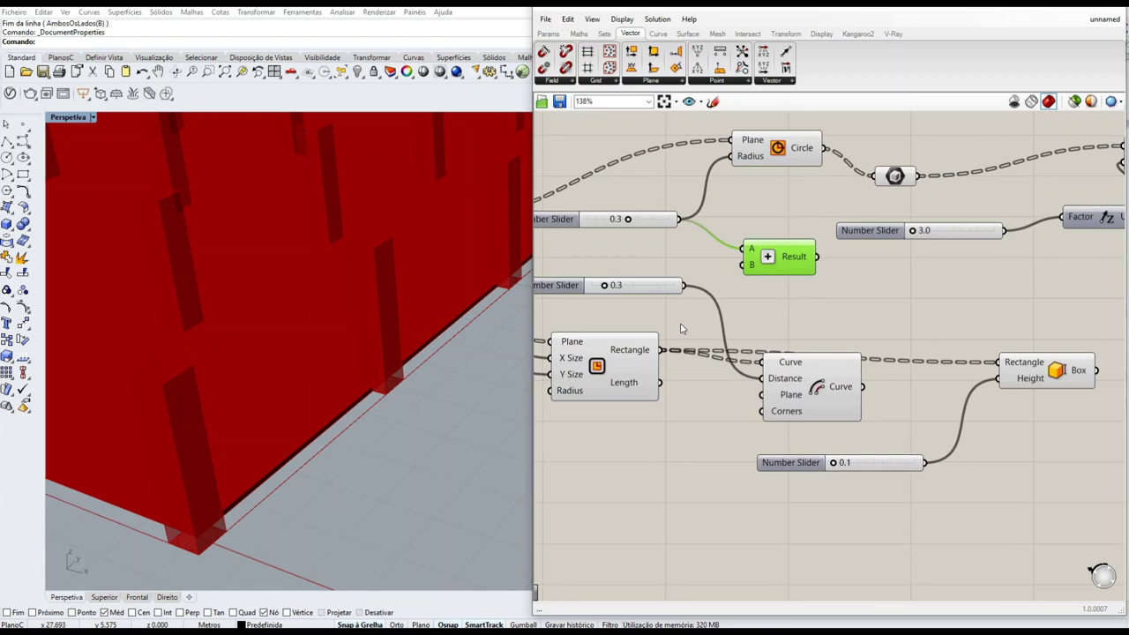
right_click_drag(680, 329, 780, 329)
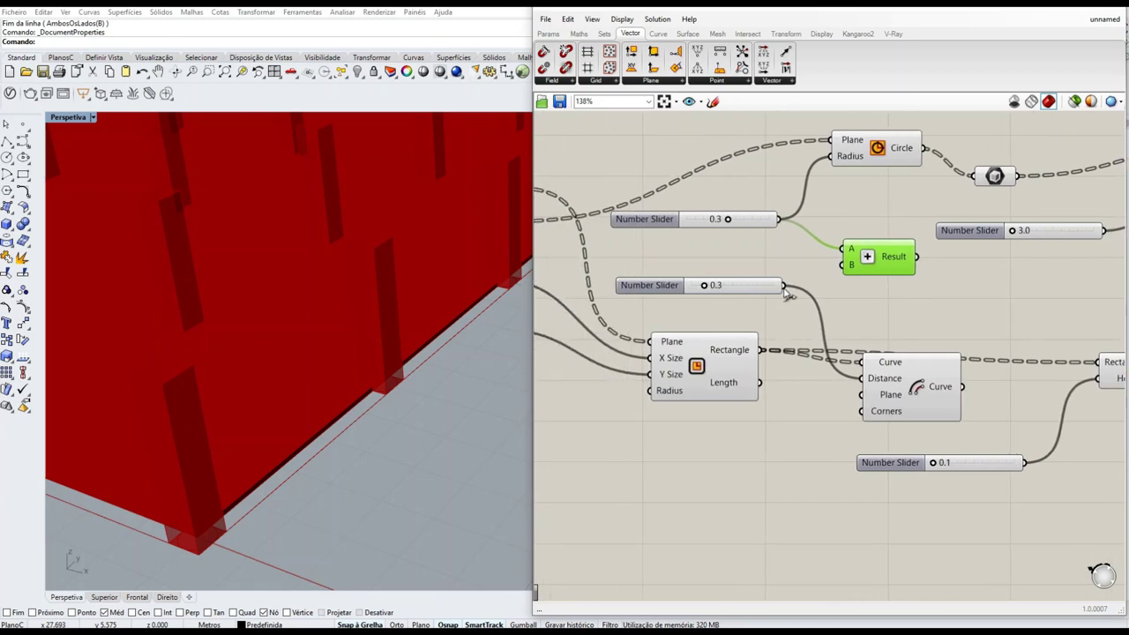
left_click_drag(785, 287, 845, 266)
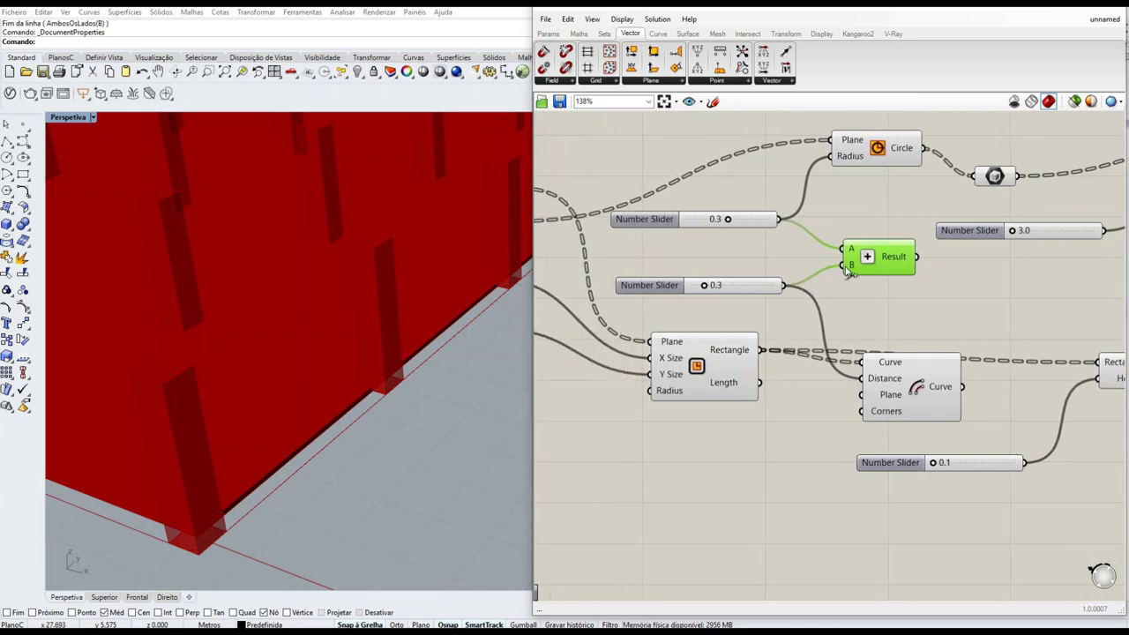
Move Offset Curve, Box Rectangle and the slab height slider farther along, and connect the Addition result to Offset Curve's Distance input.
scroll(810, 394, "down", 2)
right_click_drag(810, 394, 609, 377)
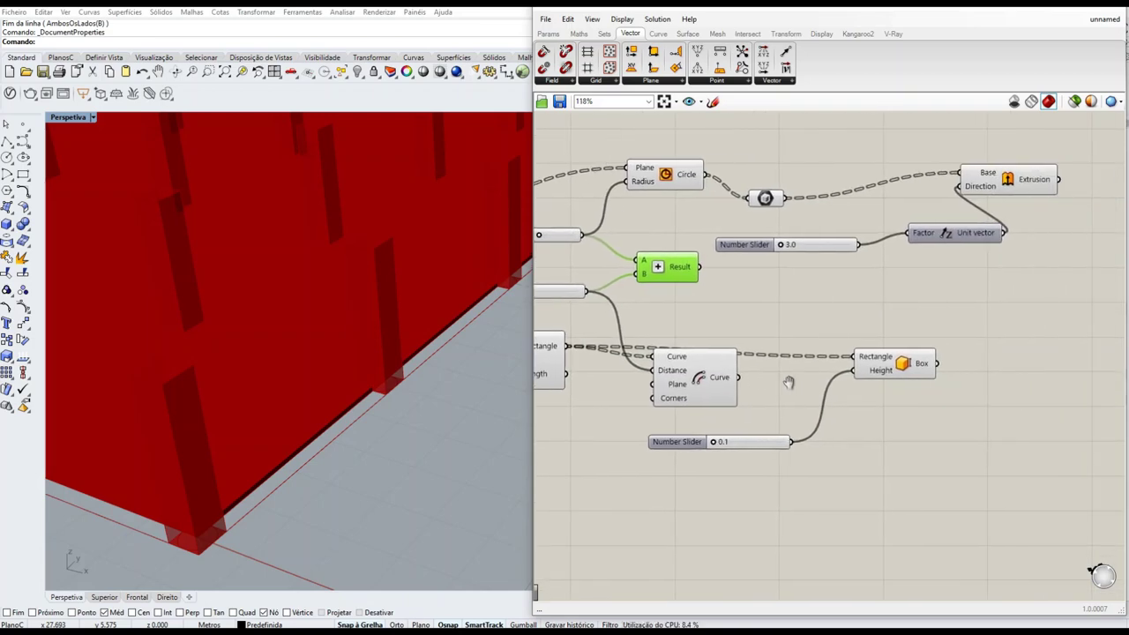
left_click_drag(1057, 293, 831, 455)
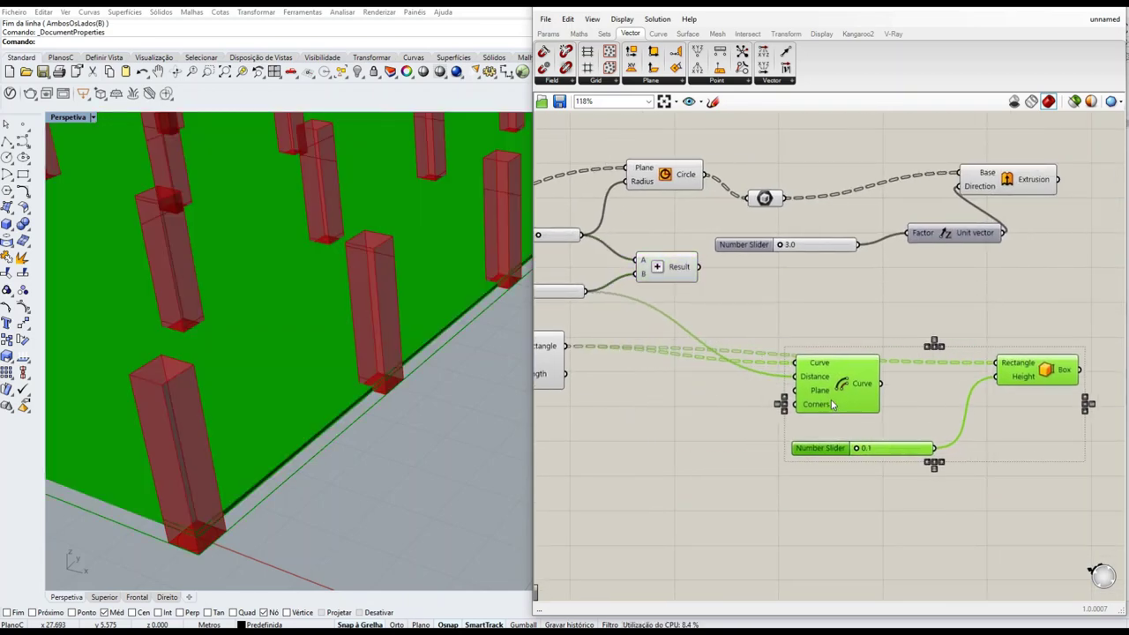
left_click_drag(704, 275, 797, 377)
left_click(722, 433)
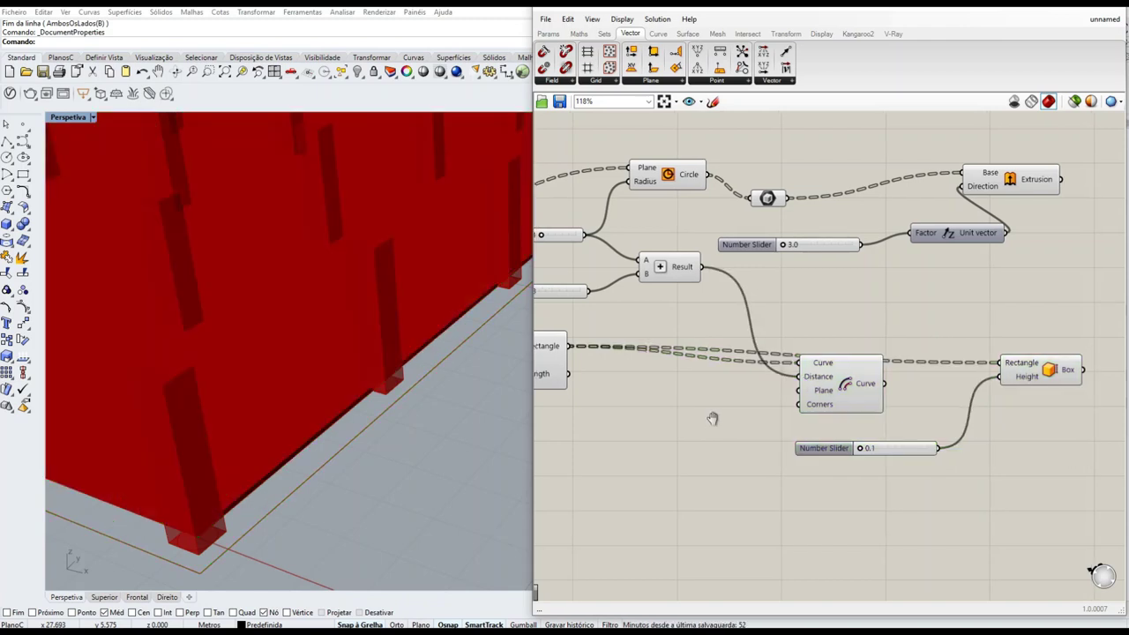
Set the extra offset slider to 0.0, keeping the column radius slider at 0.3.
right_click_drag(713, 418, 908, 448)
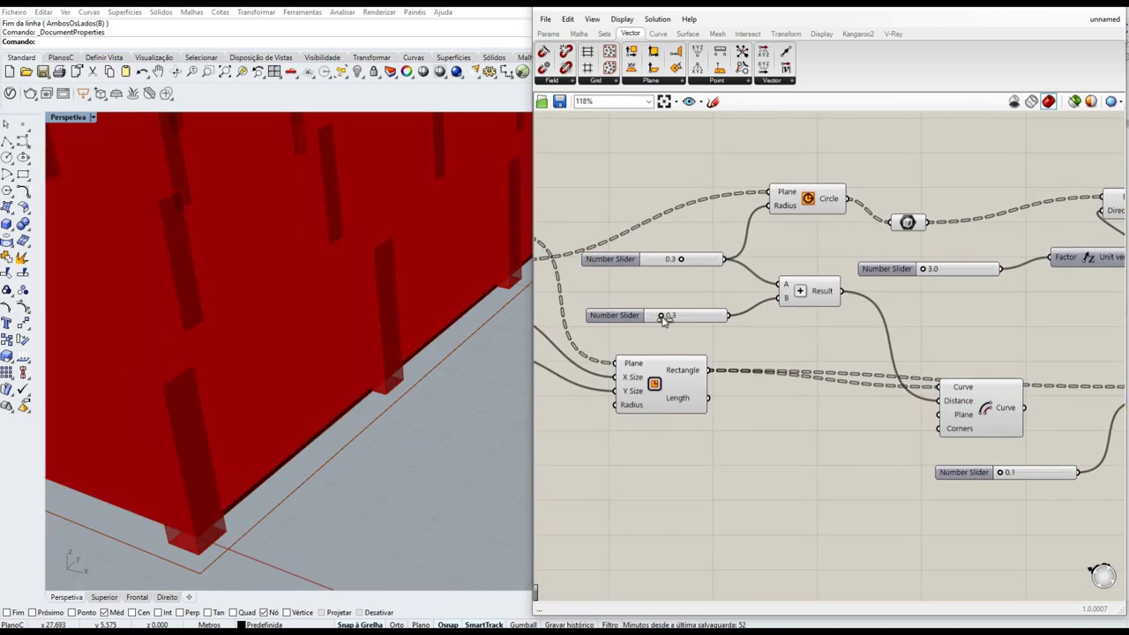
left_click_drag(665, 320, 353, 430)
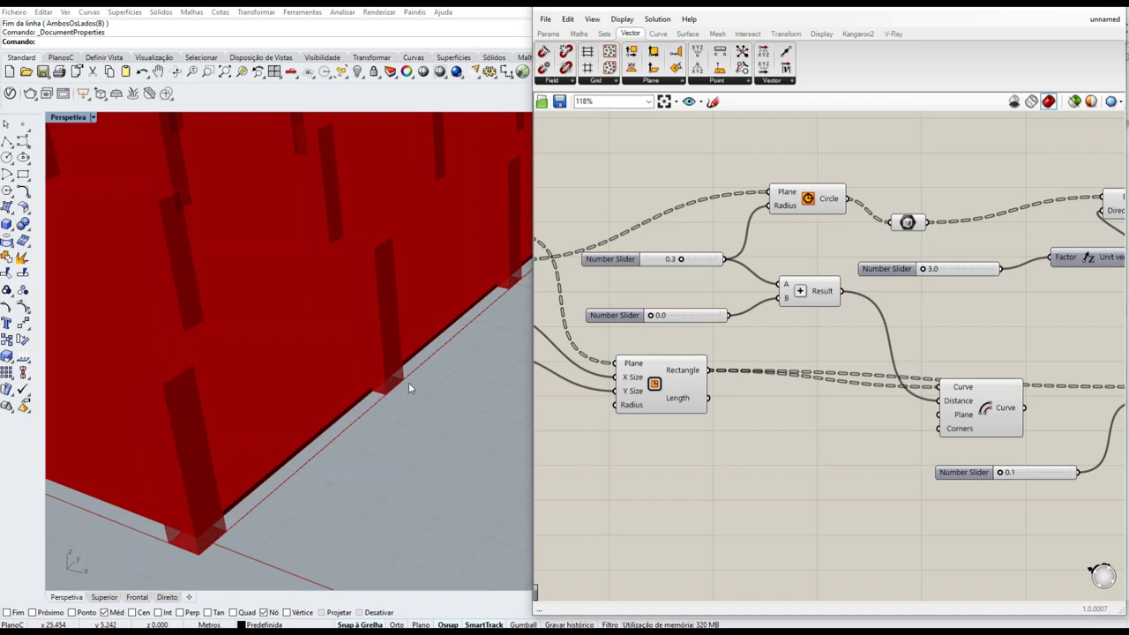
mouse_move(686, 263)
left_mouse_down()
mouse_move(717, 261)
mouse_move(638, 269)
mouse_move(679, 266)
left_mouse_up()
mouse_move(653, 318)
left_mouse_down()
mouse_move(734, 322)
mouse_move(650, 325)
left_mouse_up()
Reposition Offset Curve and Box Rectangle, and connect the offset Curve output to Box Rectangle's Rectangle input in place of the original rectangle.
right_click_drag(848, 346, 699, 337)
left_click_drag(841, 401, 778, 405)
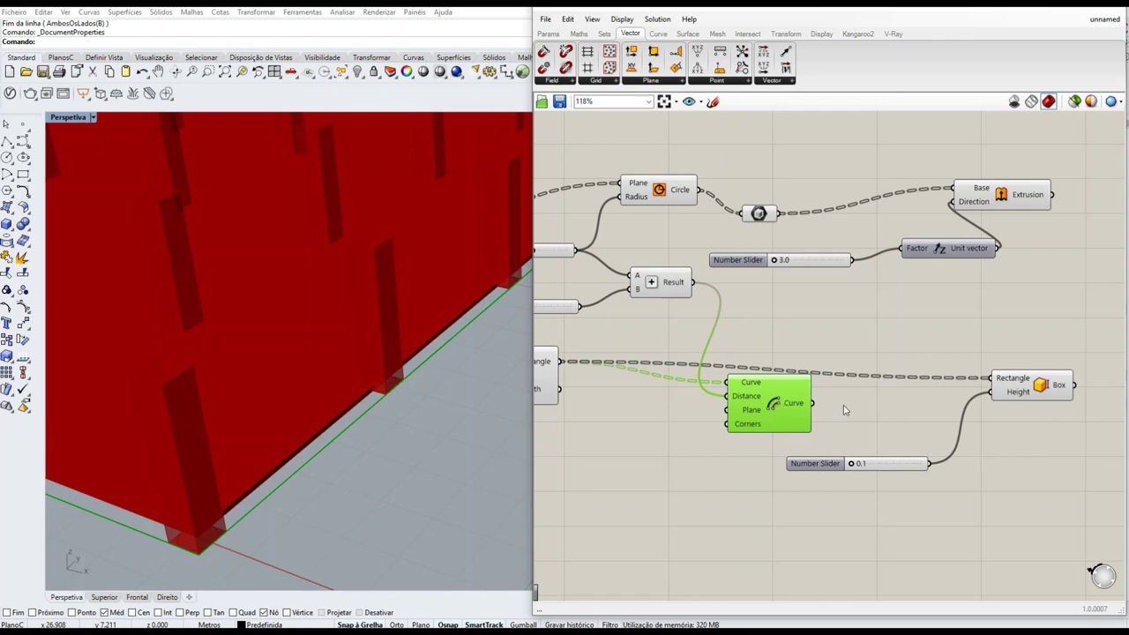
right_click_drag(897, 396, 791, 377)
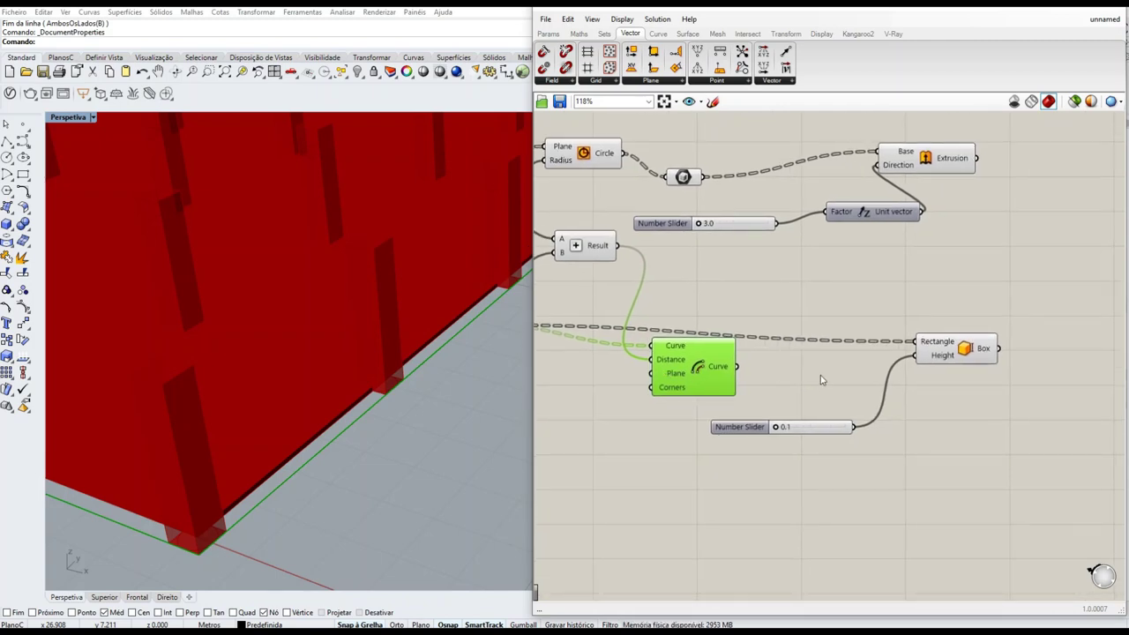
left_click_drag(924, 352, 972, 361)
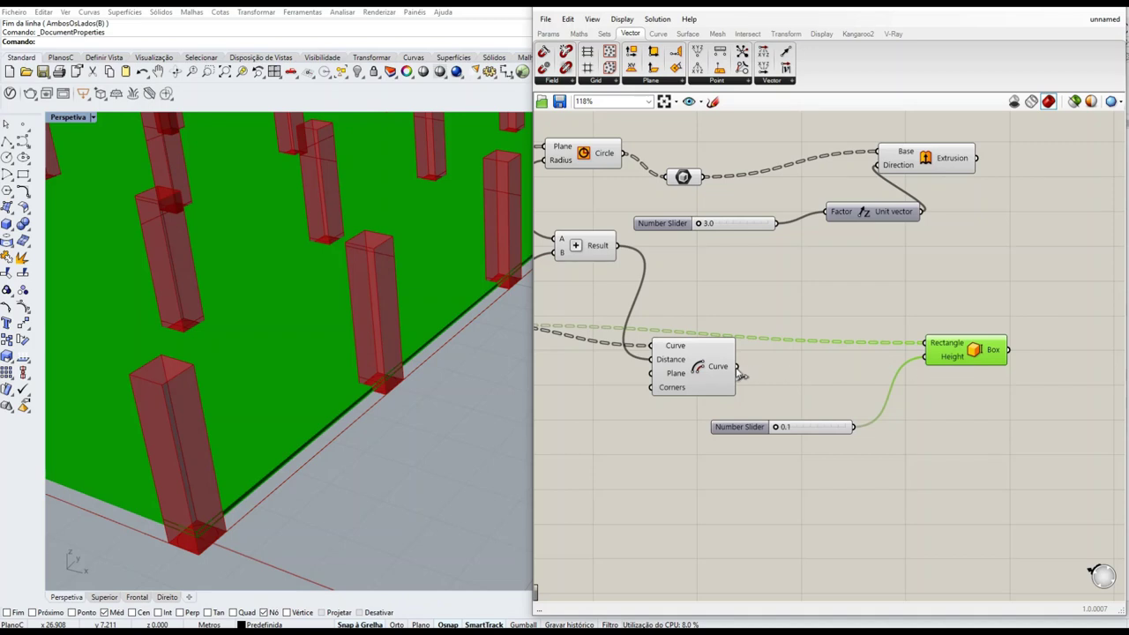
left_click_drag(737, 366, 924, 351)
left_click(999, 391)
scroll(996, 389, "down", 2)
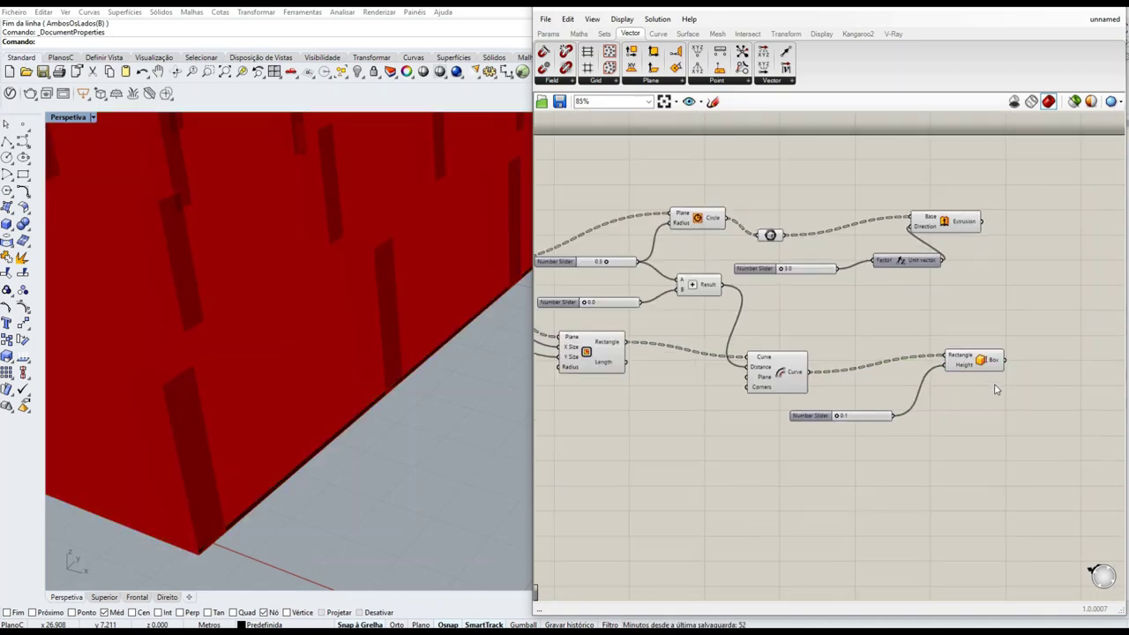
scroll(640, 322, "up", 3)
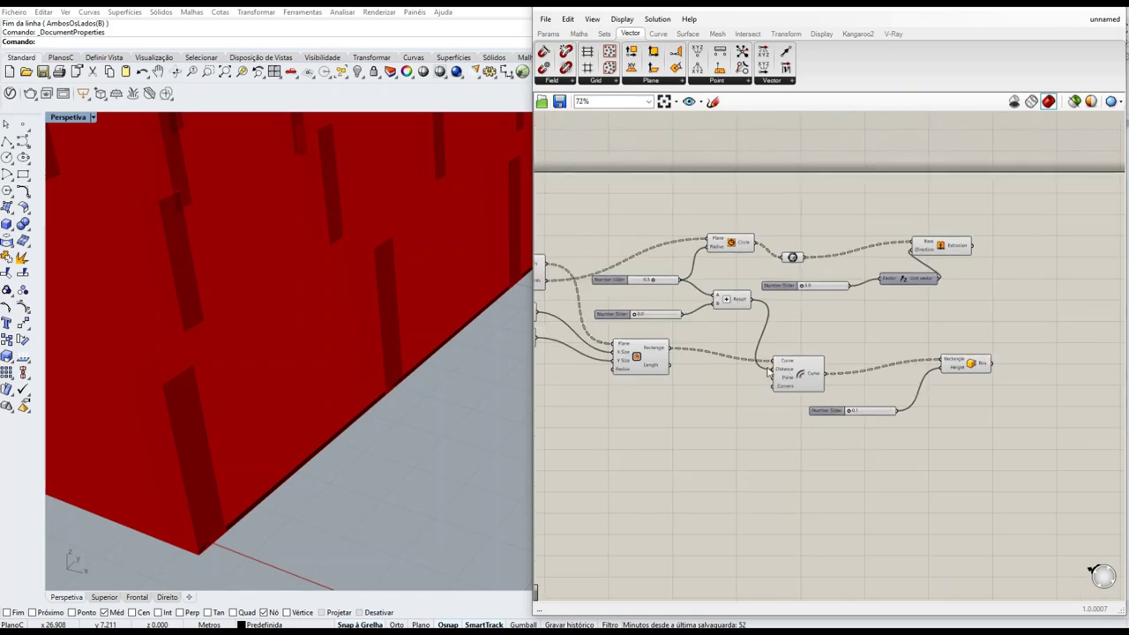
Examine how the floor slab's thickness meets the base of the corner column, with Box Rectangle highlighted.
mouse_move(640, 322)
left_mouse_down()
mouse_move(720, 321)
mouse_move(622, 321)
left_mouse_up()
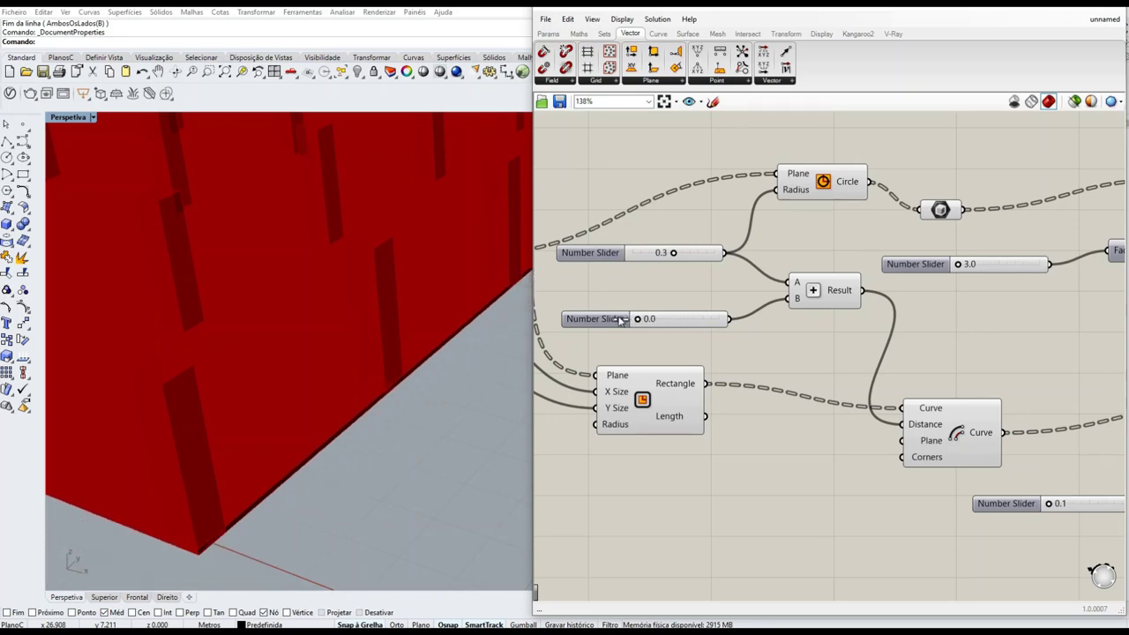
scroll(622, 321, "down", 4)
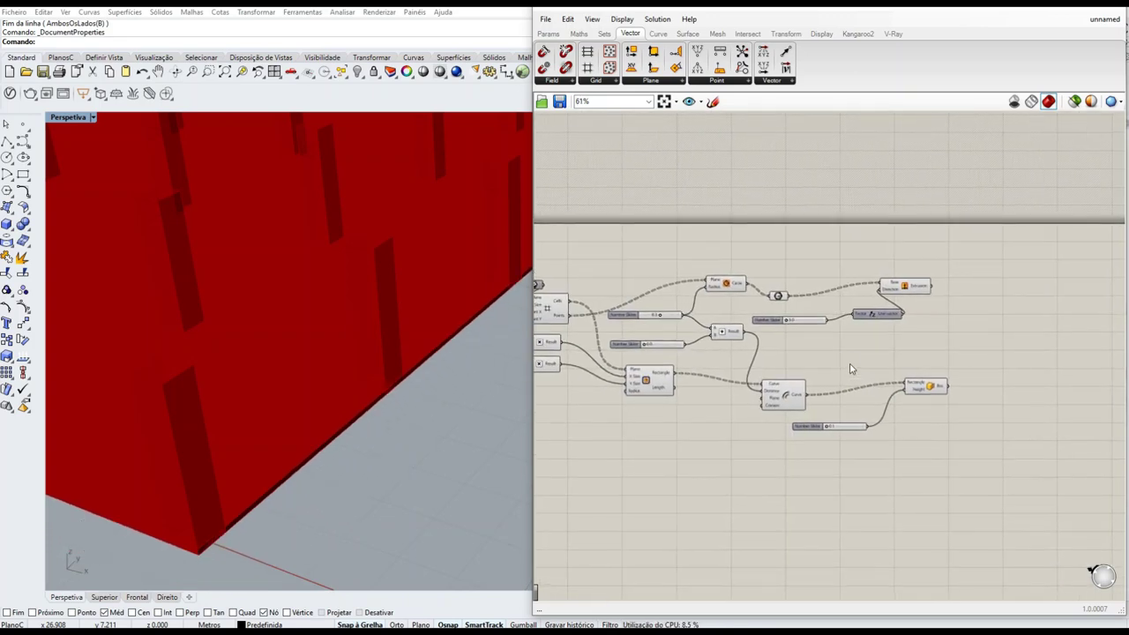
left_click(923, 386)
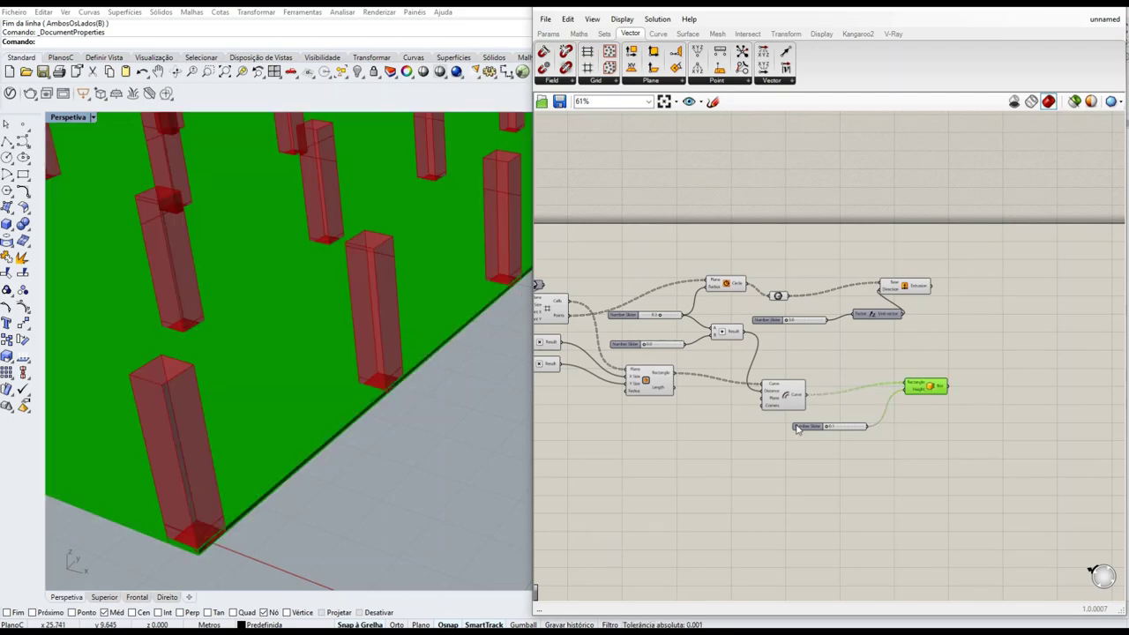
scroll(450, 318, "down", 5)
scroll(368, 415, "up", 8)
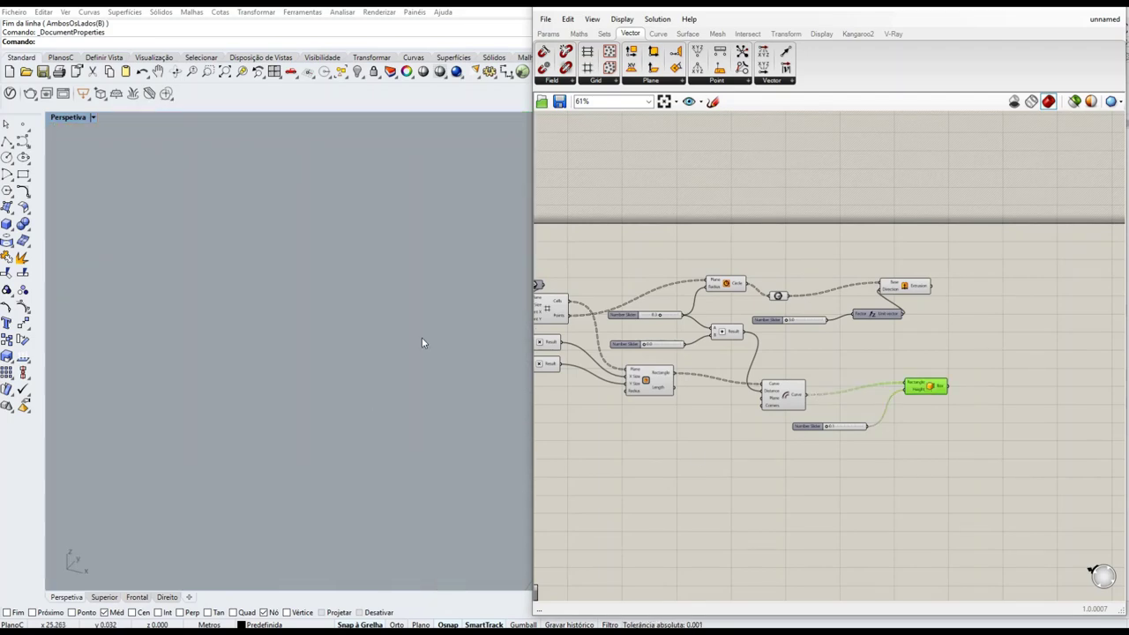
scroll(422, 342, "down", 3)
scroll(420, 344, "up", 3)
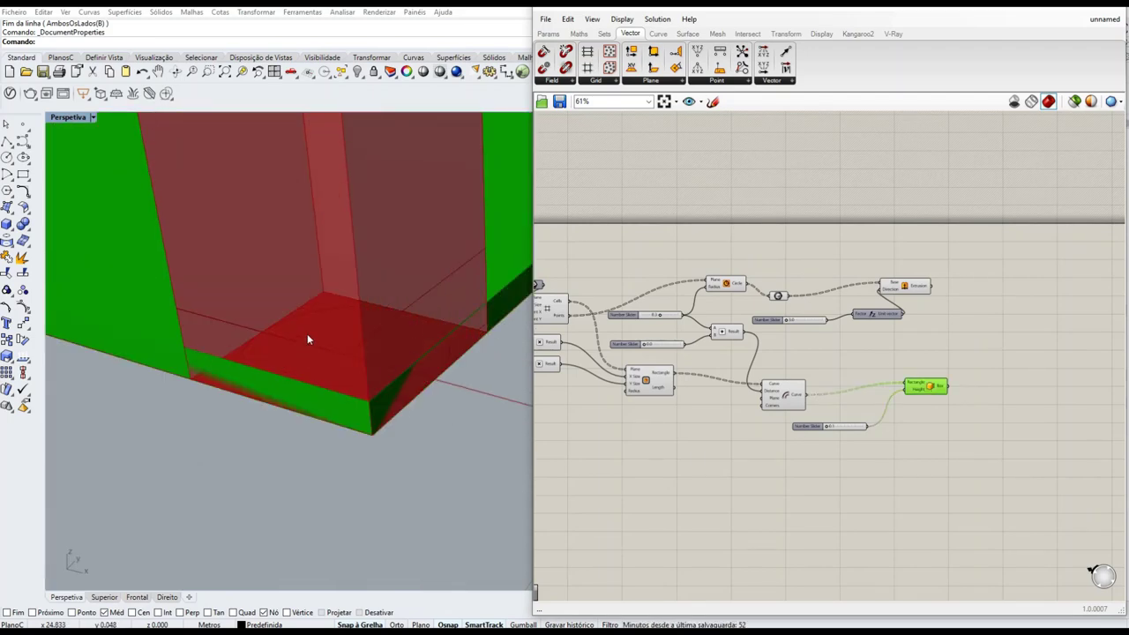
scroll(212, 378, "down", 3)
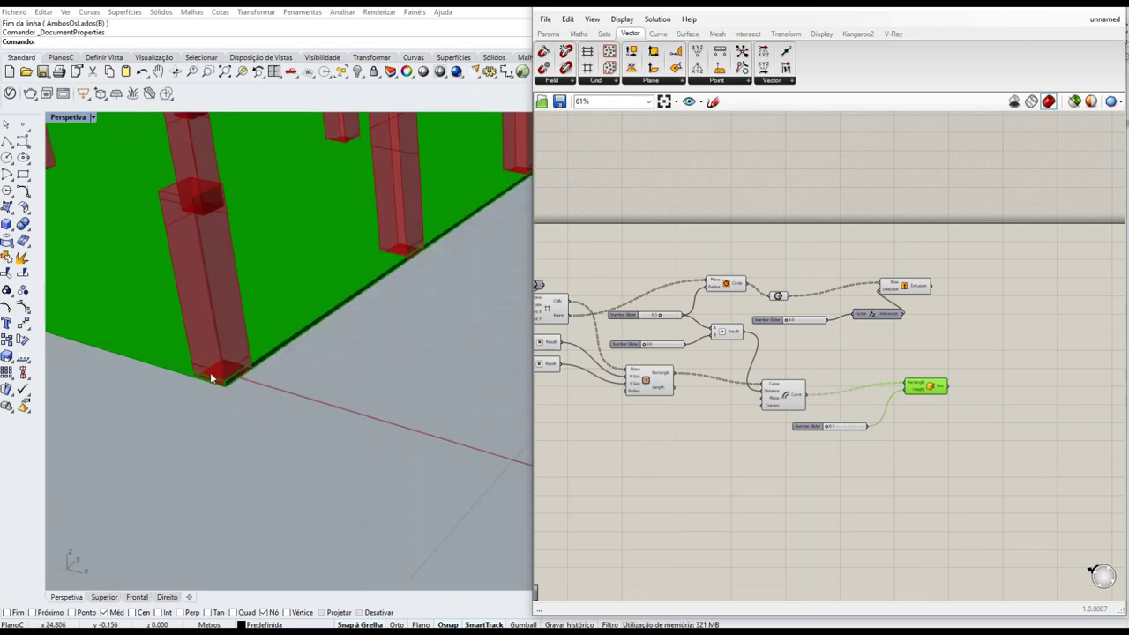
scroll(211, 377, "up", 3)
scroll(845, 431, "up", 2)
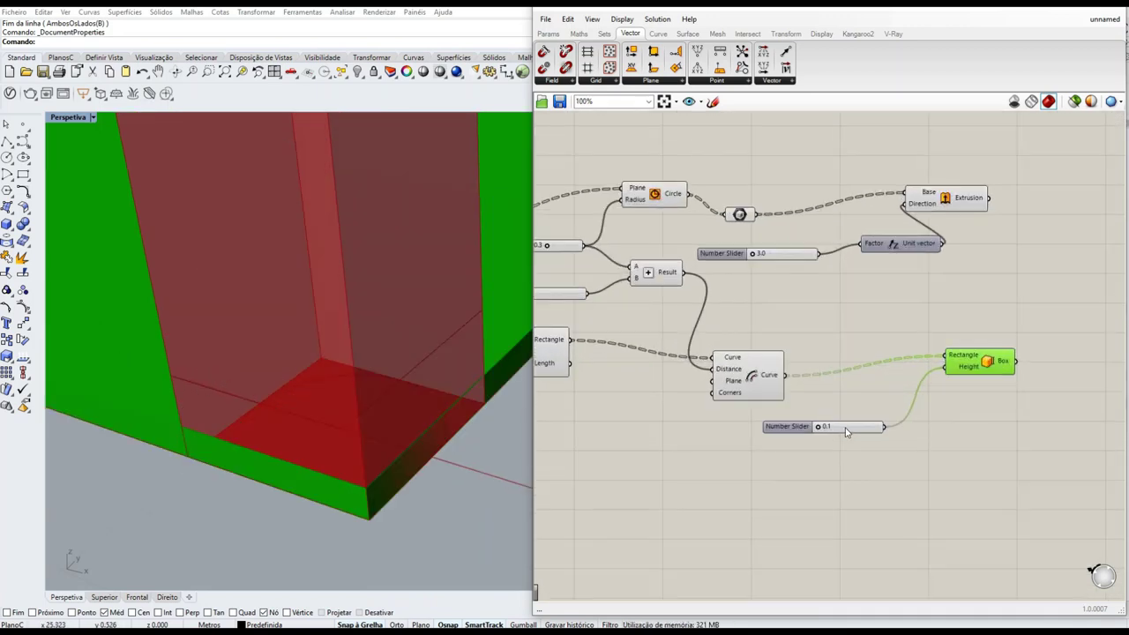
Set the slab height slider to 0.3 and align Box Rectangle level with Offset Curve's output.
left_click_drag(819, 427, 843, 429)
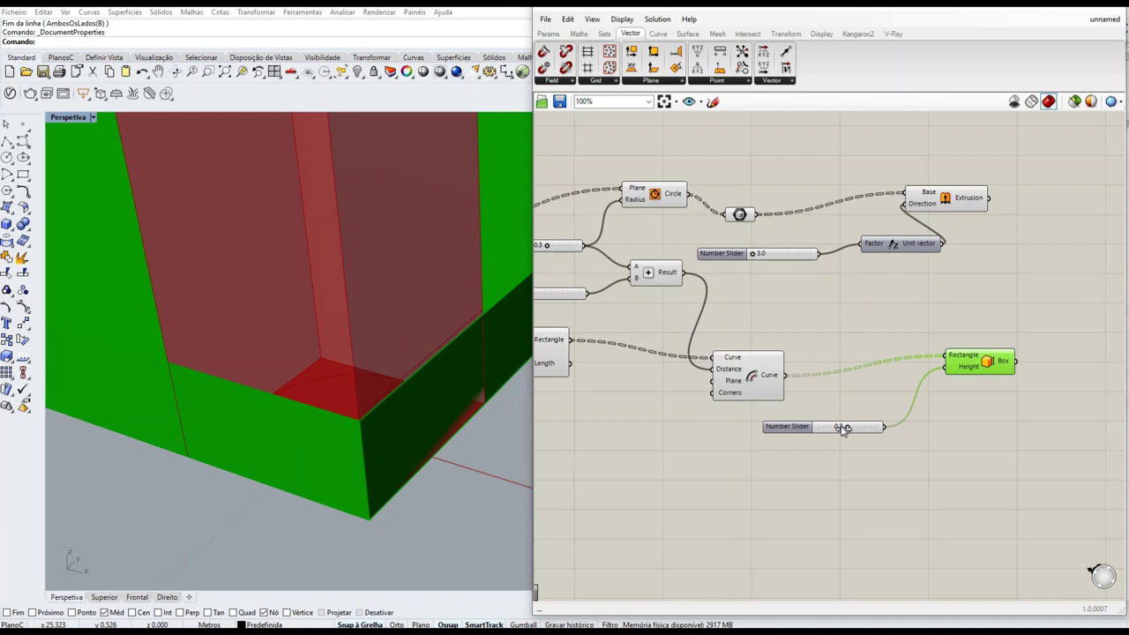
right_click_drag(893, 398, 818, 370)
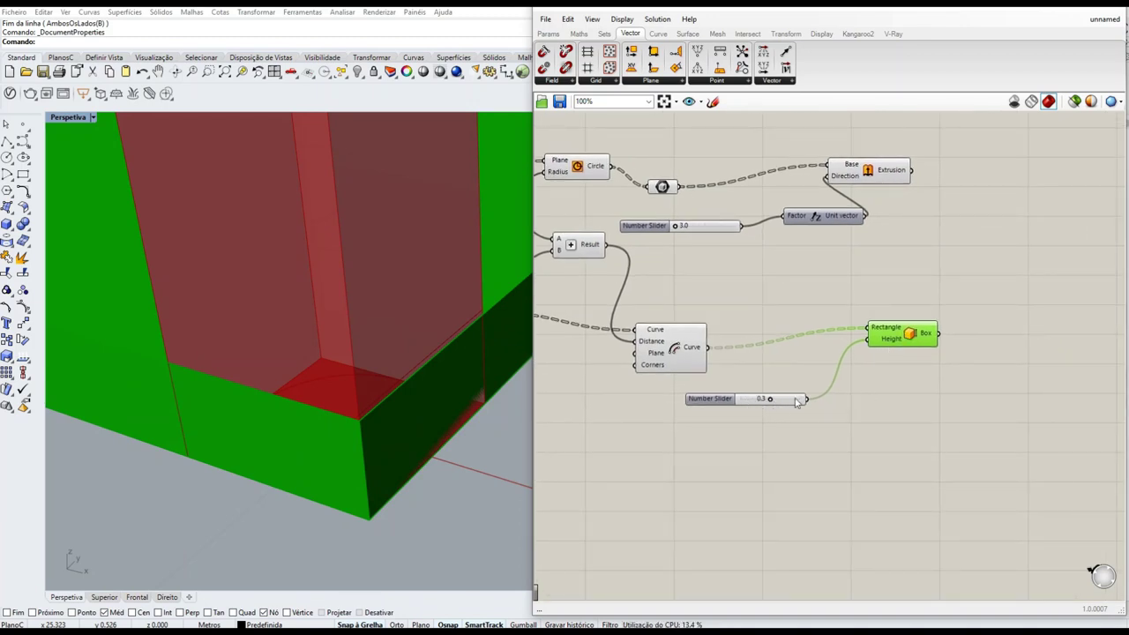
left_click_drag(907, 335, 904, 355)
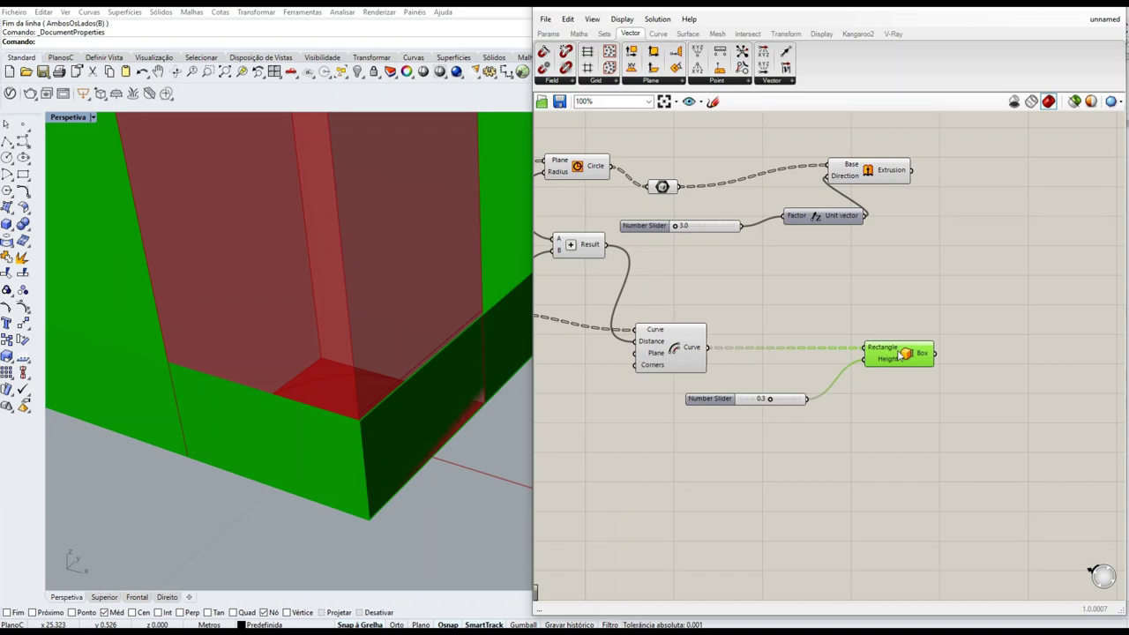
Add a Negative component and place it just below Box Rectangle.
double_click(874, 390)
type("nega")
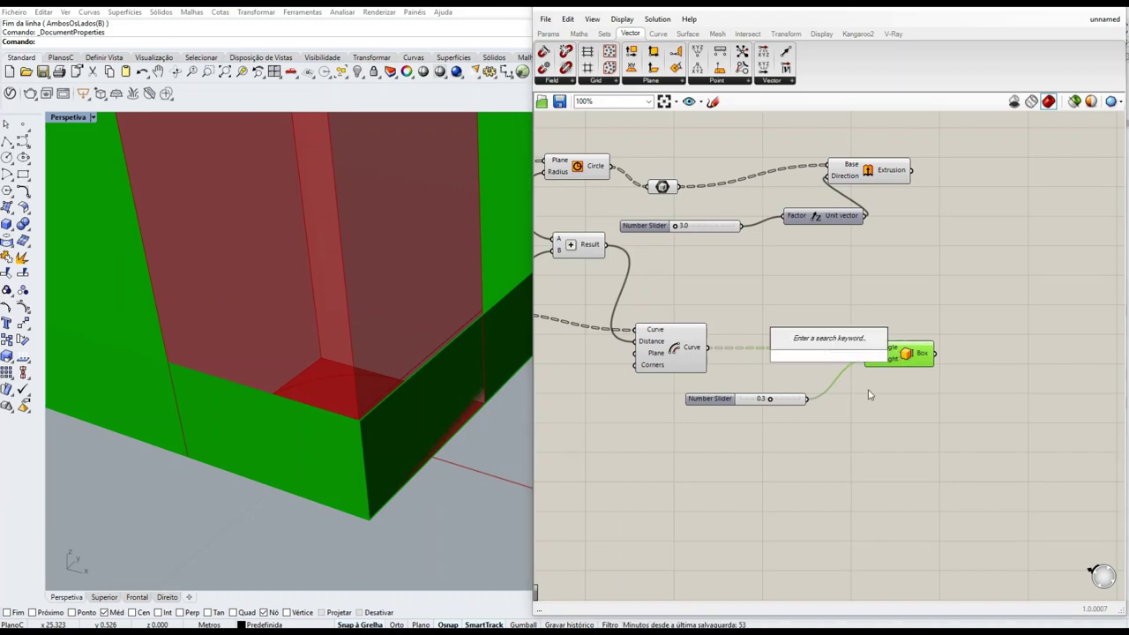
type("r")
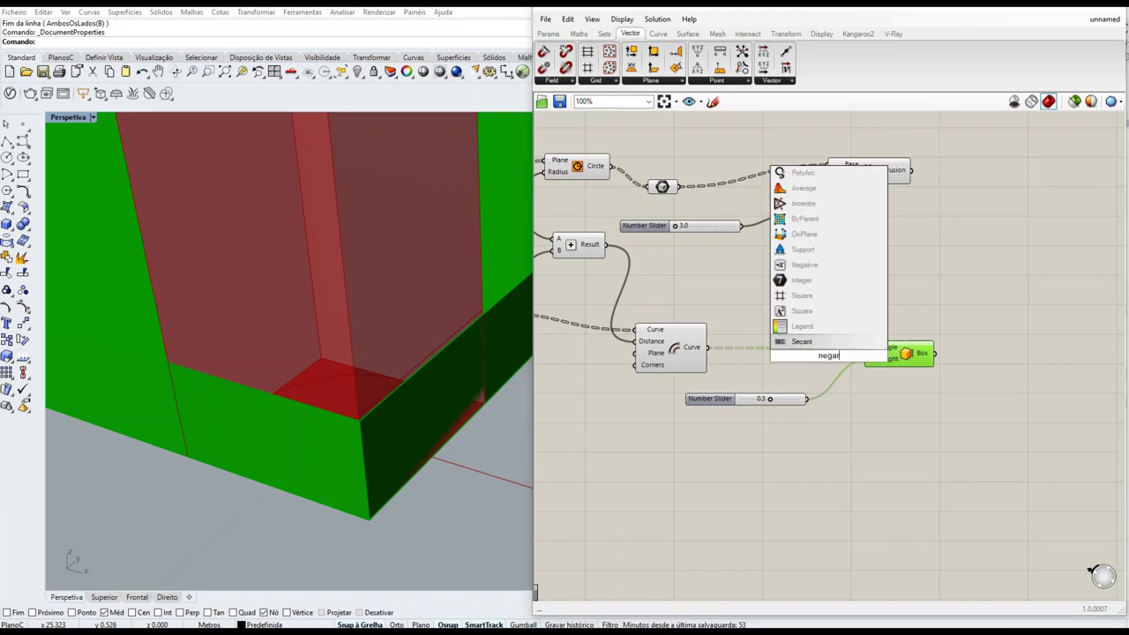
key("BackSpace")
left_click(820, 343)
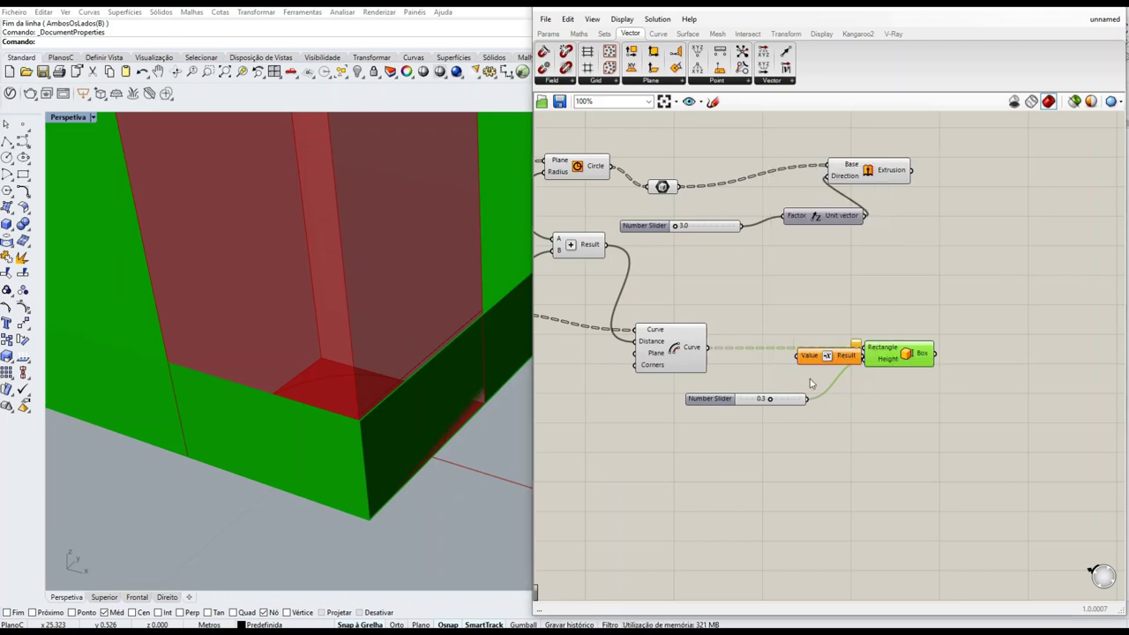
left_click_drag(830, 368, 880, 428)
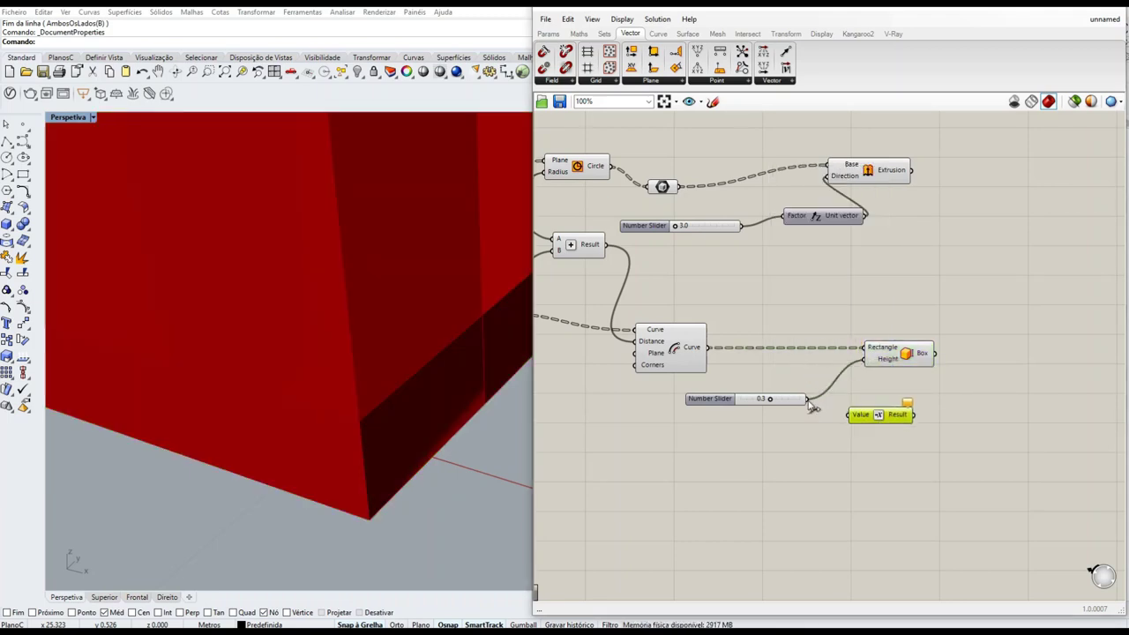
Route the slab height slider through Negative into Box Rectangle's Height input so the slab extends downward, and move the slider back for room.
left_click_drag(806, 399, 863, 359)
left_click_drag(727, 404, 655, 414)
left_click(898, 357)
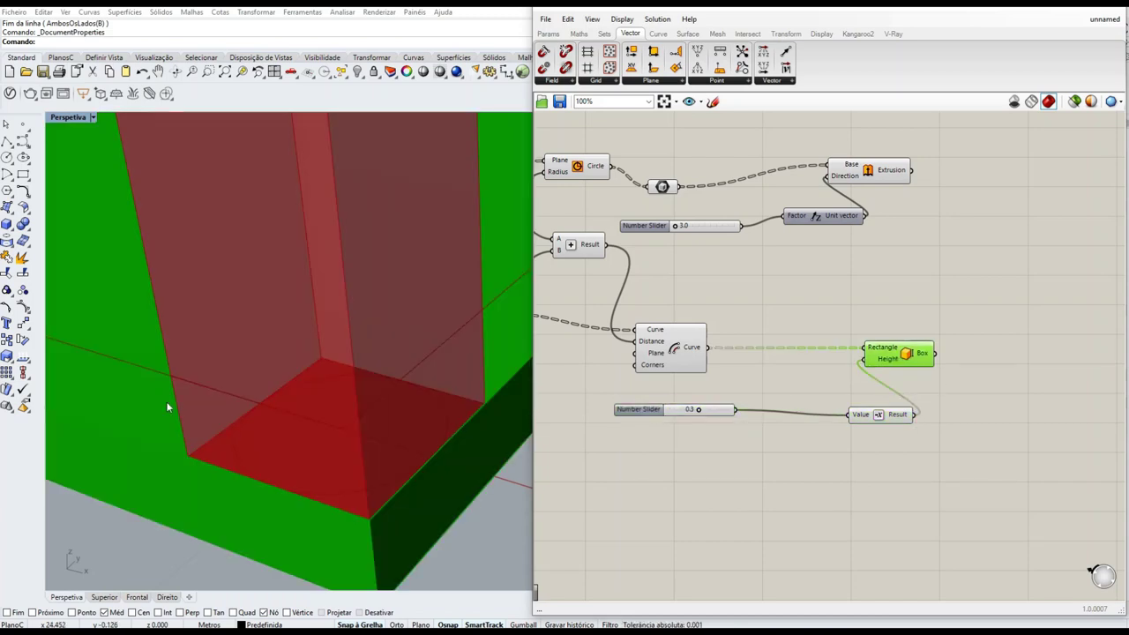
scroll(166, 401, "down", 5)
scroll(167, 379, "up", 4)
scroll(172, 344, "up", 4)
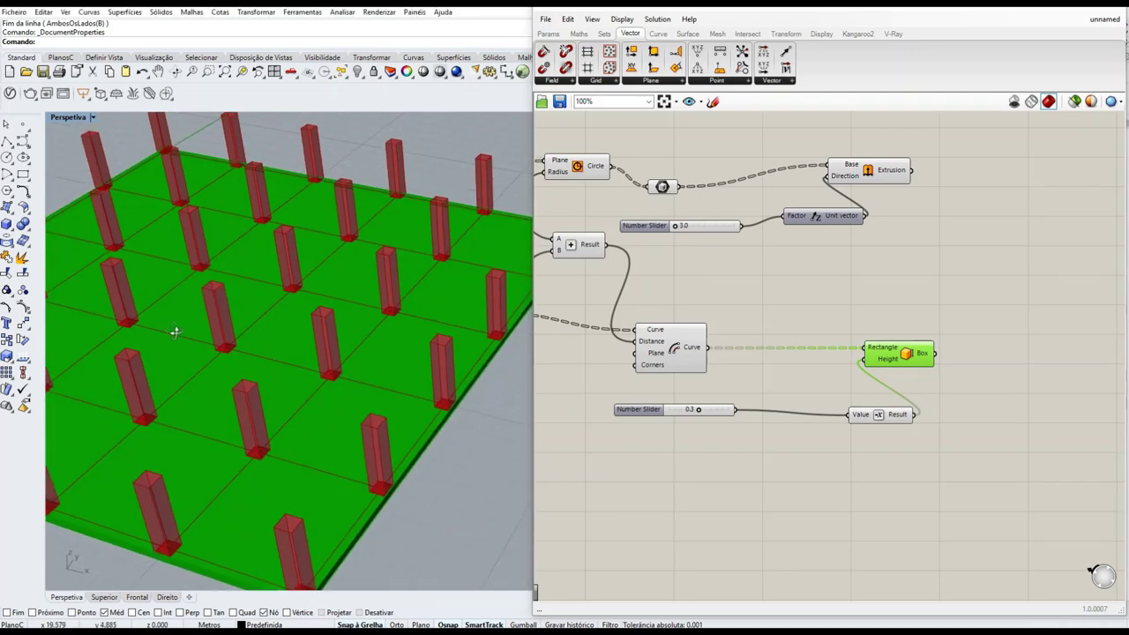
Tidy the layout by moving Negative next to the slab height slider and shifting Box Rectangle and Extrusion farther along.
left_click_drag(918, 351, 937, 367)
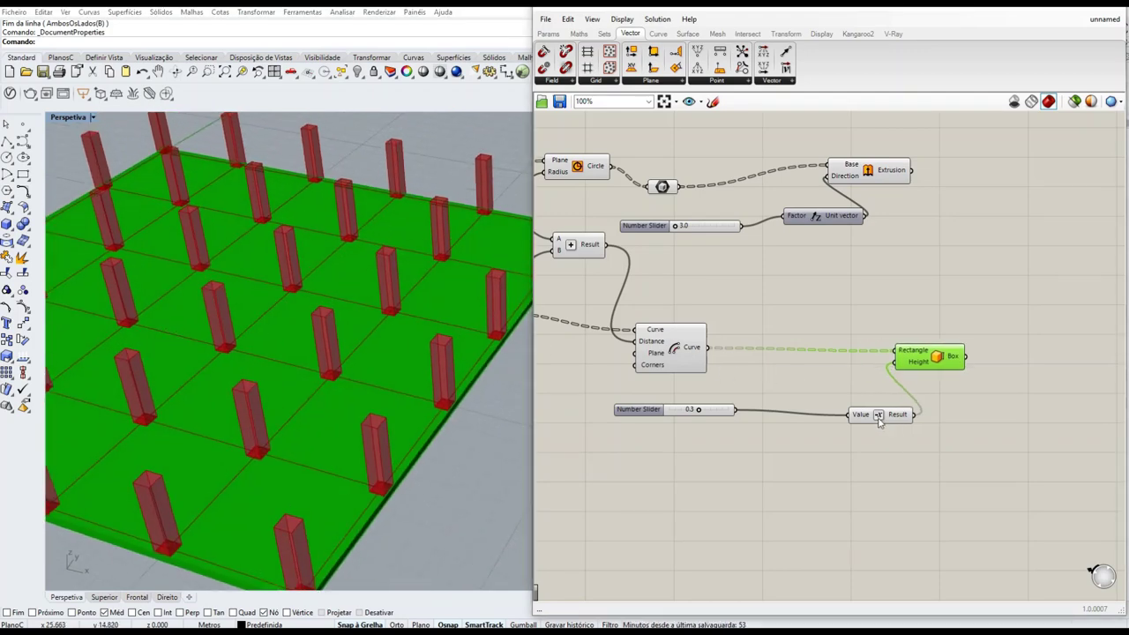
left_click_drag(879, 421, 801, 417)
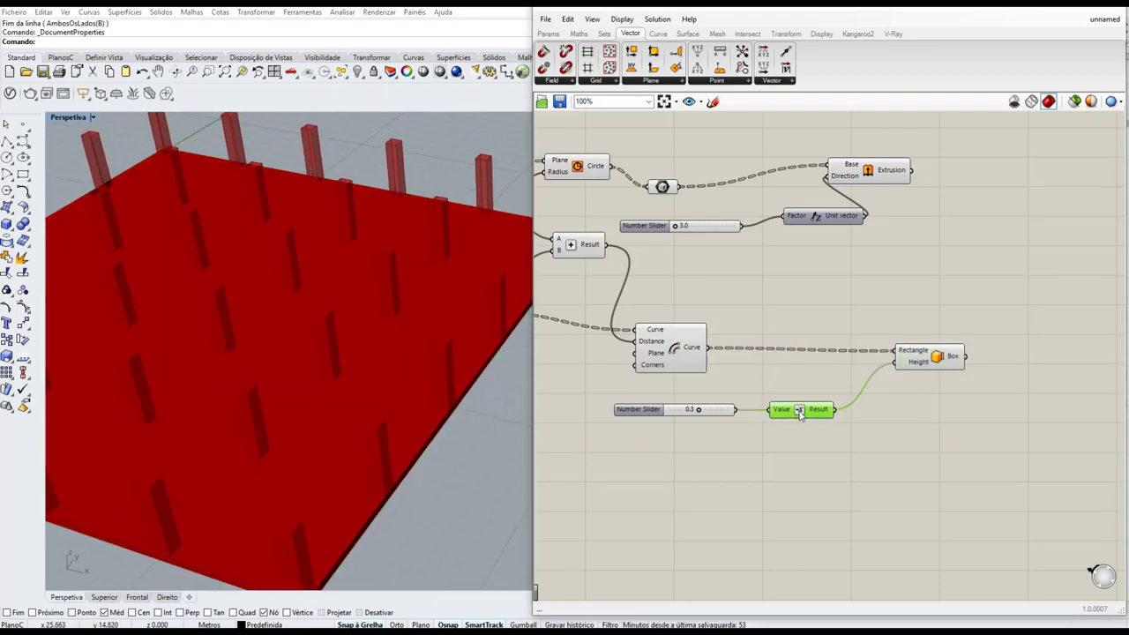
left_click(898, 420)
scroll(888, 418, "down", 3)
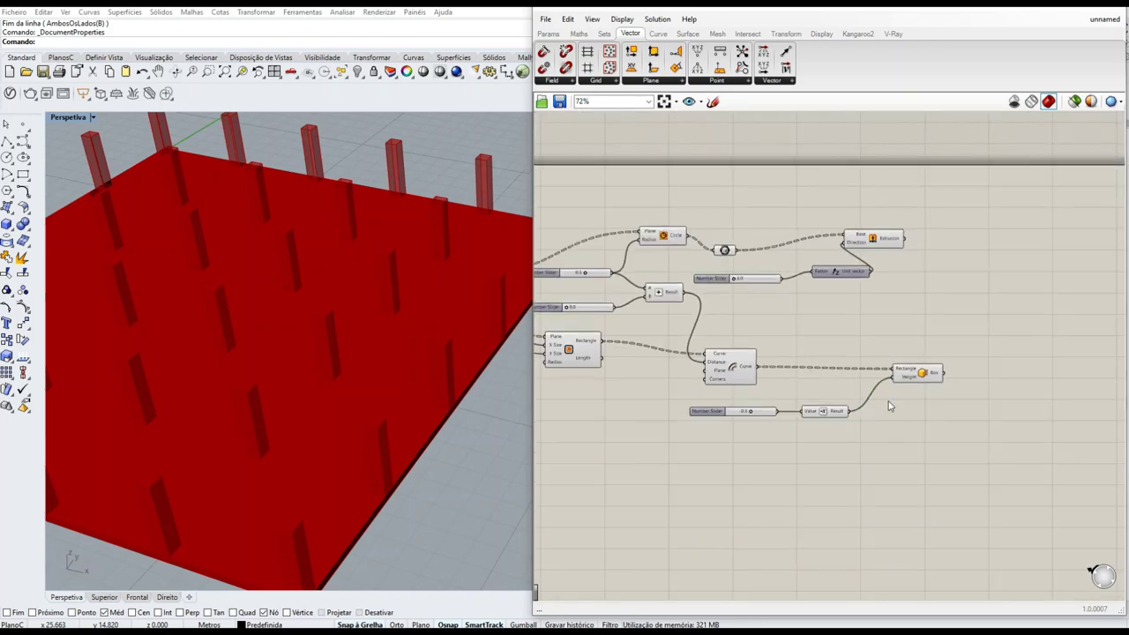
left_click_drag(865, 244, 941, 249)
right_click_drag(427, 342, 512, 352)
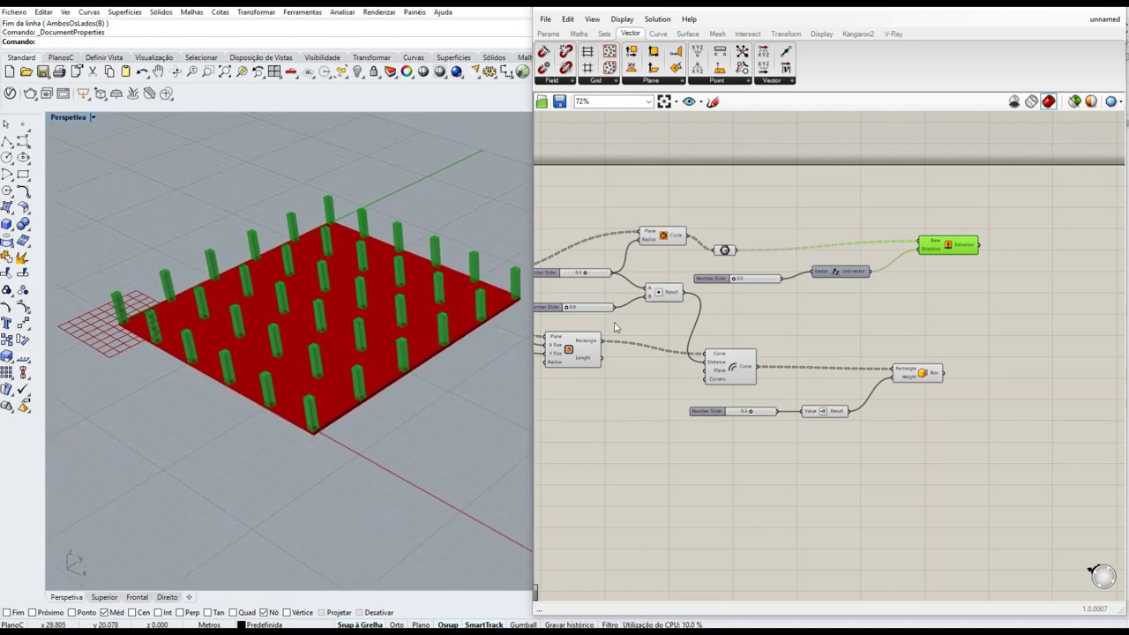
left_click_drag(946, 251, 932, 254)
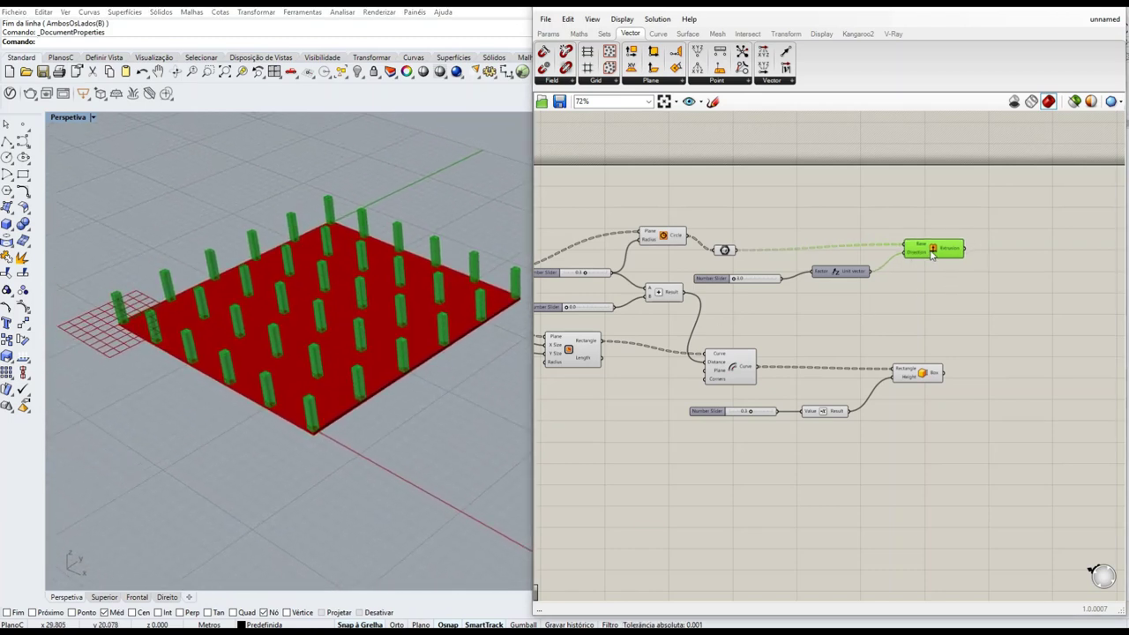
Examine the columns and floor slab in the perspective view by highlighting Extrusion and Box Rectangle, together and individually.
left_click(914, 378, "shift")
right_click_drag(444, 392, 411, 360)
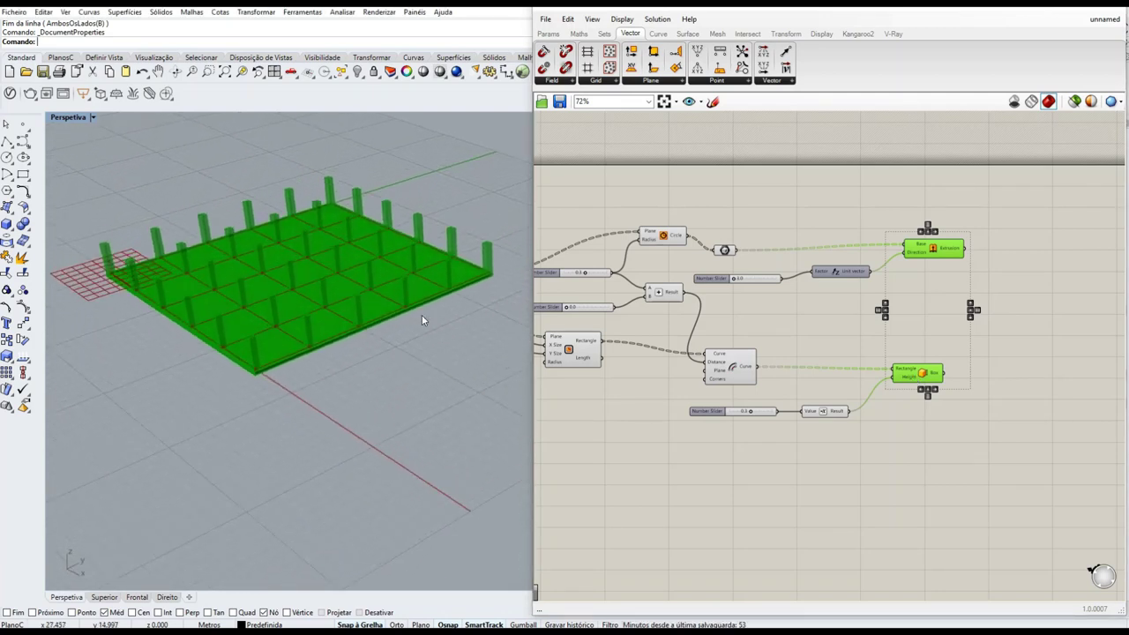
scroll(274, 226, "up", 2)
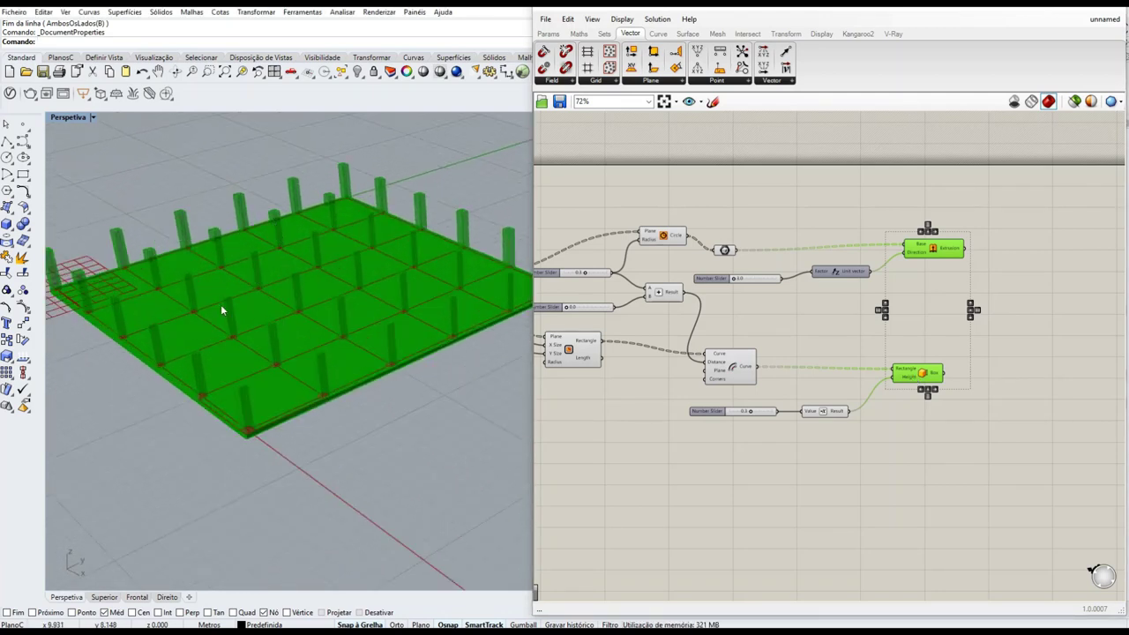
scroll(190, 357, "down", 2)
scroll(215, 365, "up", 3)
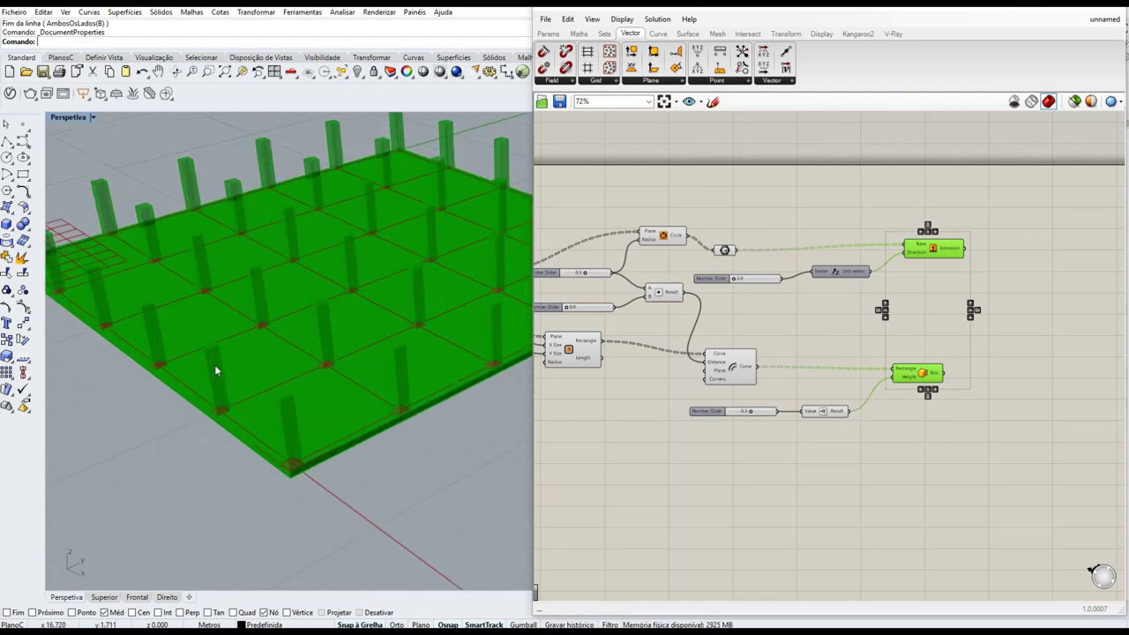
left_click(1034, 296)
left_click(937, 251)
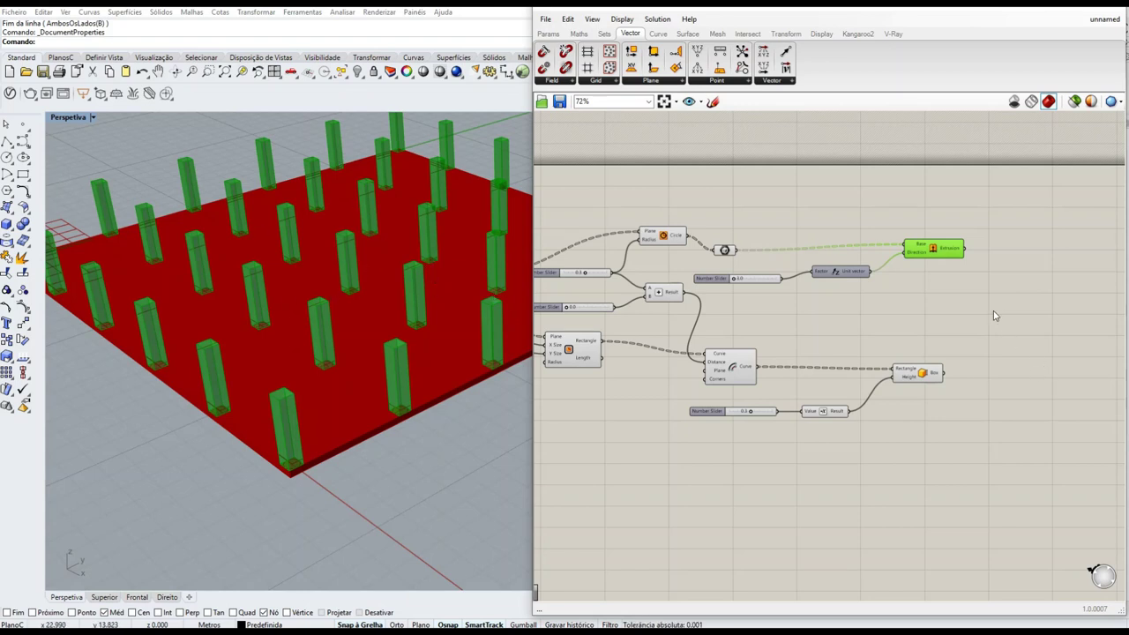
right_click_drag(995, 315, 820, 318)
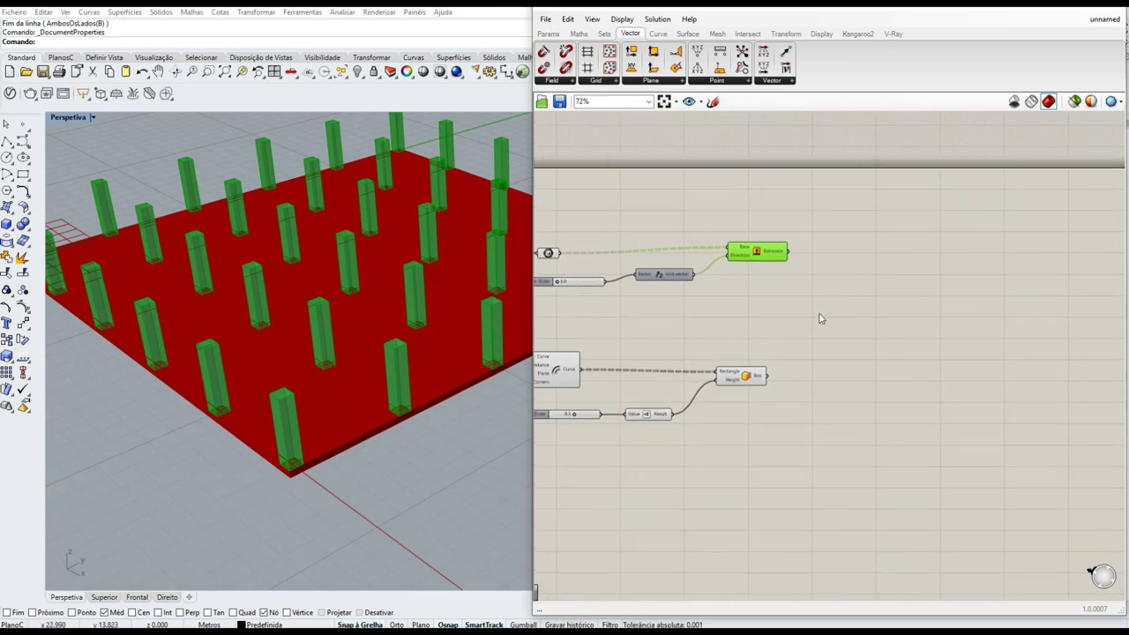
left_click(753, 385)
scroll(316, 474, "down", 2)
right_click_drag(479, 388, 469, 395)
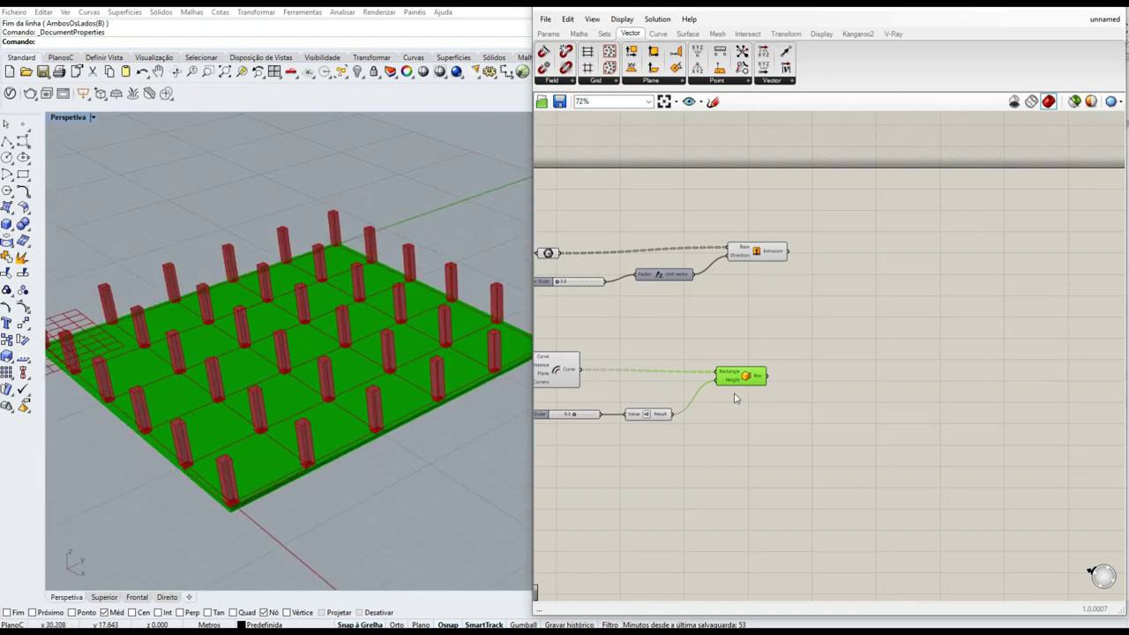
Add a Move component after Box Rectangle and connect the Box output to its Geometry input.
left_click(831, 335)
double_click(805, 369)
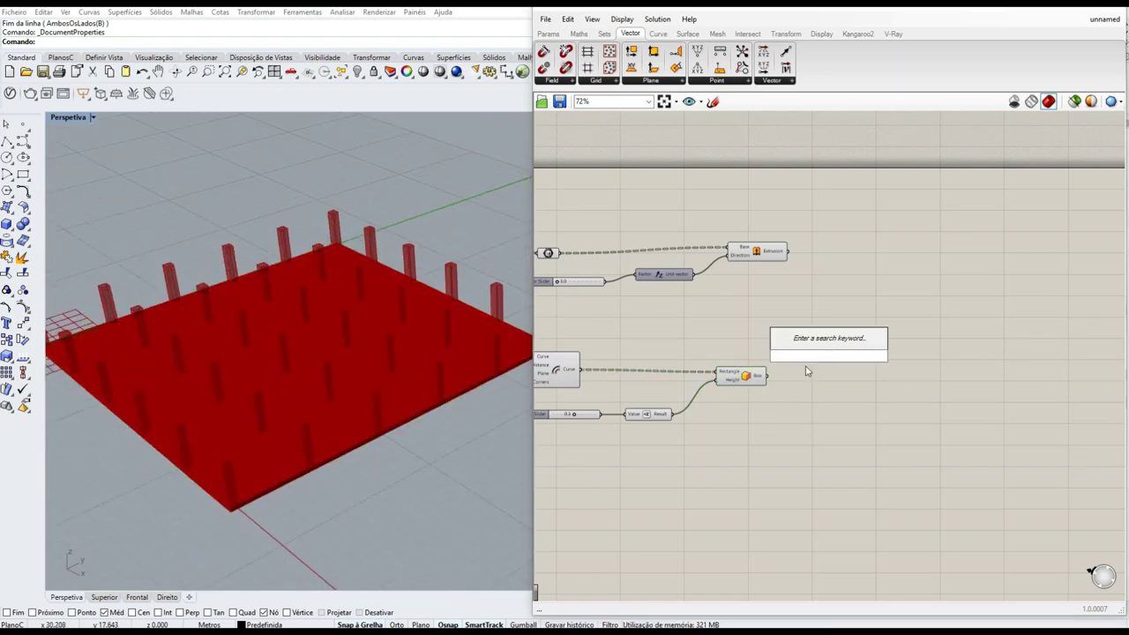
type("move")
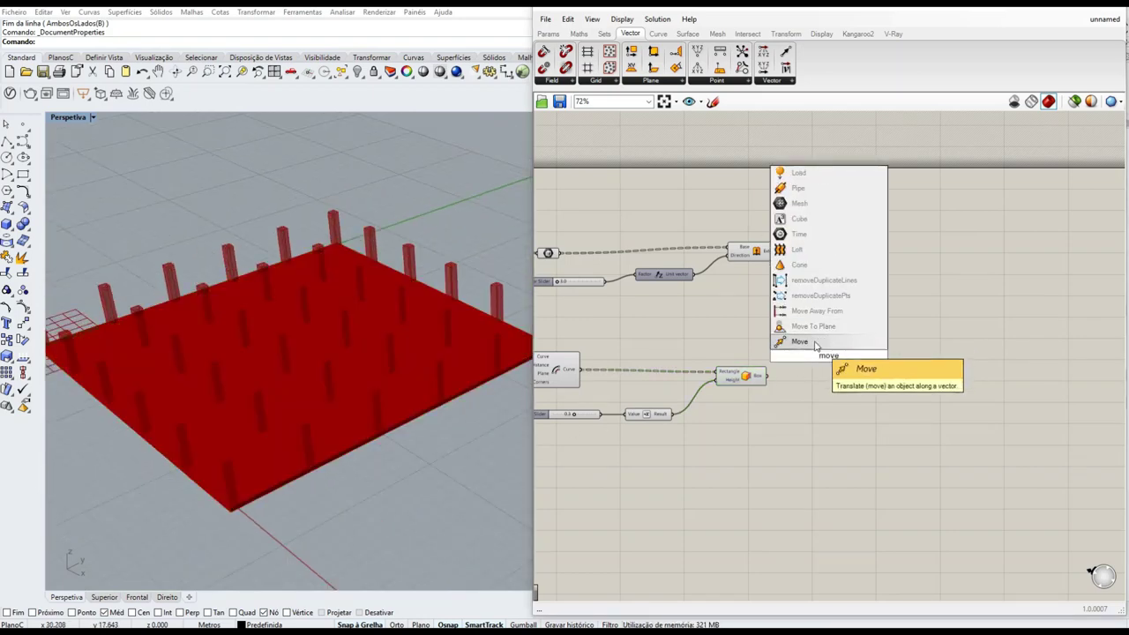
key("Return")
scroll(811, 369, "up", 3)
left_click_drag(842, 360, 896, 361)
left_click_drag(736, 385, 847, 352)
right_click_drag(283, 338, 180, 220)
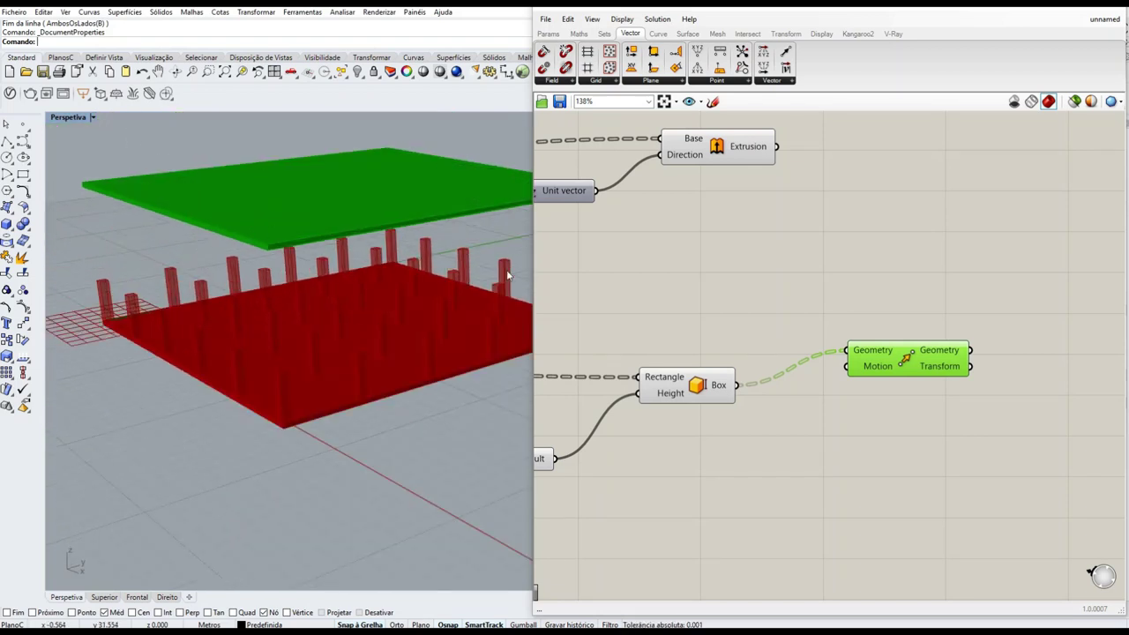
left_click_drag(896, 374, 951, 371)
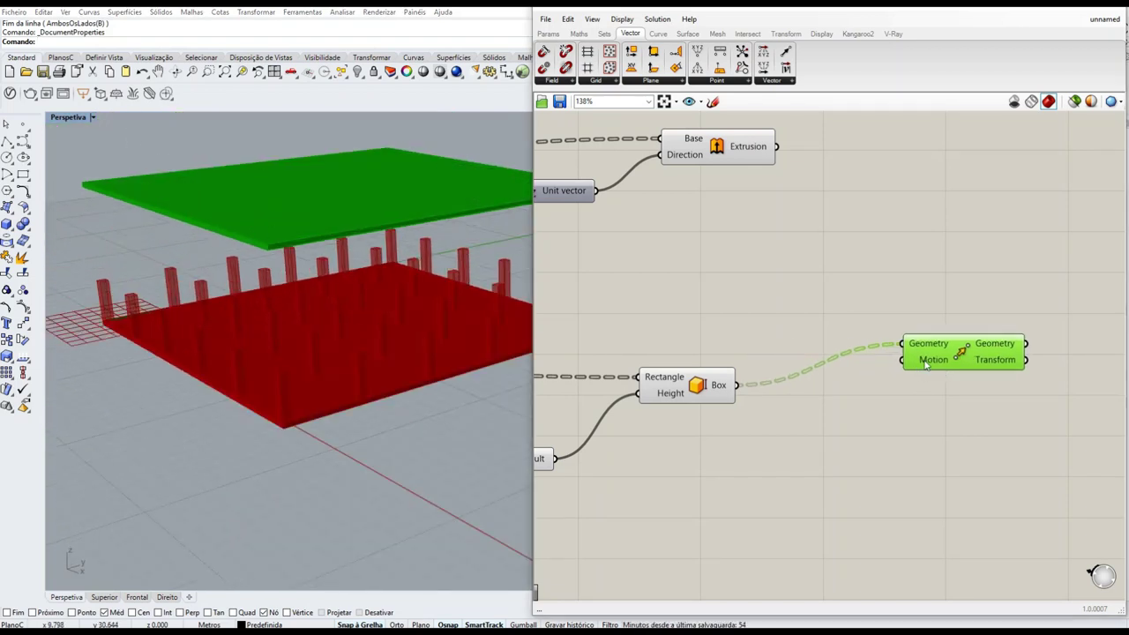
Add a Unit Z component below Move and connect its Unit vector output to Move's Motion input.
double_click(863, 431)
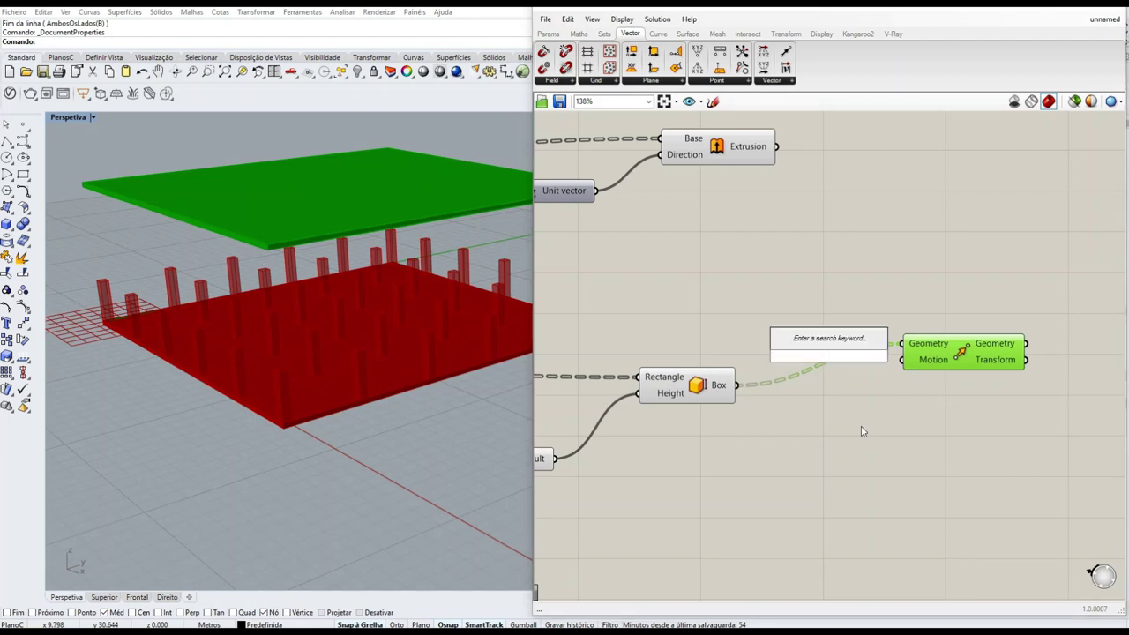
type("z")
key("Return")
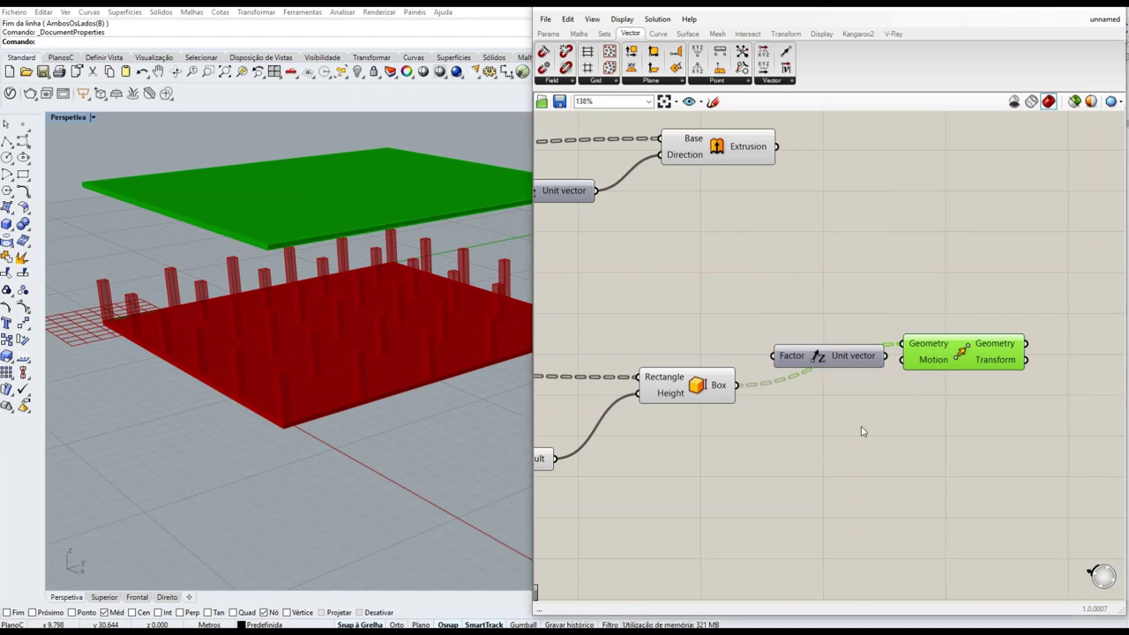
left_click_drag(849, 351, 902, 359)
left_click_drag(768, 325, 826, 434)
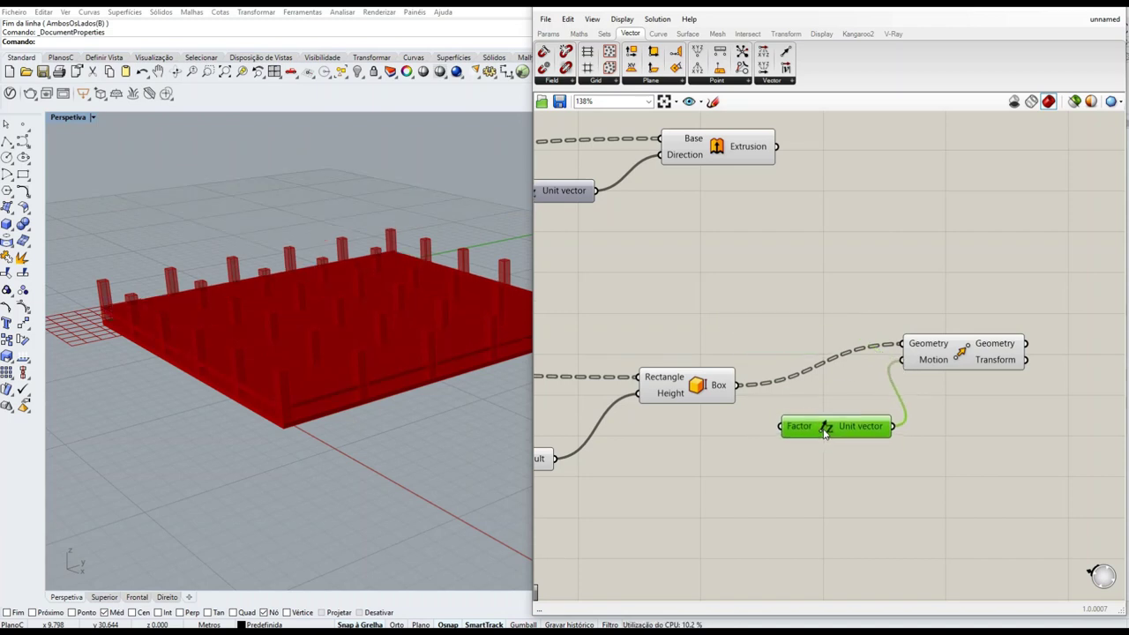
left_click(957, 353)
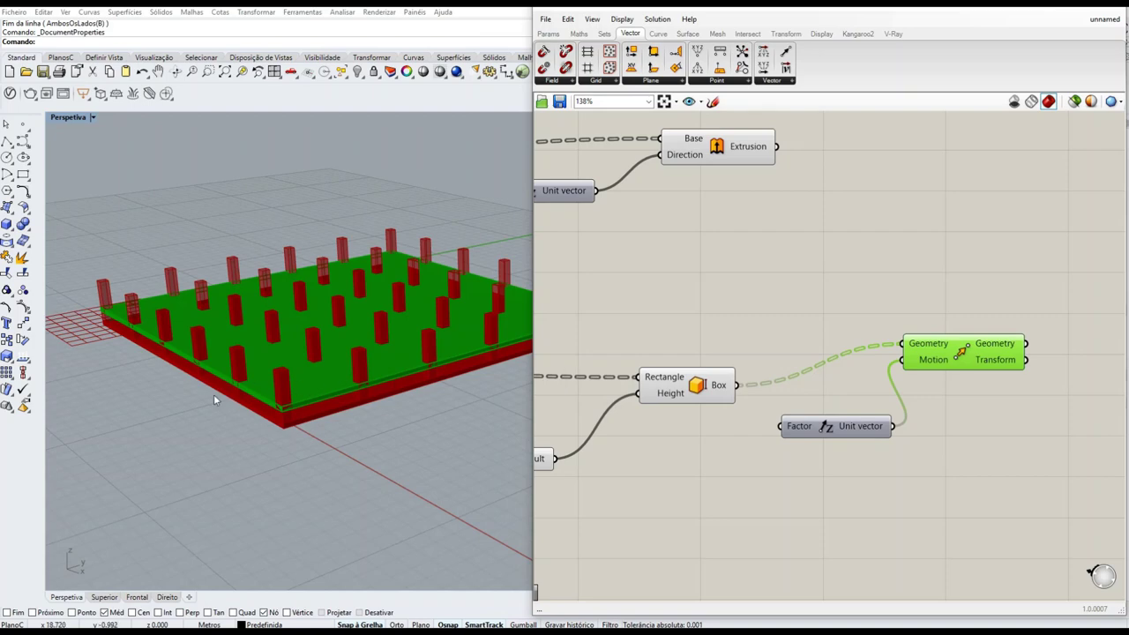
Connect the 3.0 column height slider to the Factor input of the Unit Z that feeds Move.
scroll(213, 394, "down", 3)
scroll(448, 402, "up", 5)
scroll(776, 283, "down", 3)
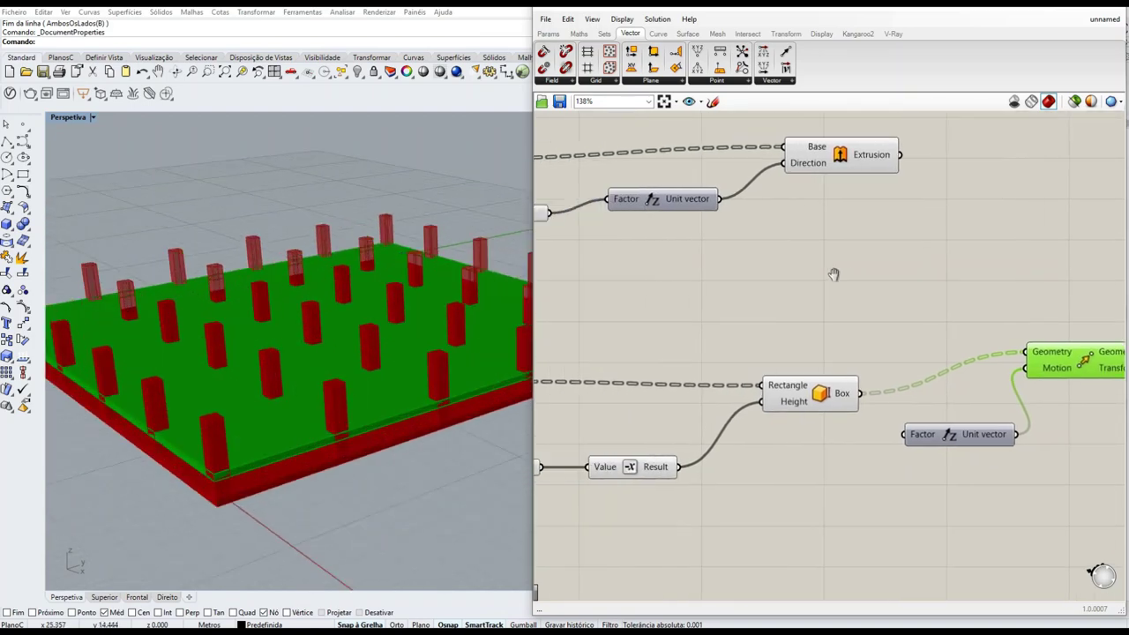
right_click_drag(649, 273, 736, 262)
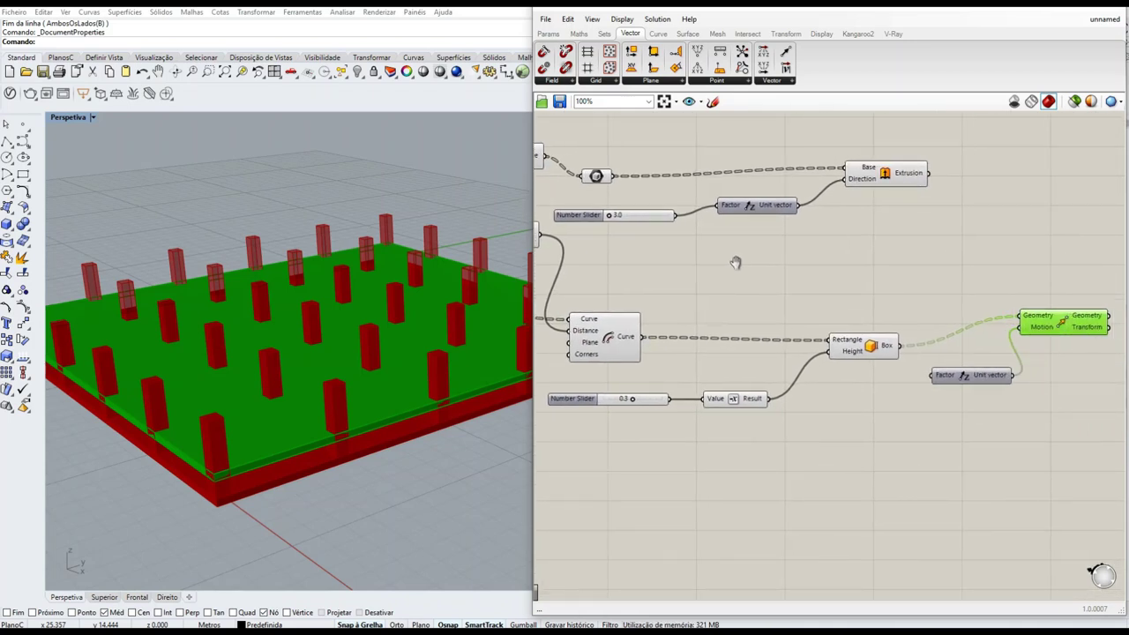
left_click_drag(678, 217, 933, 375)
scroll(388, 304, "down", 2)
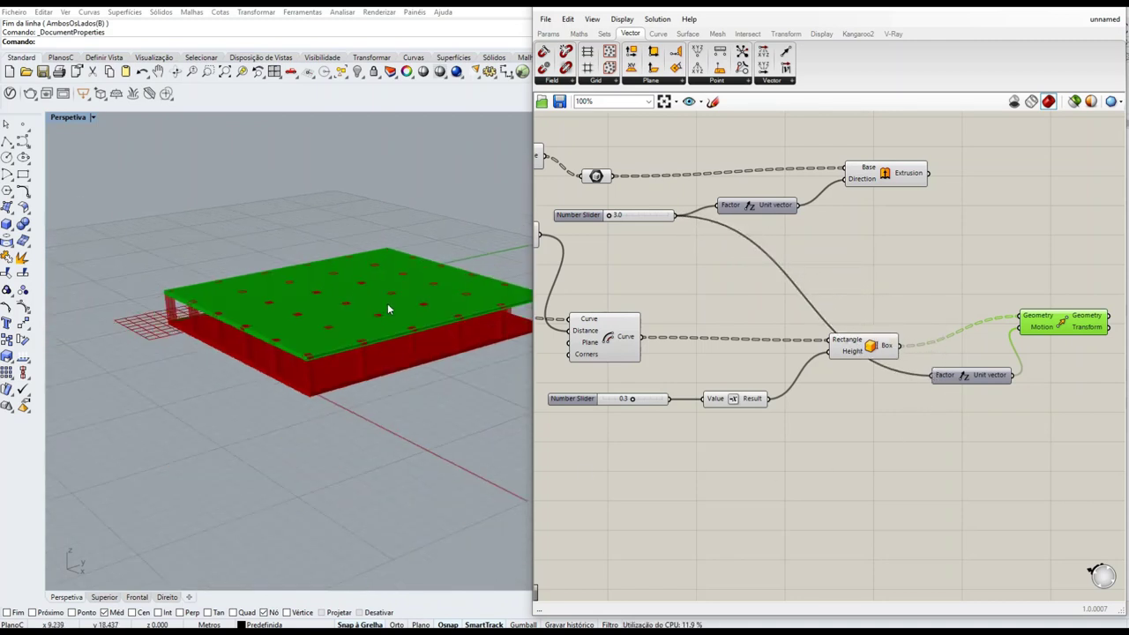
scroll(343, 353, "up", 3)
Place Unit Z directly below Box Rectangle, bring Move closer, and inspect the corner where the upper slab meets the columns.
left_click_drag(1063, 319, 1035, 305)
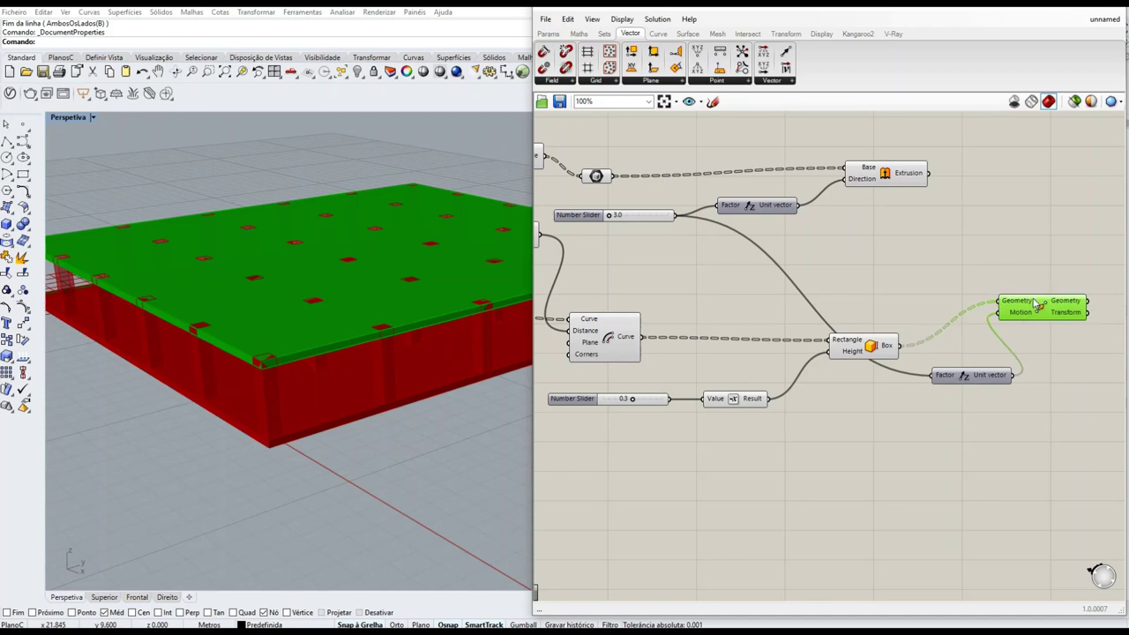
left_click_drag(971, 375, 869, 376)
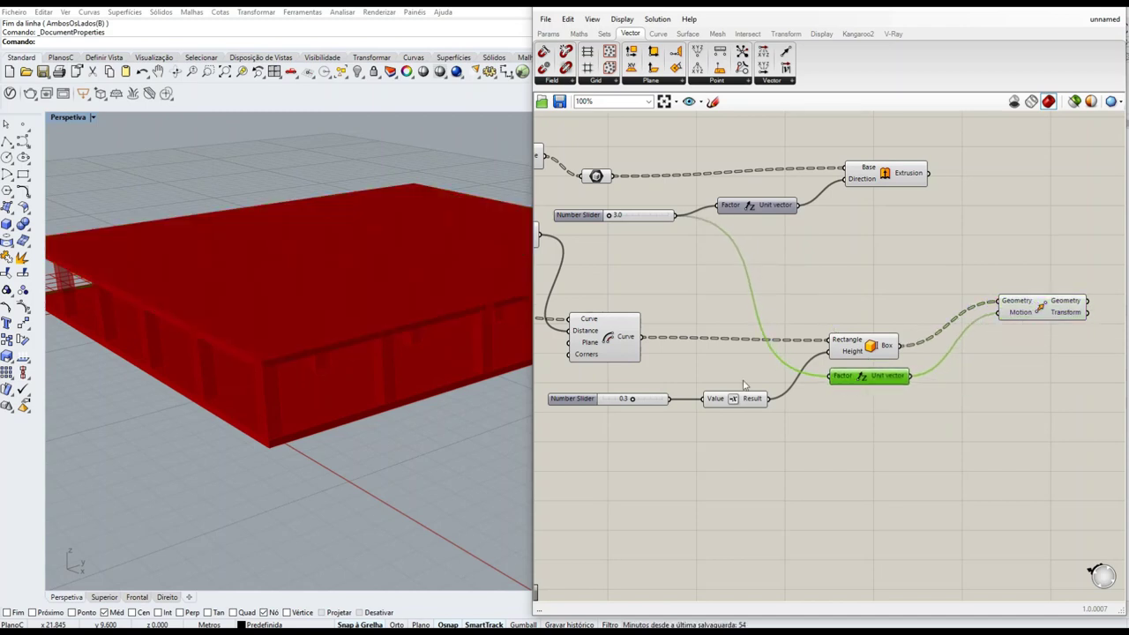
scroll(250, 370, "up", 5)
left_click(1042, 306)
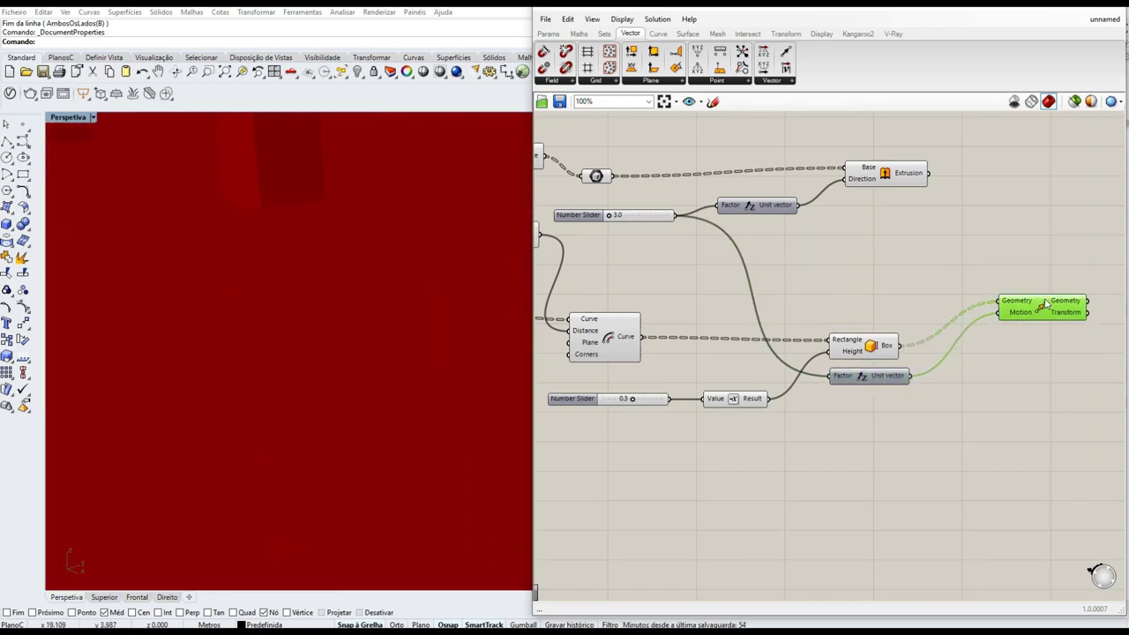
scroll(357, 411, "down", 5)
scroll(392, 413, "up", 4)
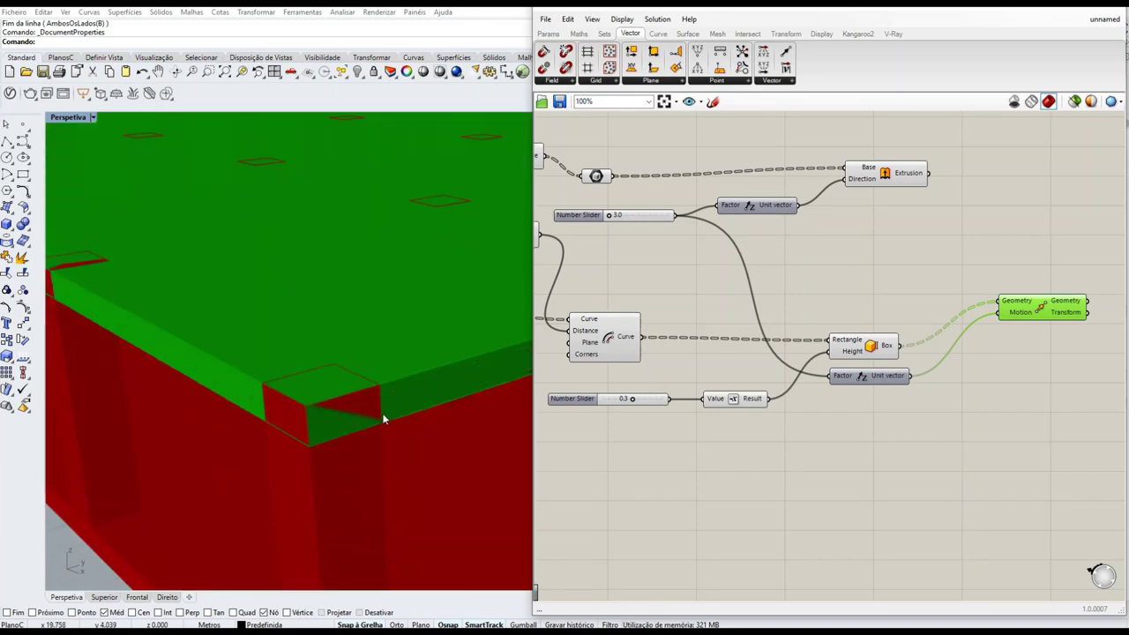
right_click_drag(321, 353, 321, 278)
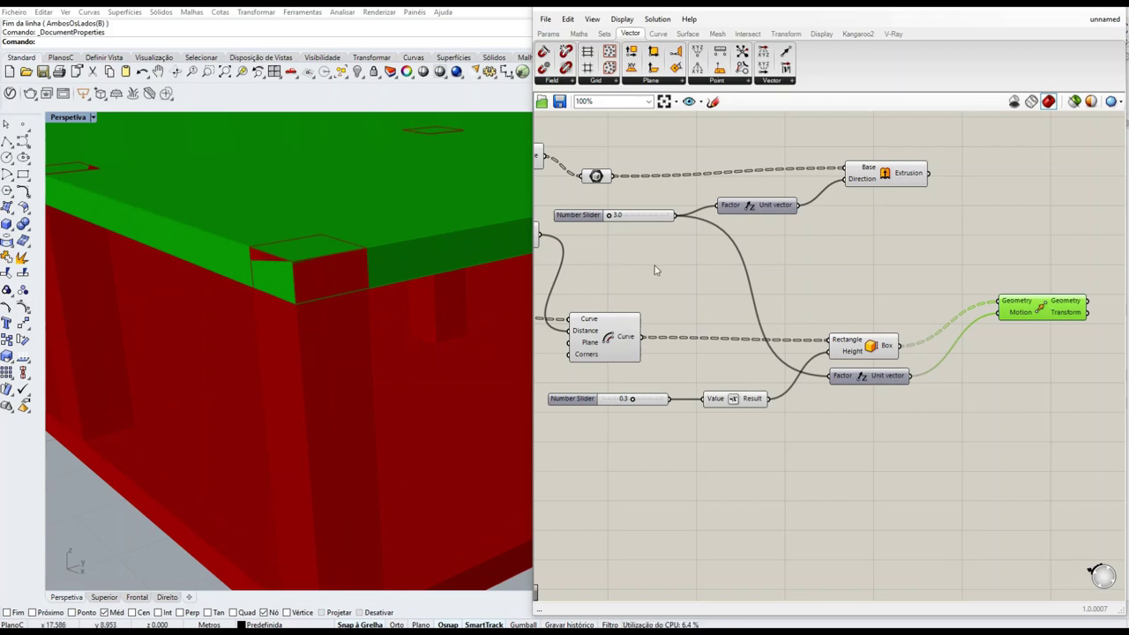
Add a Subtraction component with the 3.0 column height slider in A and the 0.3 slab height slider in B.
right_click_drag(675, 272, 734, 272)
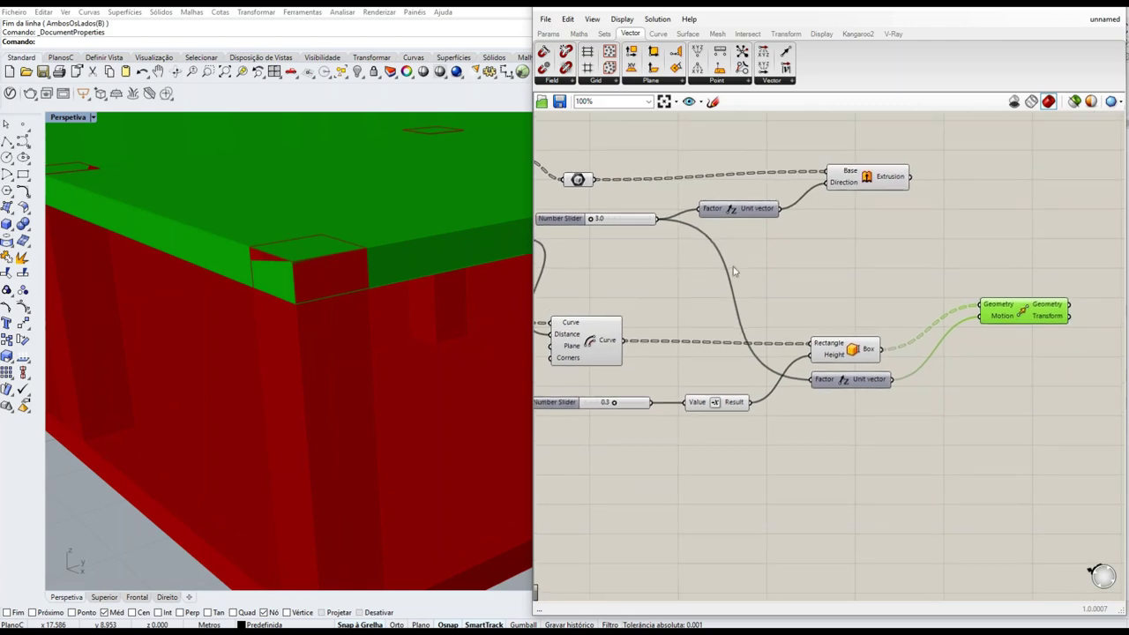
double_click(841, 292)
type("s")
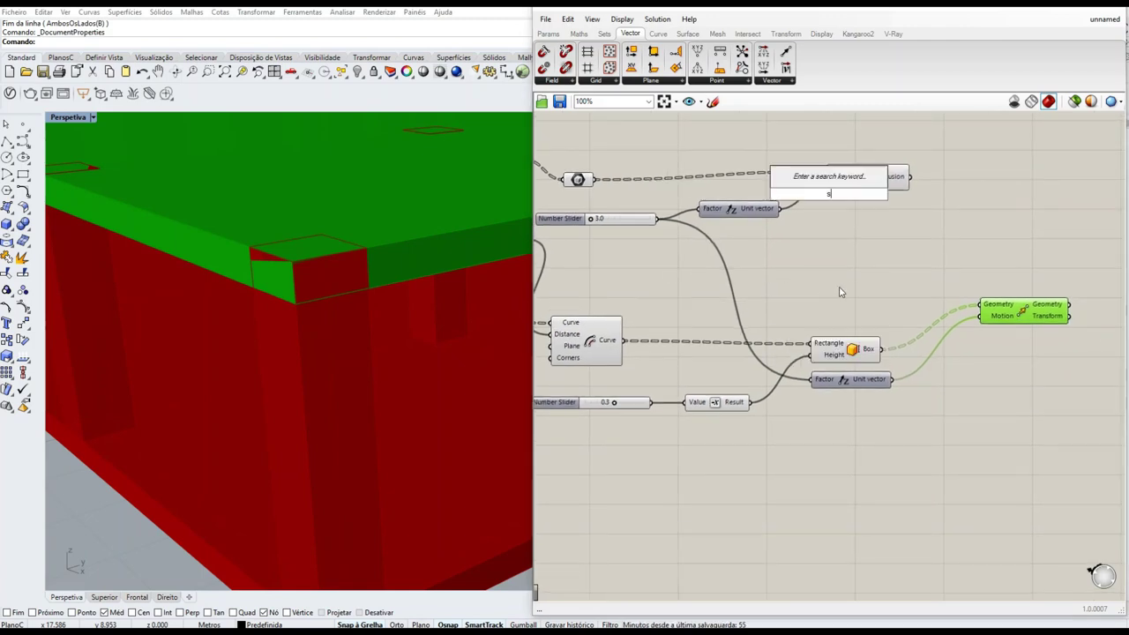
type("ubt")
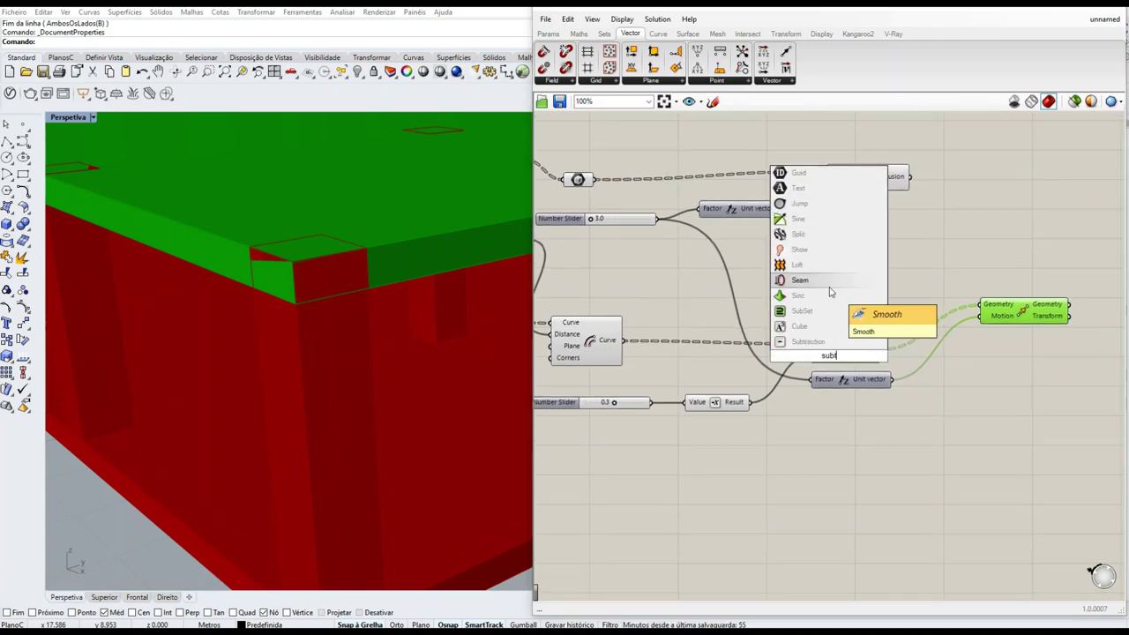
left_click(820, 344)
left_click_drag(825, 350, 819, 271)
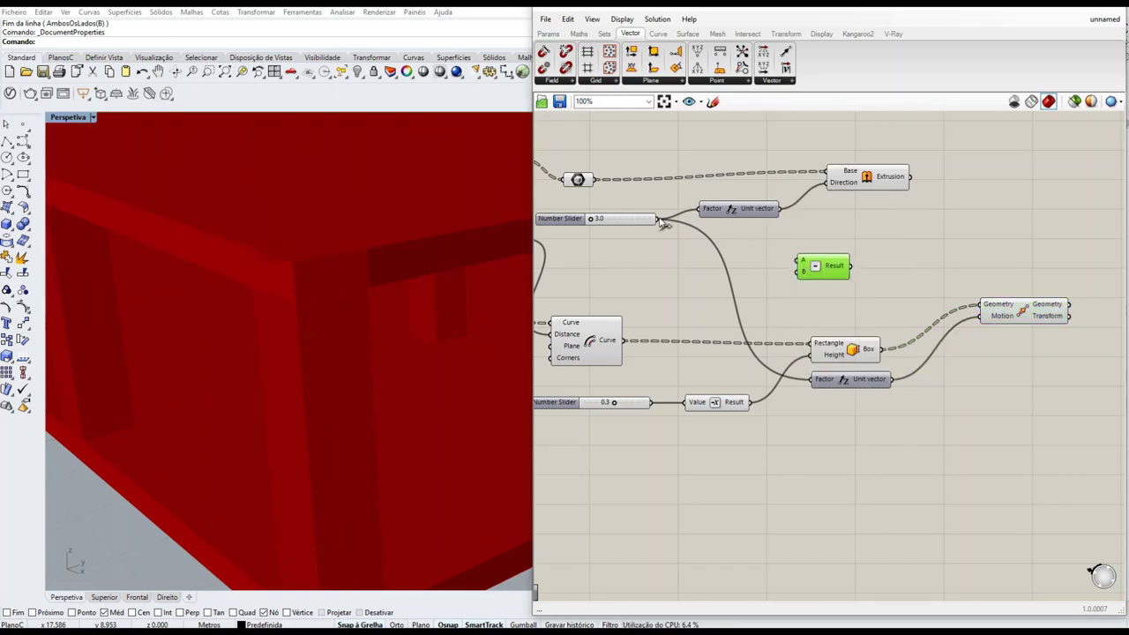
left_click_drag(660, 221, 803, 265)
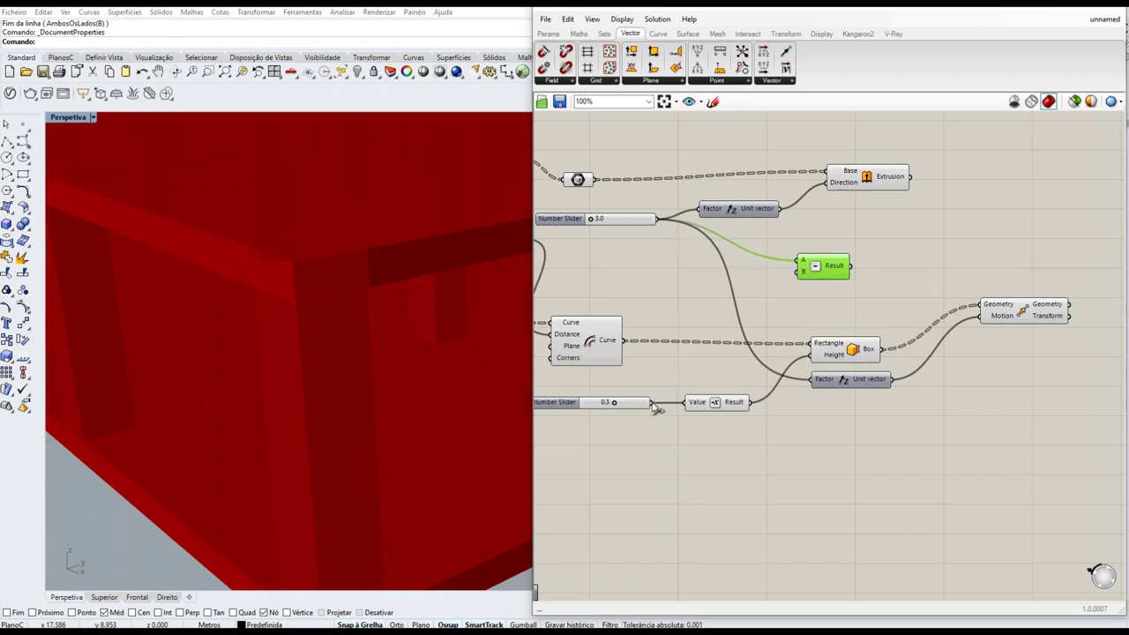
left_click_drag(654, 403, 801, 272)
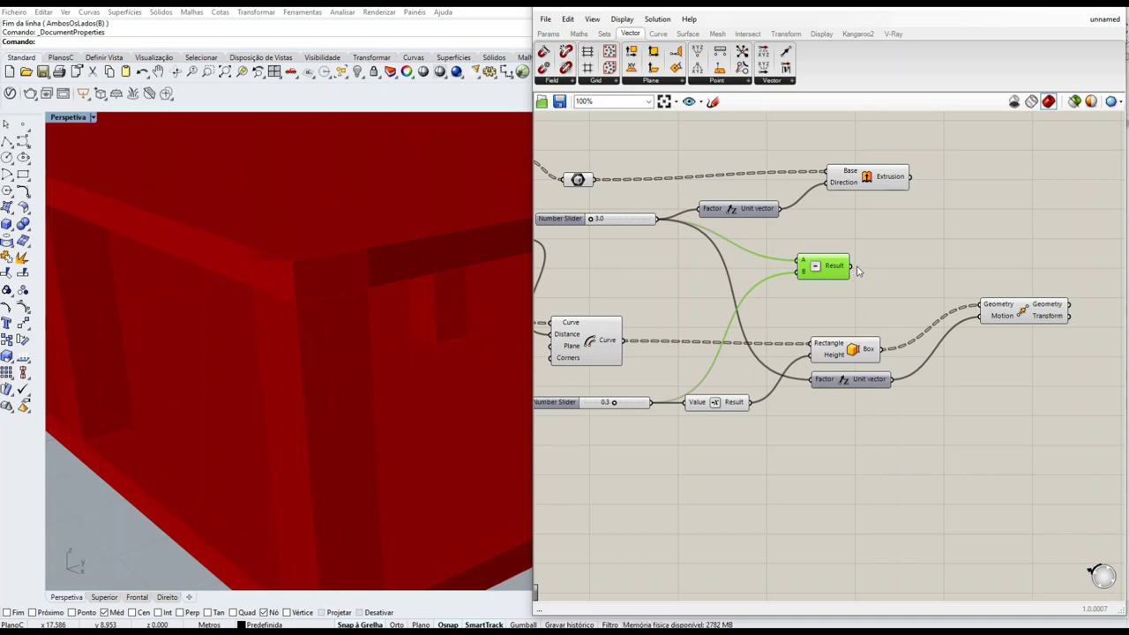
Connect the Subtraction Result to the column Unit Z's Factor, keep its vector feeding Extrusion's Direction, and shift Unit Z and Extrusion along.
left_click_drag(887, 177, 956, 175)
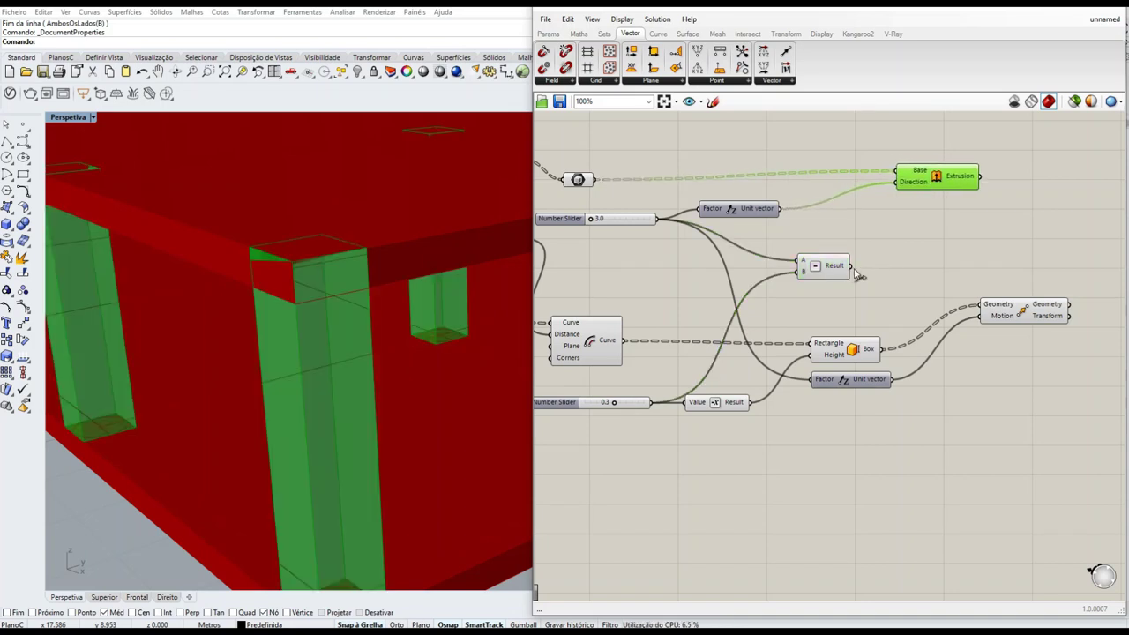
left_click_drag(853, 266, 897, 182)
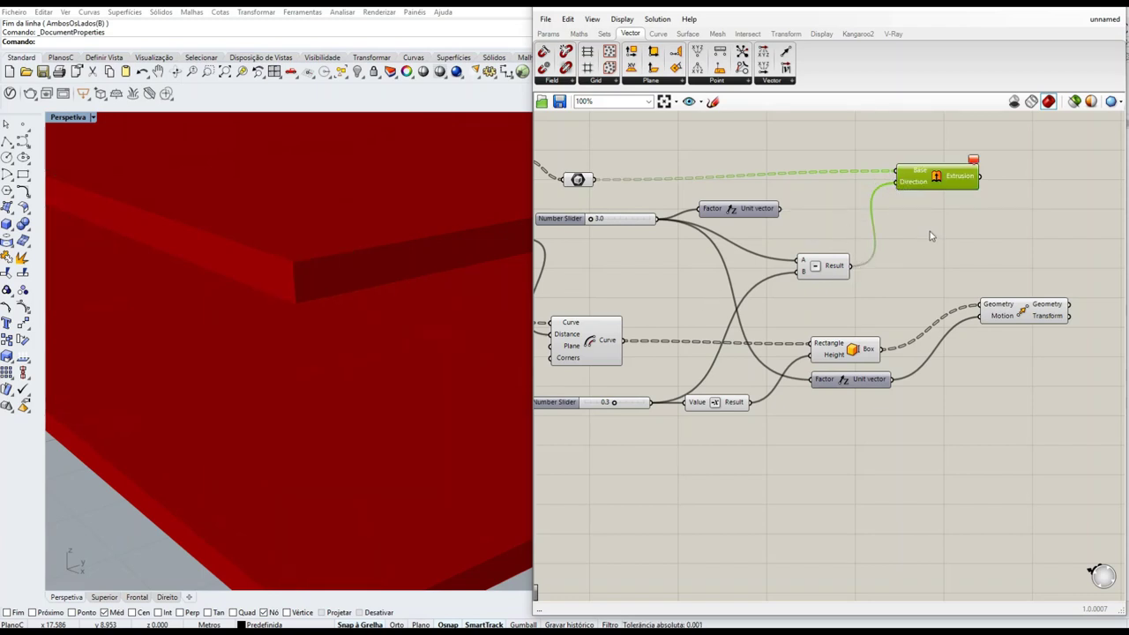
left_click_drag(752, 208, 838, 202)
left_click_drag(857, 276, 897, 182)
left_click_drag(785, 210, 845, 203)
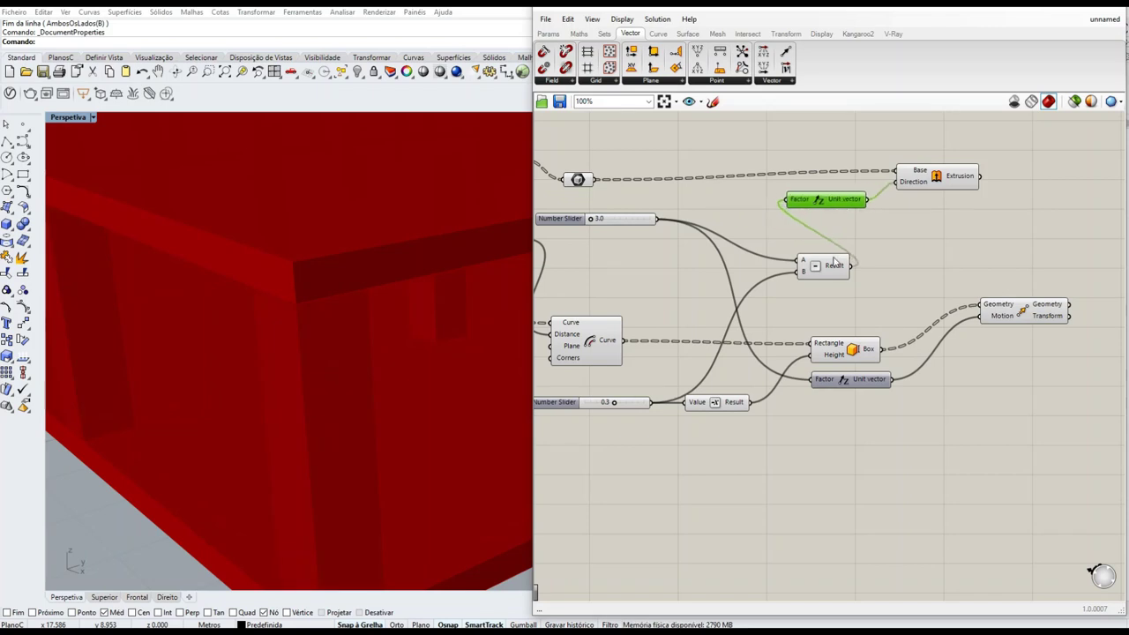
Tidy the layout by placing Subtraction between the two height sliders, shifting Unit Z and Extrusion back, and raising the column height slider slightly.
left_click_drag(832, 271, 688, 287)
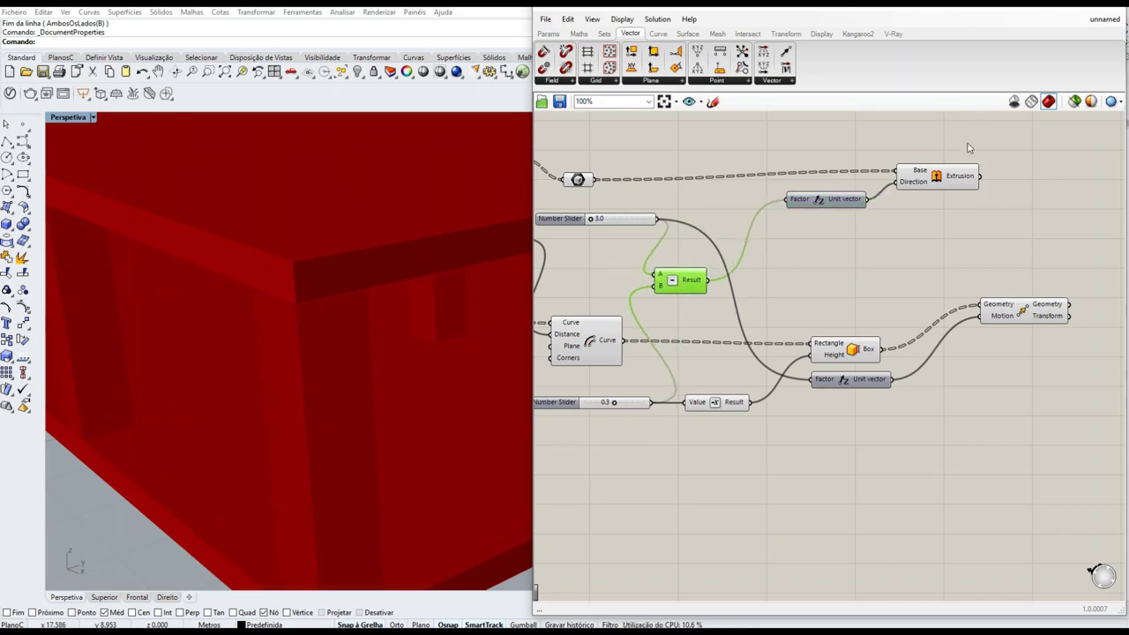
left_click_drag(983, 119, 790, 210)
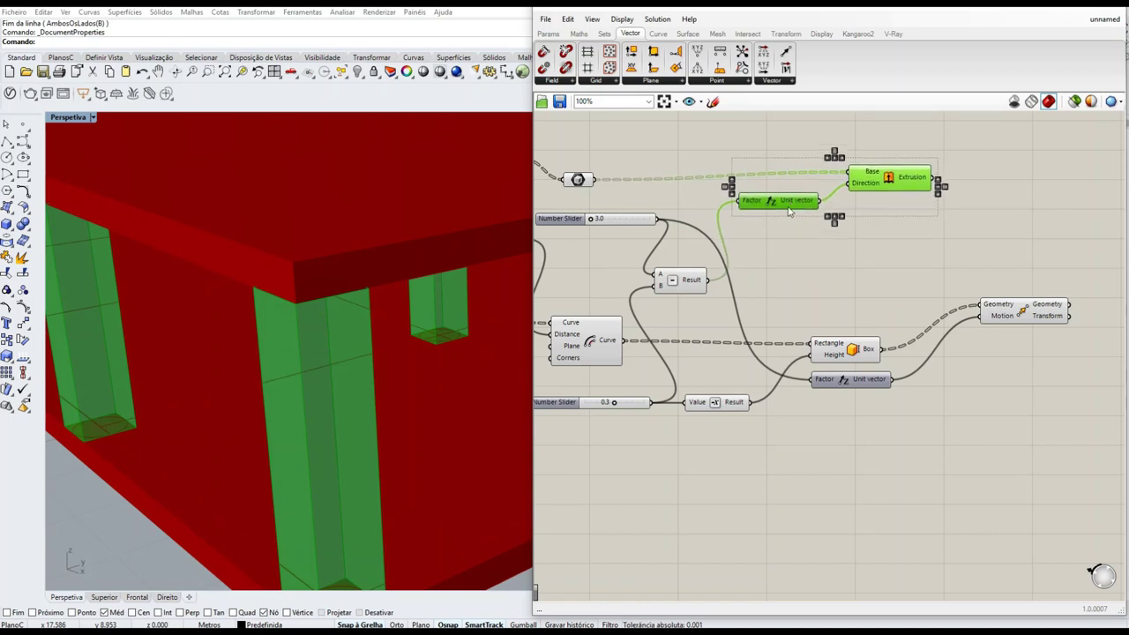
left_click_drag(554, 221, 552, 211)
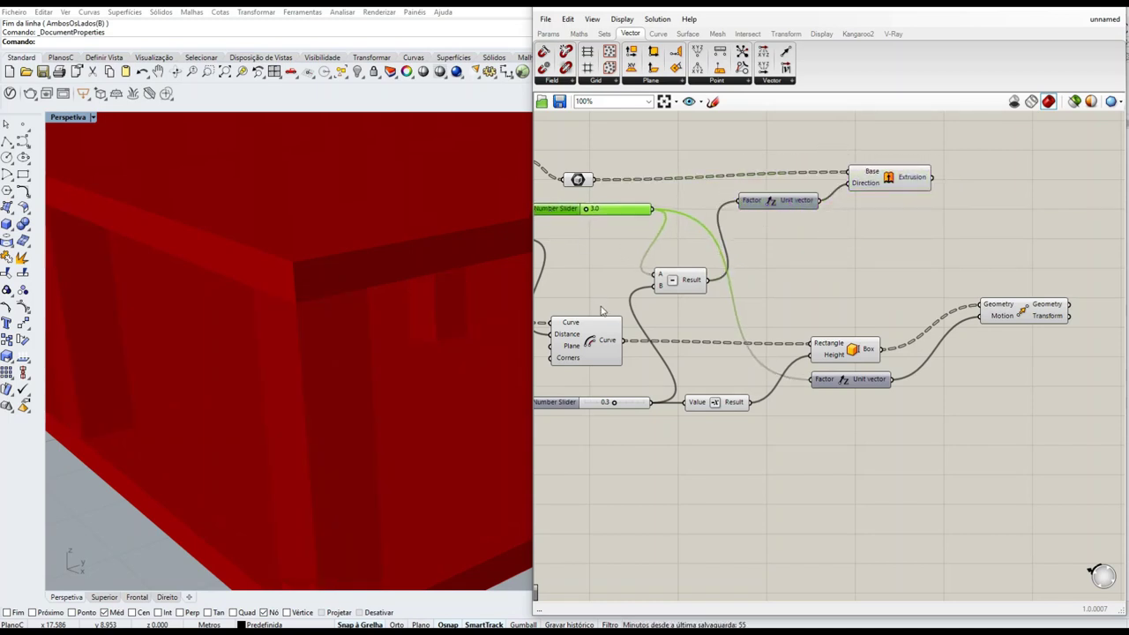
left_click(842, 274)
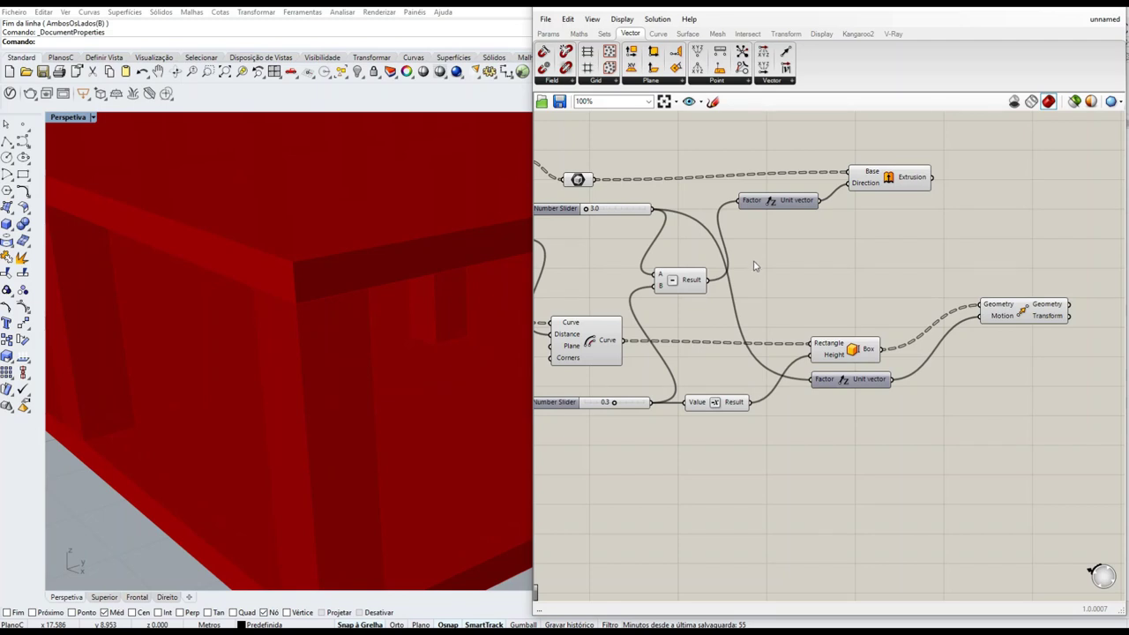
Examine the shortened columns between the lower and upper slabs in the perspective view by highlighting Extrusion.
left_click(684, 279)
left_click(769, 202)
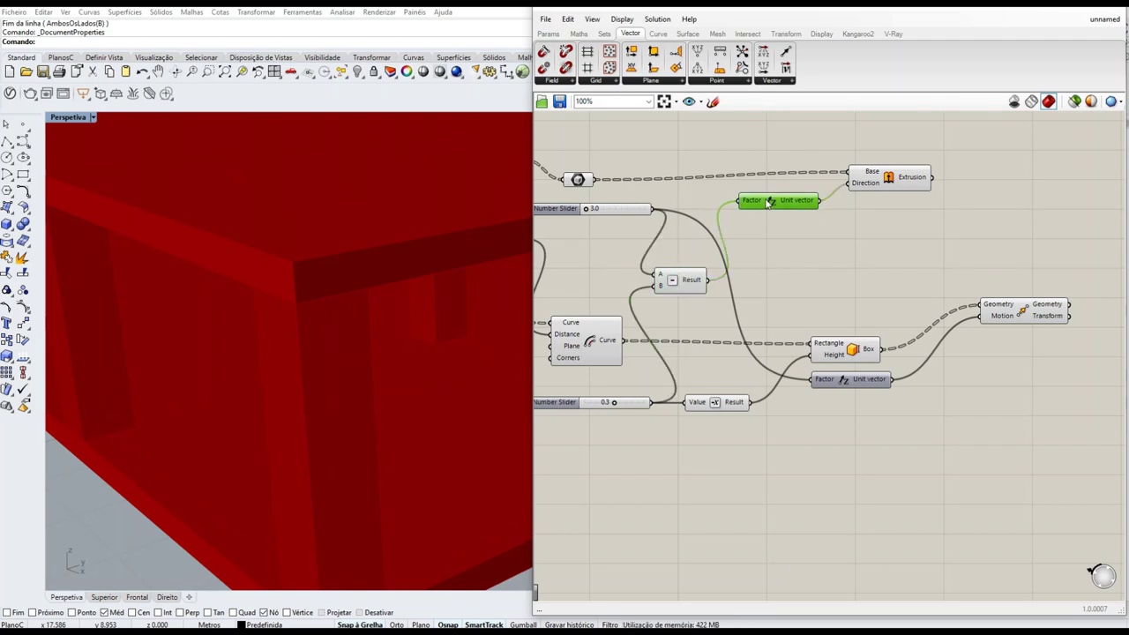
scroll(436, 317, "down", 5)
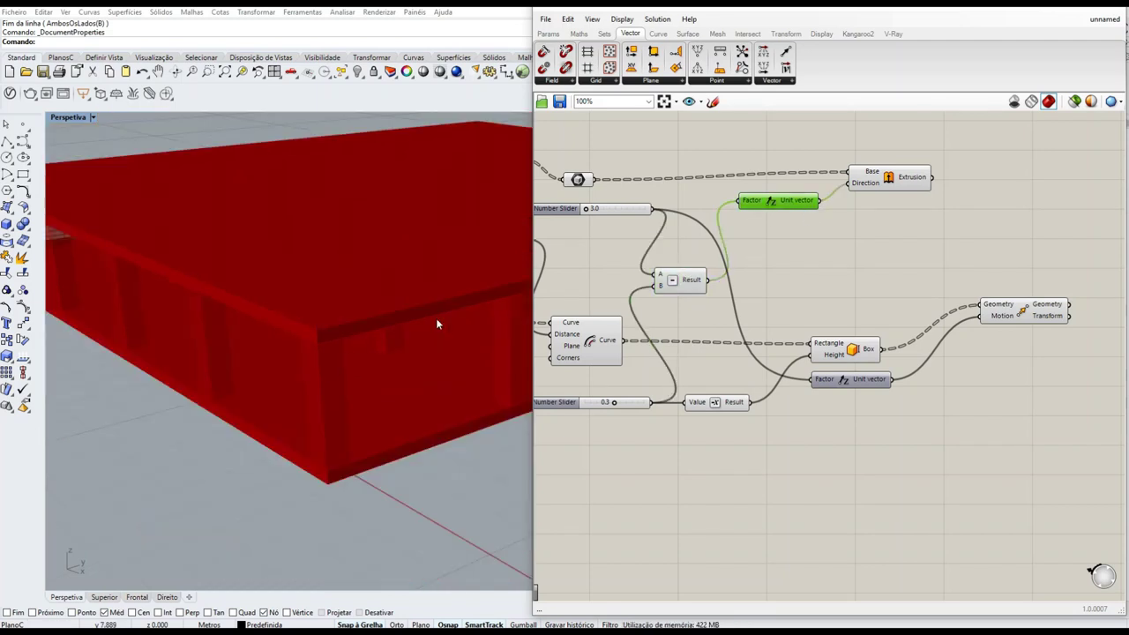
left_click(889, 177)
scroll(349, 368, "up", 3)
scroll(348, 362, "up", 3)
scroll(335, 330, "down", 5)
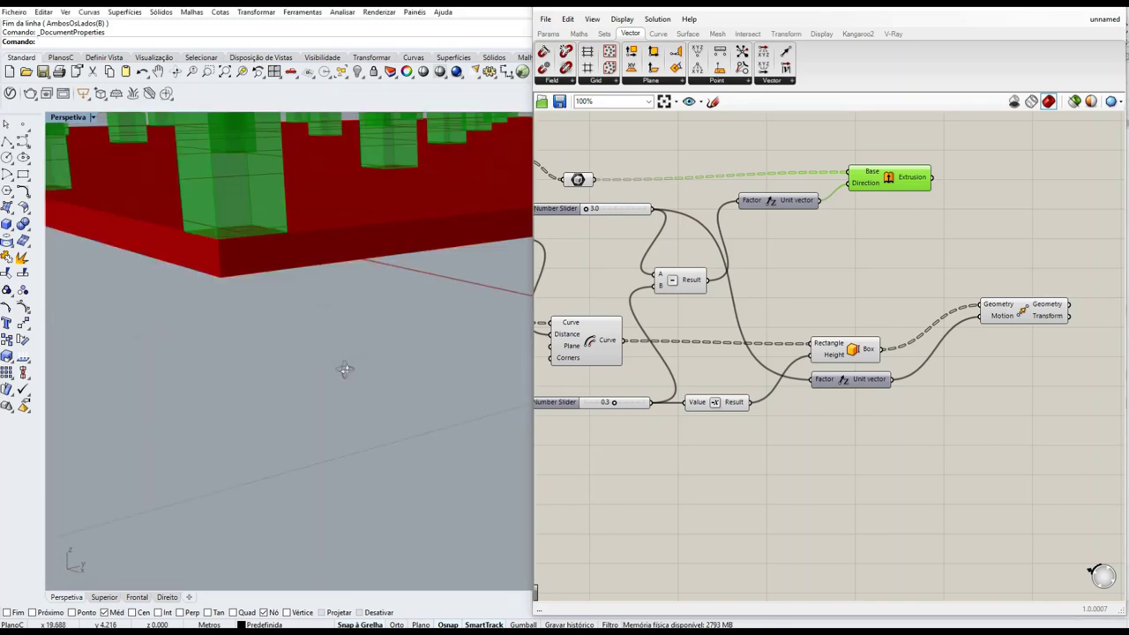
scroll(335, 377, "up", 2)
scroll(325, 304, "down", 3)
scroll(323, 318, "up", 4)
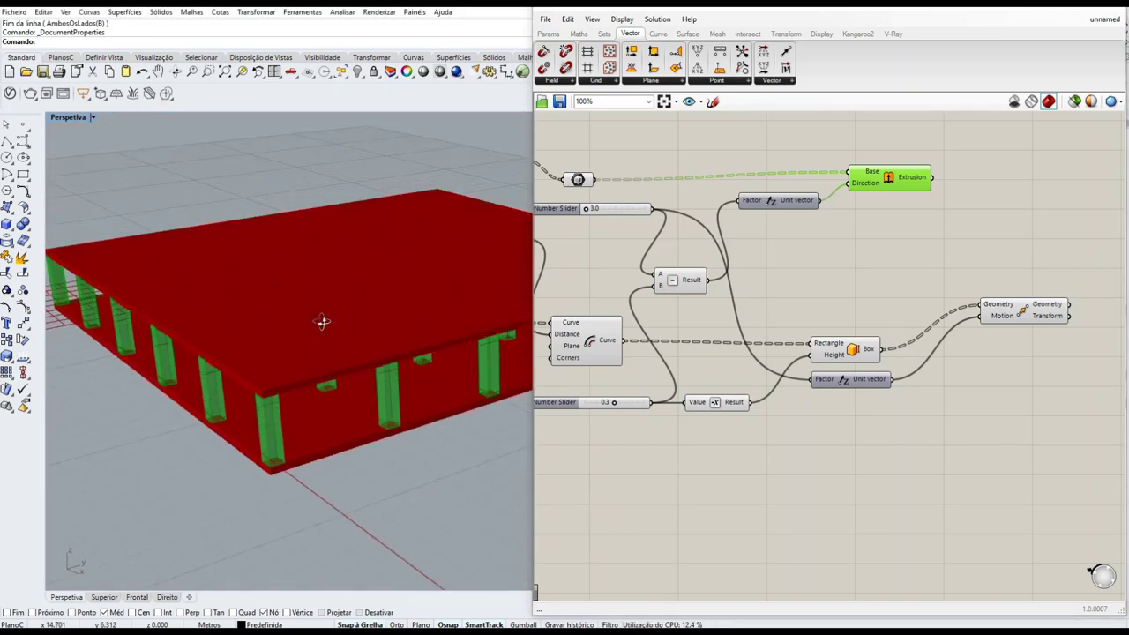
left_click(934, 259)
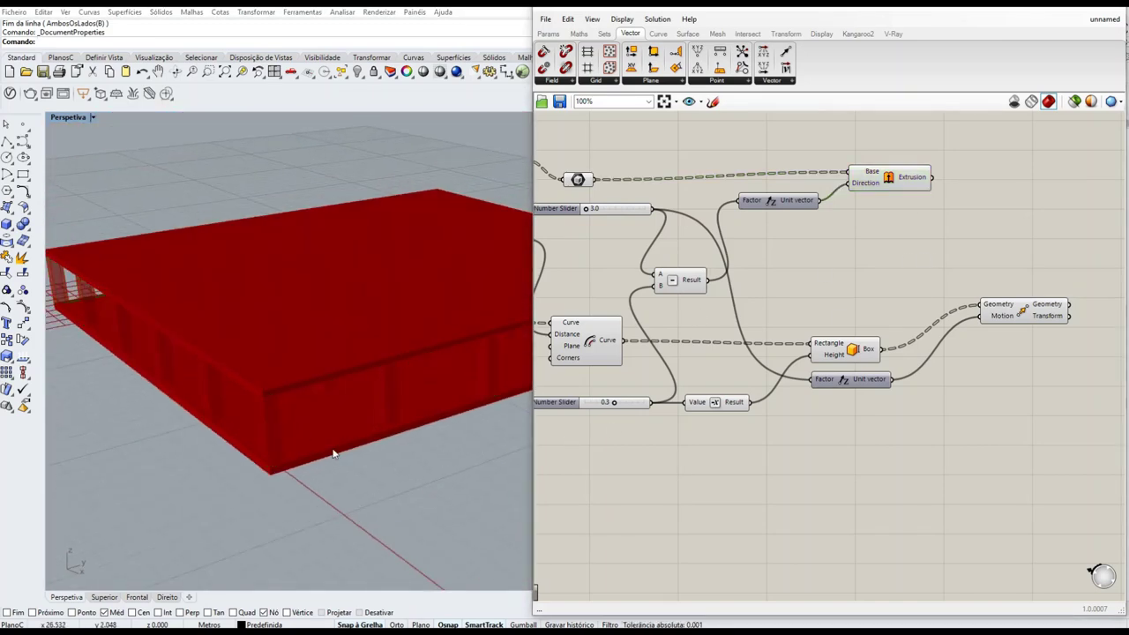
Highlight Extrusion and Move together to check the columns and upper slab as one floor set.
right_click_drag(895, 251, 732, 282)
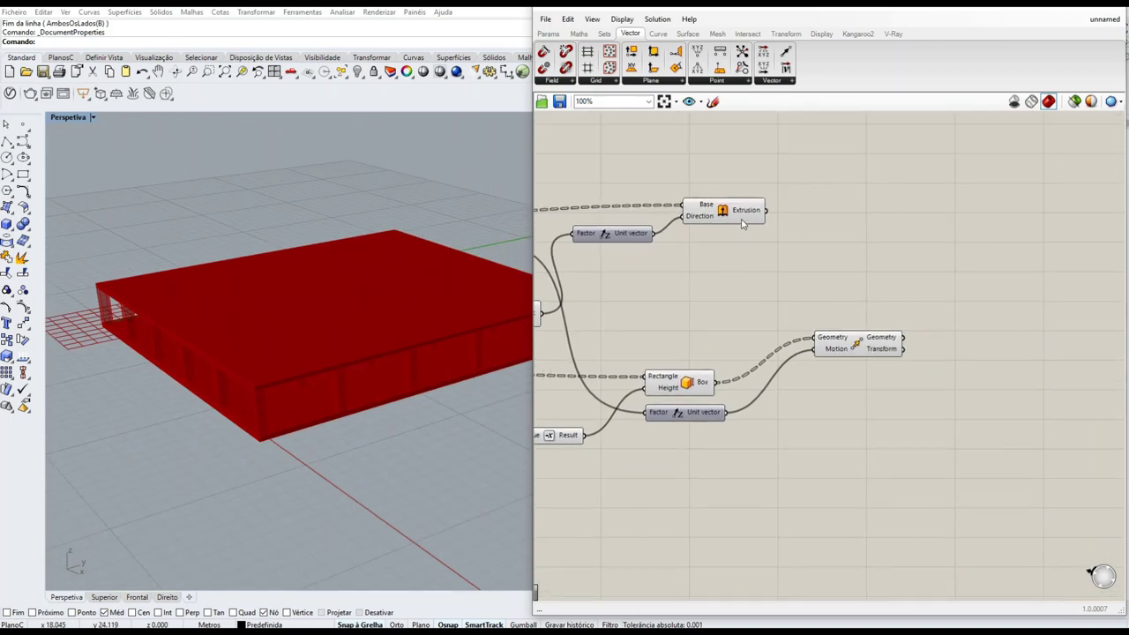
left_click(744, 220)
left_click(856, 349, "shift")
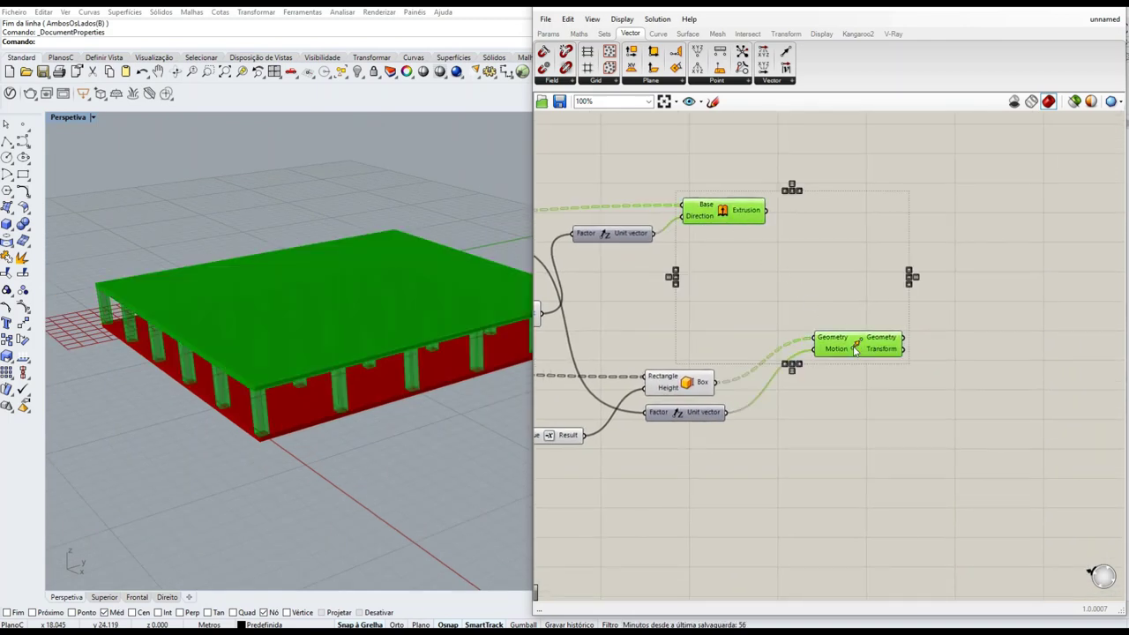
left_click(996, 280)
Add a second Move component after the first and connect the first Move's Geometry output to its Geometry input.
right_click_drag(880, 284, 781, 277)
double_click(827, 279)
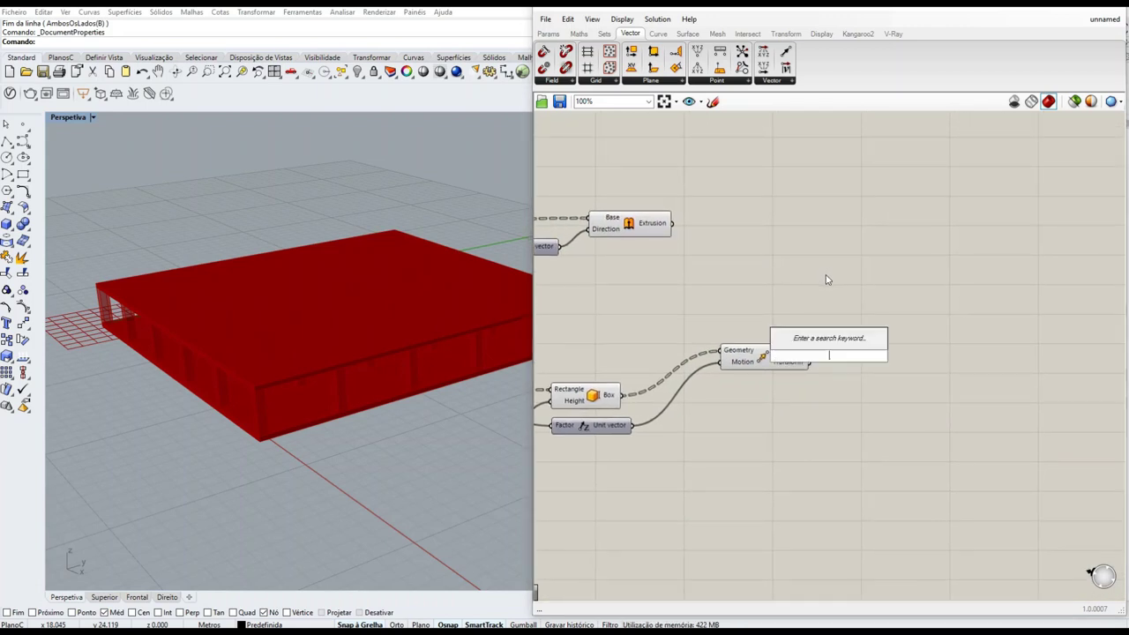
type("move")
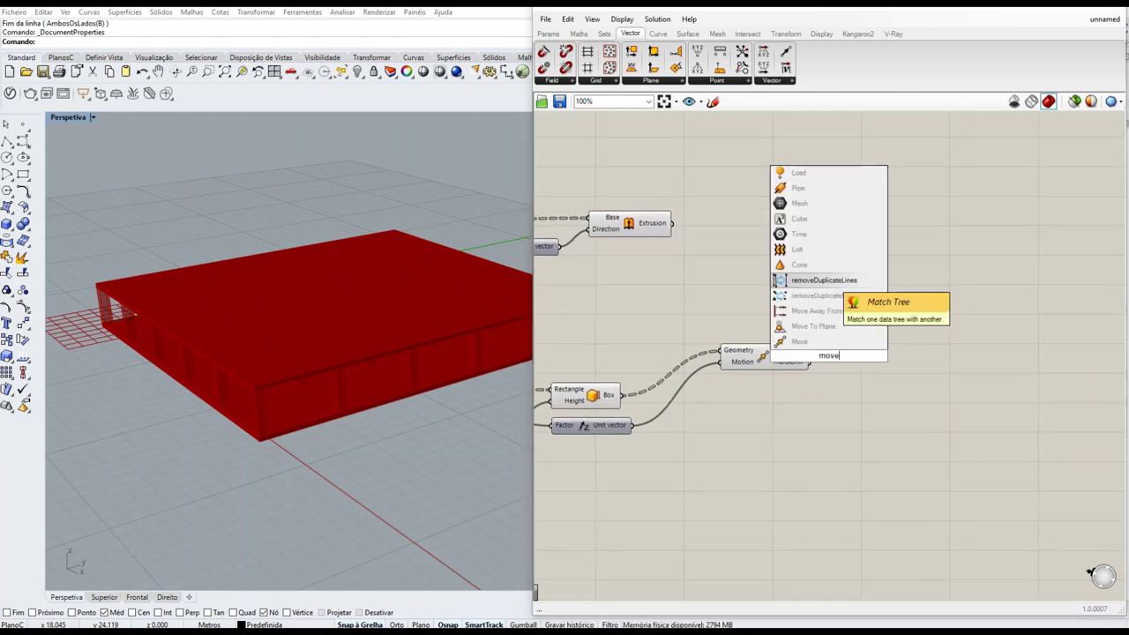
left_click(825, 343)
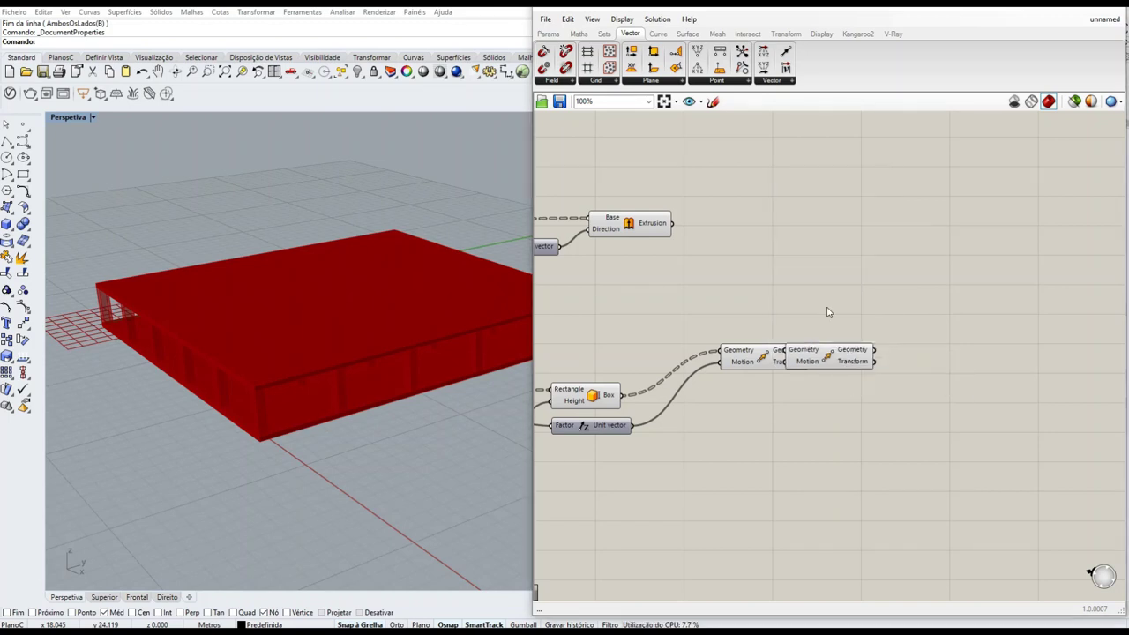
left_click_drag(830, 351, 892, 260)
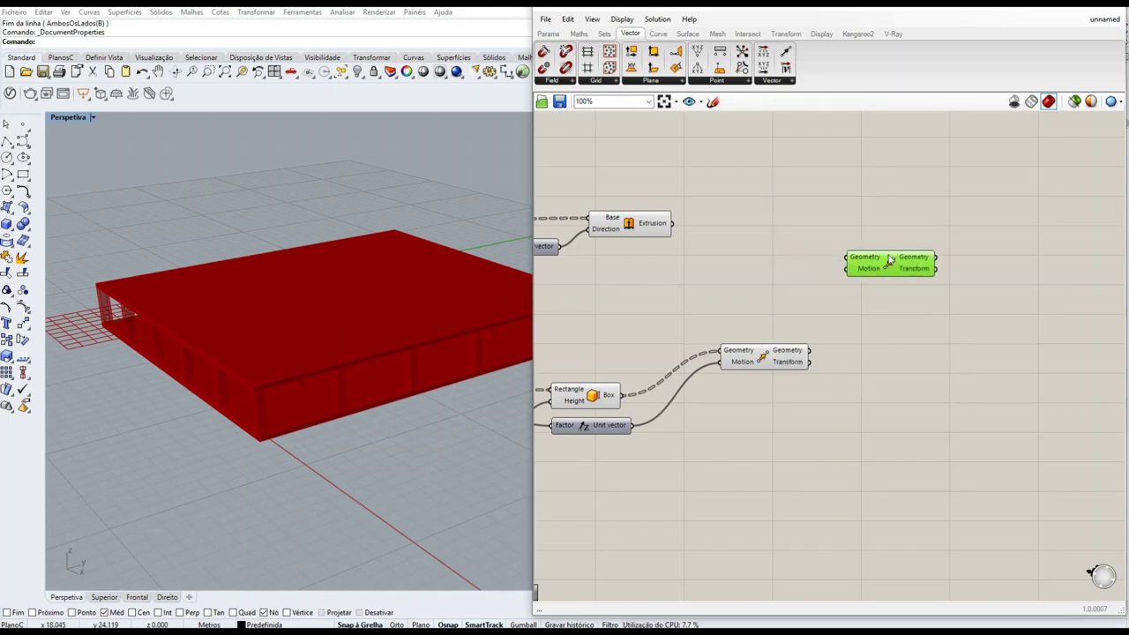
left_click_drag(814, 358, 910, 271)
scroll(300, 396, "down", 5)
scroll(357, 326, "up", 4)
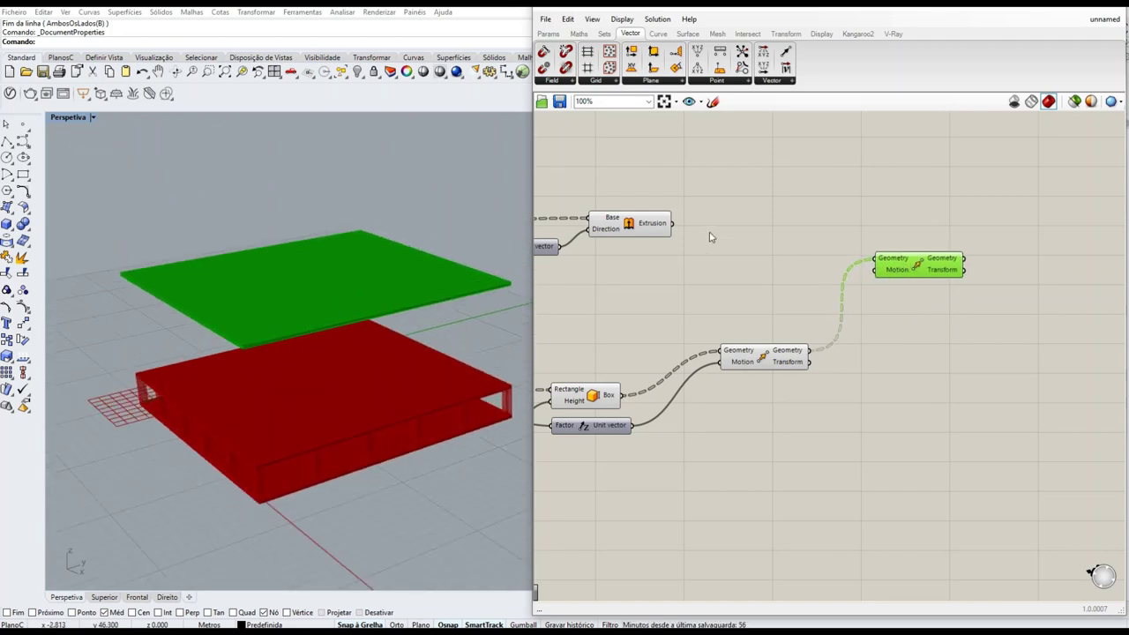
Add the Extrusion output to the second Move's Geometry input alongside the upper slab.
left_click_drag(678, 230, 877, 262)
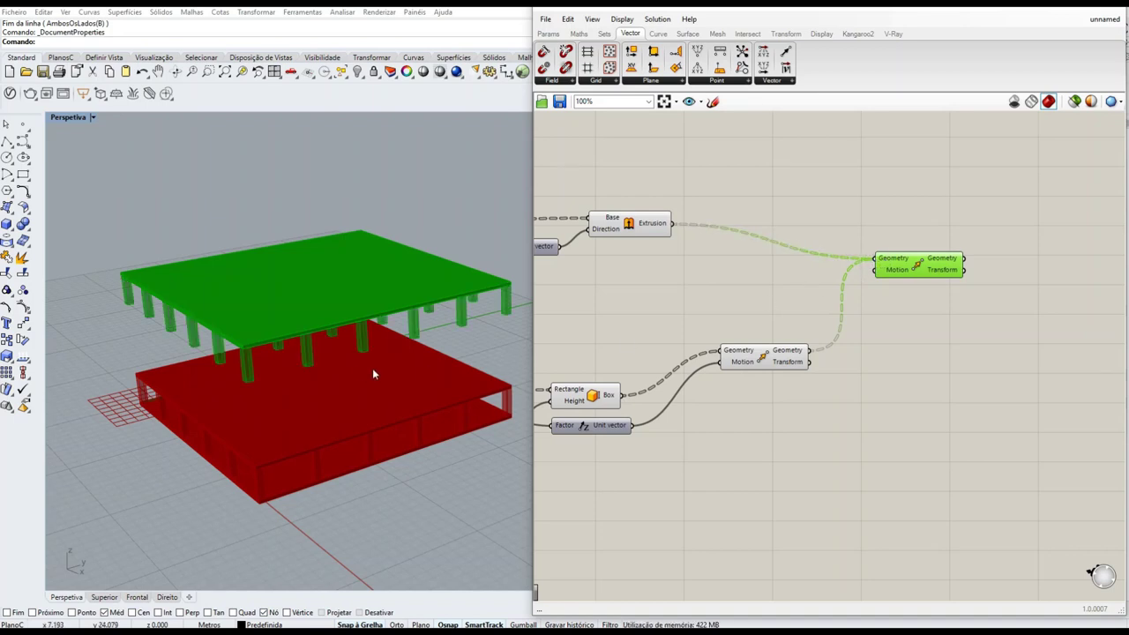
right_click_drag(372, 368, 322, 333)
scroll(220, 280, "up", 2)
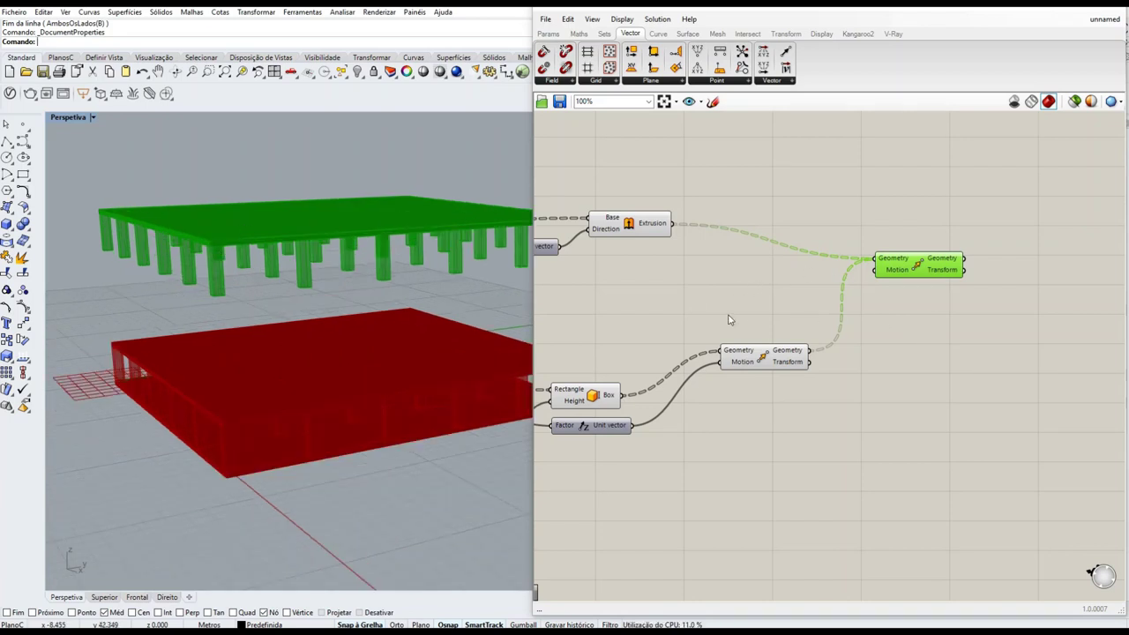
Add a Series component and place it above the wire from Extrusion to the second Move.
scroll(238, 335, "down", 2)
scroll(243, 339, "down", 1)
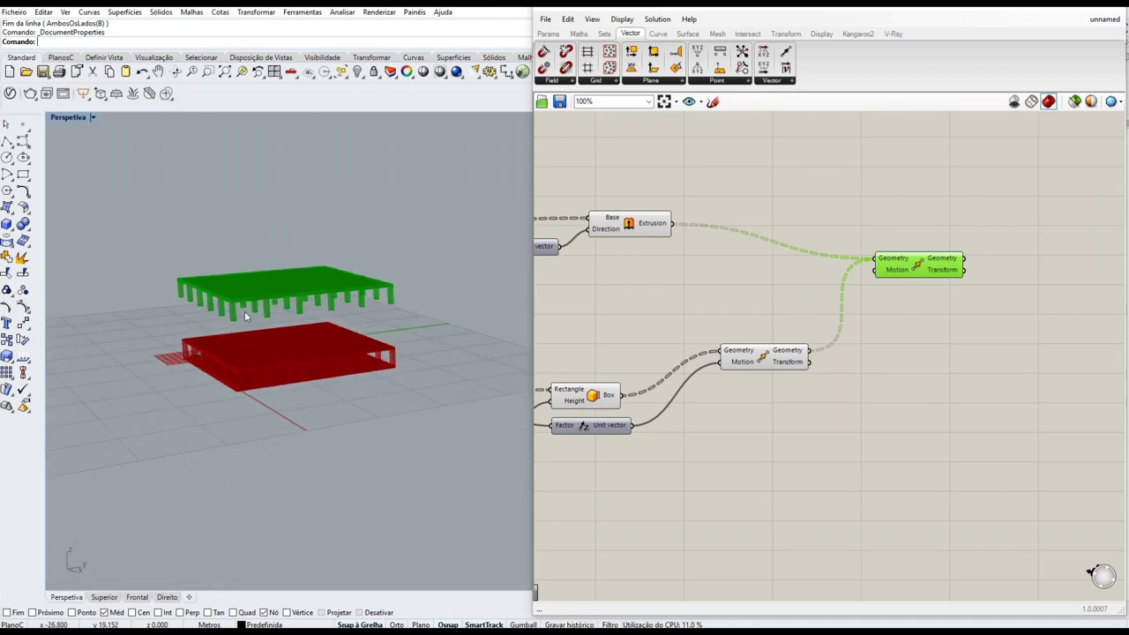
scroll(284, 334, "up", 1)
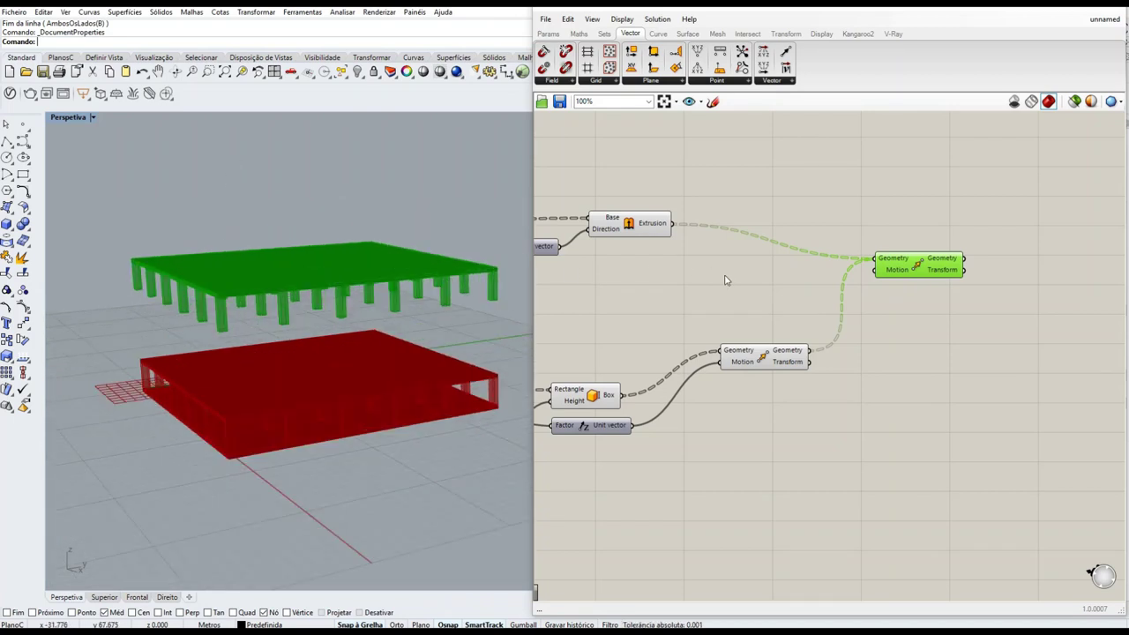
right_click_drag(834, 291, 904, 306)
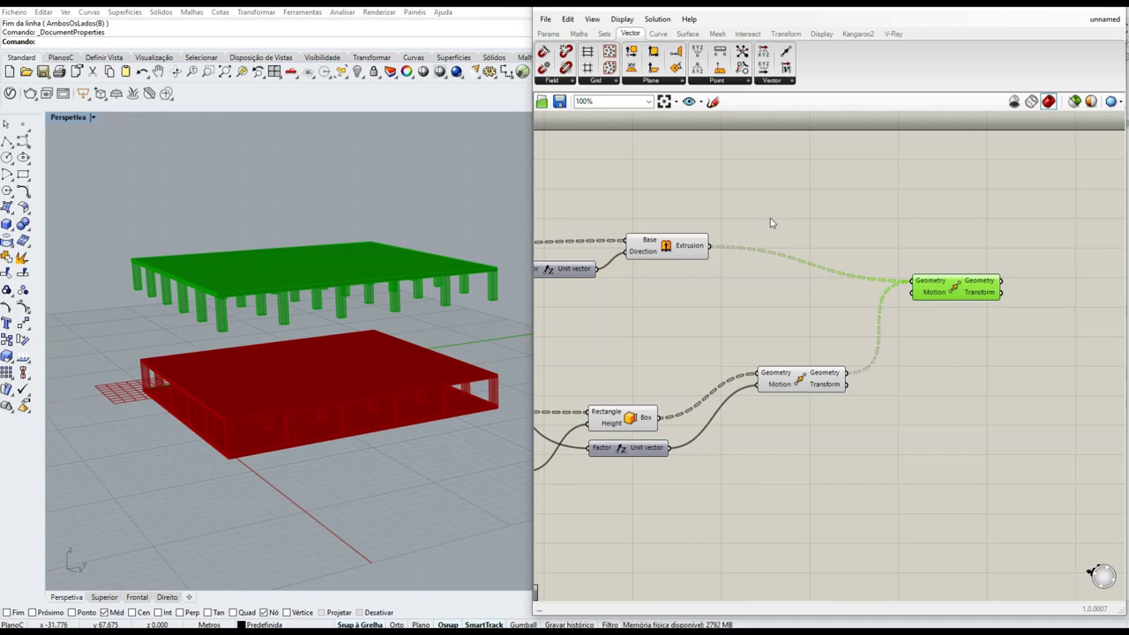
double_click(821, 340)
type("serie")
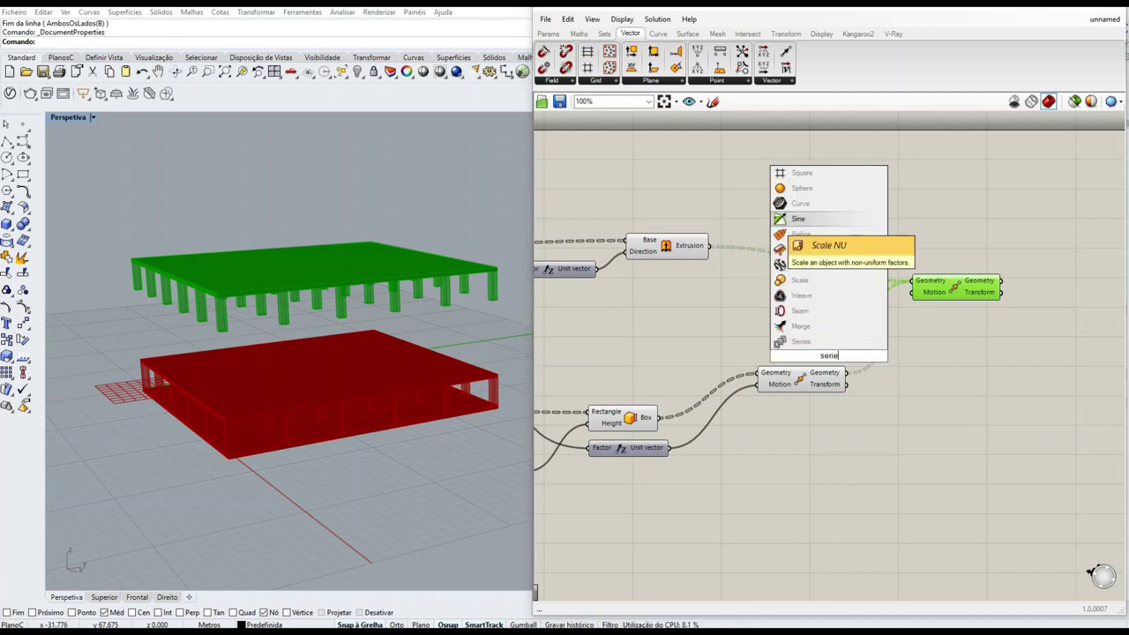
key("Down")
key("Down")
key("Down")
key("Down")
key("Return")
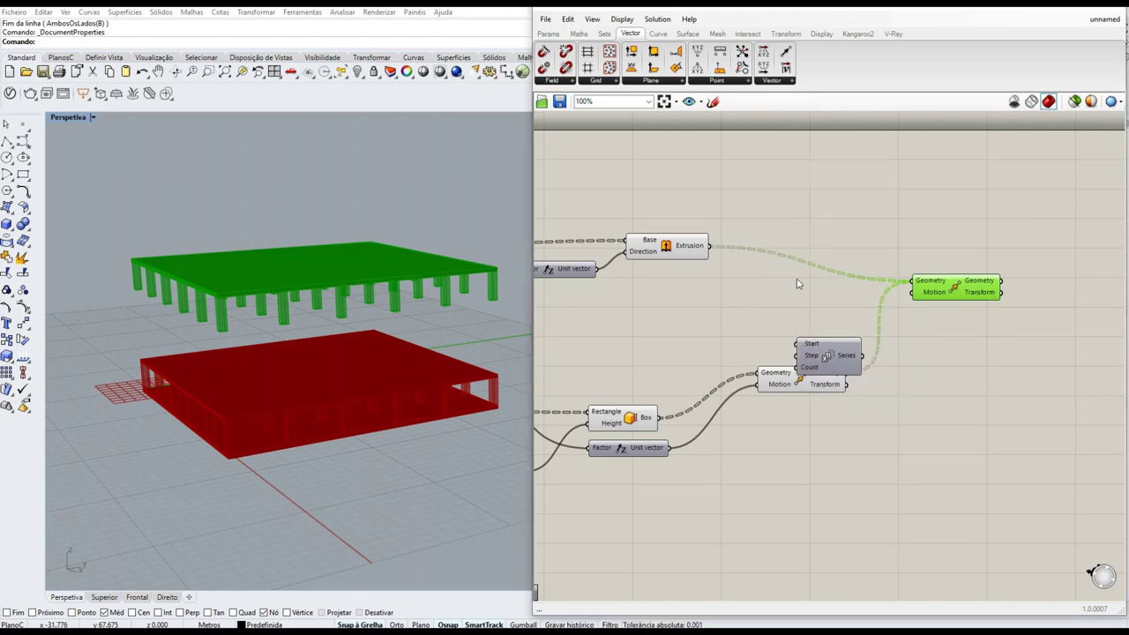
left_click_drag(838, 358, 810, 198)
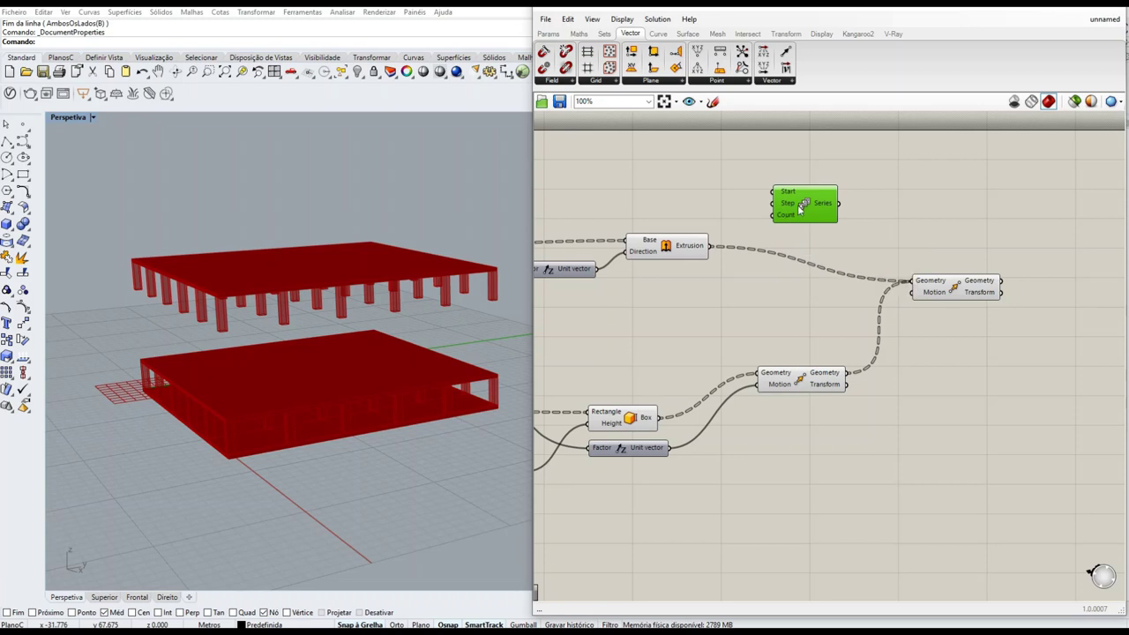
left_click_drag(802, 209, 828, 204)
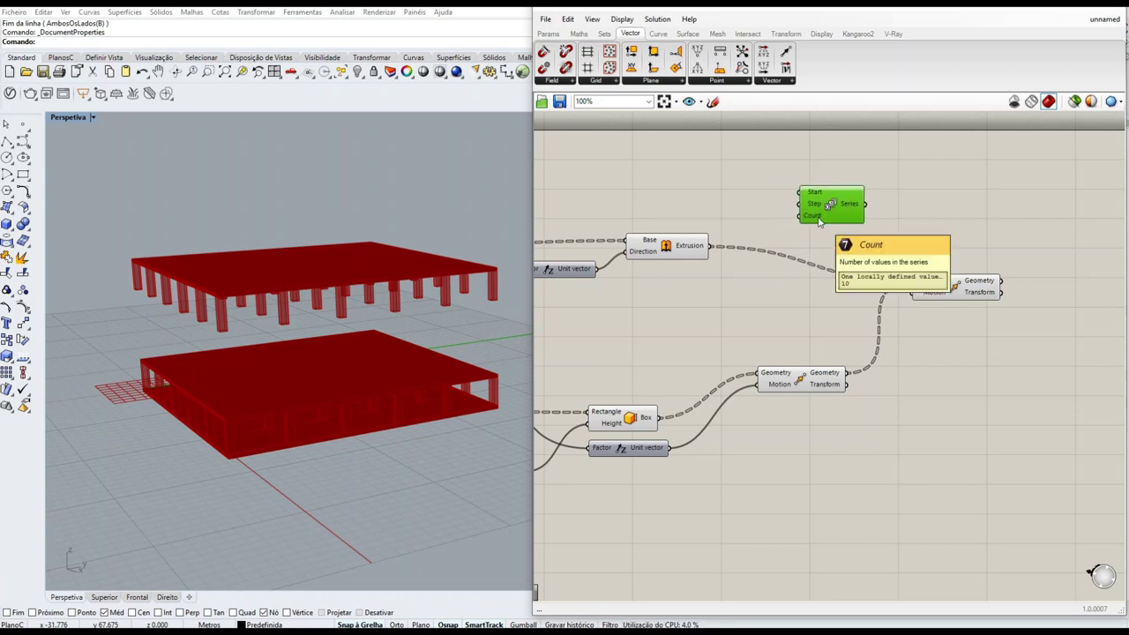
left_click_drag(814, 205, 827, 196)
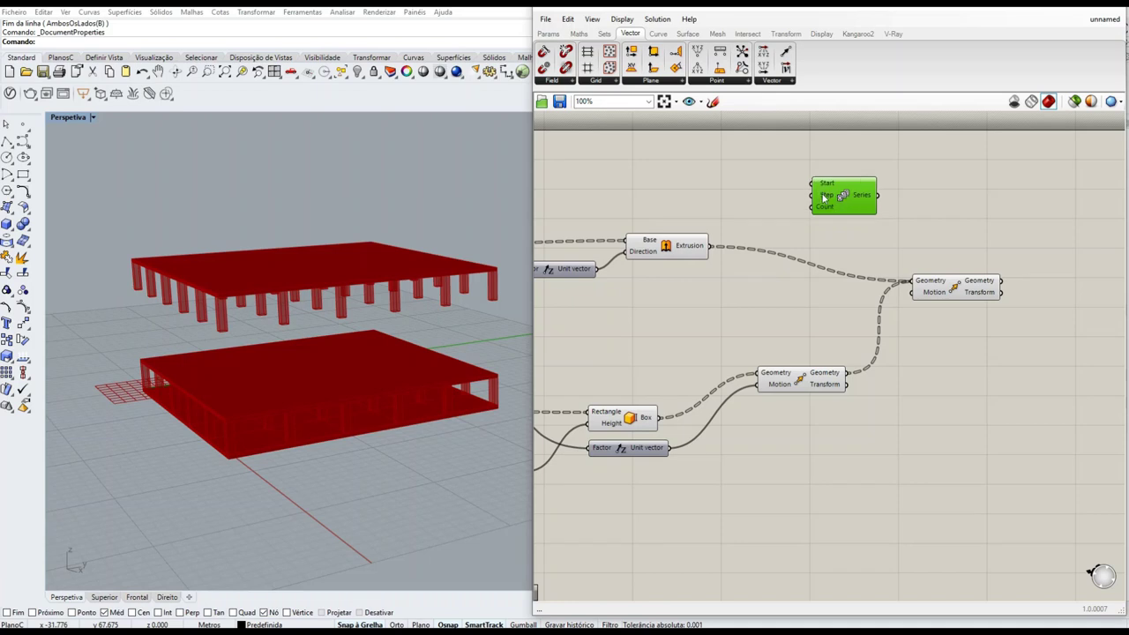
Connect the 3.0 height slider to the Step input of the Series component.
right_click_drag(728, 193, 778, 216)
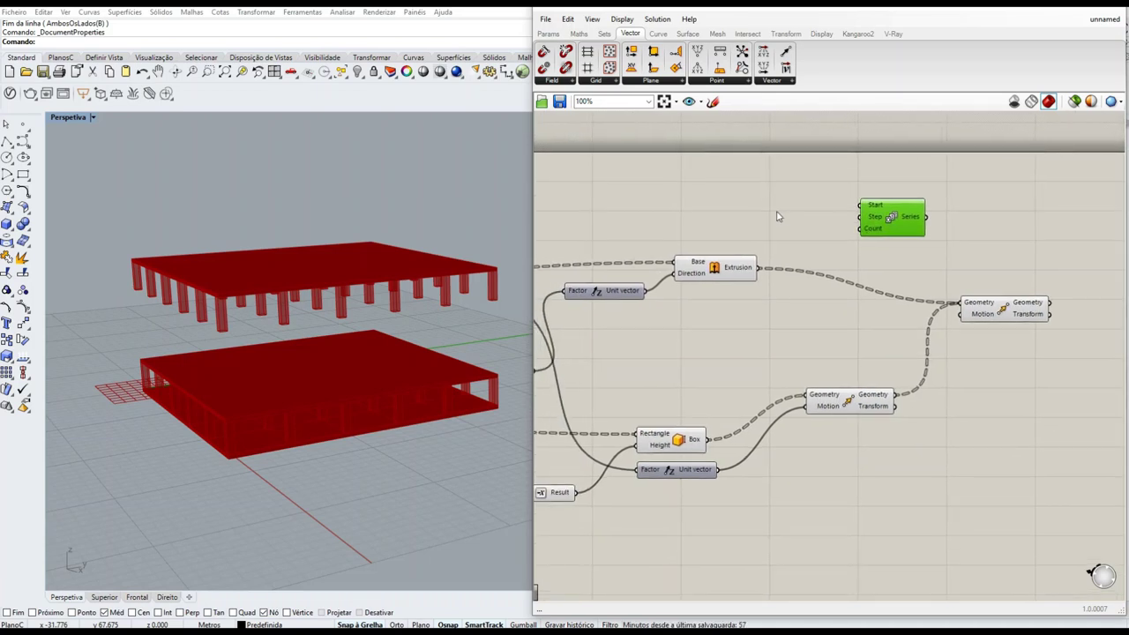
right_click_drag(668, 220, 853, 229)
left_click_drag(1043, 235, 1019, 235)
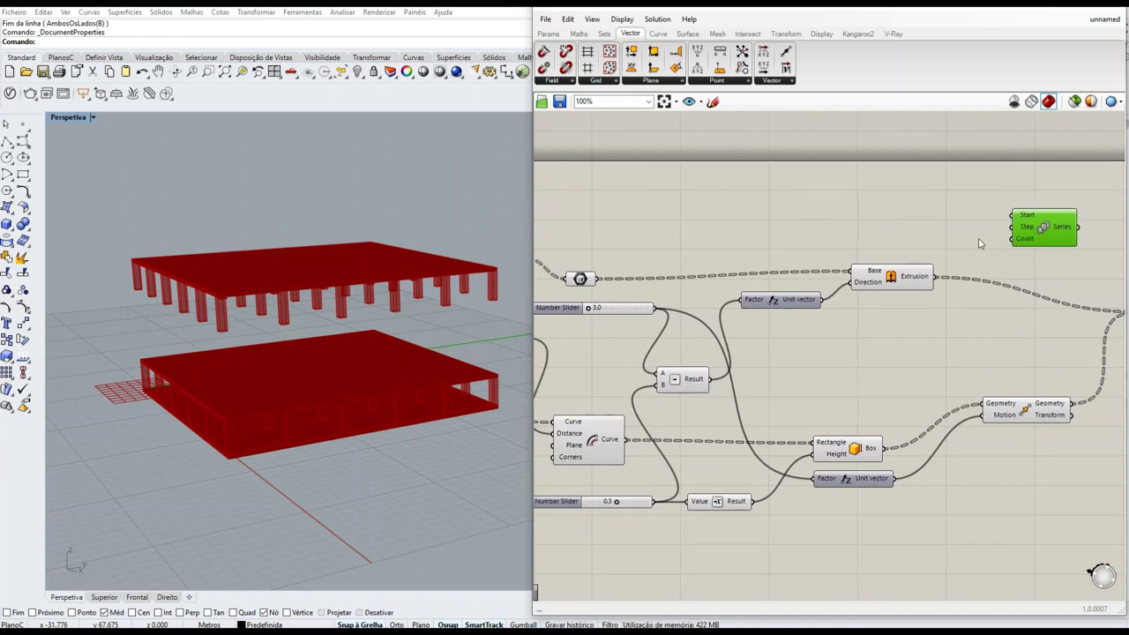
left_click_drag(576, 314, 583, 311)
left_click_drag(664, 307, 1011, 227)
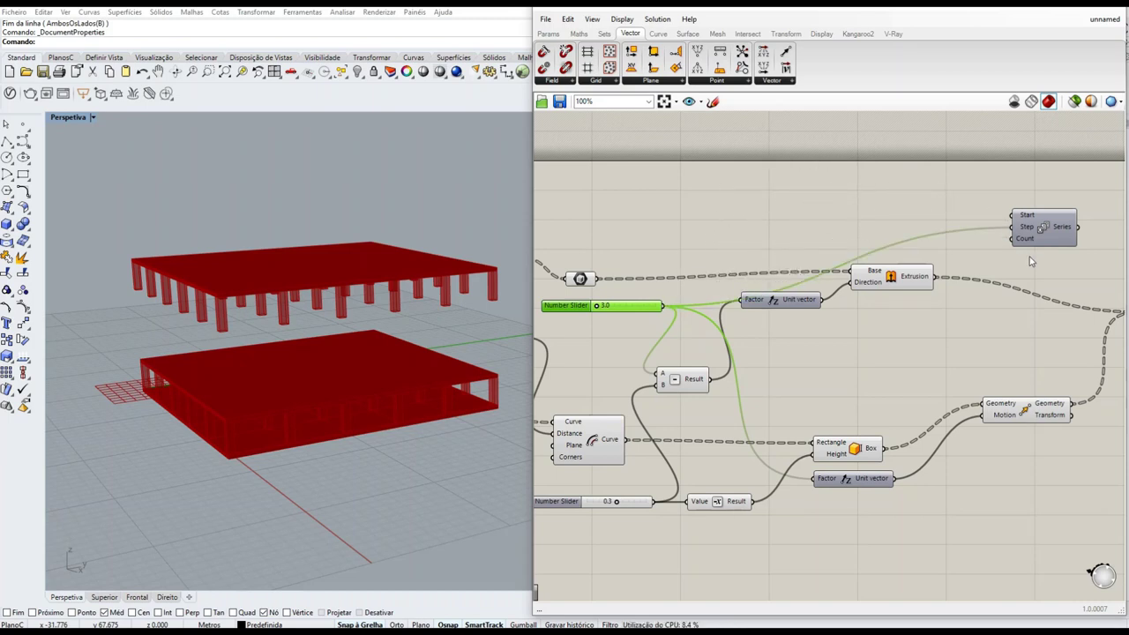
Add a number slider ranging from 0 to 15, connect it to the Series Count input and set it to 5.
right_click_drag(1031, 261, 891, 245)
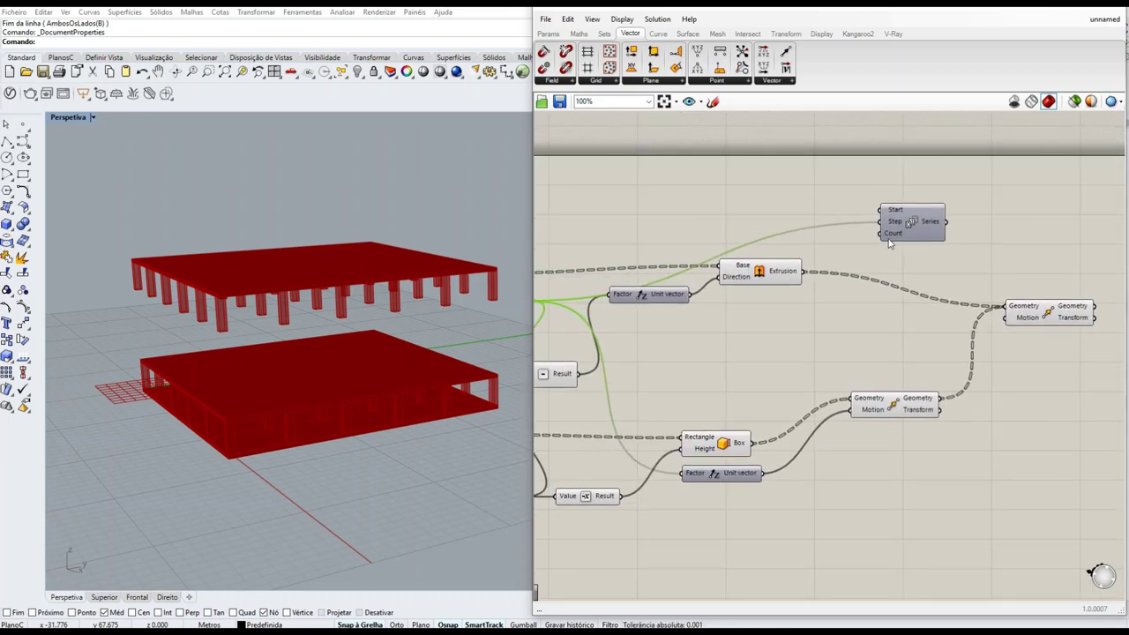
double_click(867, 258)
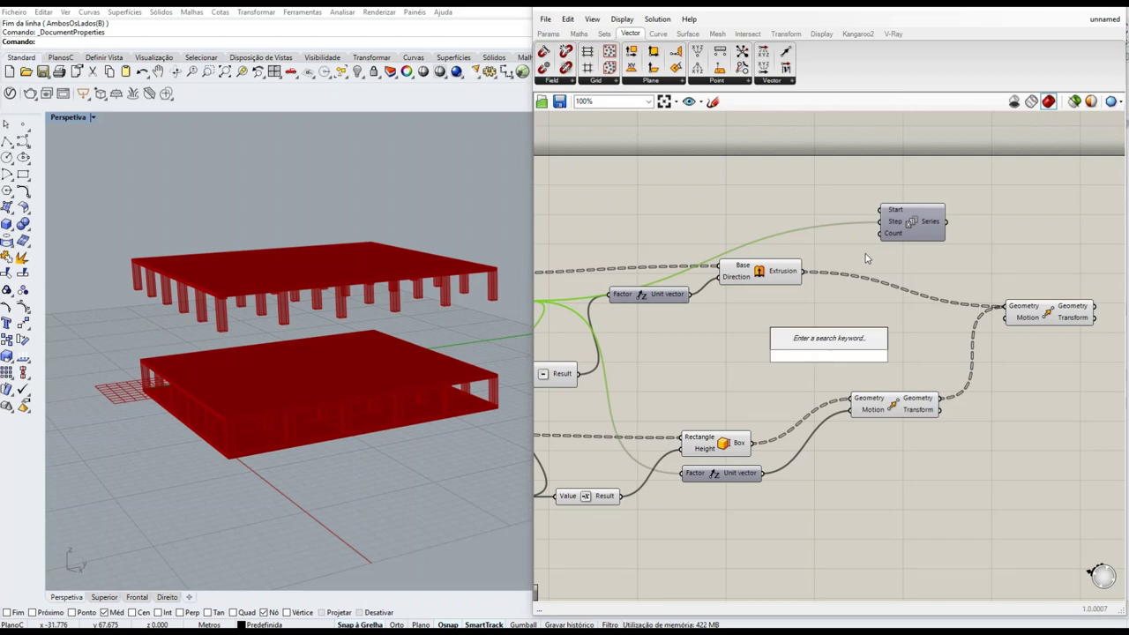
type("0")
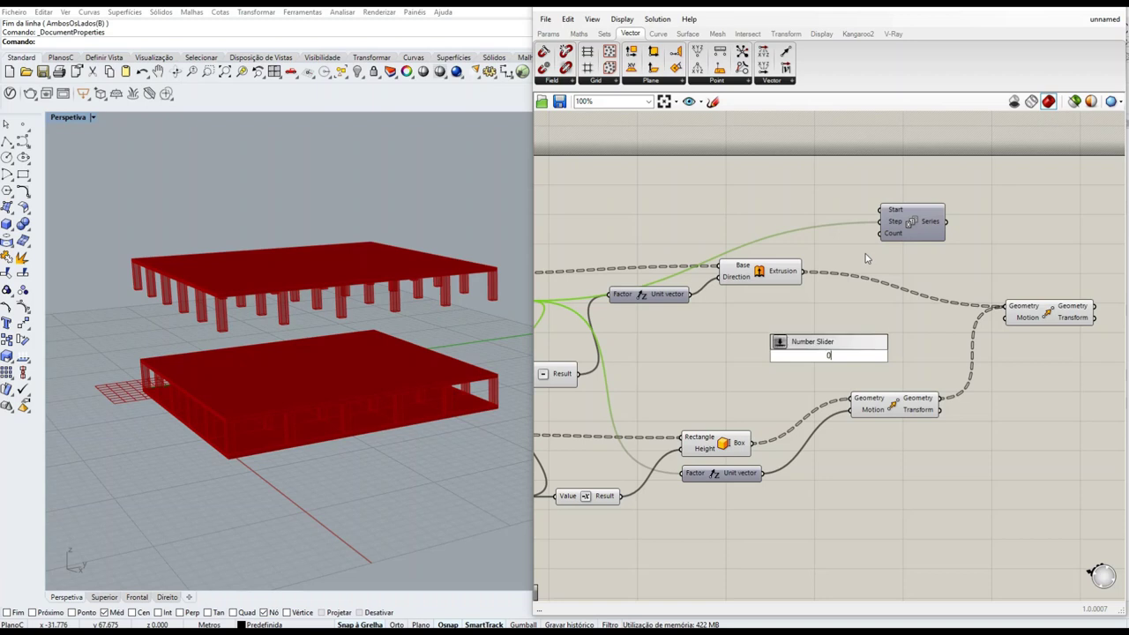
type("..15")
key("Return")
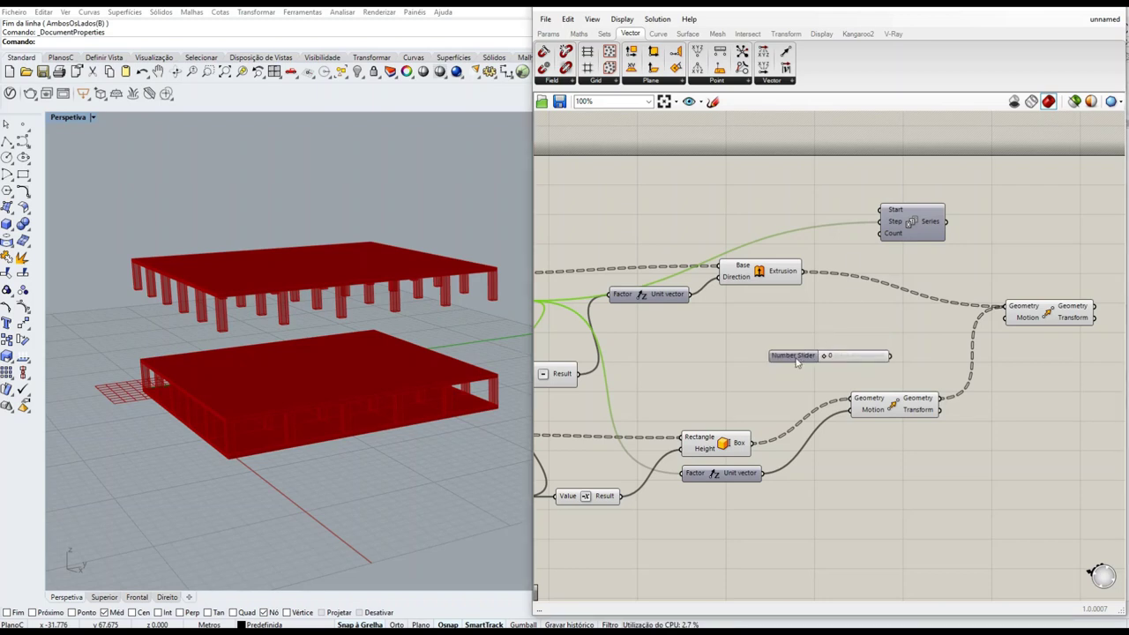
left_click_drag(798, 357, 691, 210)
left_click_drag(781, 209, 881, 233)
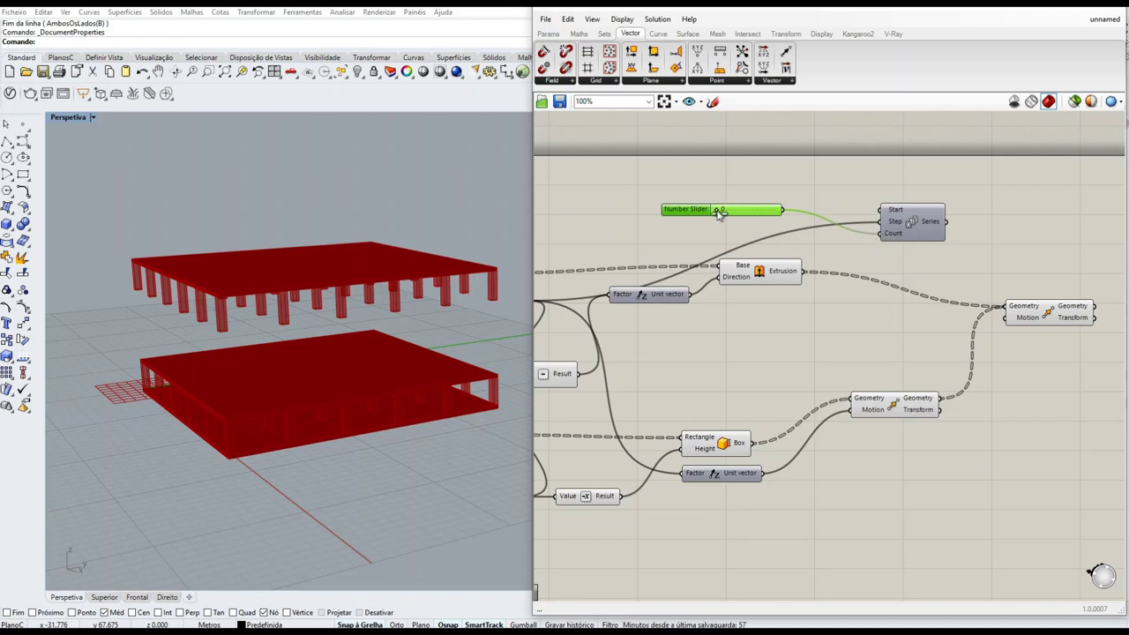
left_click_drag(720, 210, 739, 212)
Space the Series component and the second Move further apart to make room between them.
right_click_drag(917, 225, 820, 207)
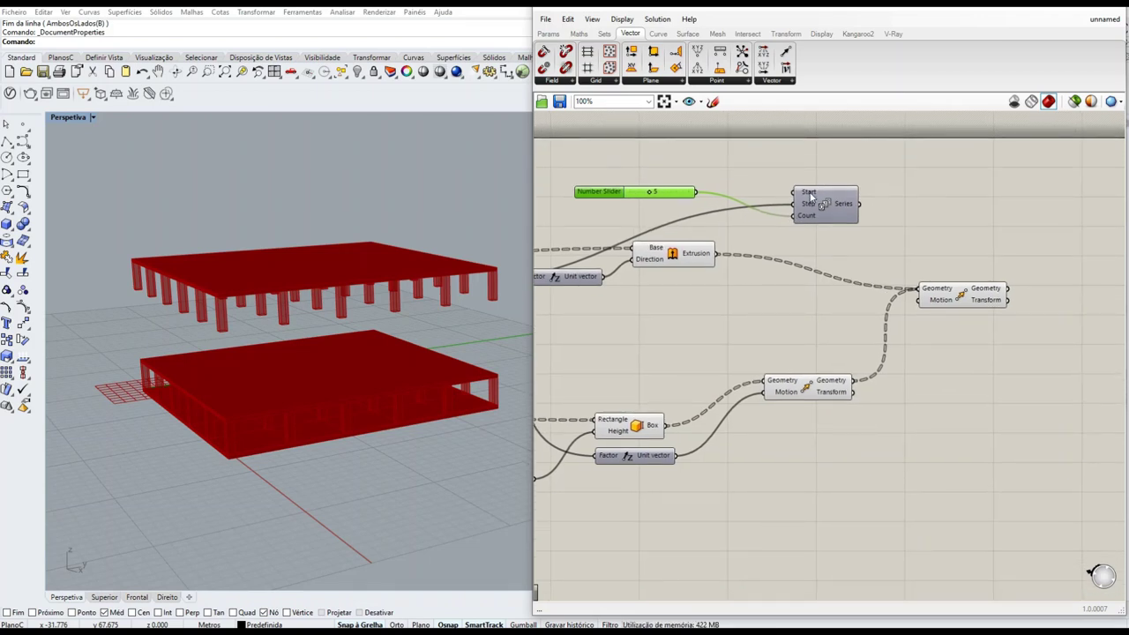
left_click_drag(825, 207, 805, 204)
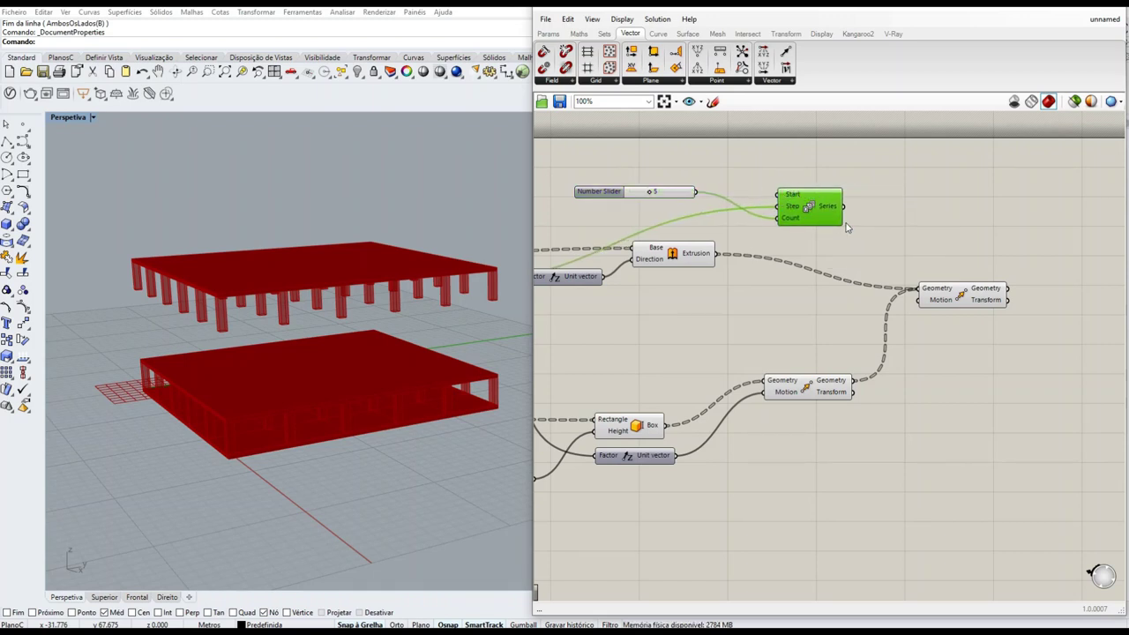
left_click_drag(964, 297, 1037, 278)
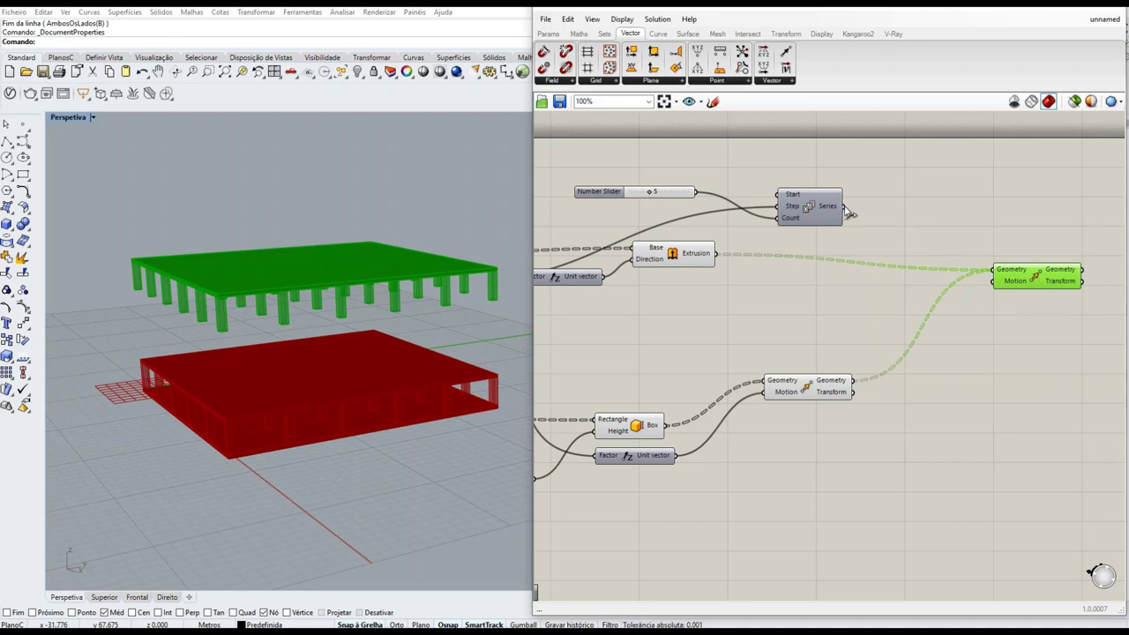
Try to connect the Series output directly to the second Move's Motion input and check the component's error.
left_click_drag(847, 211, 995, 291)
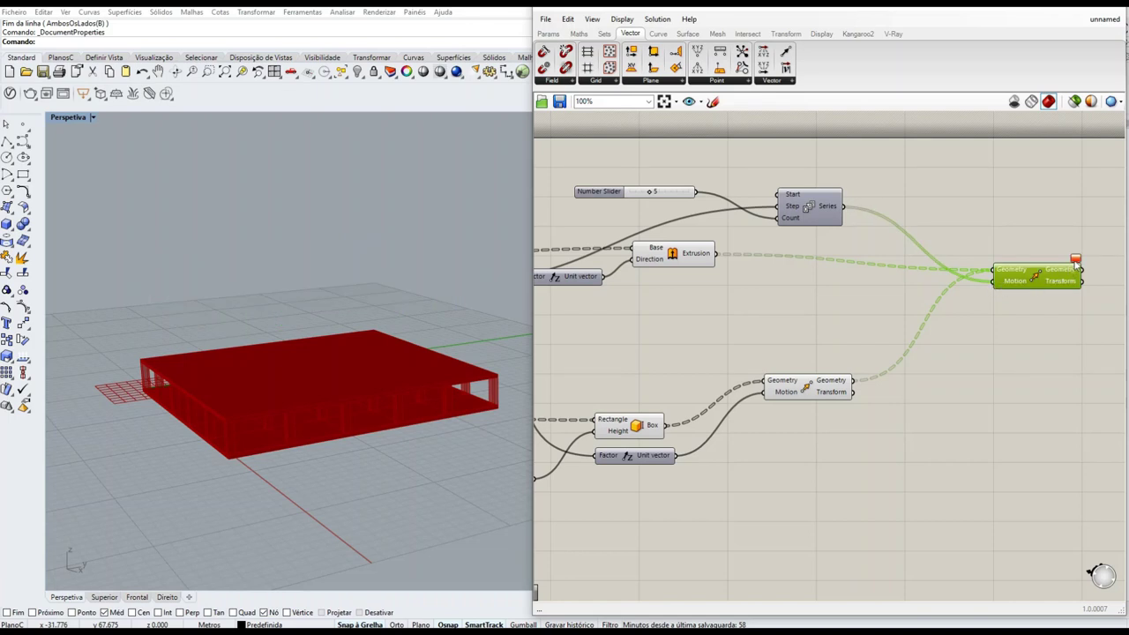
mouse_move(1076, 265)
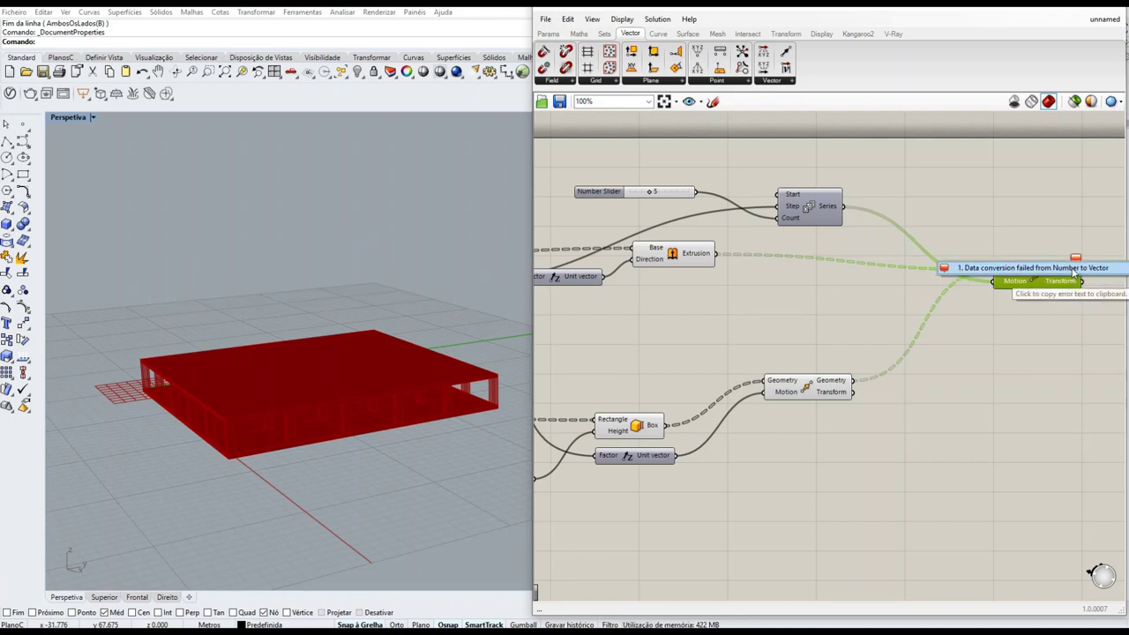
left_click(1025, 306)
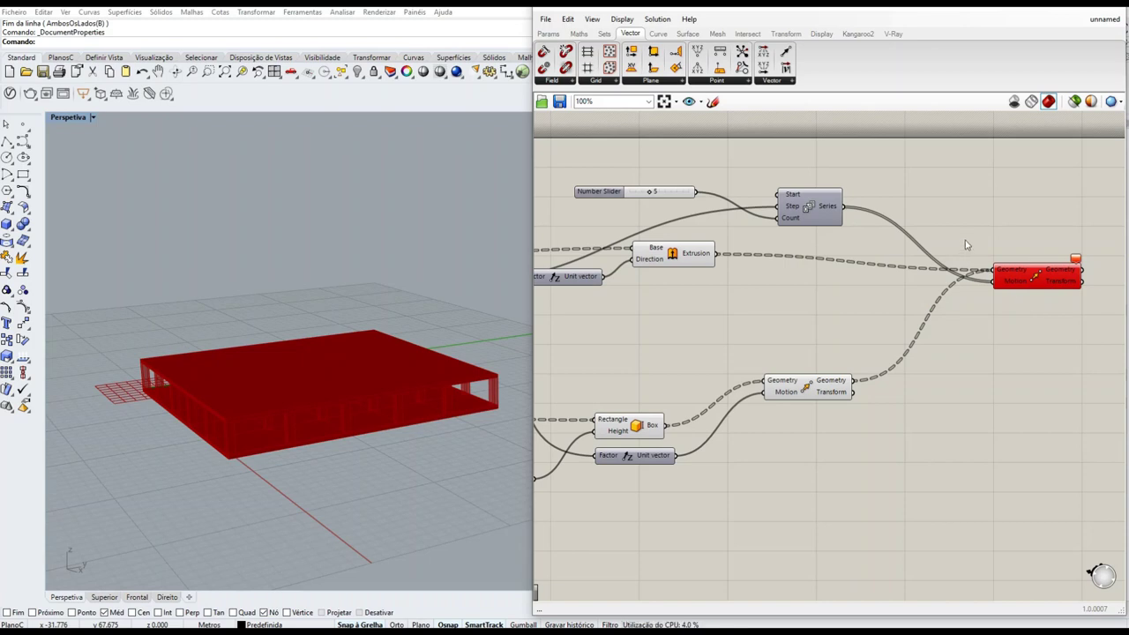
Add a Unit Z vector between Series and the second Move, feeding Series into its Factor and its output into Motion.
key("Return")
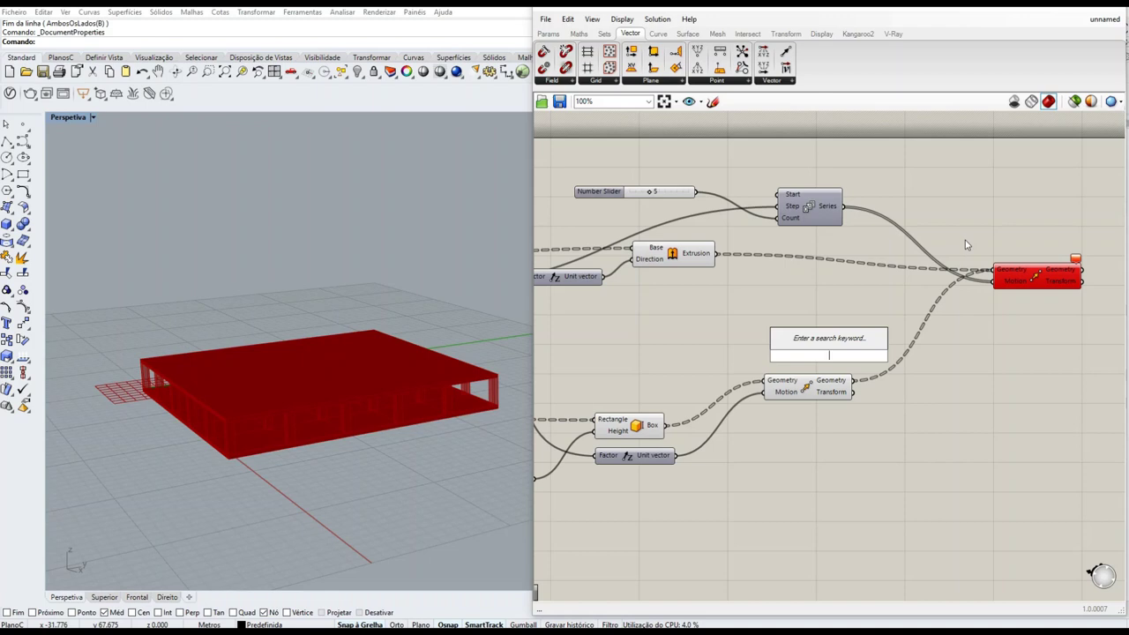
type("z")
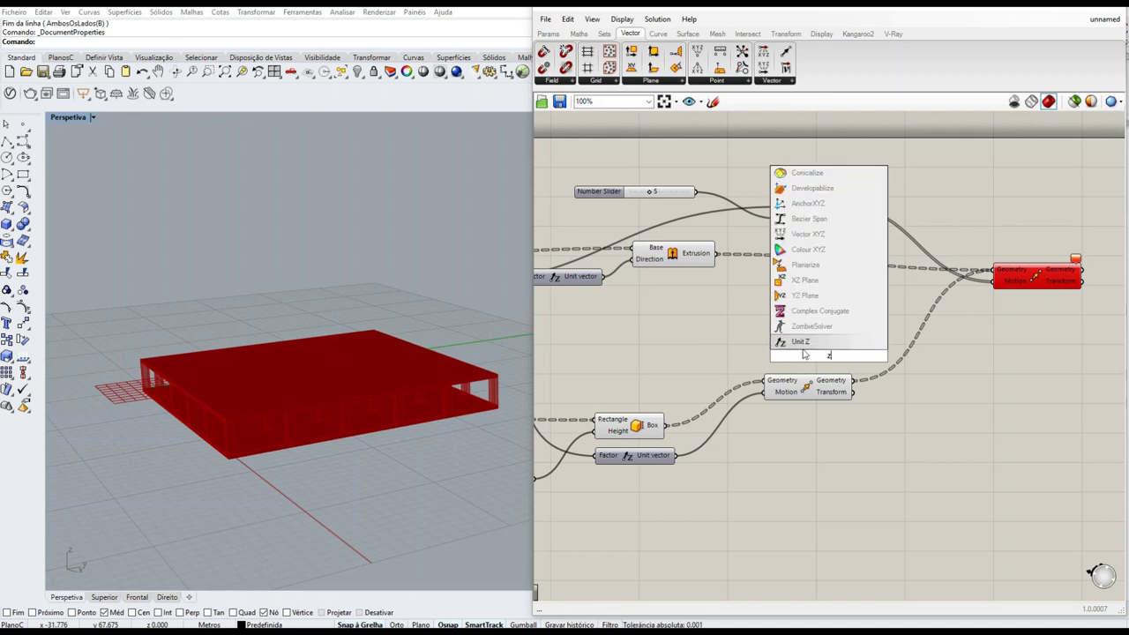
left_click(881, 340)
left_click_drag(835, 362, 955, 214)
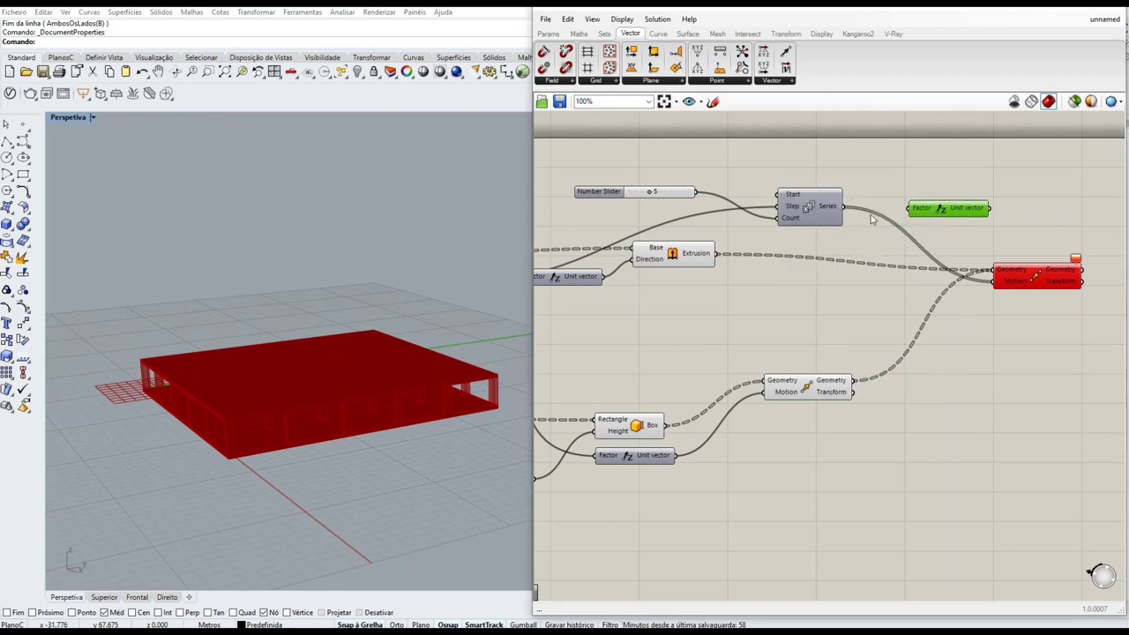
left_click_drag(845, 206, 998, 281)
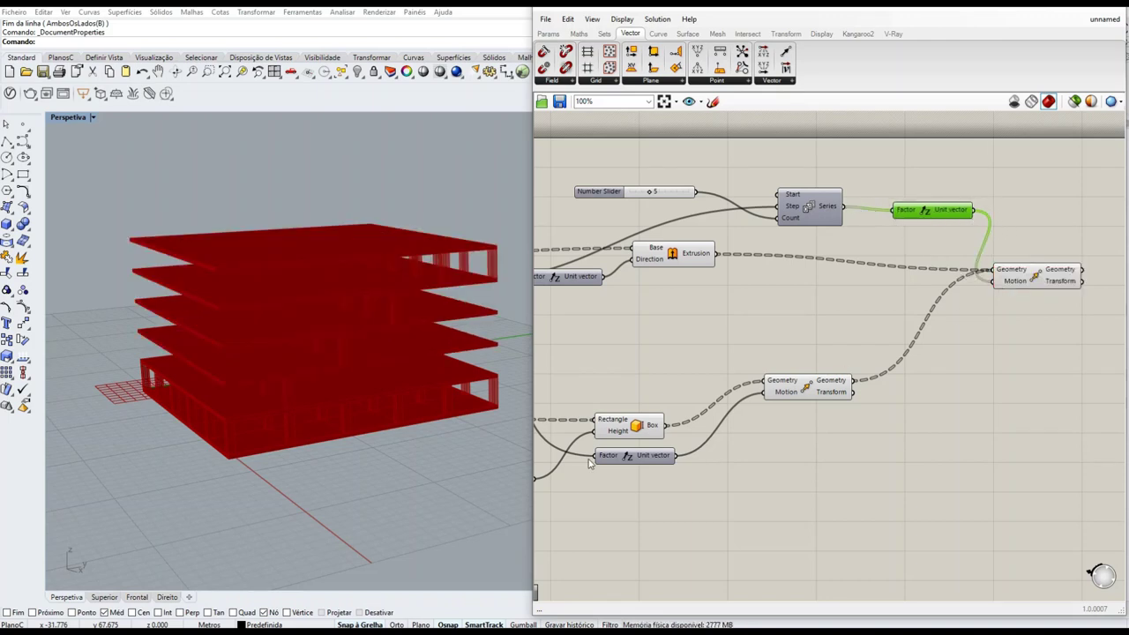
Inspect the stacked floors from the side and graft the second Move's Geometry input.
right_click_drag(385, 378, 323, 292)
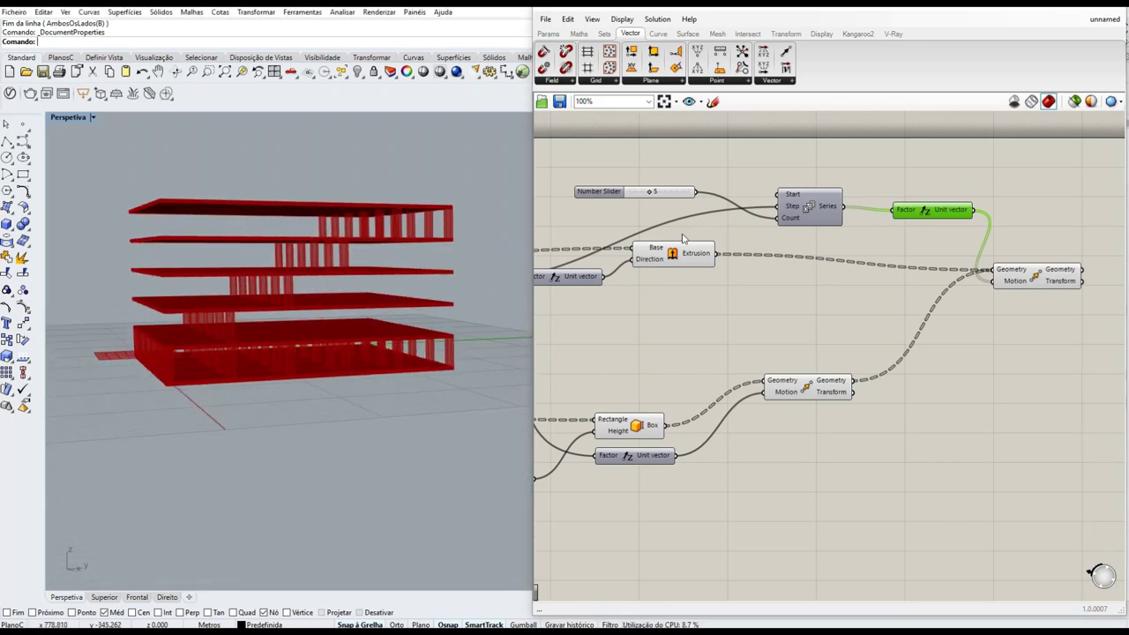
right_click_drag(343, 308, 234, 346)
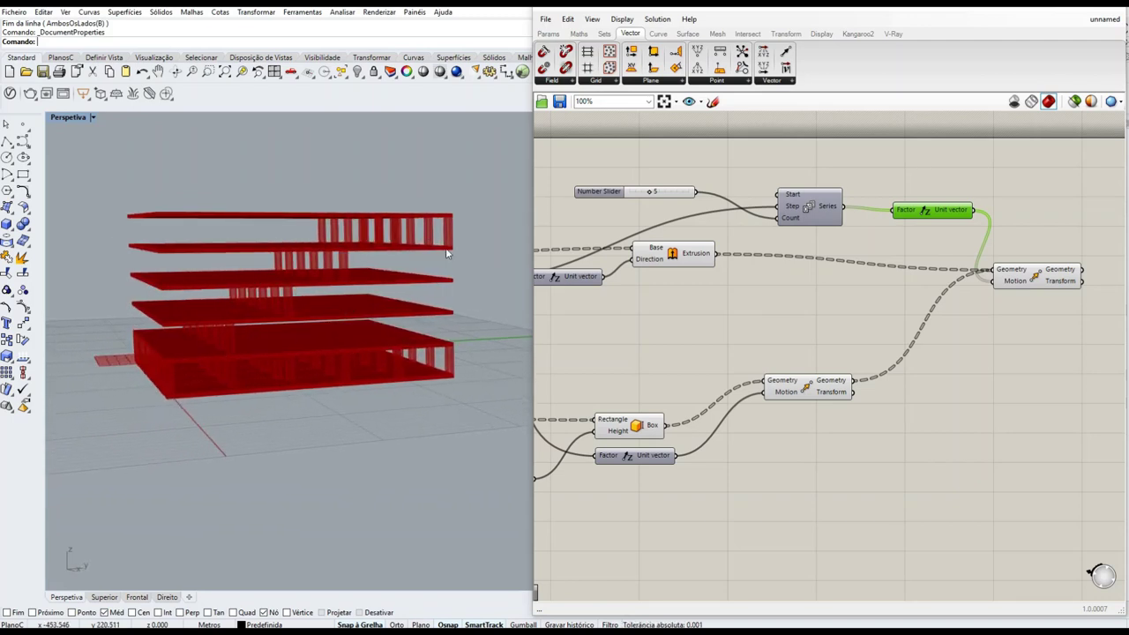
right_click_drag(298, 296, 290, 299)
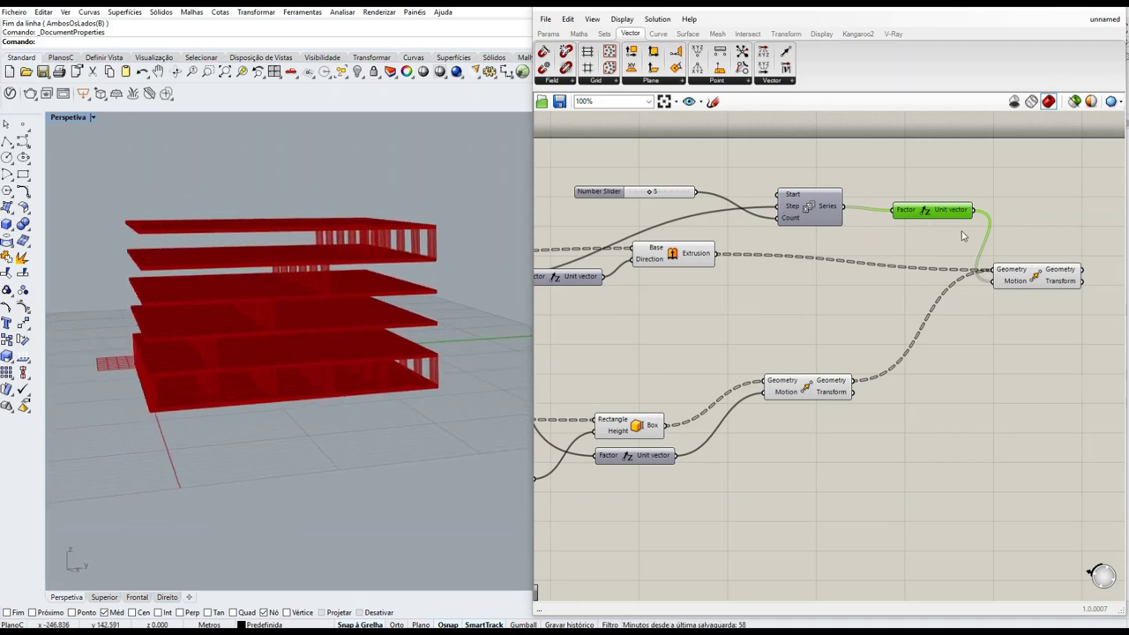
right_click(1017, 276)
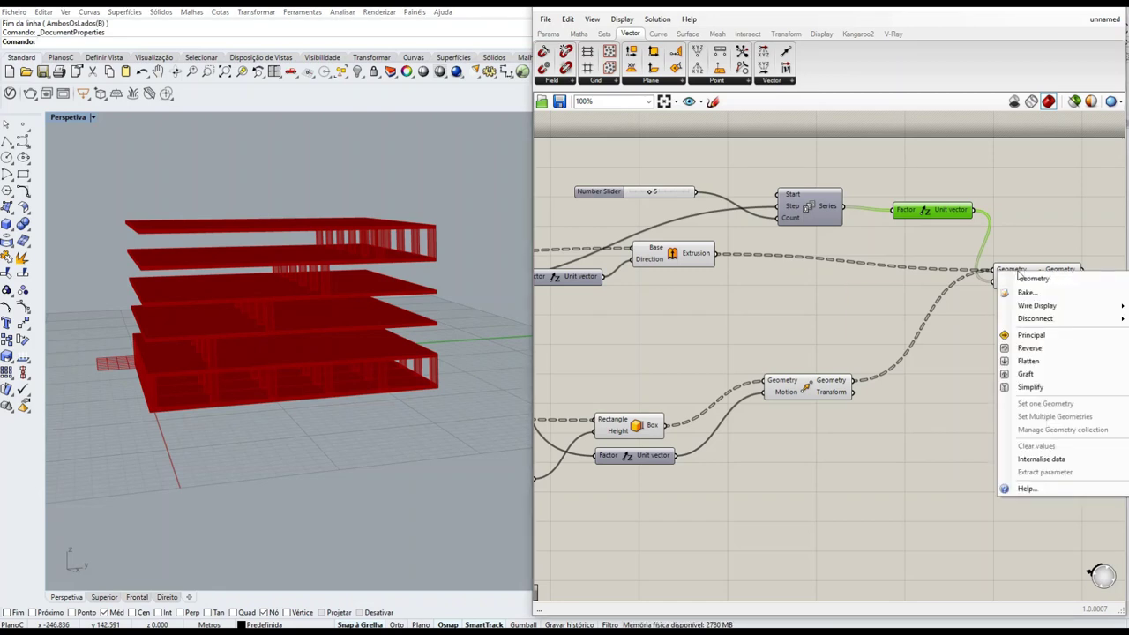
left_click(1026, 374)
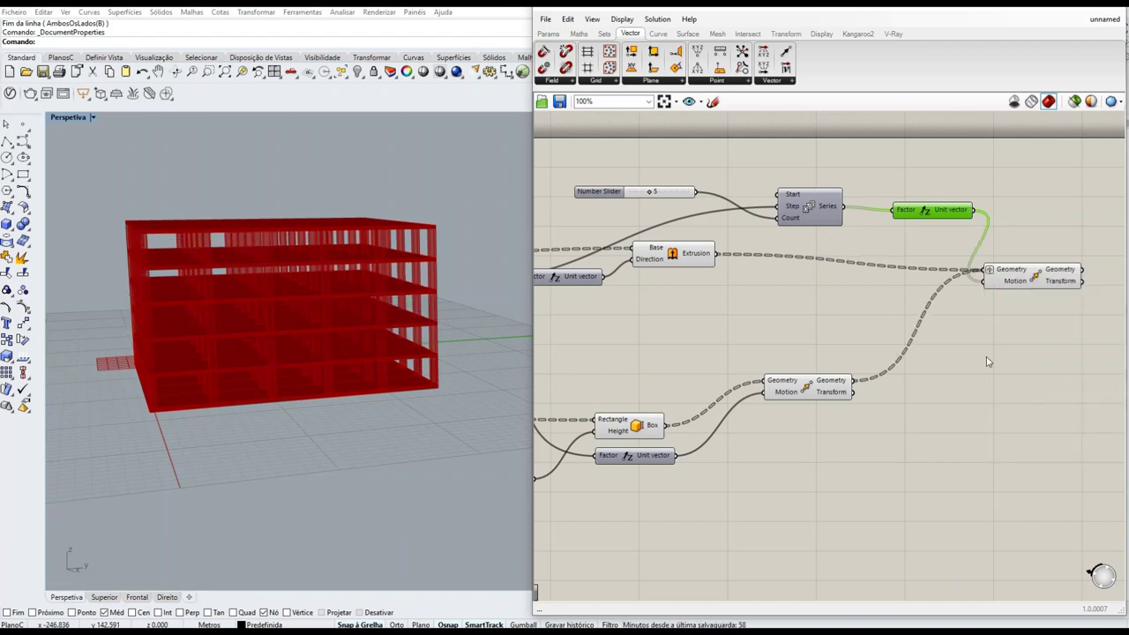
Check the copied floors by highlighting the second Move, and shift it and its Unit Z vector lower on the canvas.
right_click_drag(282, 274, 341, 341)
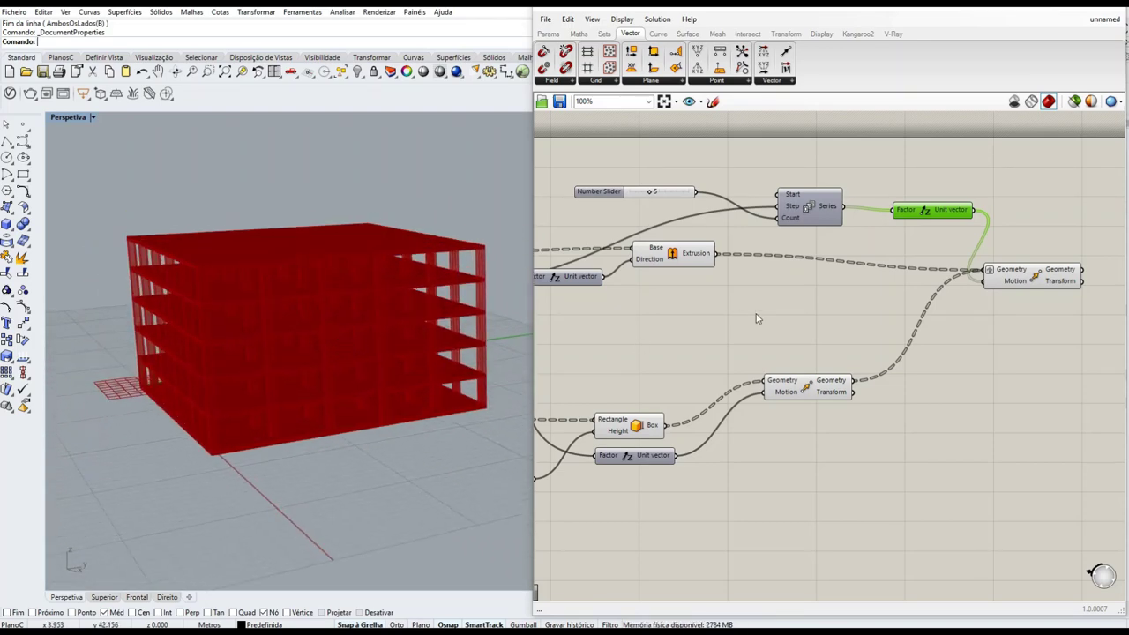
left_click_drag(1013, 276, 1028, 280)
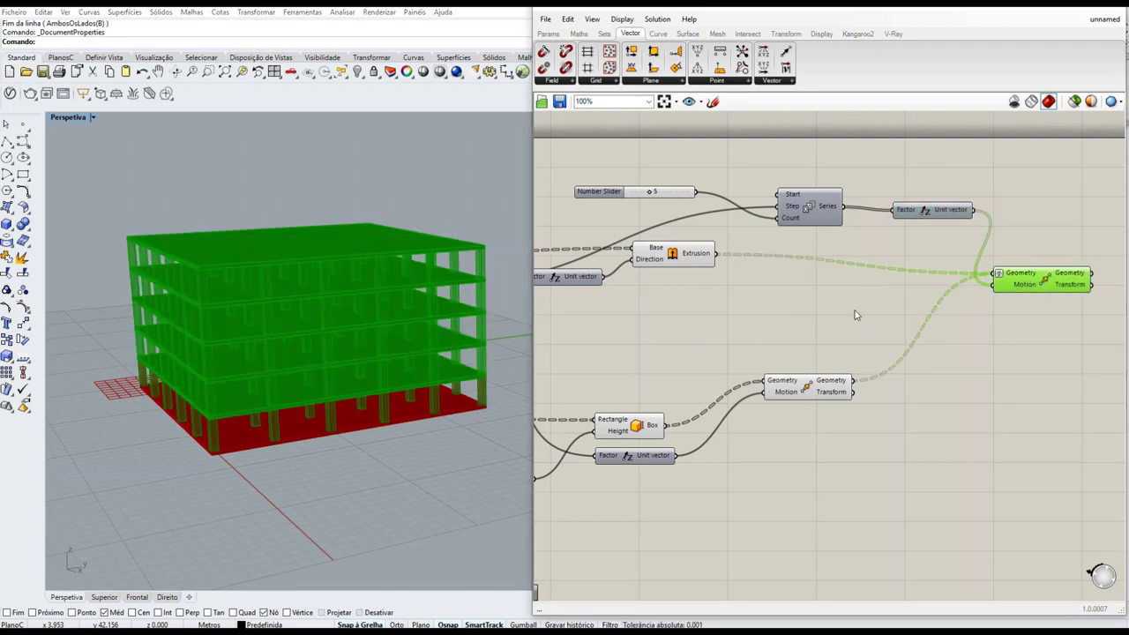
scroll(979, 319, "down", 3)
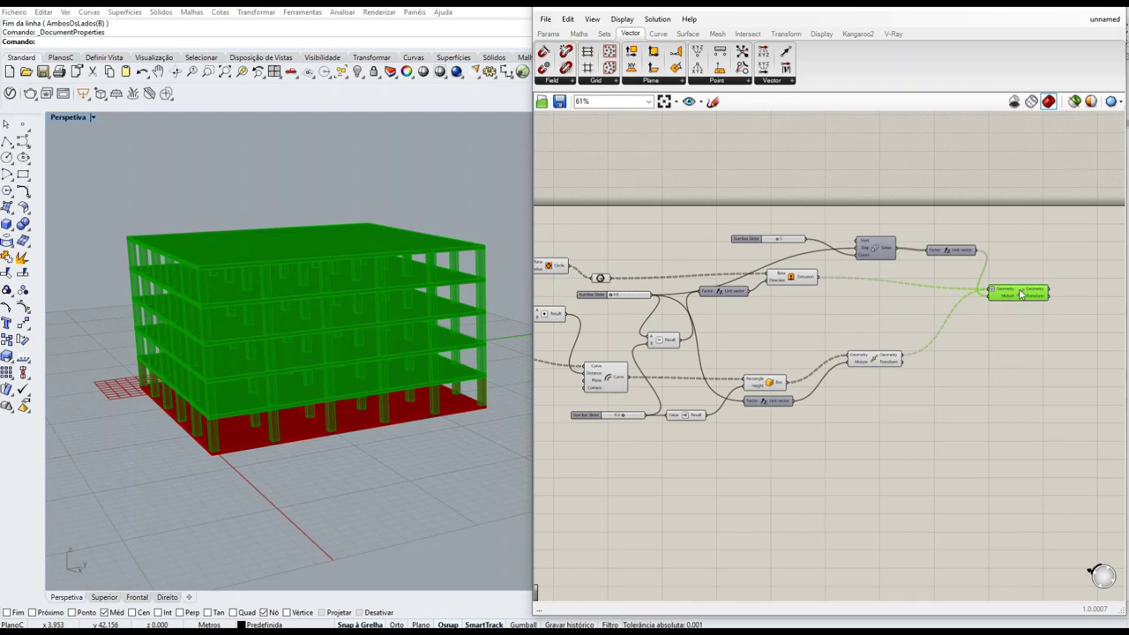
left_click_drag(1021, 294, 1021, 335)
left_click_drag(950, 252, 932, 287)
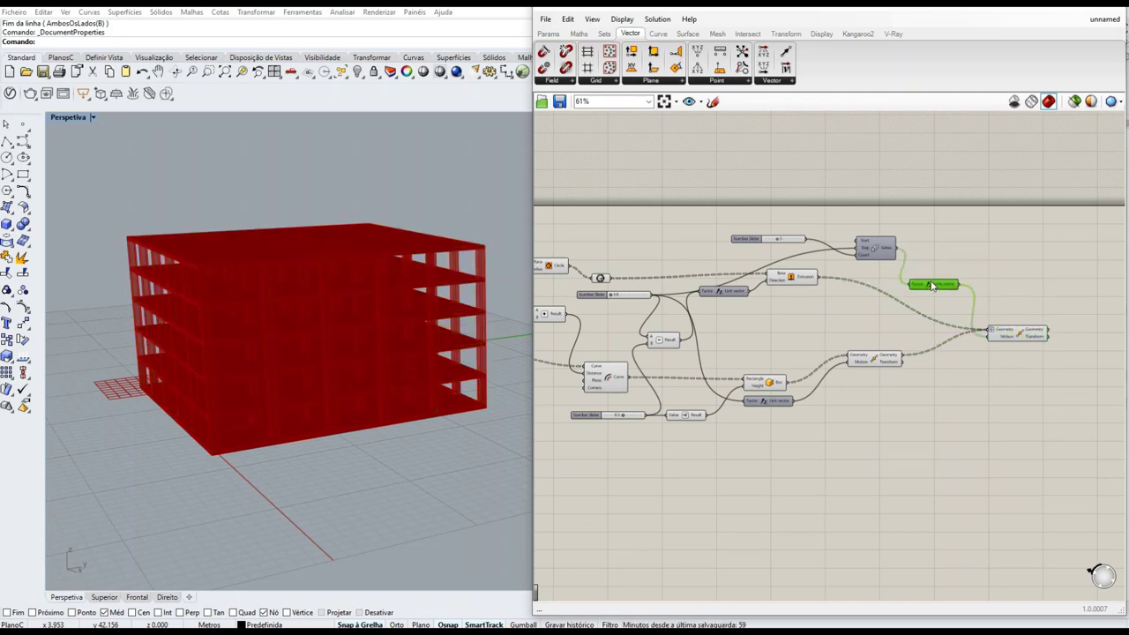
Set the floor-count slider feeding the Series Count to 15 and view the whole tower.
scroll(716, 252, "up", 3)
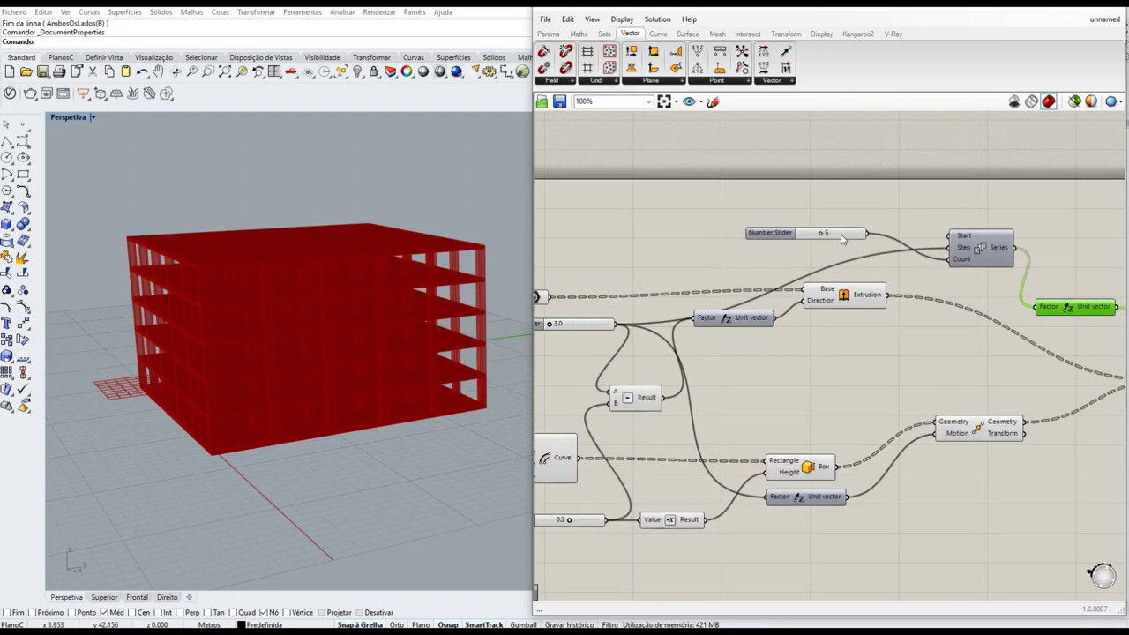
left_click_drag(820, 234, 896, 240)
right_click_drag(371, 476, 265, 467)
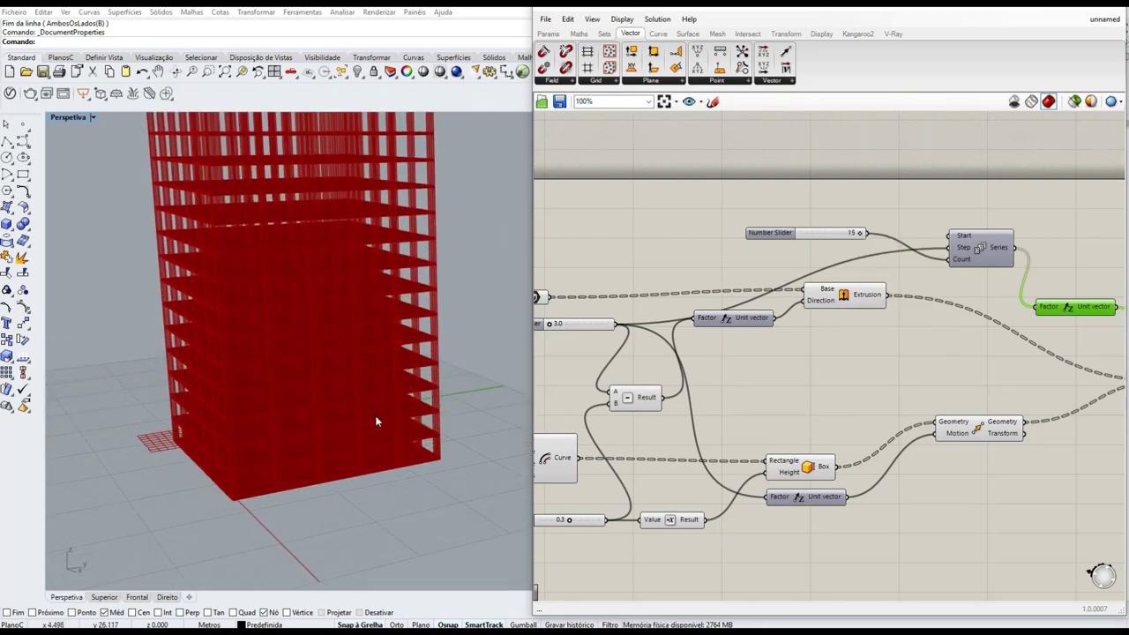
scroll(250, 473, "down", 5)
Examine the ground floor up close, highlighting the second Move's copies and the original column Extrusion in turn.
right_click_drag(957, 373, 744, 362)
left_click(999, 379)
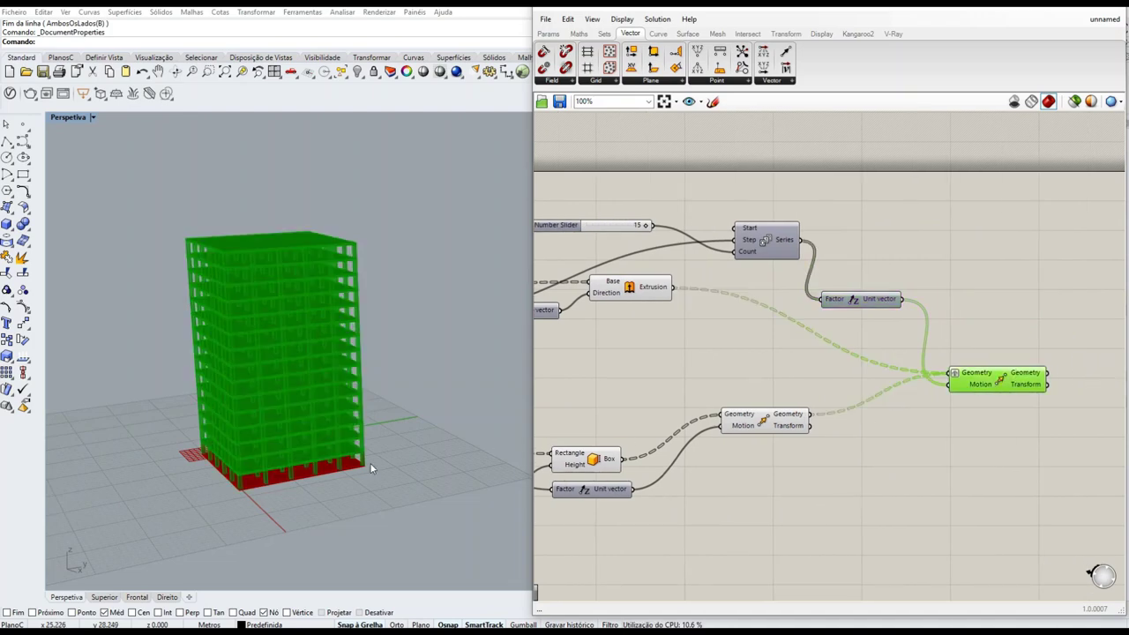
scroll(276, 477, "up", 4)
scroll(276, 473, "up", 5)
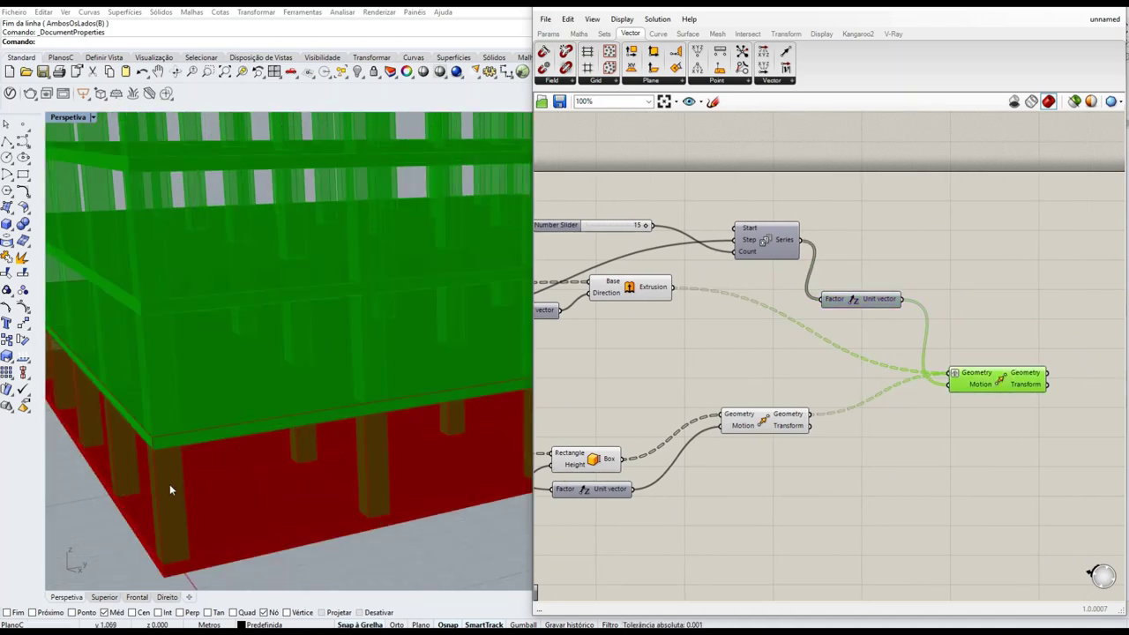
scroll(188, 463, "down", 3)
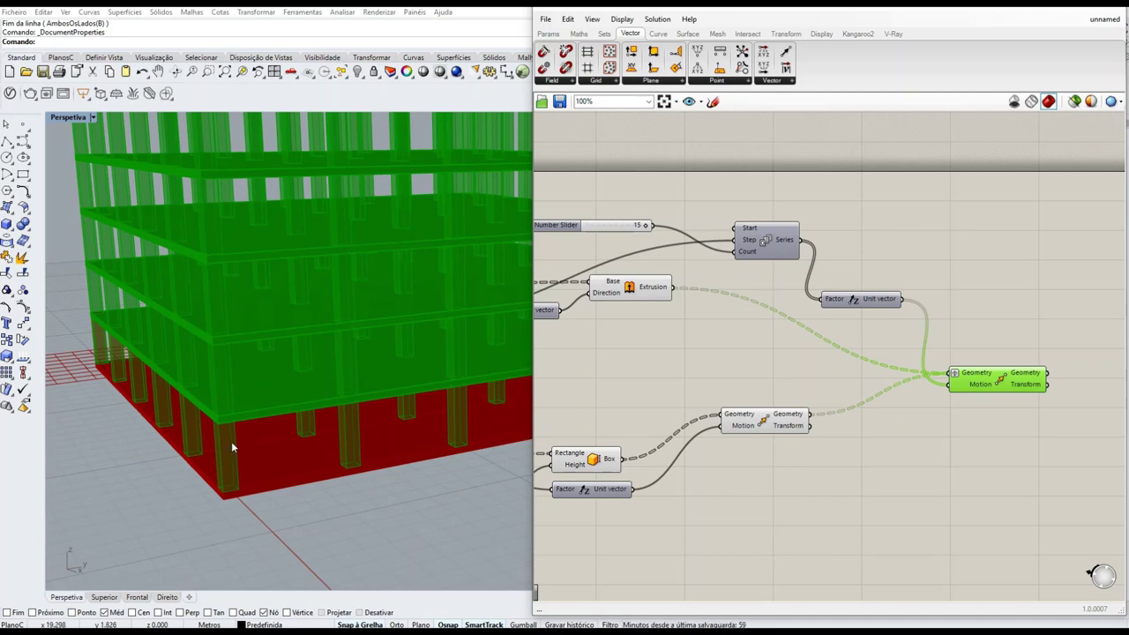
right_click_drag(667, 357, 797, 357)
left_click(790, 321)
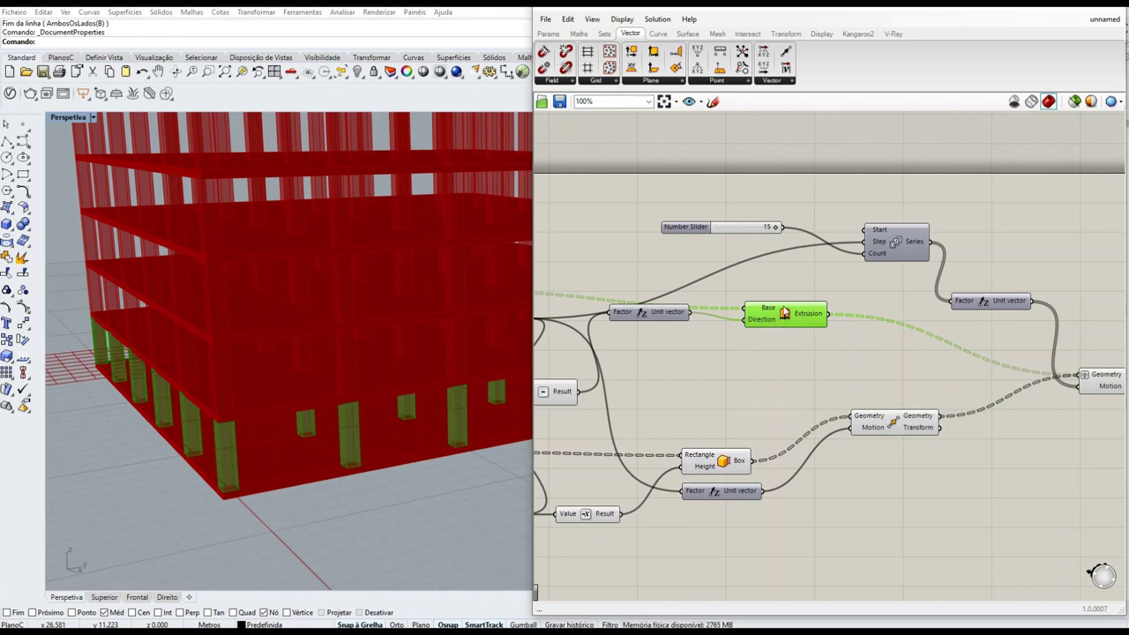
Turn the column Extrusion's preview off and back on, highlighting the second Move's copies in between.
right_click(785, 315)
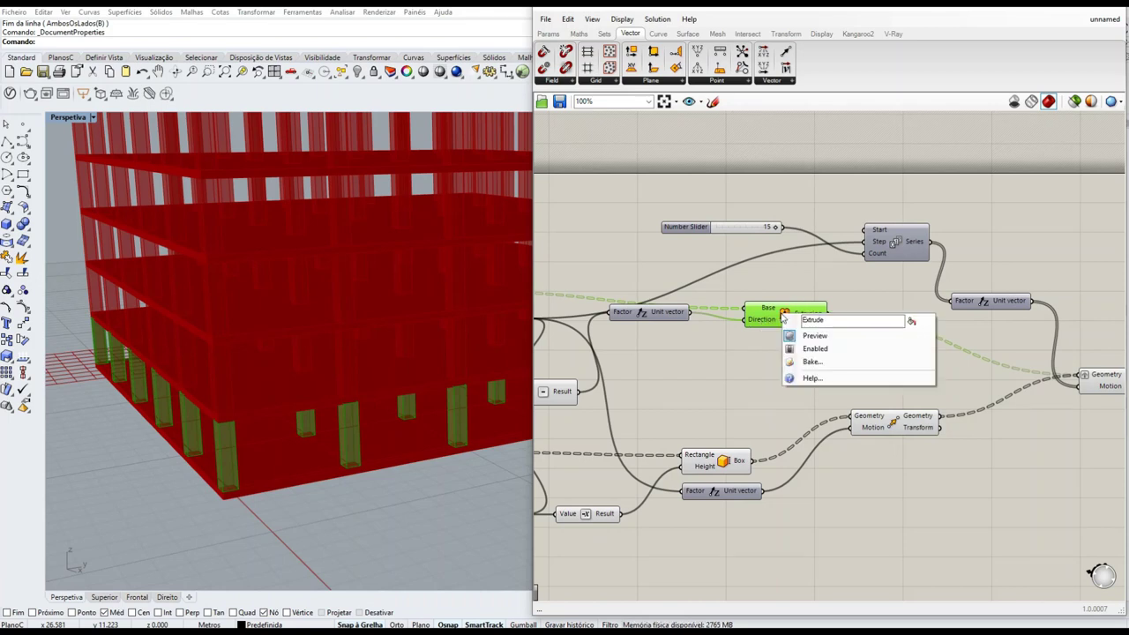
left_click(830, 340)
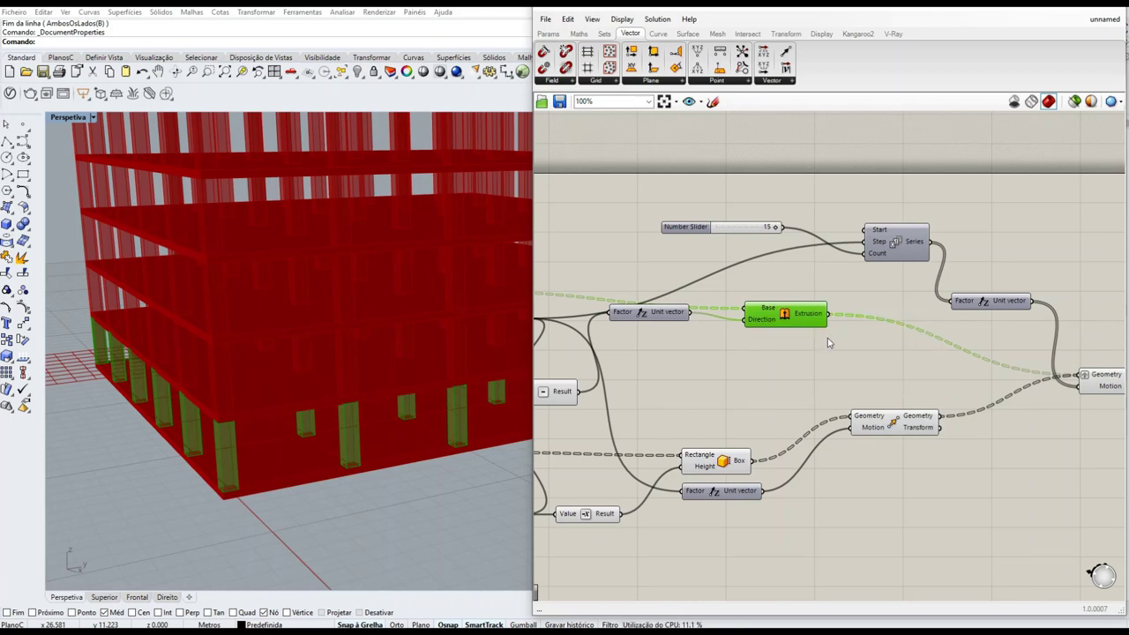
left_click(1094, 377)
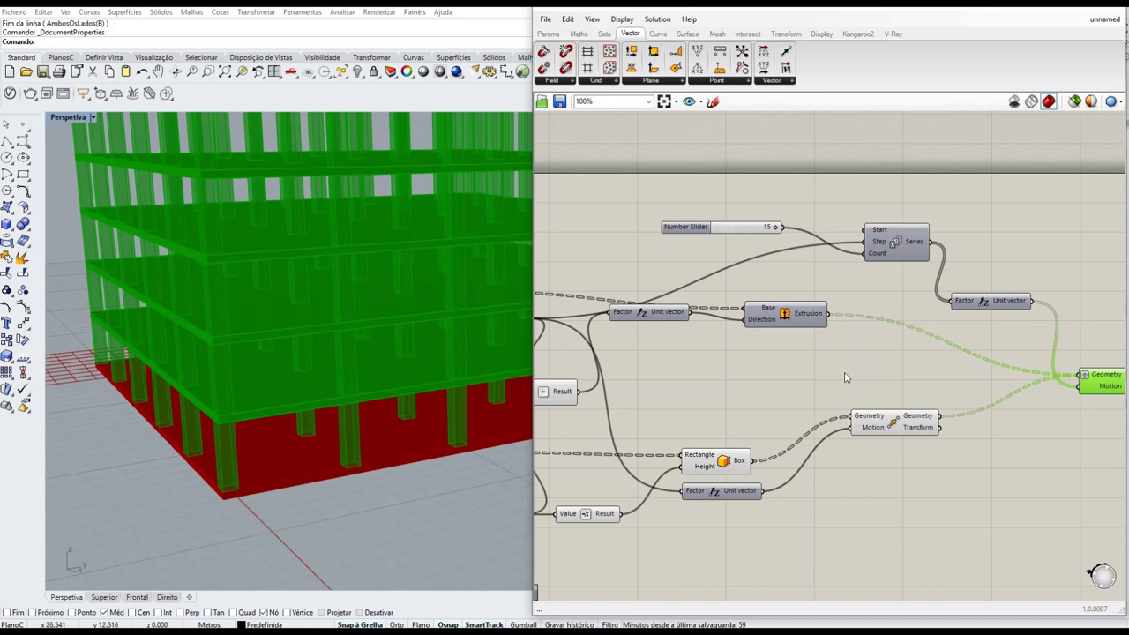
right_click(784, 314)
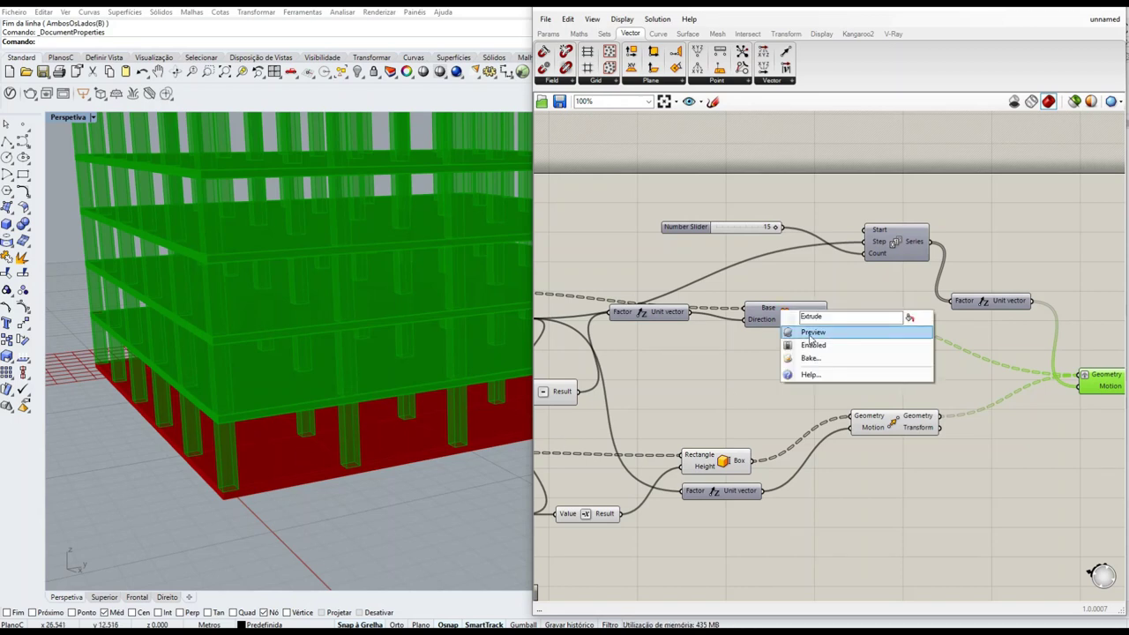
left_click(812, 334)
Connect the 3.0 floor-height slider to the Series Start input and check the floor copies in the viewport.
right_click_drag(872, 363, 954, 374)
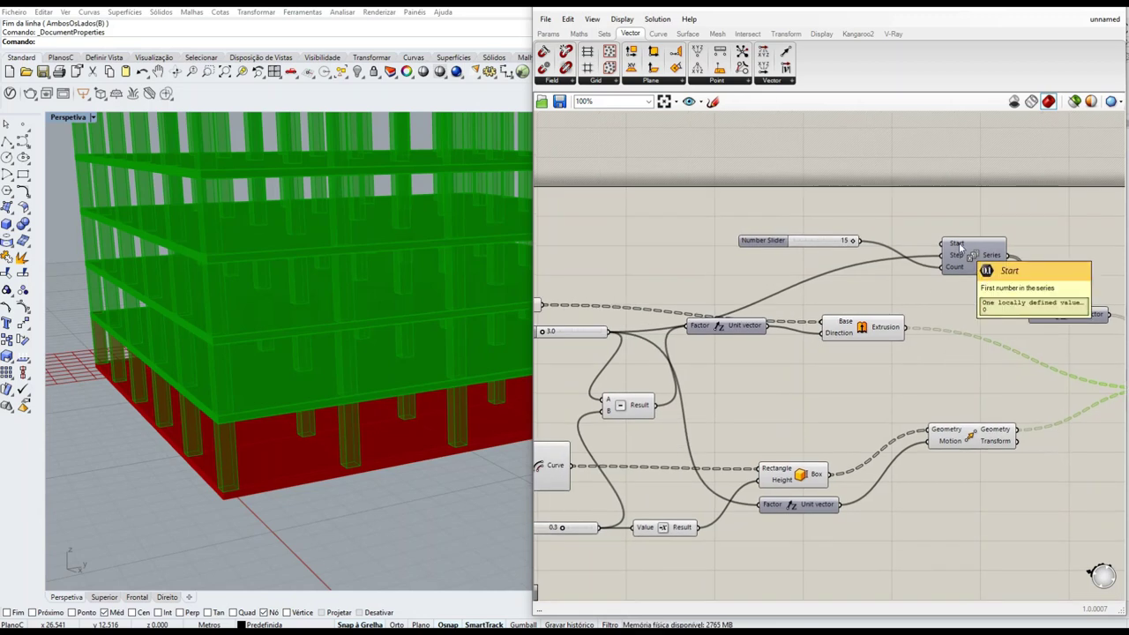
right_click_drag(755, 285, 790, 281)
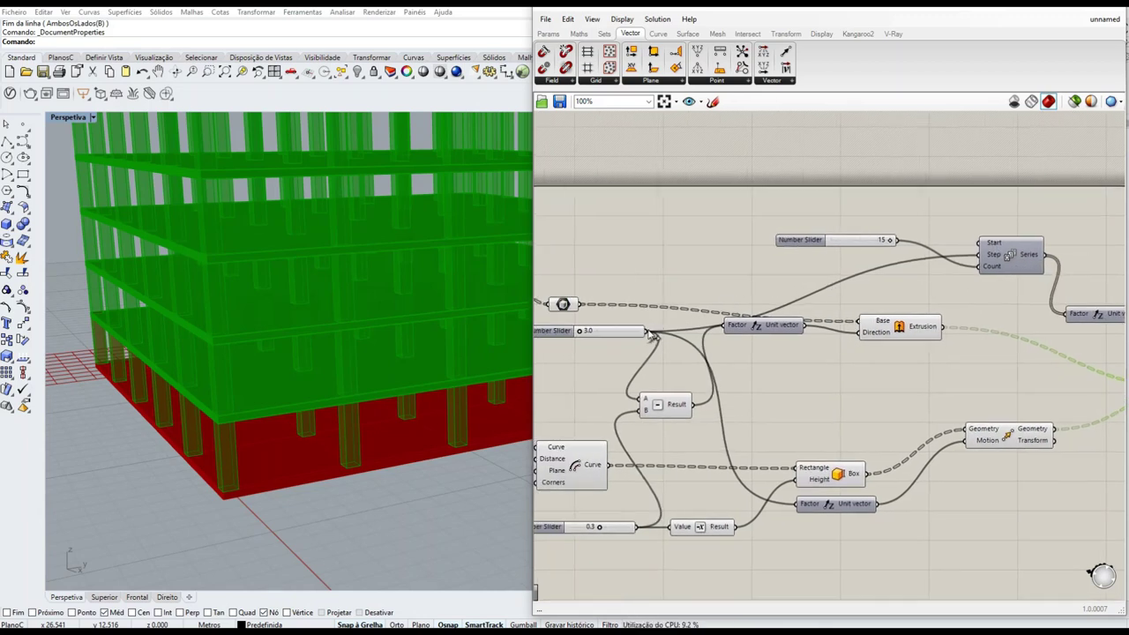
left_click_drag(647, 332, 981, 245)
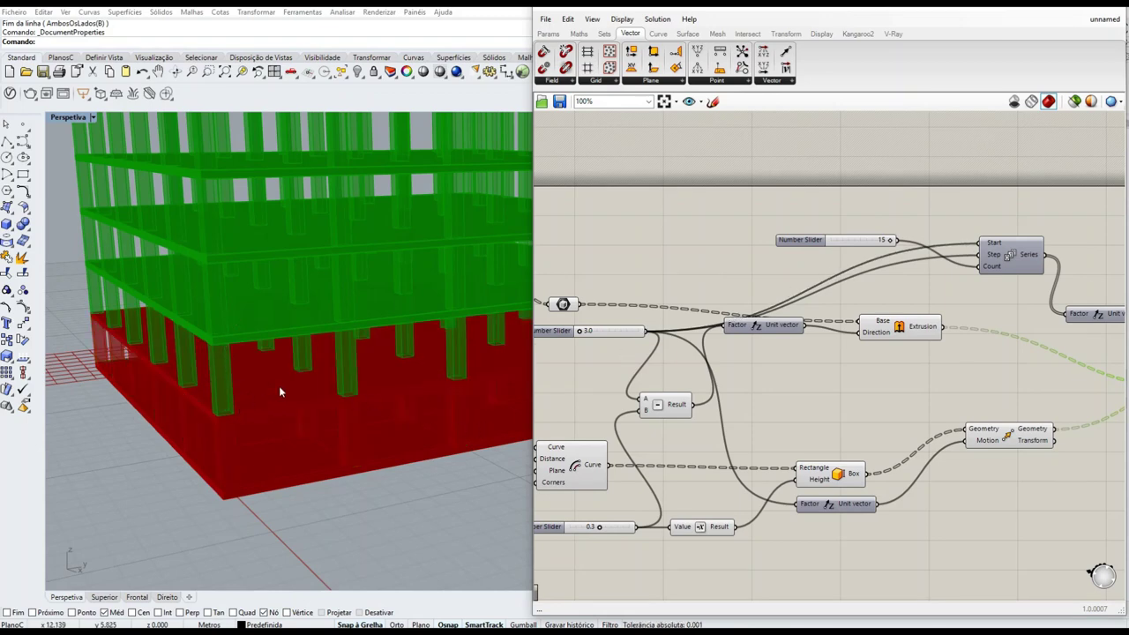
scroll(216, 365, "down", 3)
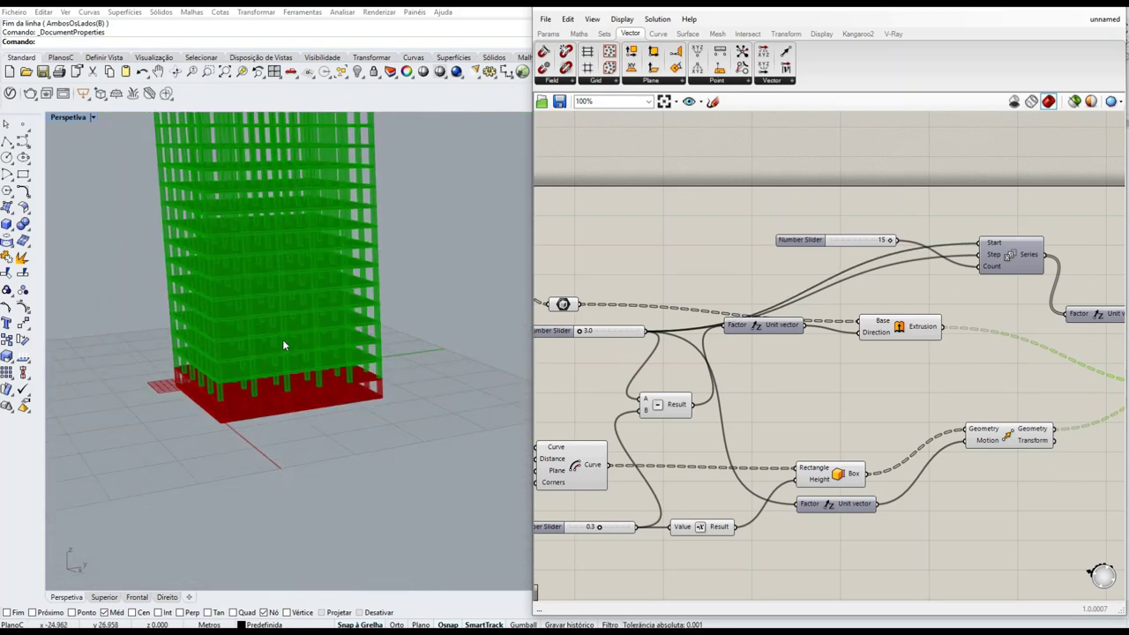
scroll(282, 339, "down", 2)
scroll(346, 221, "up", 3)
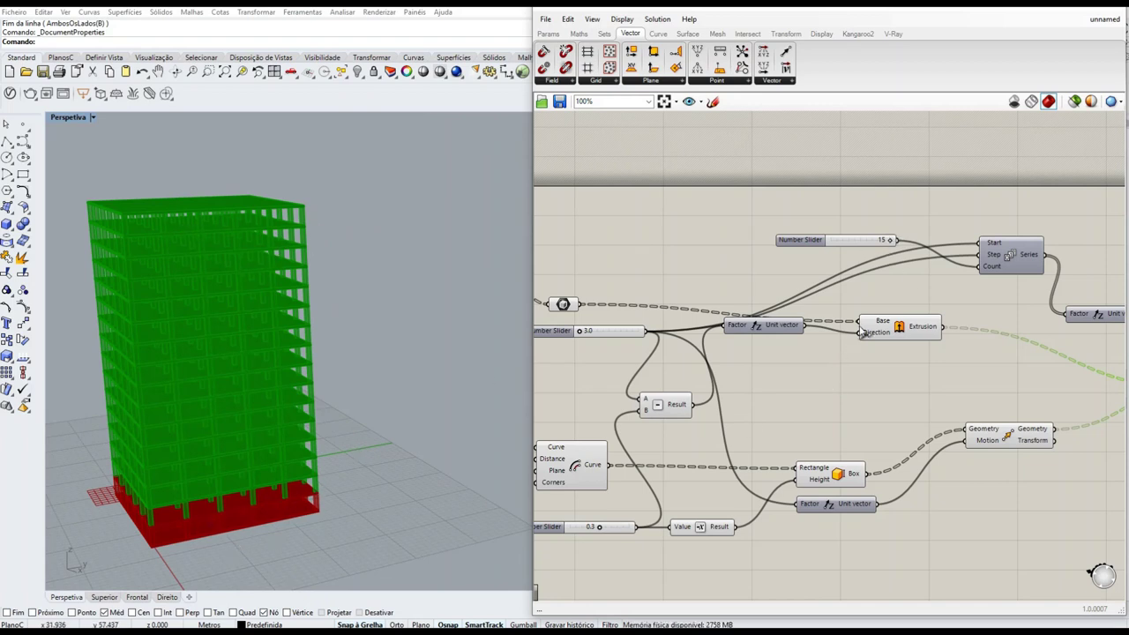
Highlight the column Extrusion to check the original ground-floor columns against the shifted copies.
right_click_drag(981, 294, 938, 260)
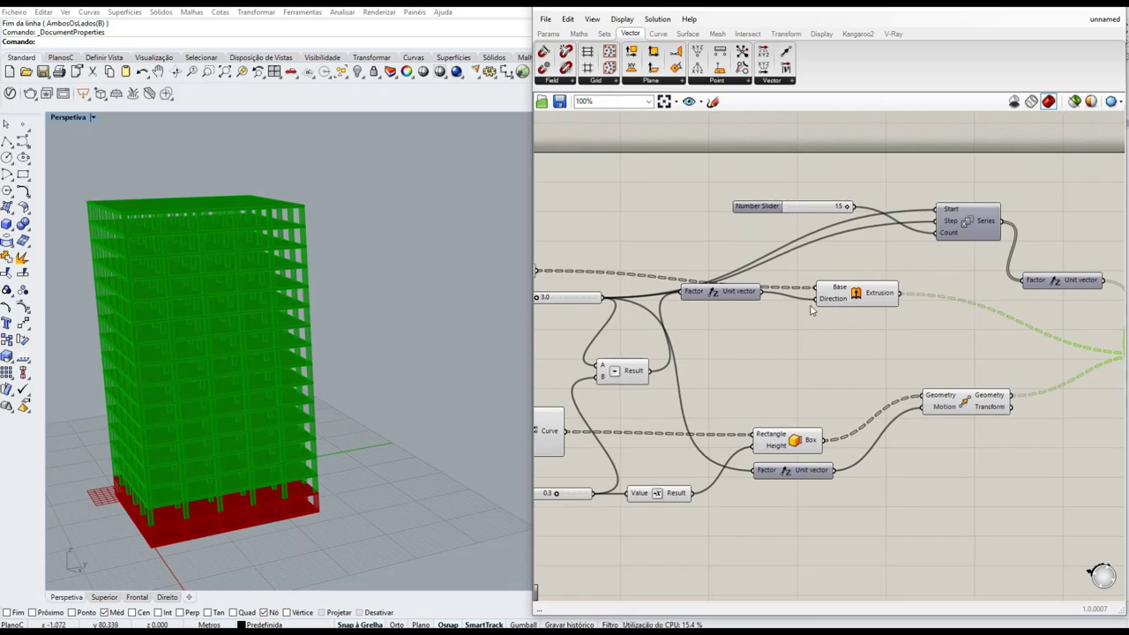
left_click(855, 297)
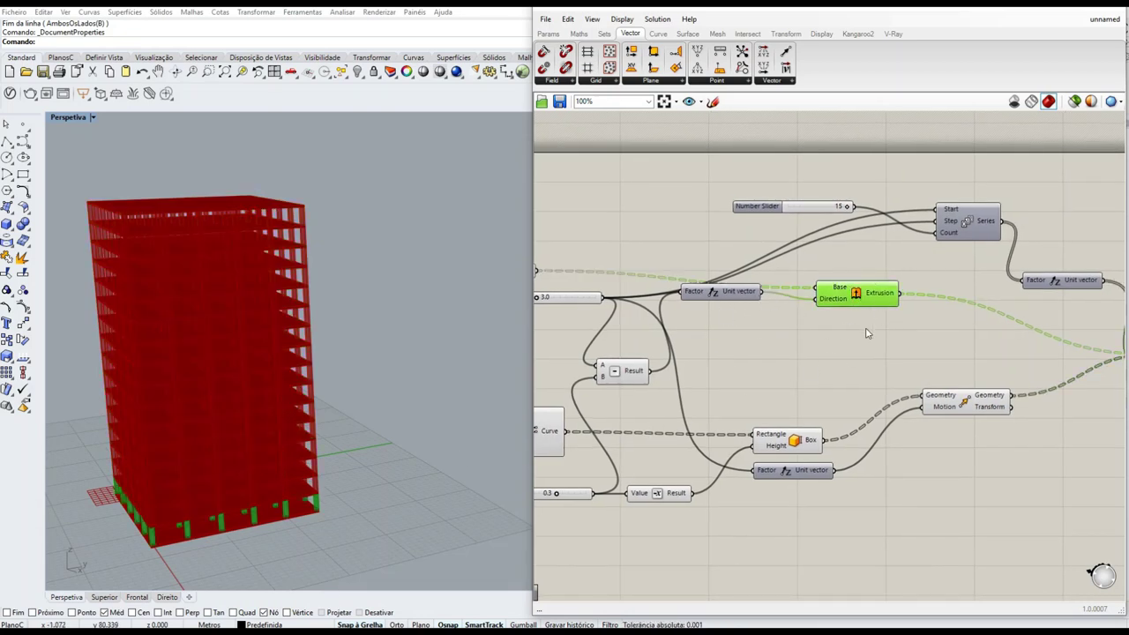
scroll(917, 319, "down", 4)
scroll(920, 320, "up", 2)
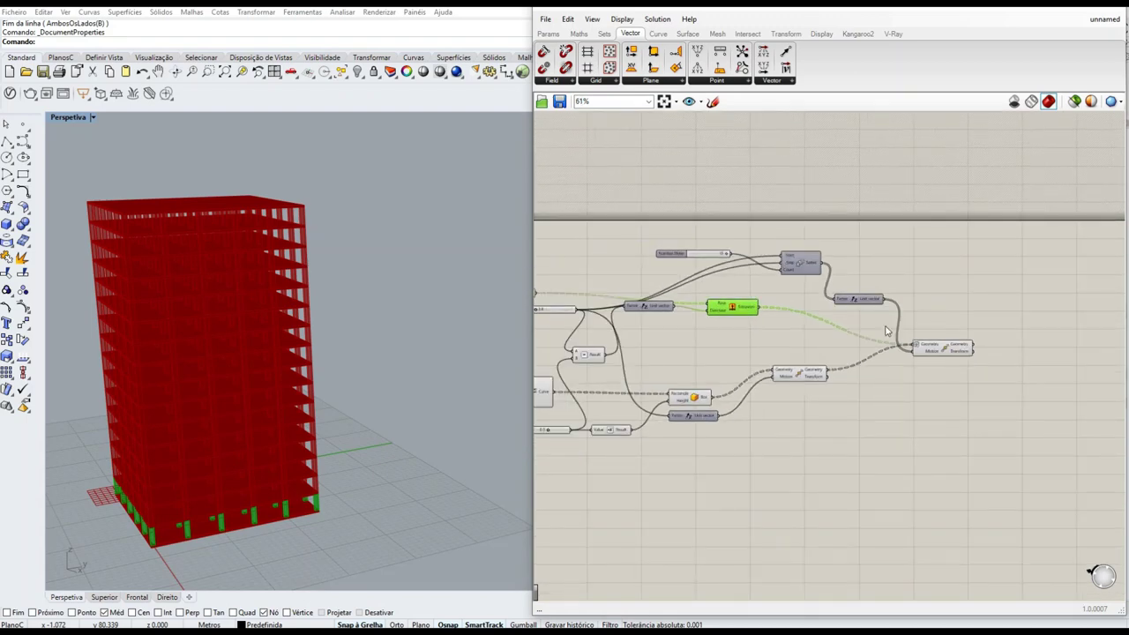
scroll(994, 299, "down", 2)
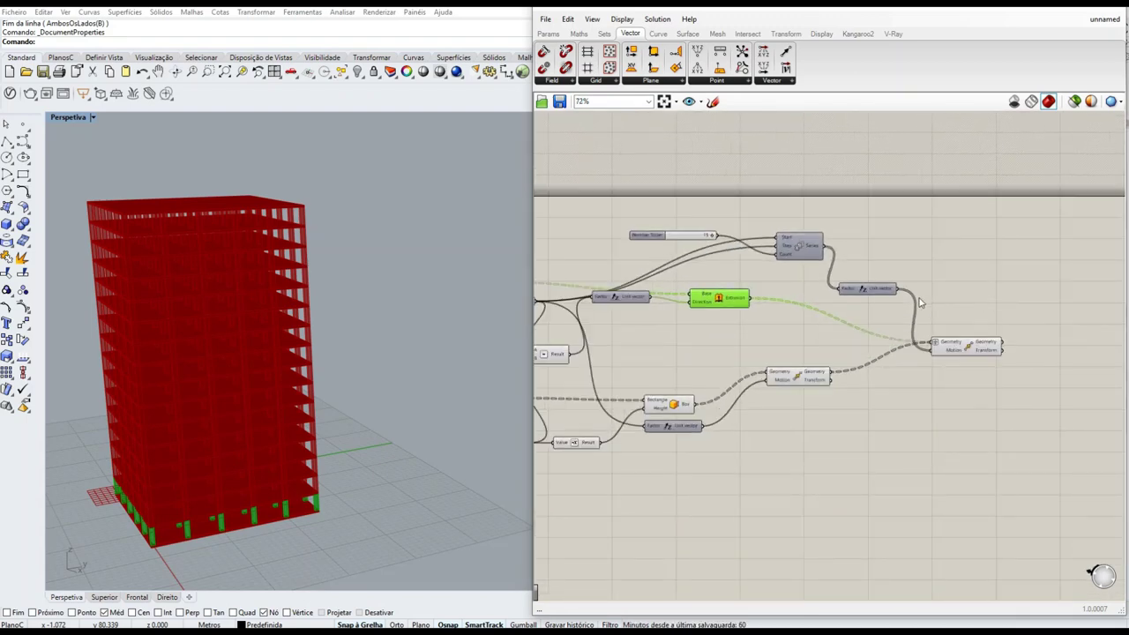
Line up the column-radius, slab-offset, floor-height, slab-thickness and floor-count sliders in one column below the grid sliders.
right_click_drag(694, 328, 1125, 317)
left_click_drag(875, 265, 658, 364)
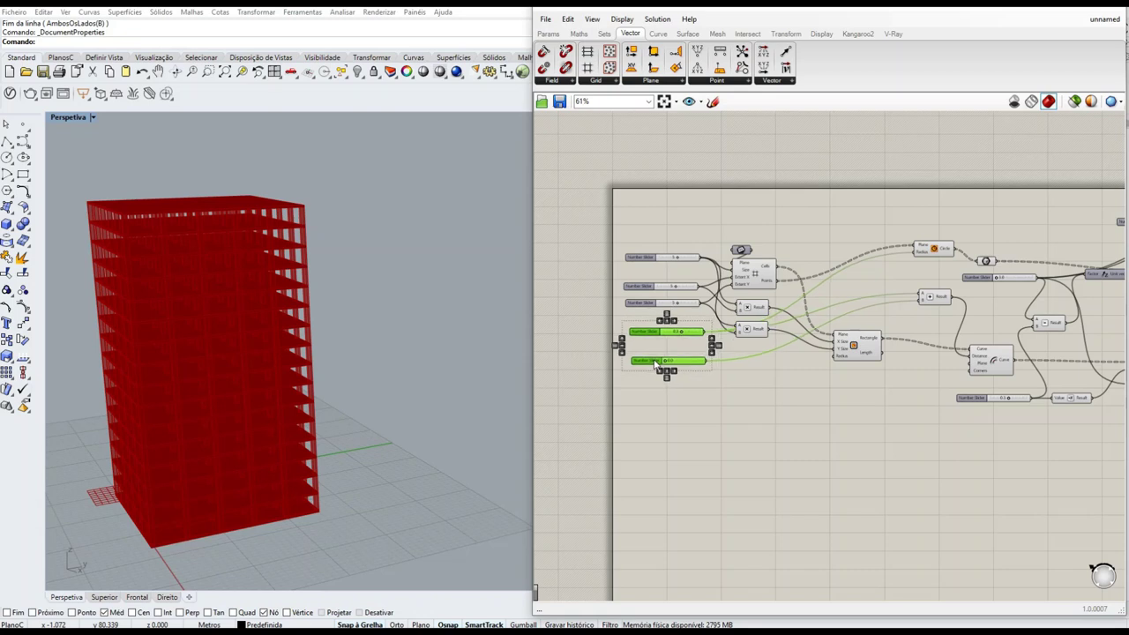
right_click_drag(1010, 401, 922, 397)
key("ctrl+v")
left_click_drag(880, 353, 557, 391)
left_click(876, 402)
left_click_drag(876, 407, 551, 407)
right_click_drag(1090, 429, 868, 437)
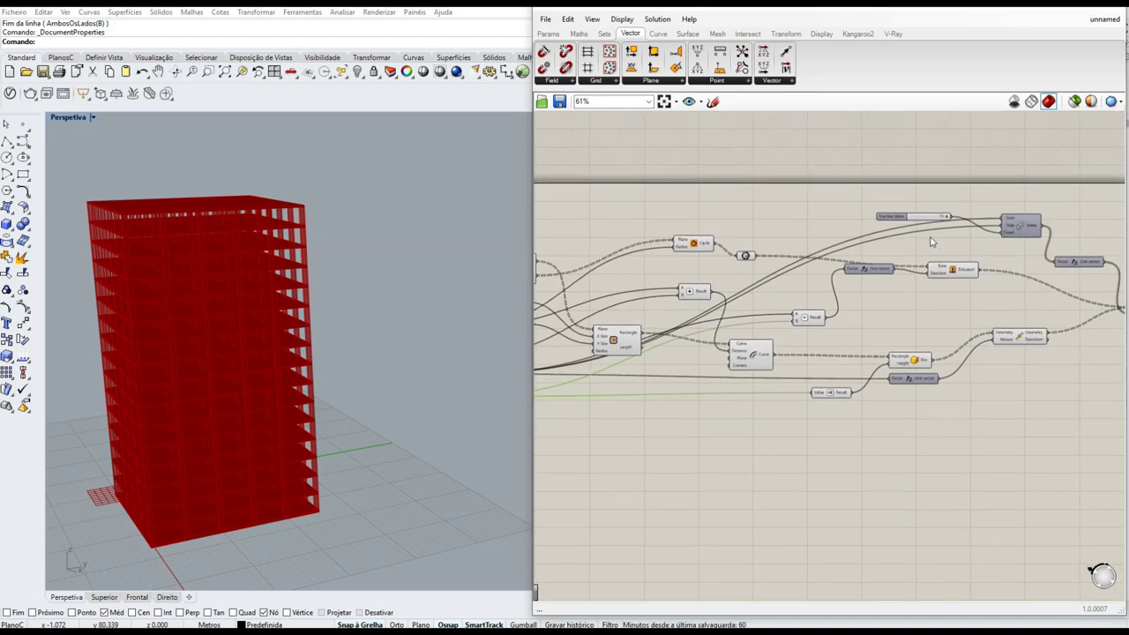
left_click_drag(905, 219, 582, 441)
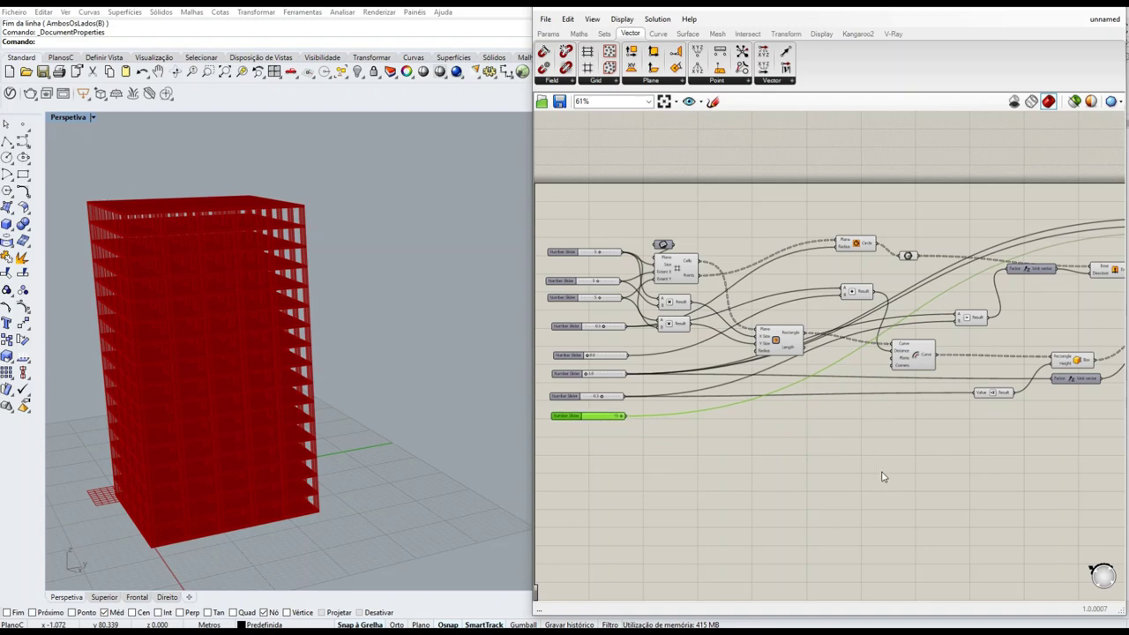
Test the grid cell Size slider at 8 and return it to 5.
right_click_drag(883, 474, 615, 477)
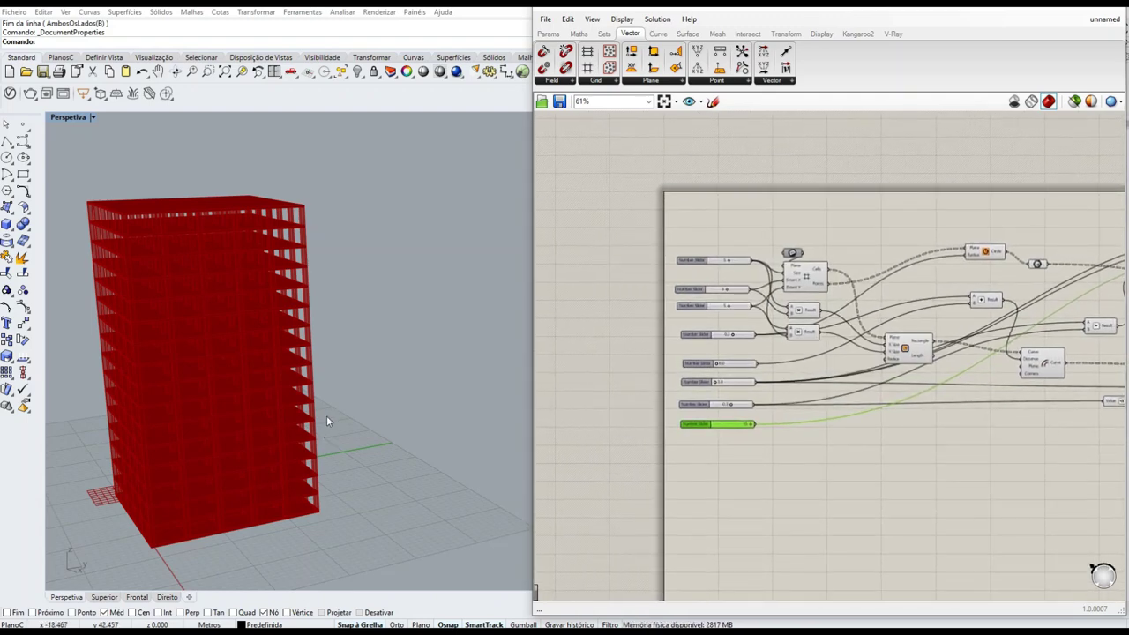
right_click_drag(213, 338, 247, 336)
scroll(420, 296, "up", 2)
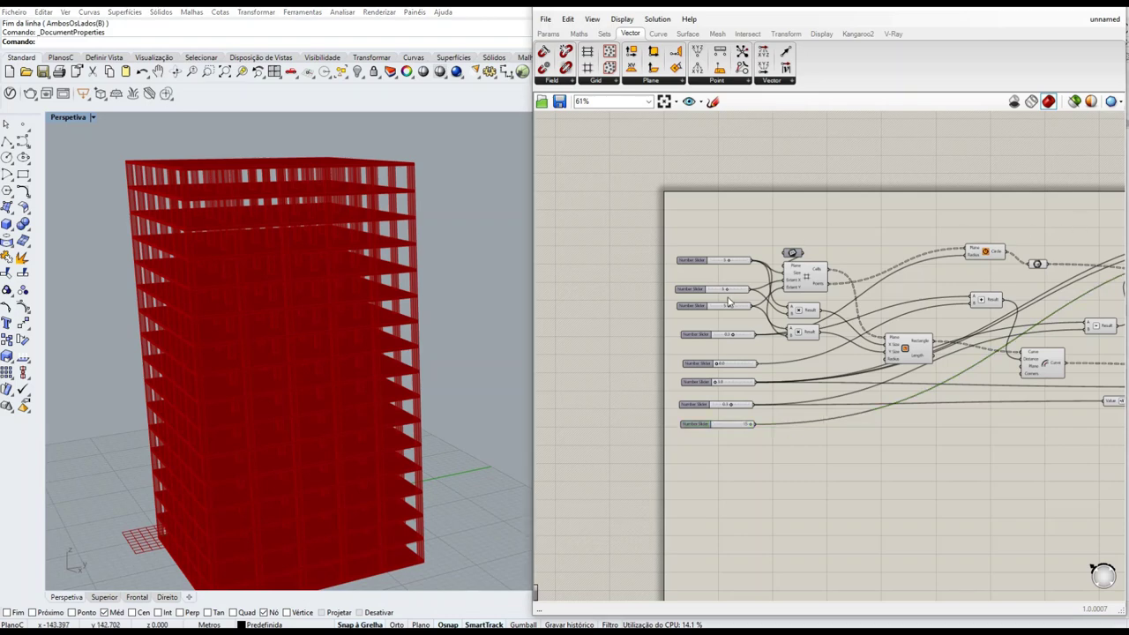
scroll(730, 299, "up", 5)
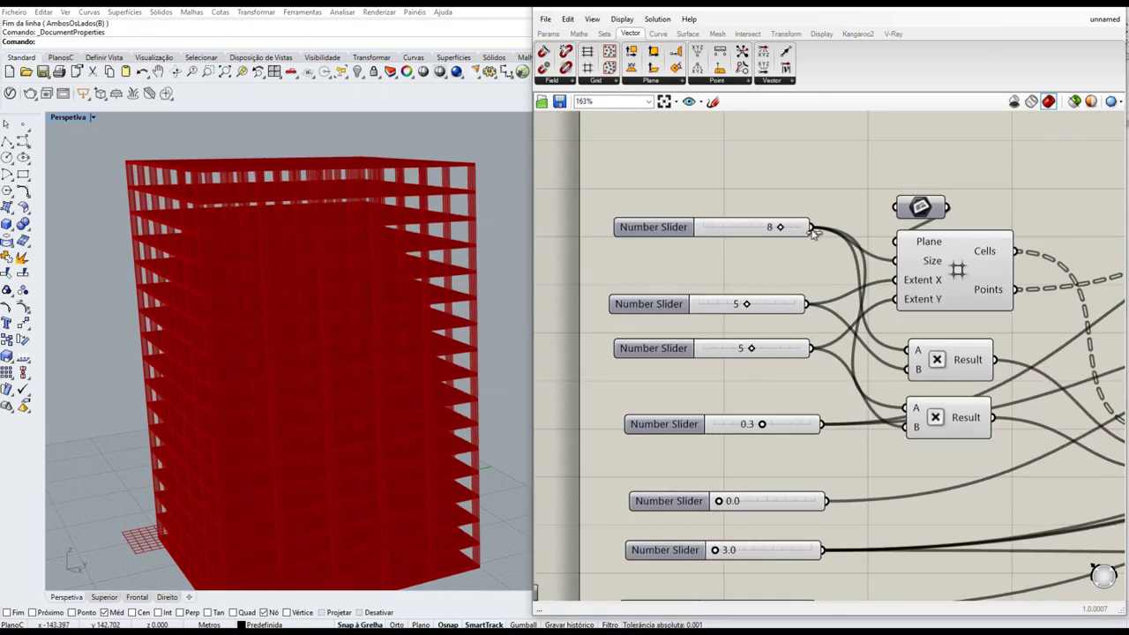
left_click_drag(814, 232, 753, 230)
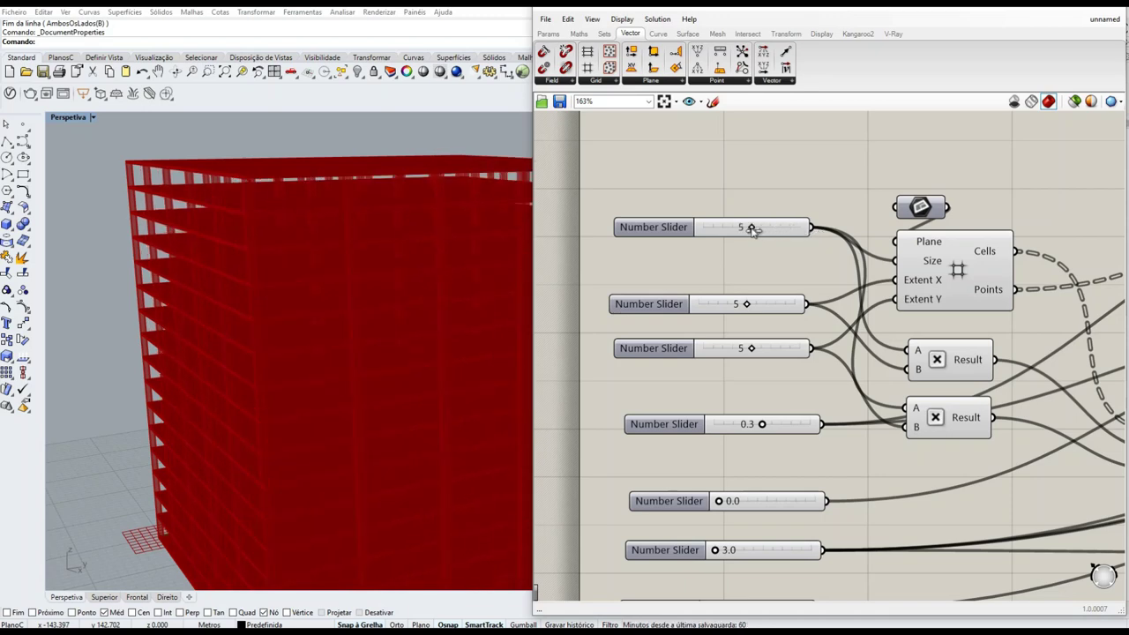
Try the grid's Extent X slider at 10, and settle on 2.
right_click_drag(731, 265, 751, 192)
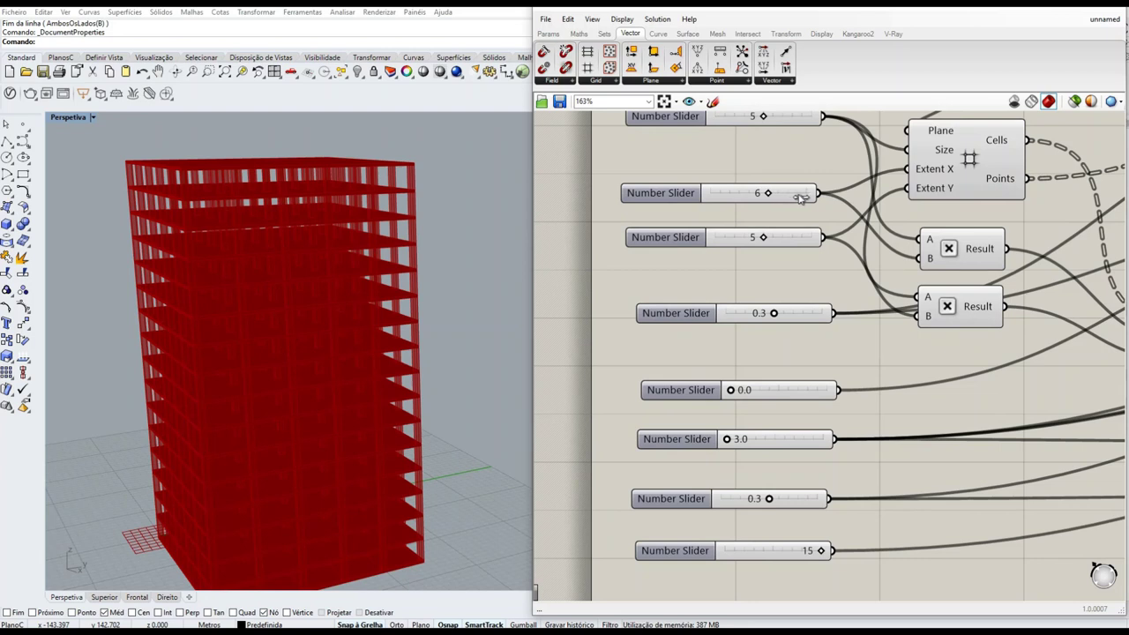
left_click_drag(800, 198, 819, 199)
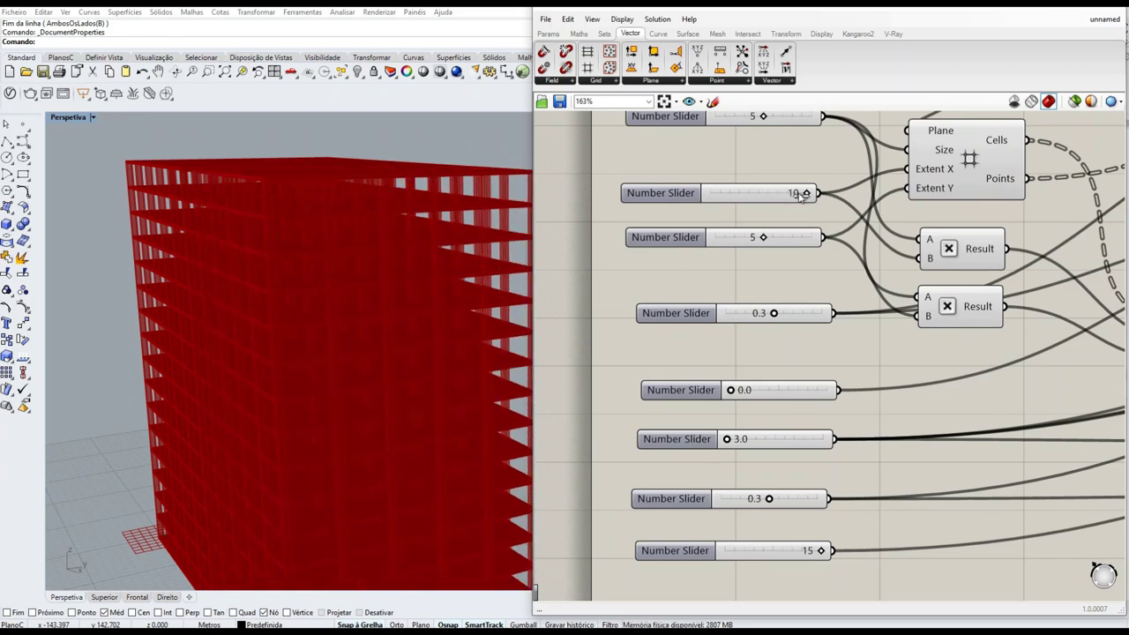
left_click_drag(732, 197, 732, 194)
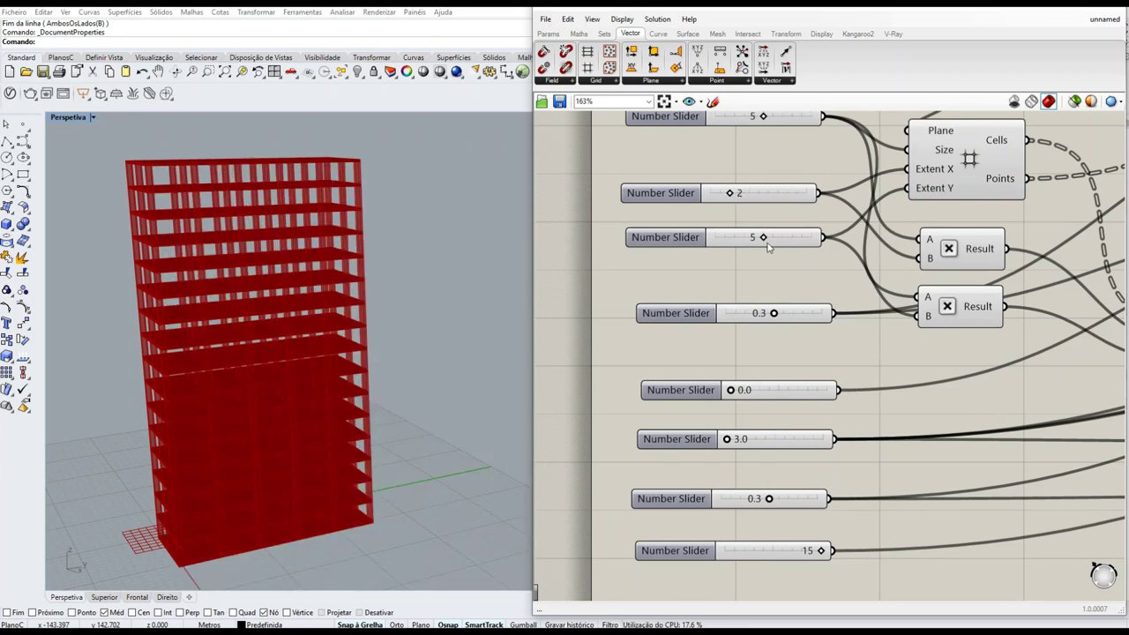
Try the grid's Extent Y slider at 9, and settle on 4.
left_click_drag(779, 240, 807, 241)
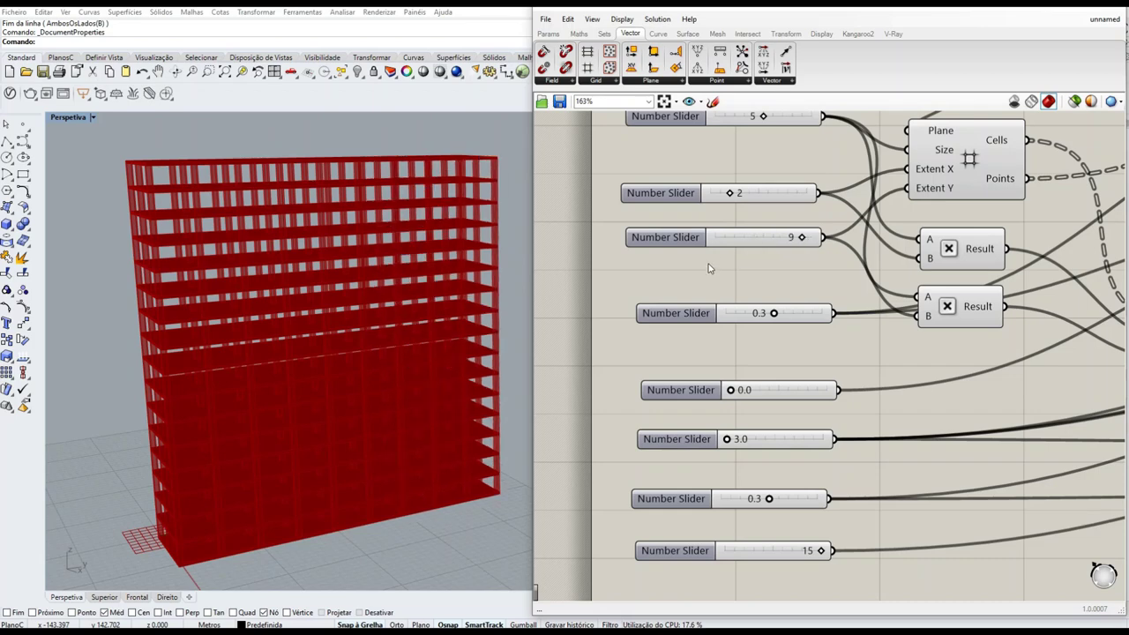
right_click_drag(705, 285, 699, 232)
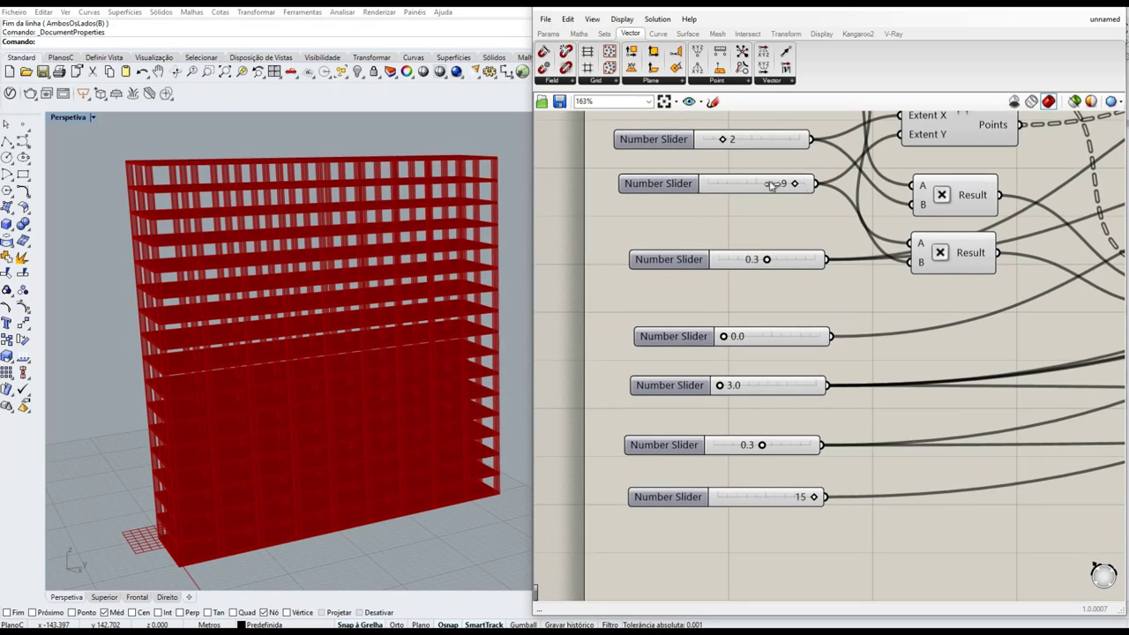
left_click_drag(772, 184, 748, 183)
Vary the column-radius slider and return it to 0.3, and inspect the upper slabs and columns up close.
right_click_drag(733, 236, 742, 193)
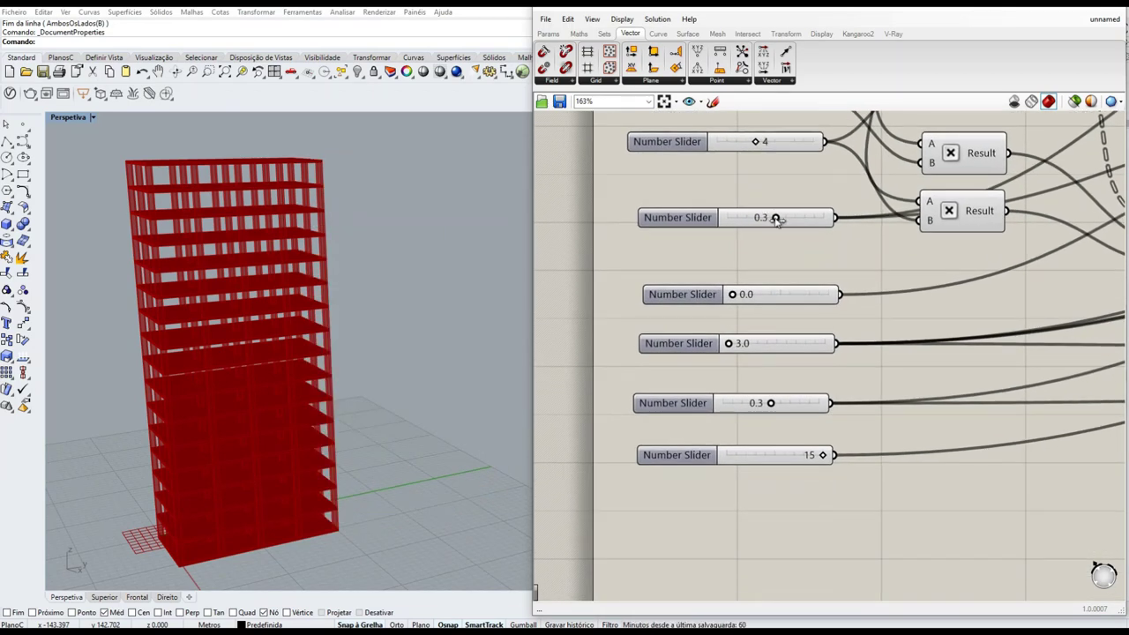
left_click_drag(731, 221, 800, 219)
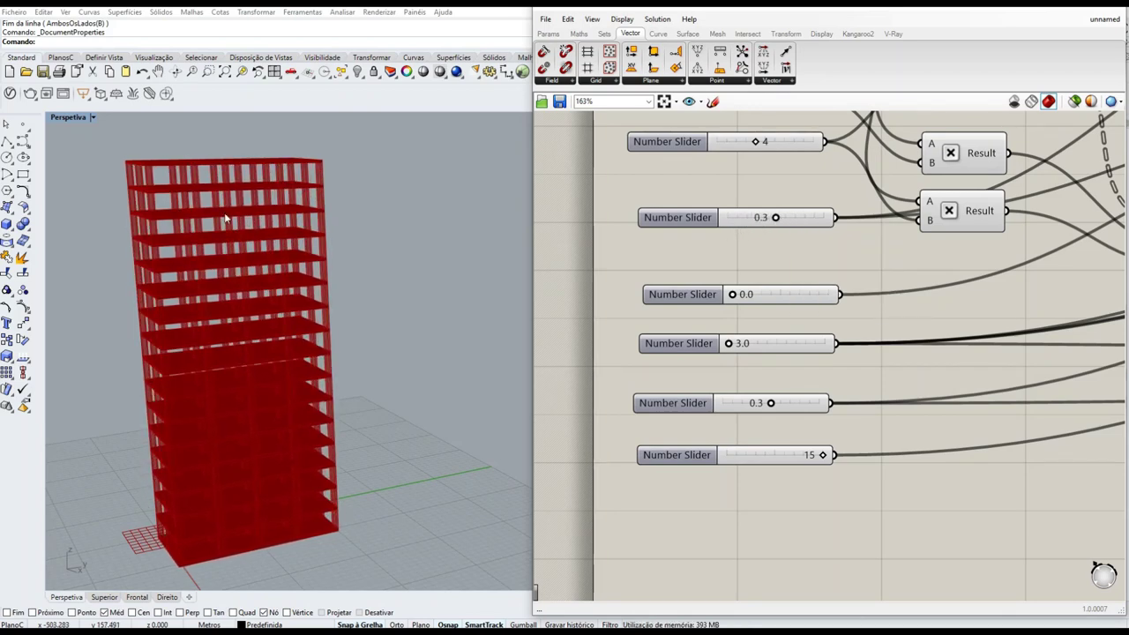
scroll(221, 226, "up", 6)
right_click_drag(167, 274, 443, 302)
scroll(698, 266, "down", 5)
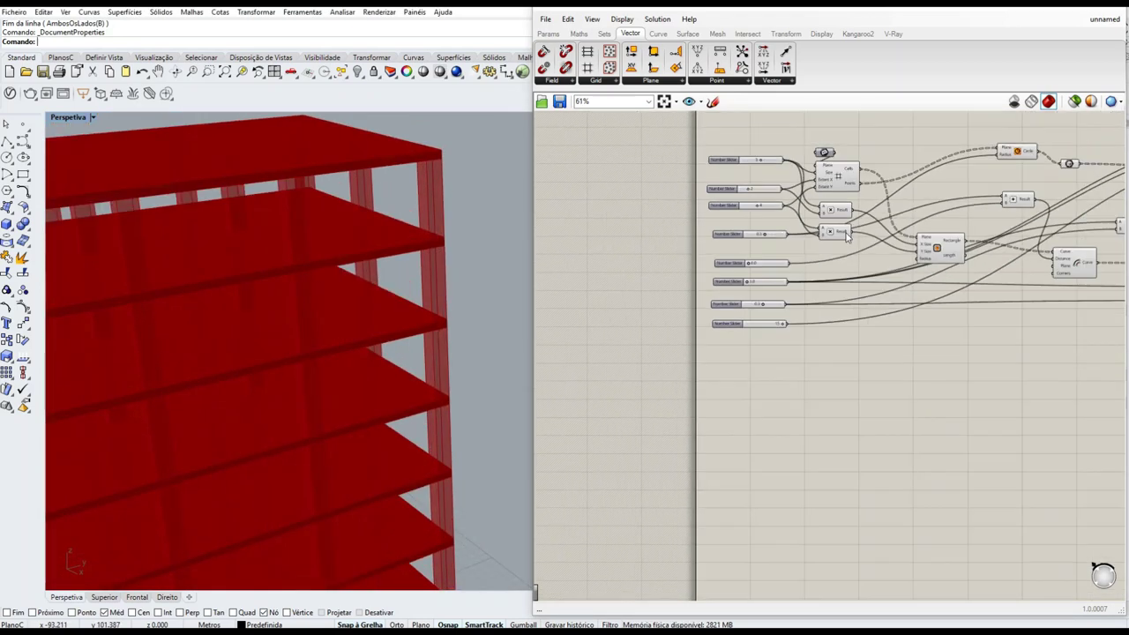
scroll(876, 211, "up", 3)
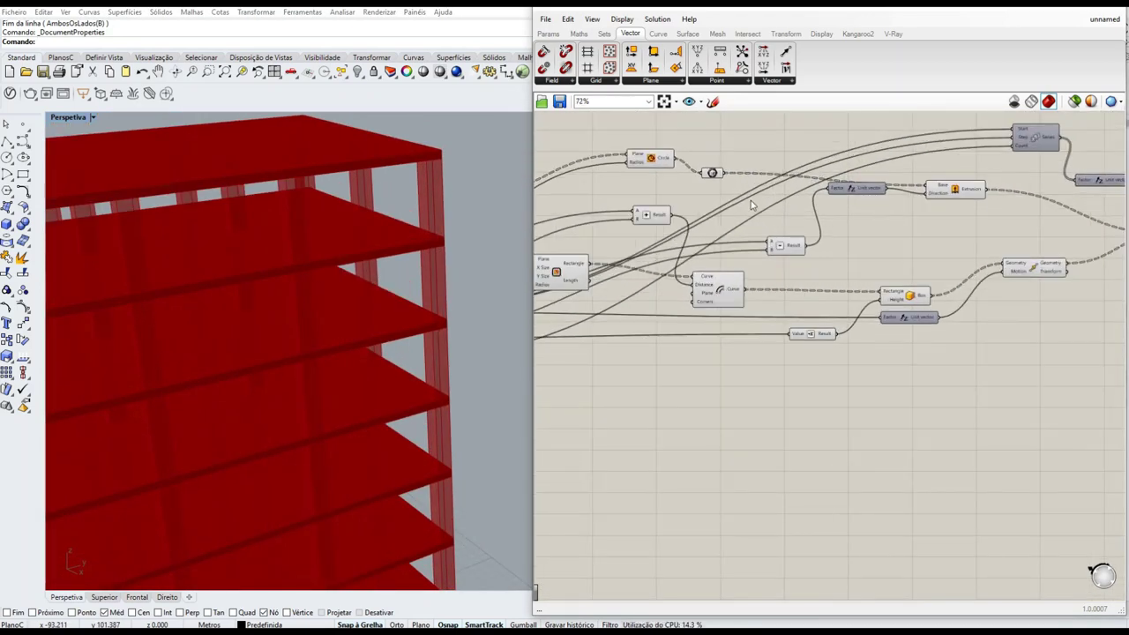
Reposition the Unit Z component feeding the column Extrusion lower, and nudge the intermediate parameter between Circle and Extrusion slightly downward.
scroll(751, 204, "up", 3)
left_click_drag(878, 214, 878, 263)
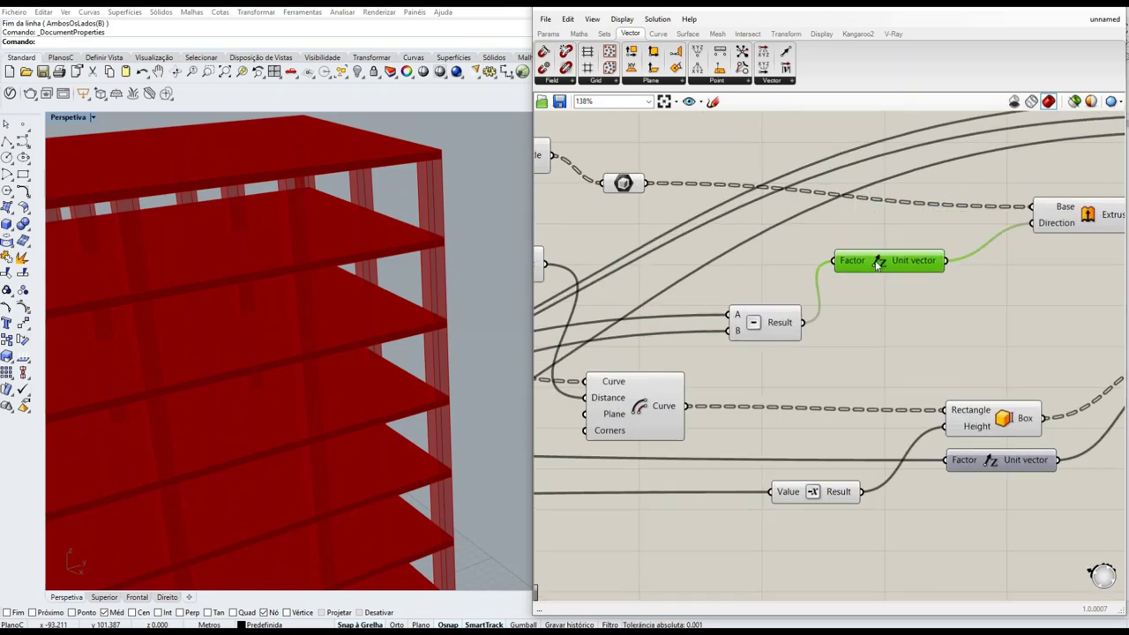
right_click_drag(878, 262, 862, 323)
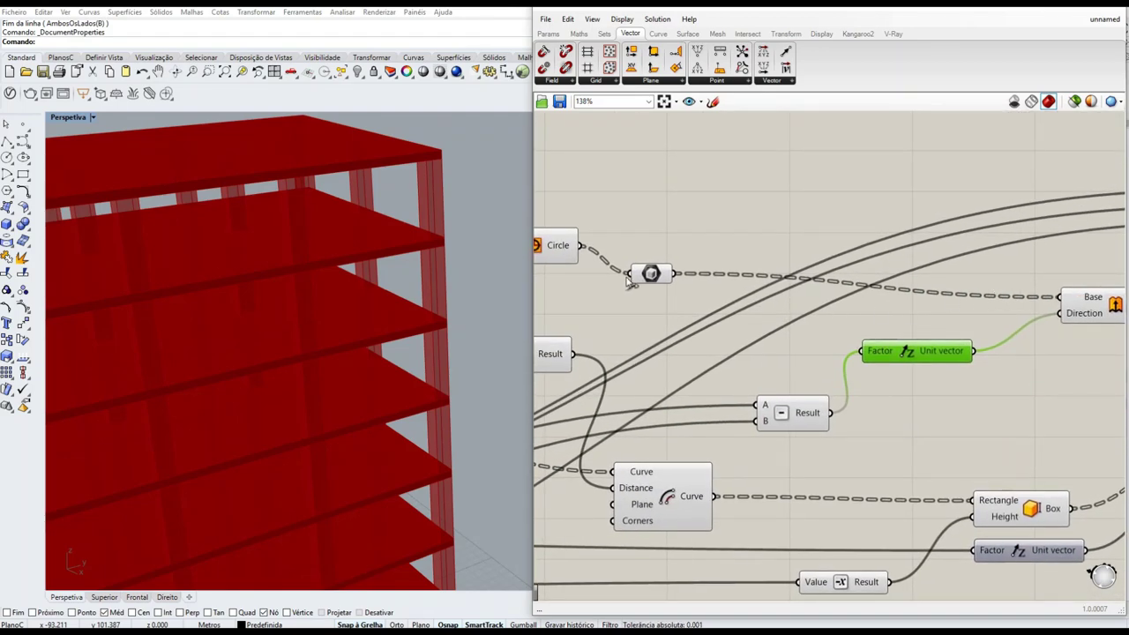
left_click_drag(667, 279, 675, 291)
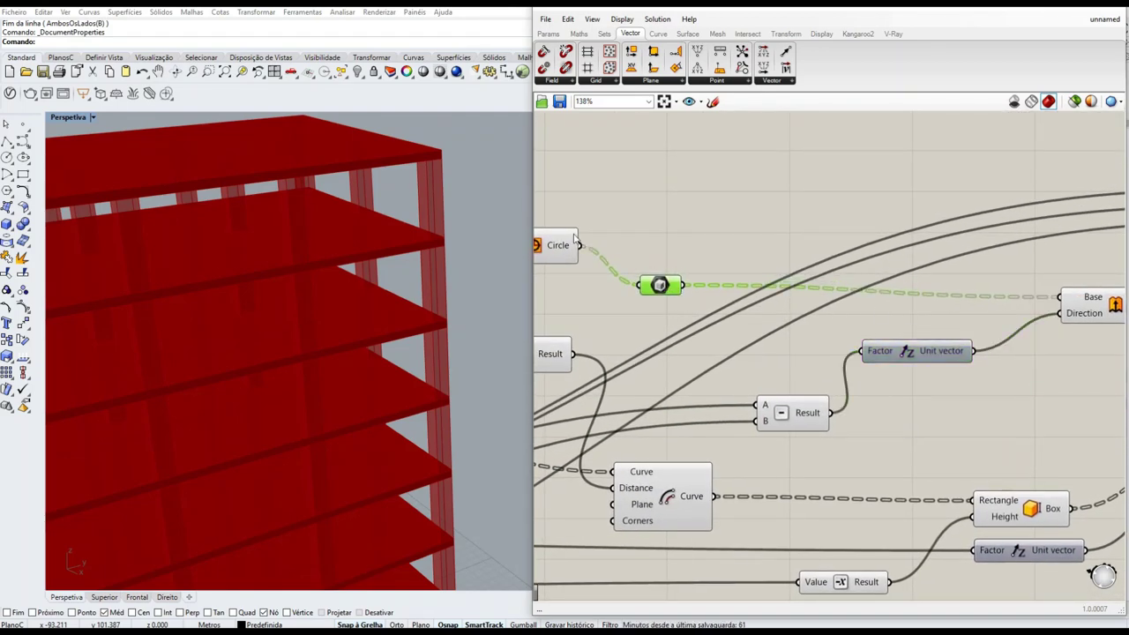
Try wiring Circle directly into the Extrusion's Base, inspect the columns, and reconnect the Base through the intermediate parameter.
left_click_drag(581, 247, 1059, 299)
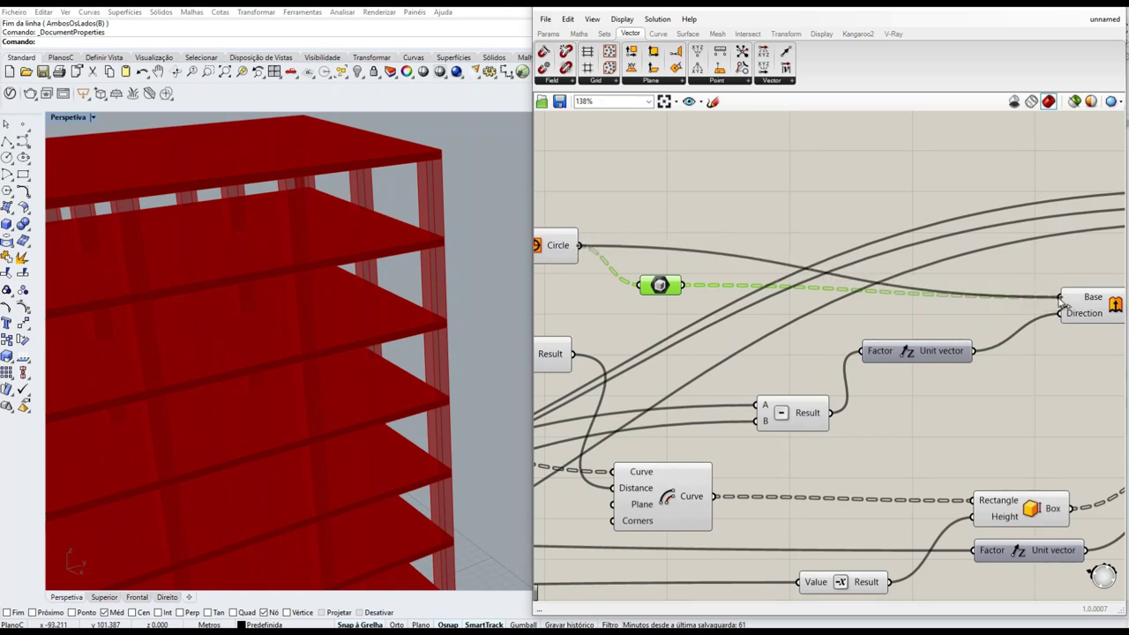
right_click_drag(372, 234, 380, 225)
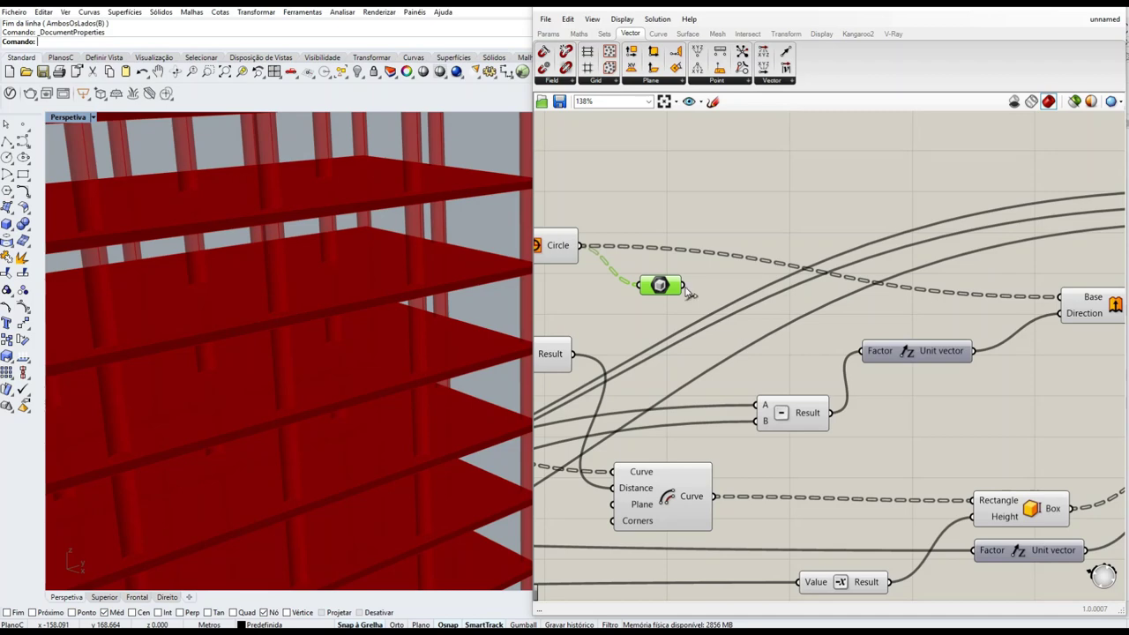
left_click_drag(690, 293, 1058, 300)
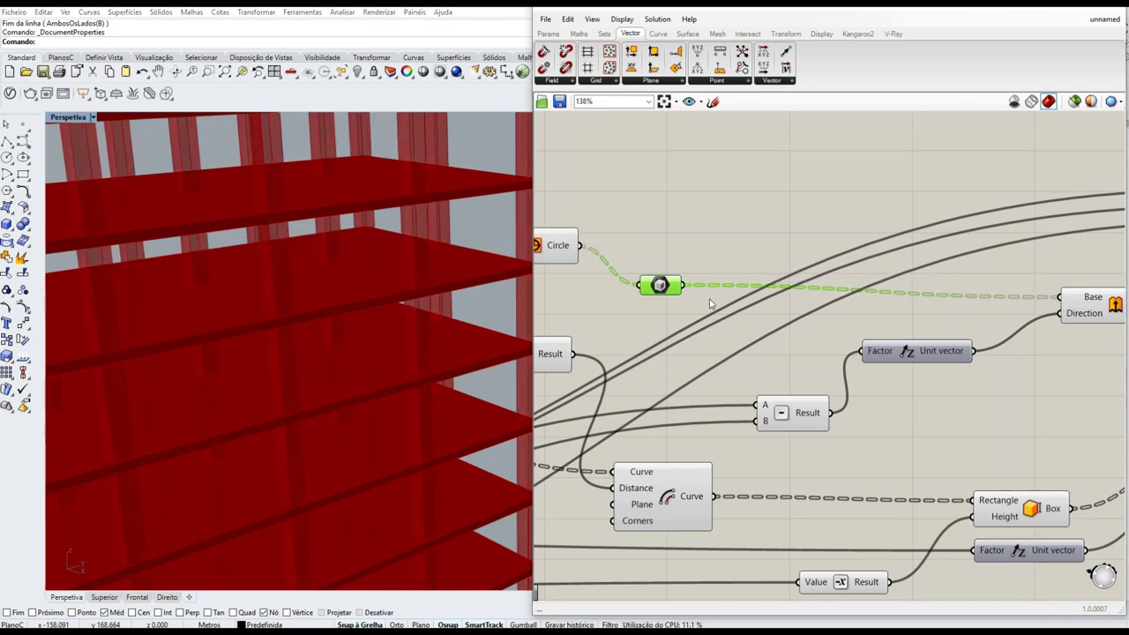
Set the slab-offset slider to 1.2 and inspect the slab overhang around the building.
scroll(609, 293, "down", 3)
scroll(410, 202, "down", 5)
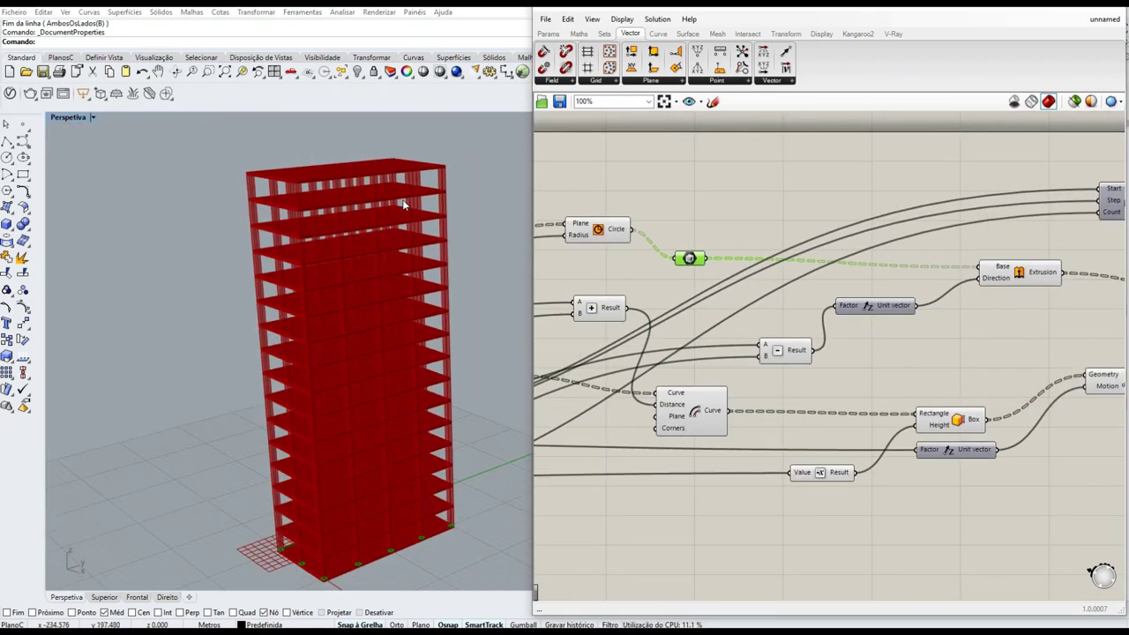
right_click_drag(778, 350, 1038, 304)
right_click_drag(618, 353, 839, 326)
scroll(717, 329, "up", 2)
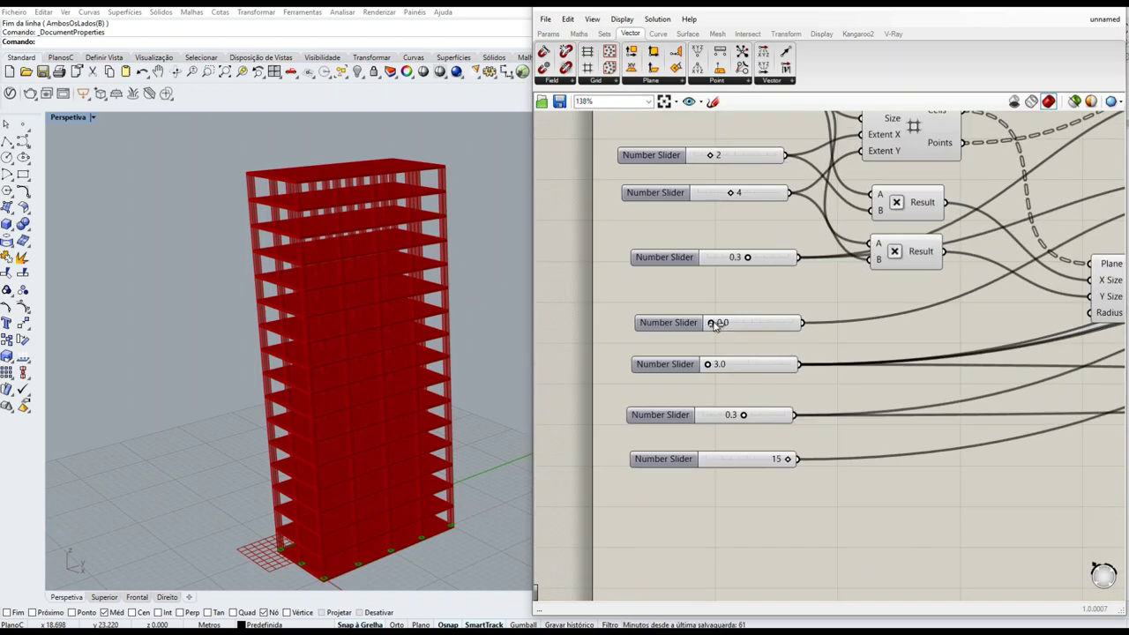
left_click_drag(717, 324, 760, 324)
right_click_drag(380, 332, 321, 338)
scroll(252, 349, "up", 3)
right_click_drag(252, 349, 252, 324)
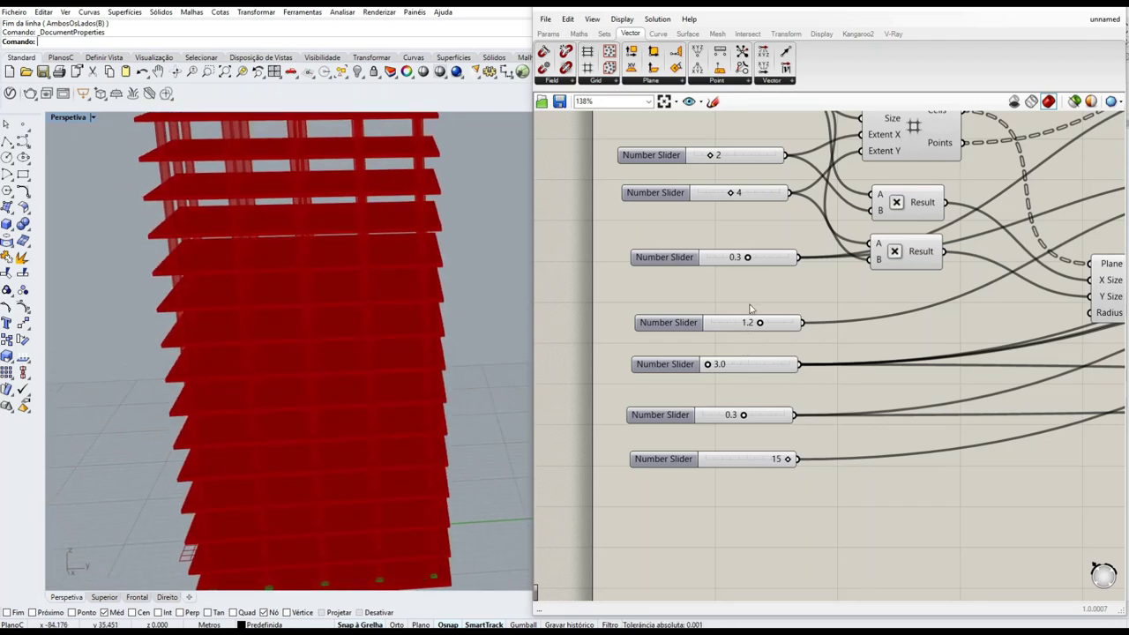
Set the floor-height slider to 3.8 and test the slab-thickness slider, leaving it at 0.3.
right_click_drag(750, 308, 739, 261)
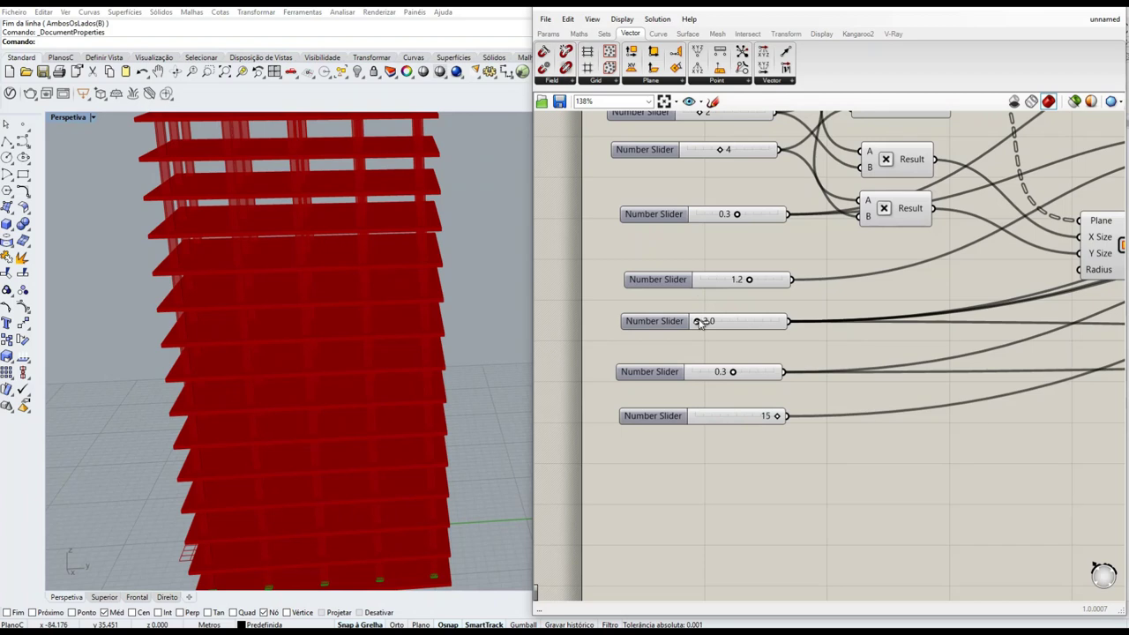
mouse_move(700, 323)
left_mouse_down()
mouse_move(780, 323)
mouse_move(722, 325)
left_mouse_up()
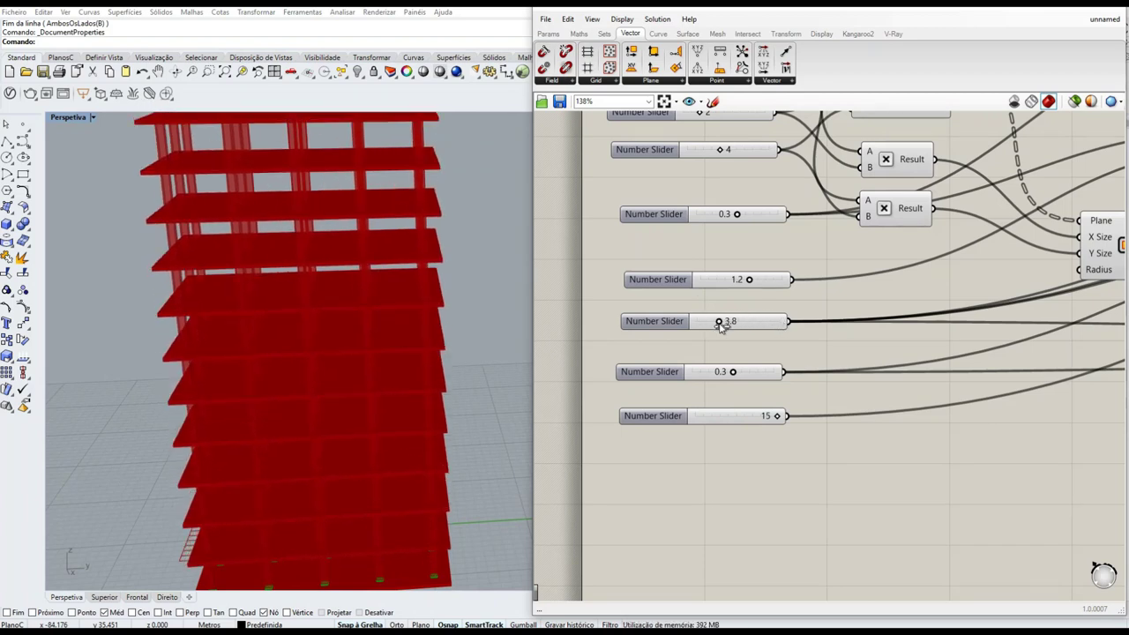
mouse_move(732, 373)
left_mouse_down()
mouse_move(783, 372)
mouse_move(712, 371)
mouse_move(770, 370)
mouse_move(731, 374)
left_mouse_up()
Try the floor-count slider at 5, return it to 15, and inspect the whole tower.
left_click_drag(761, 417, 724, 416)
scroll(452, 260, "down", 3)
scroll(362, 320, "up", 3)
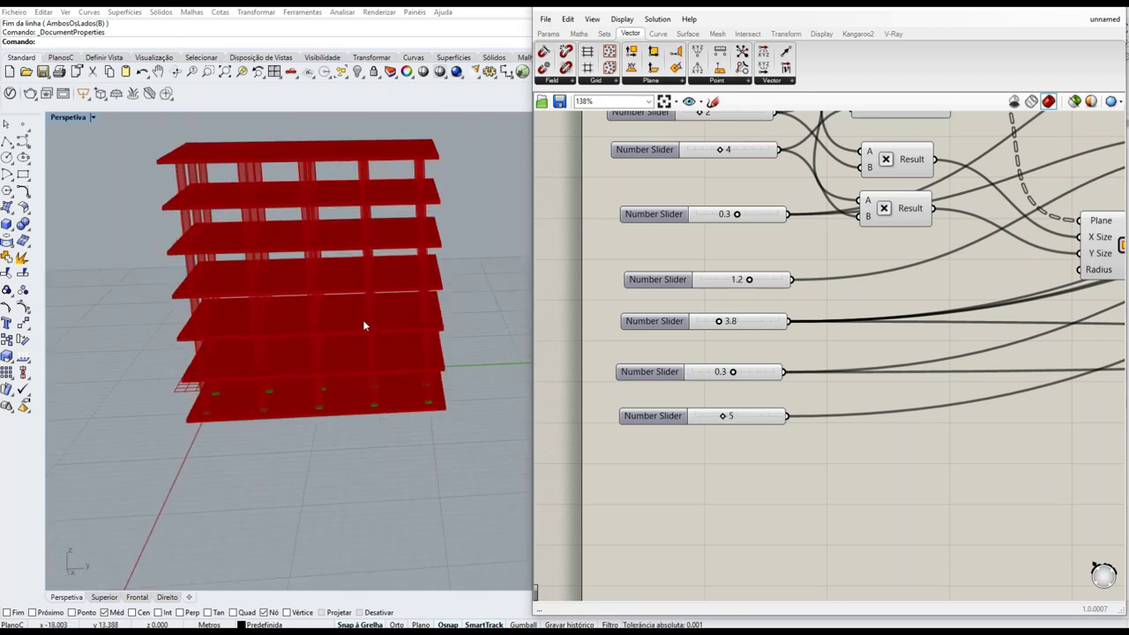
scroll(384, 300, "down", 2)
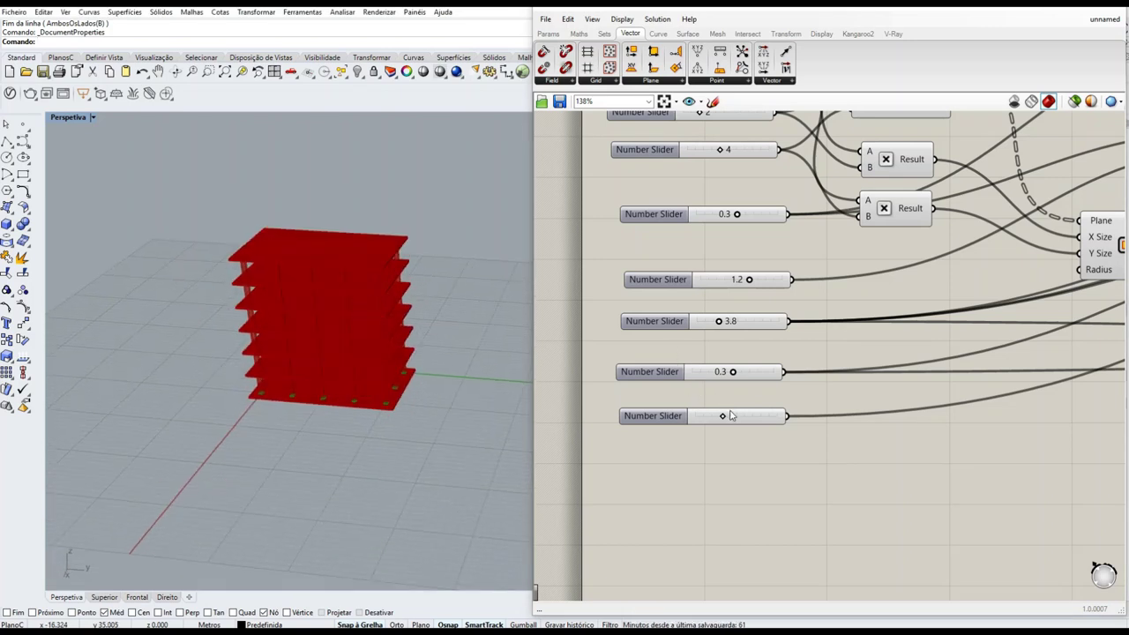
left_click_drag(732, 415, 799, 415)
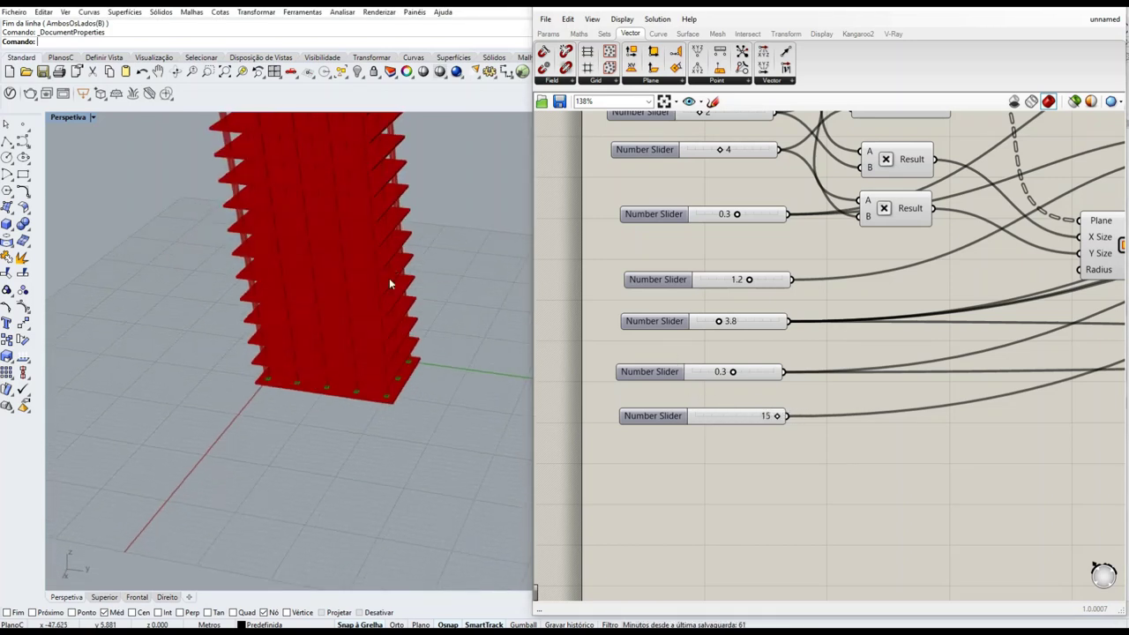
scroll(316, 315, "up", 3)
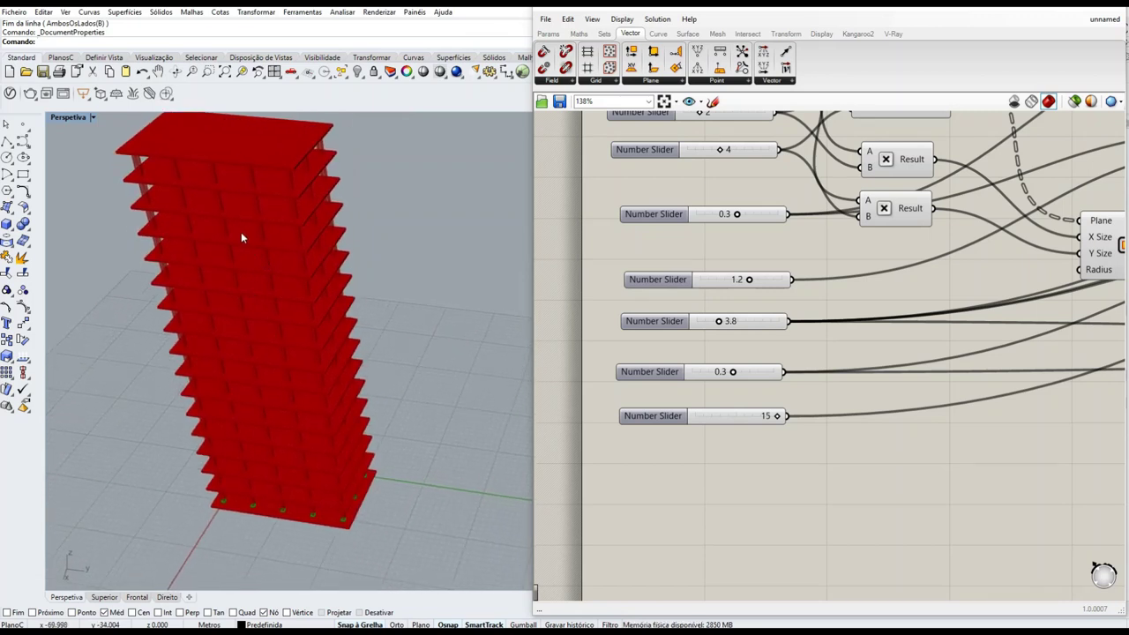
right_click_drag(290, 245, 415, 311)
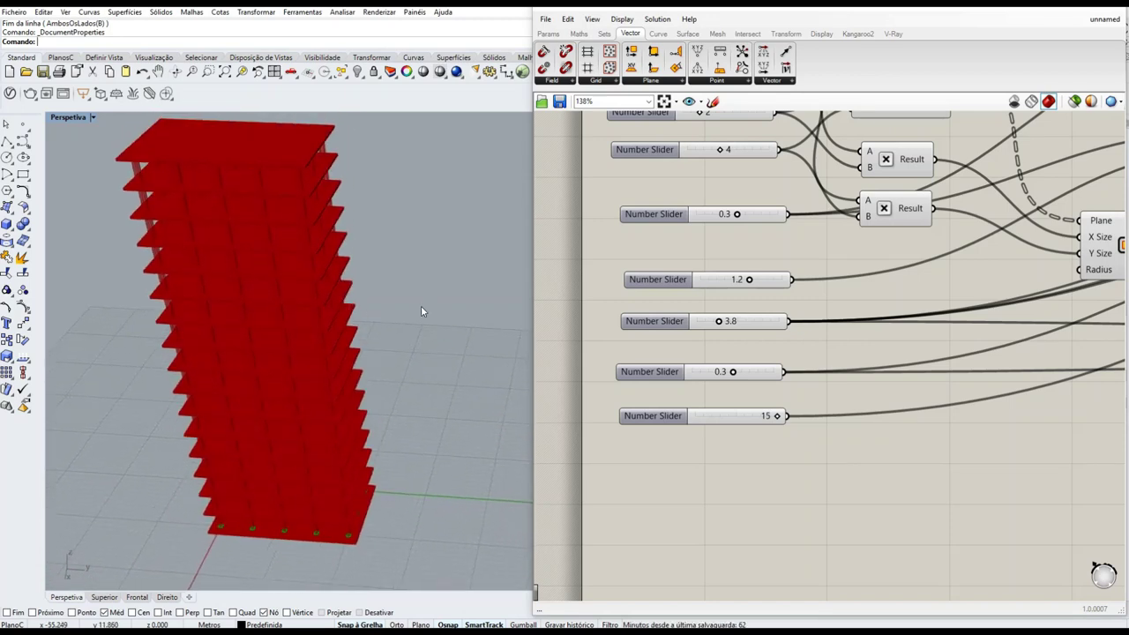